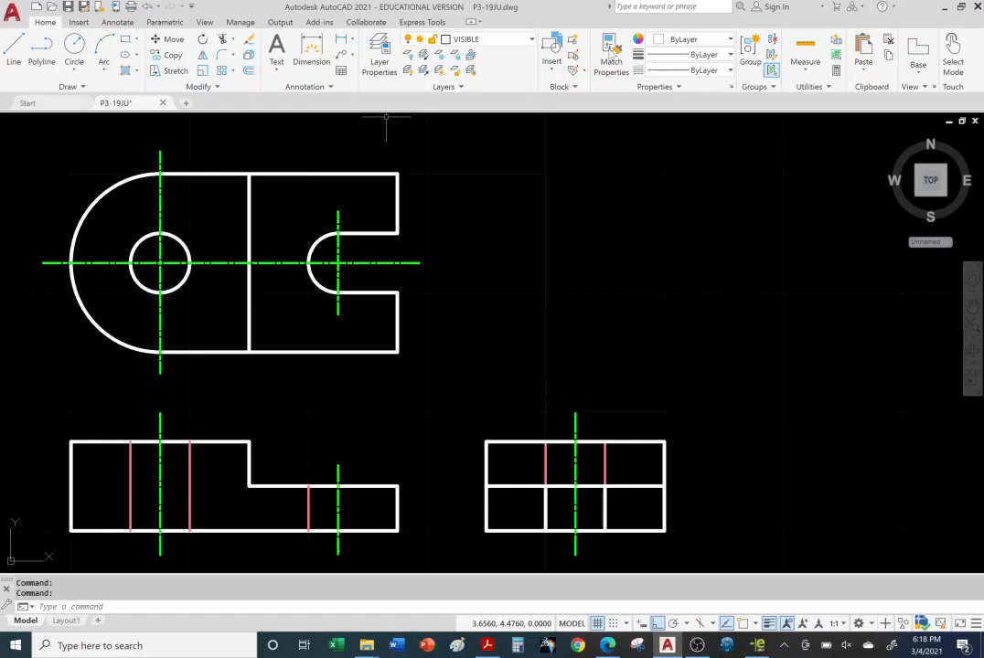
Step: Start a polyline in the empty area with a horizontal segment about 1.1 units long, followed by two tangent arcs stacked upward in an S shape
left_click(43, 52)
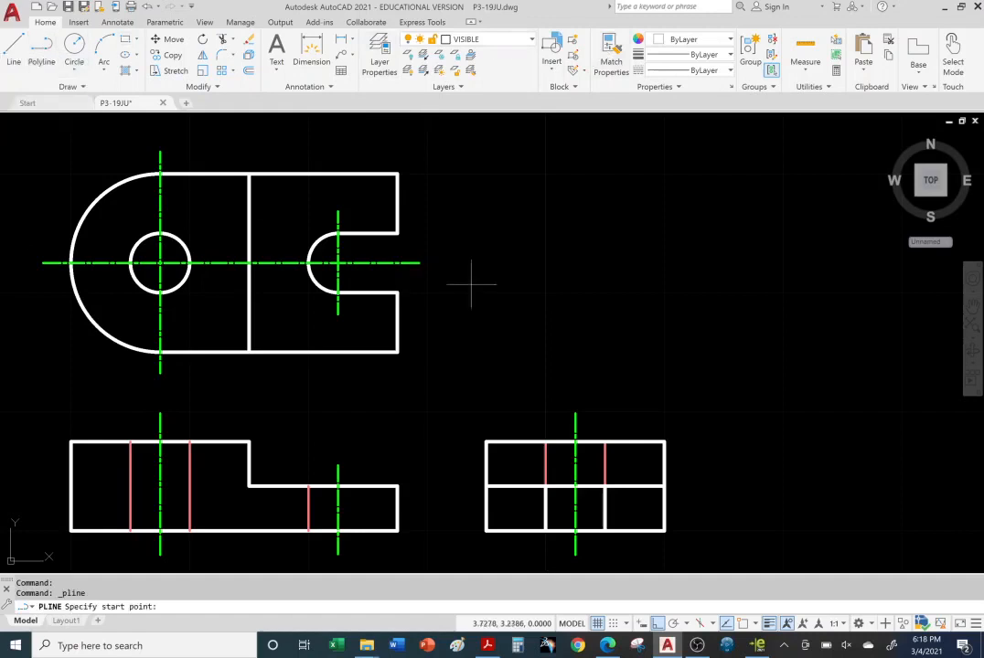
left_click(549, 267)
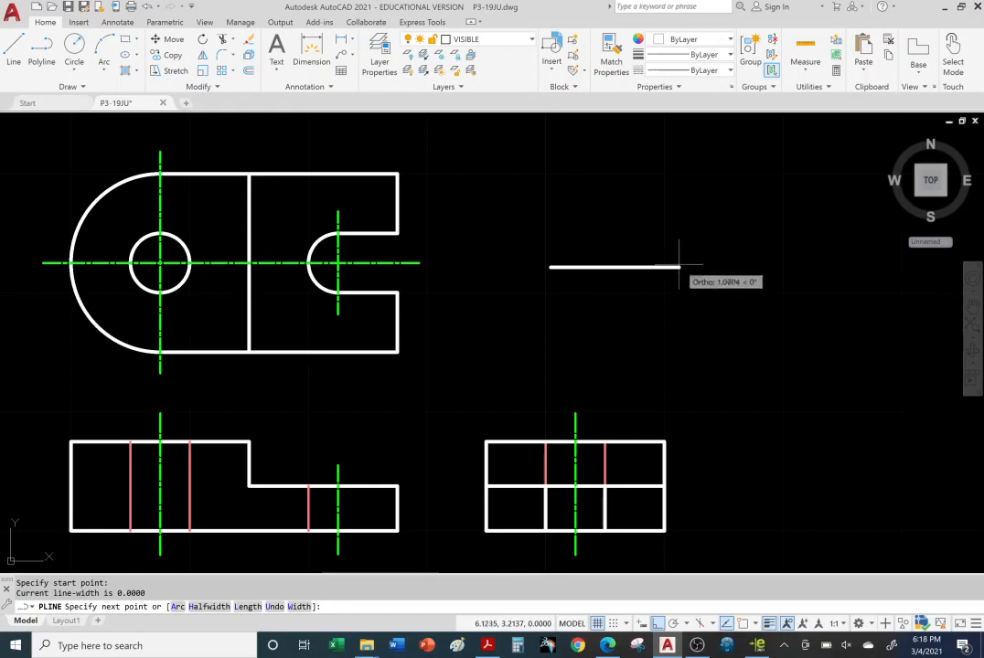
left_click(706, 267)
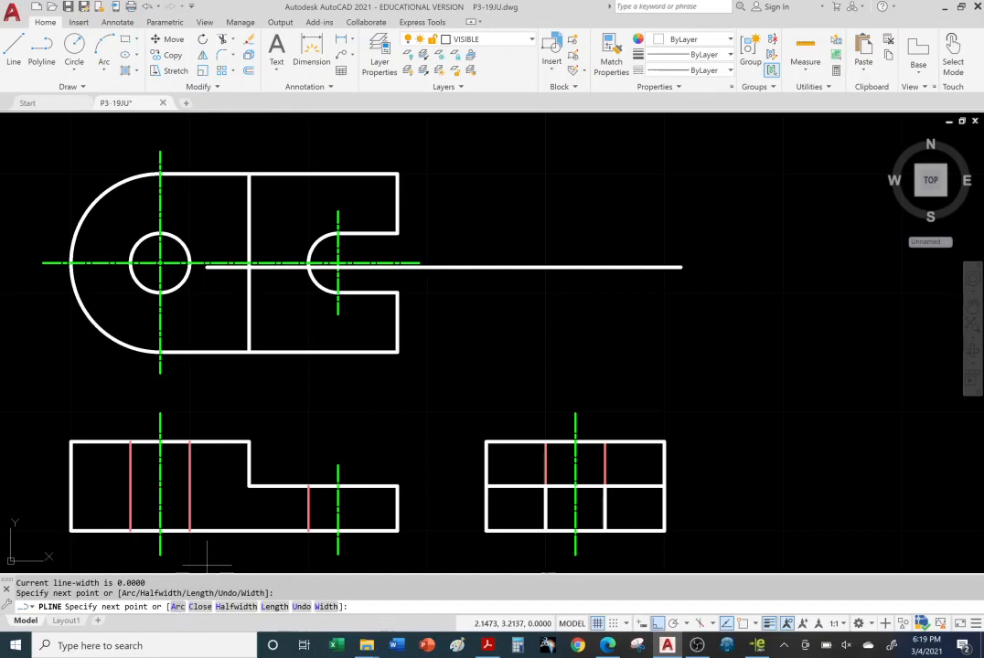
left_click(179, 608)
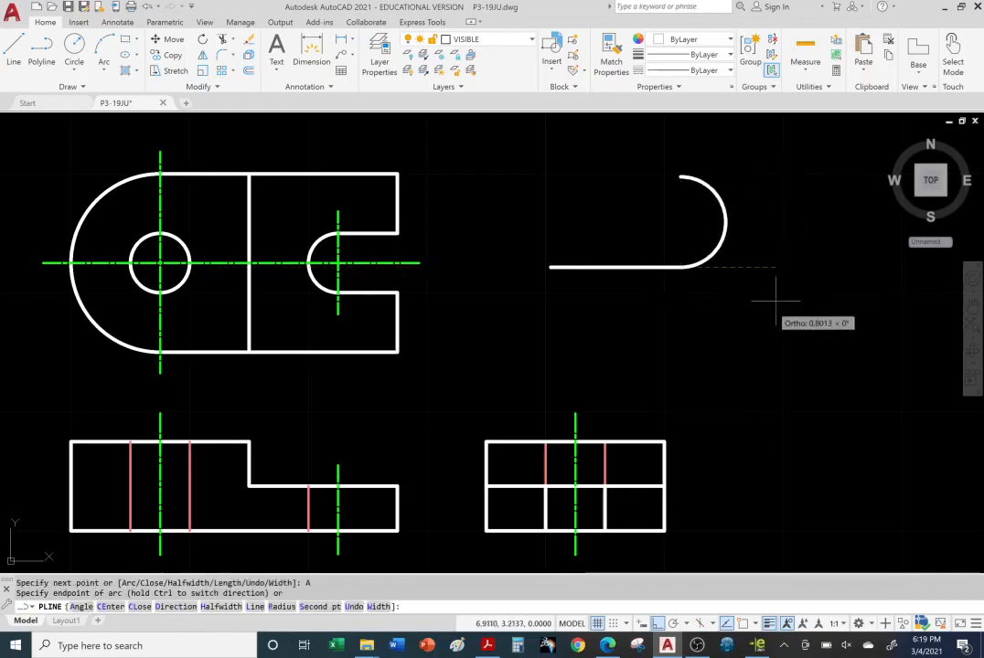
left_click(681, 158)
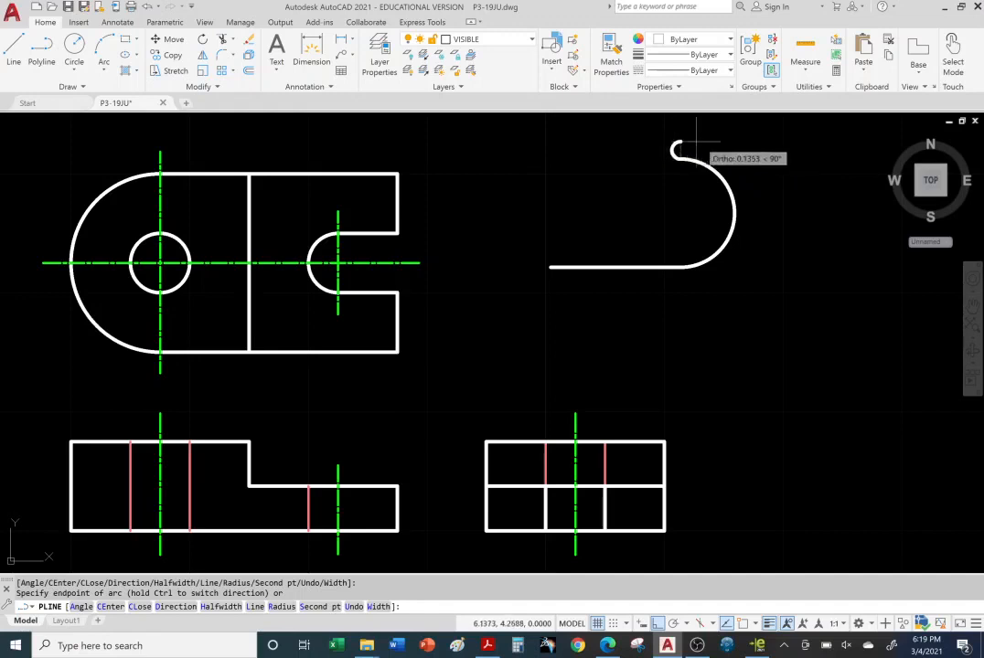
middle_click_drag(692, 160, 643, 296)
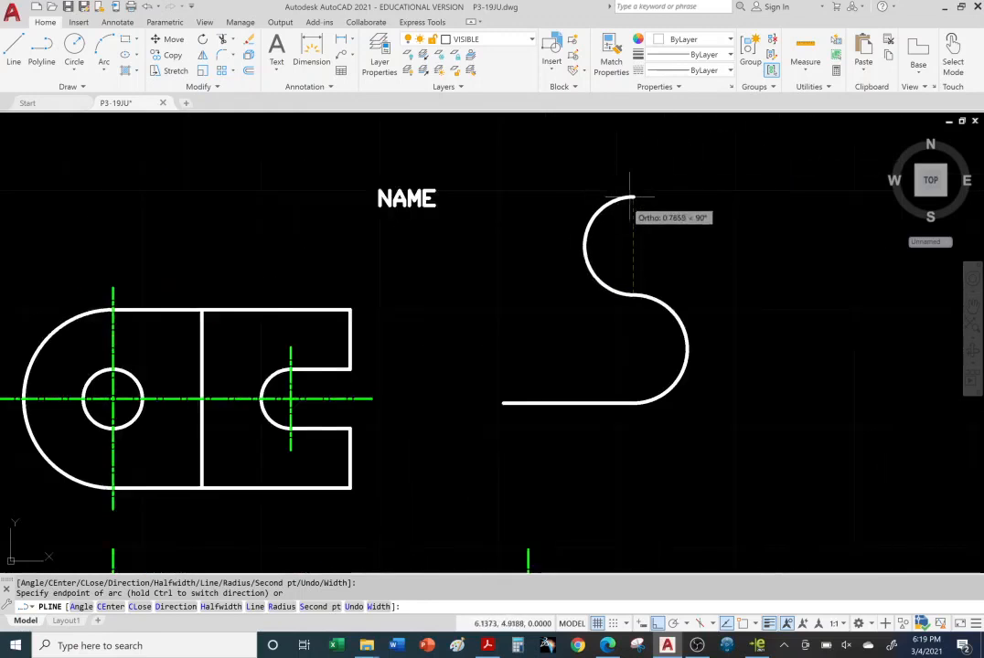
left_click(647, 187)
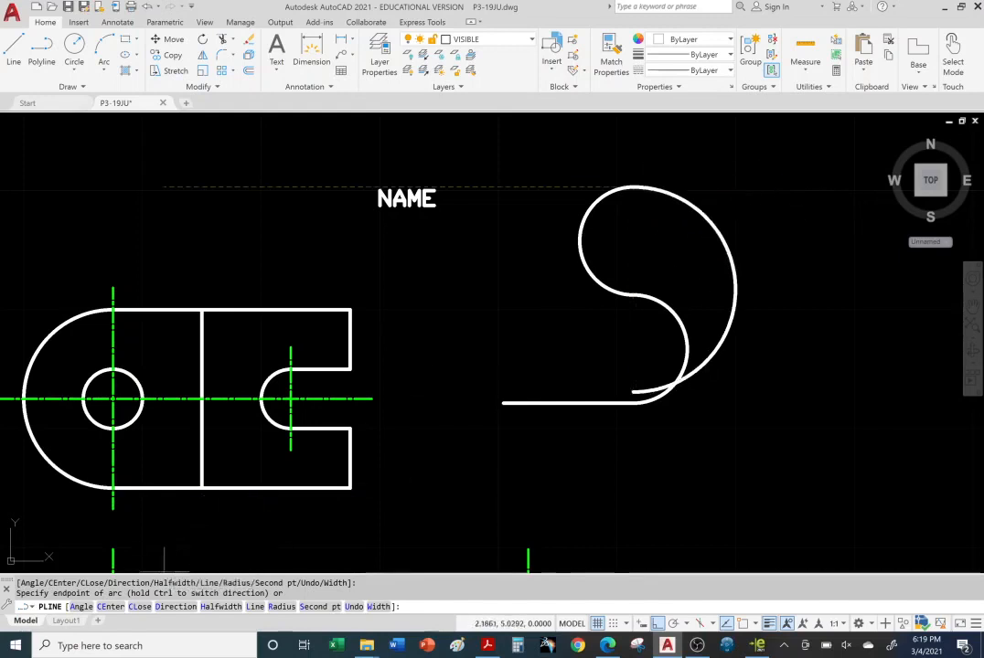
Step: Continue the polyline from the upper arc with straight orthogonal segments back to its start point, using object snap, and end the command
left_click(255, 607)
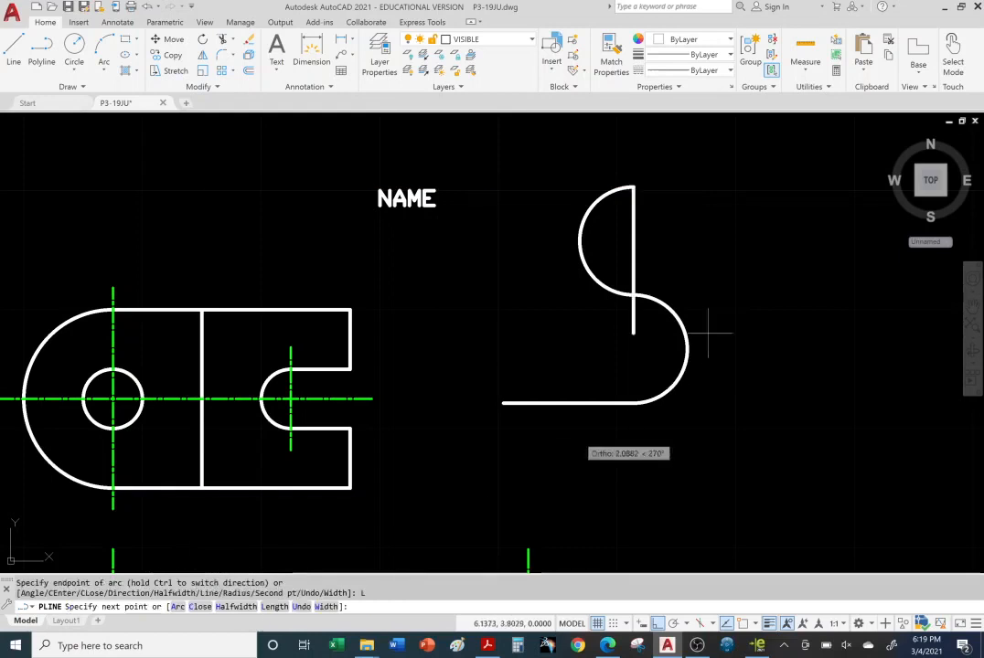
left_click(807, 186)
left_click(804, 527)
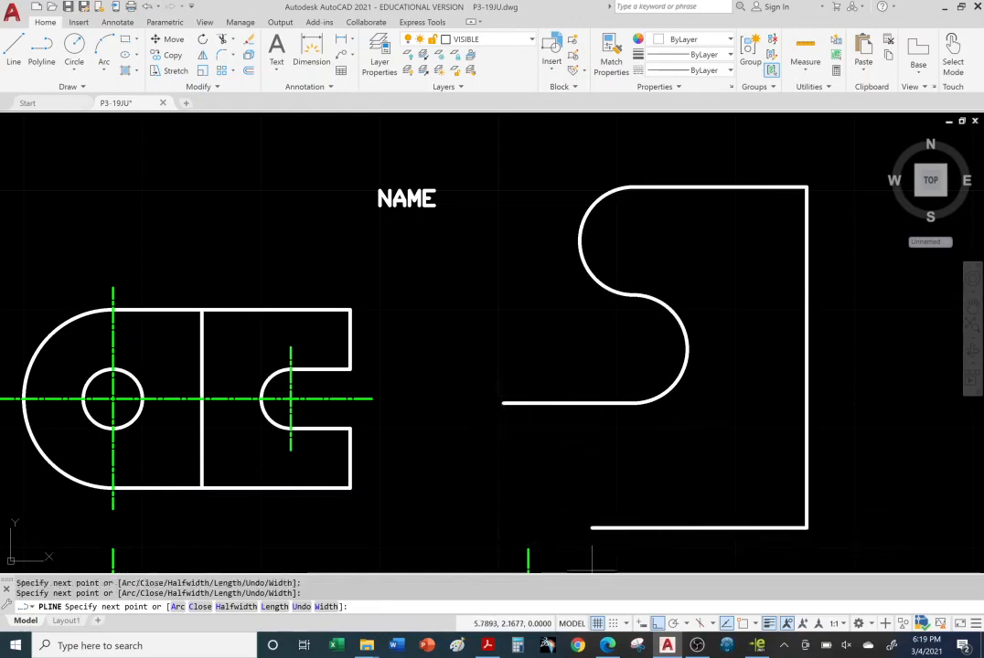
left_click(743, 624)
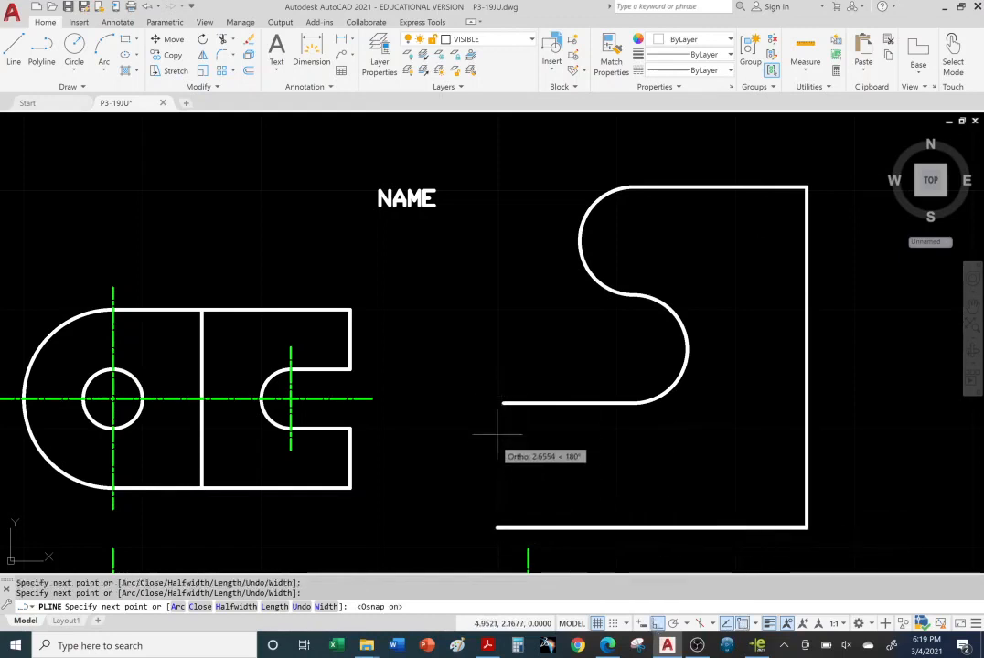
left_click(503, 527)
left_click(503, 403)
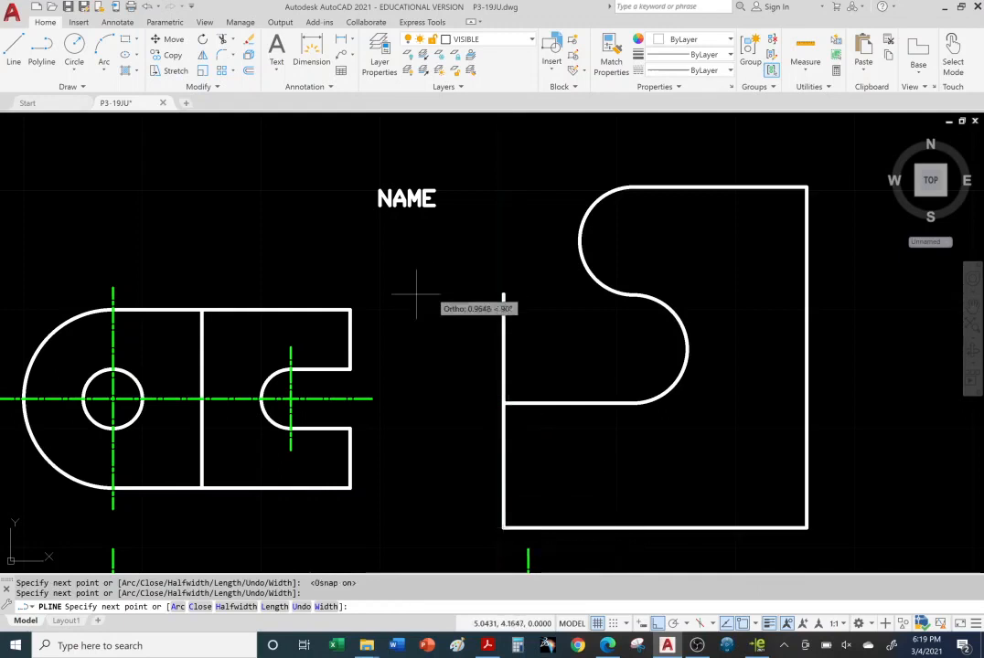
right_click(494, 334)
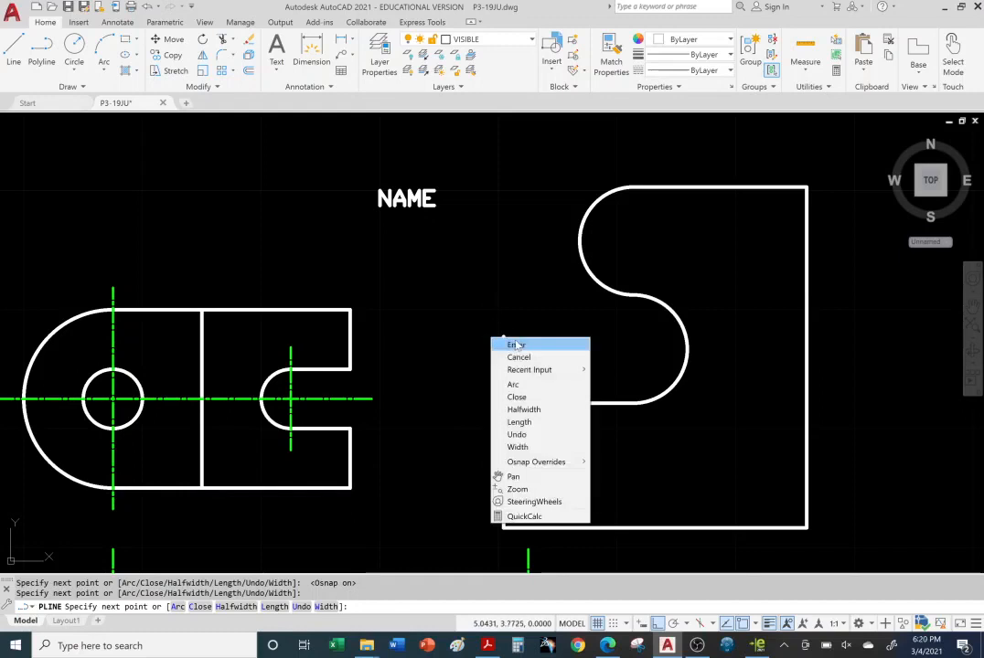
left_click(512, 344)
middle_click_drag(615, 400, 341, 351)
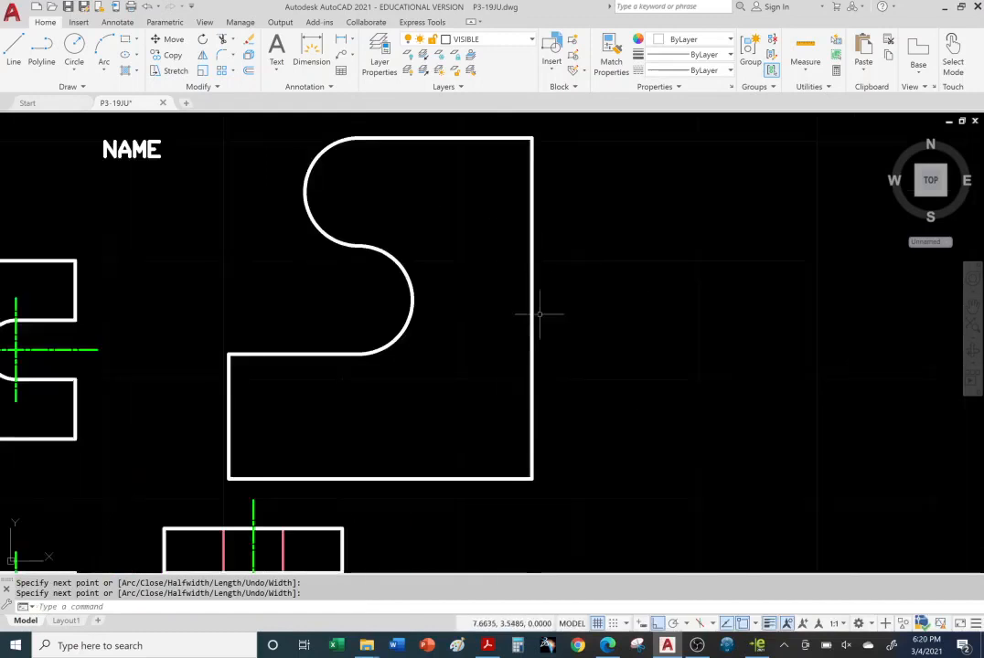
middle_click_drag(561, 305, 498, 345)
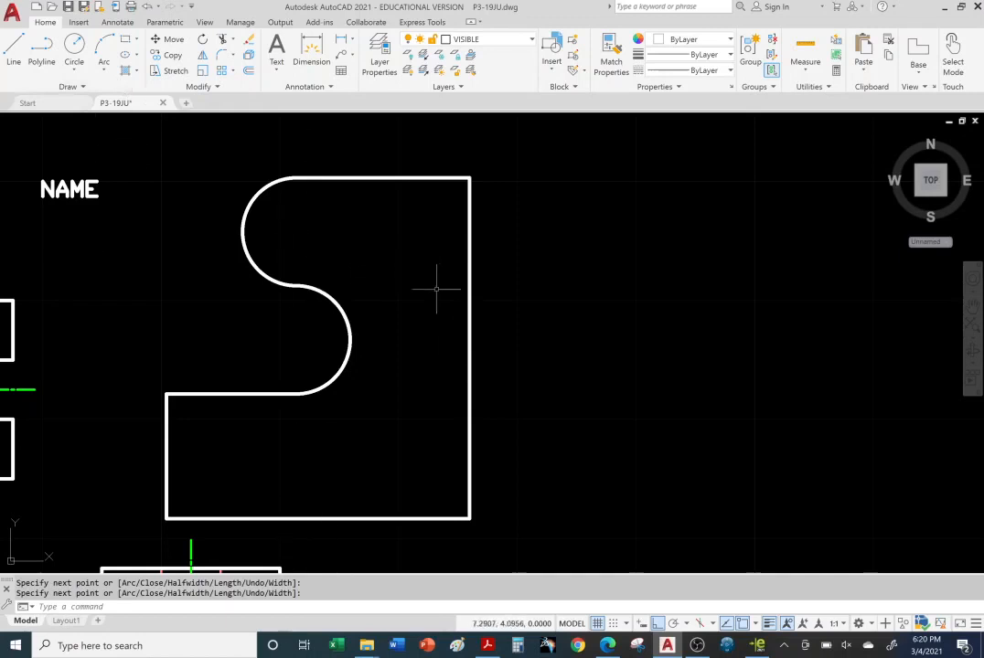
middle_click_drag(364, 354, 406, 332)
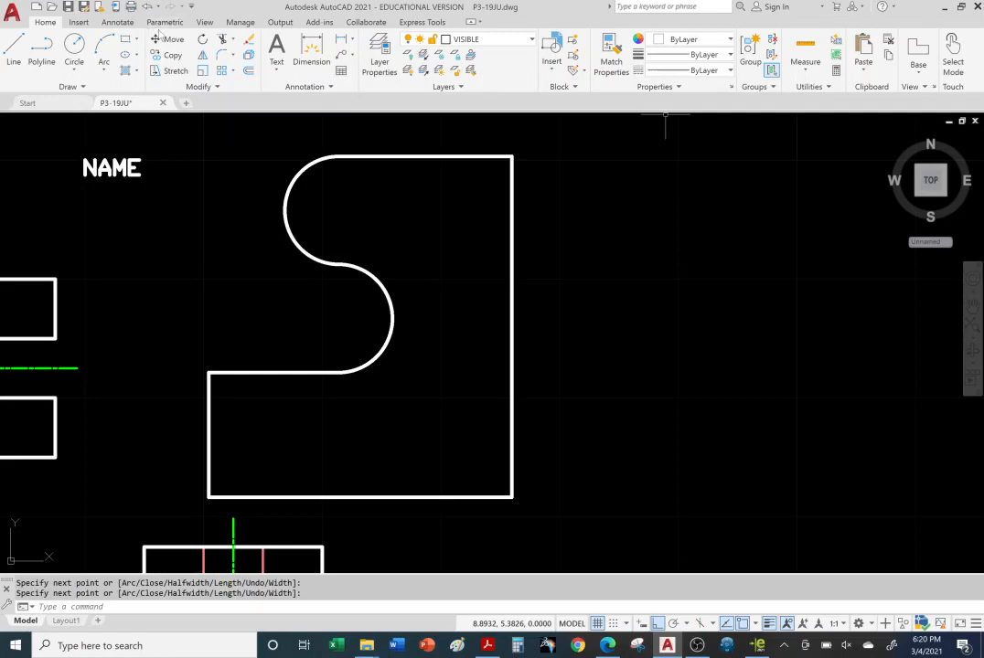
left_click(107, 24)
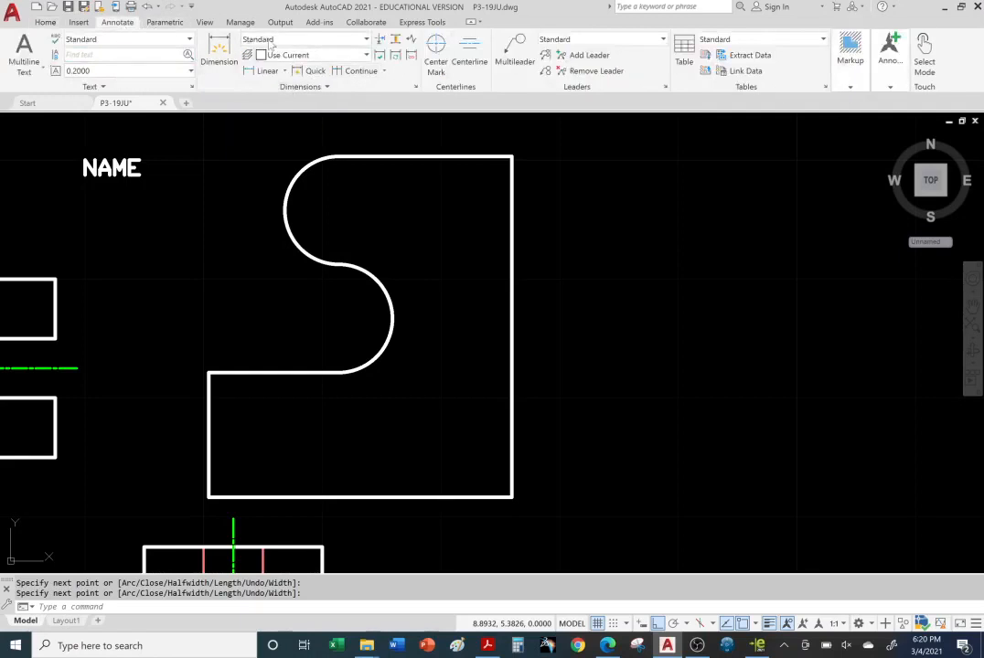
left_click(44, 22)
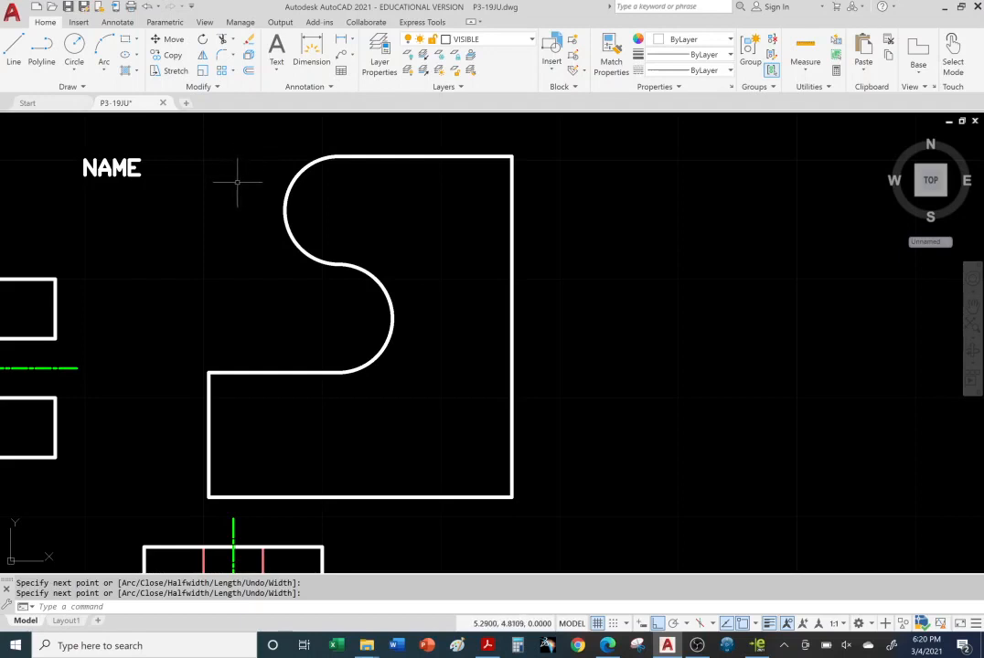
middle_click_drag(231, 188, 203, 189)
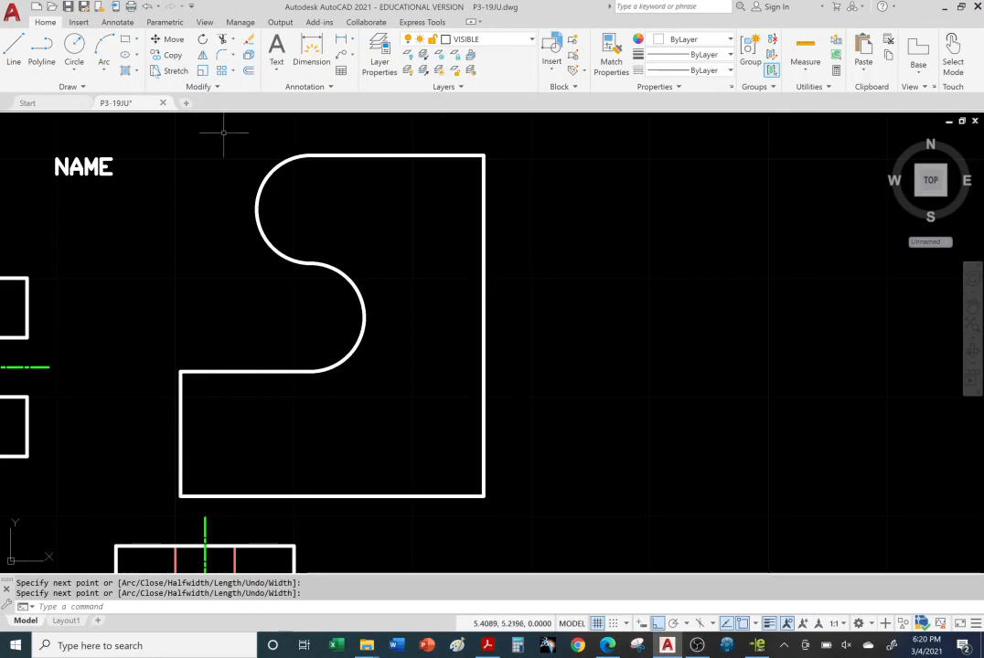
Step: Draw a vertical polyline downward about 2.2 units long beside the S-shaped outline, tapering from starting width 0 to ending width 1
left_click(42, 51)
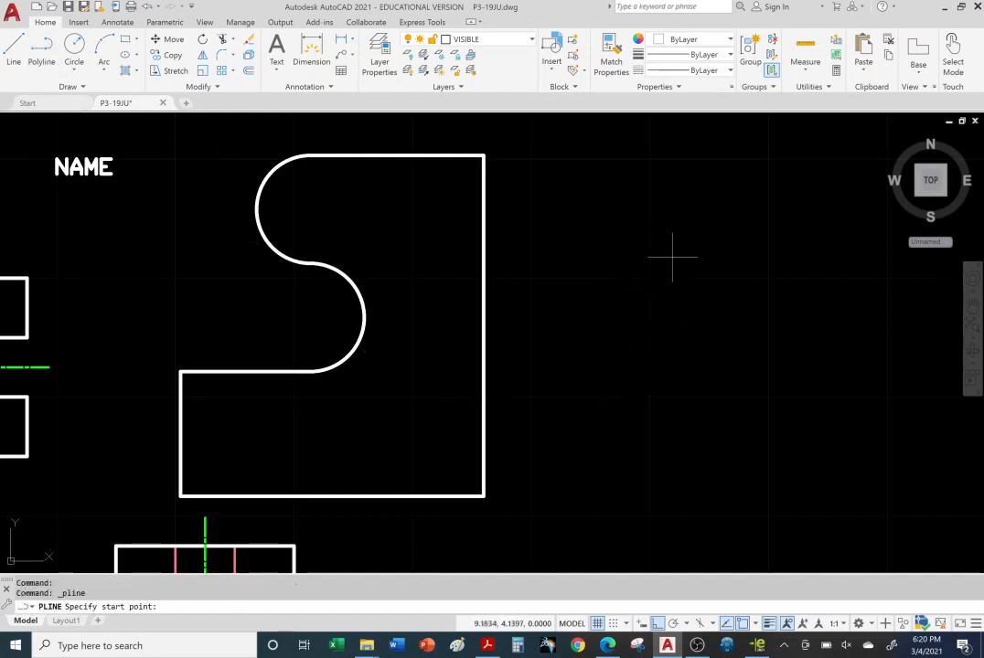
left_click(666, 162)
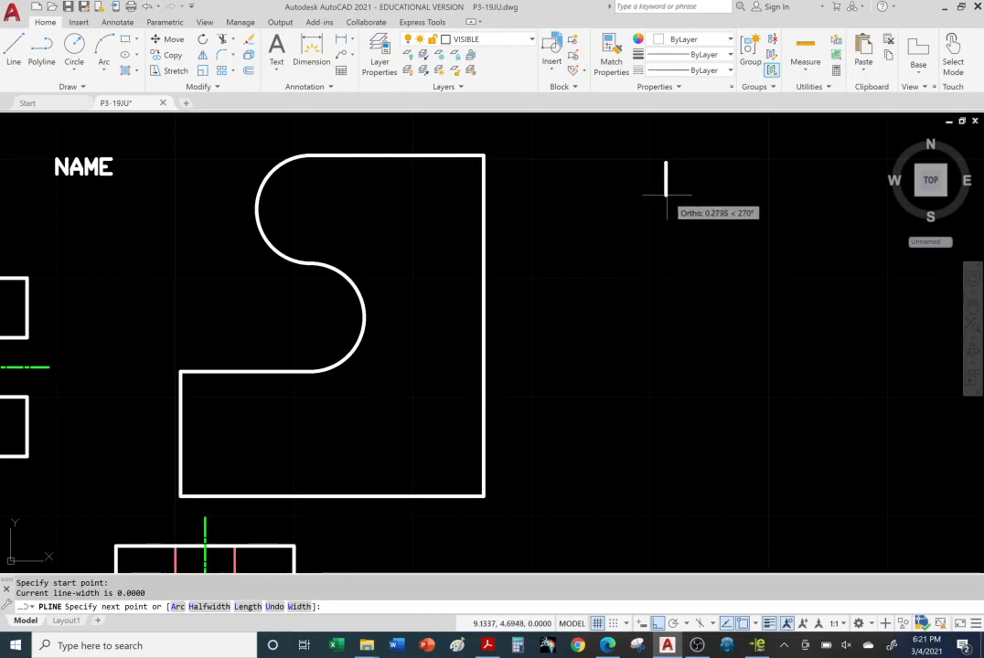
left_click(299, 607)
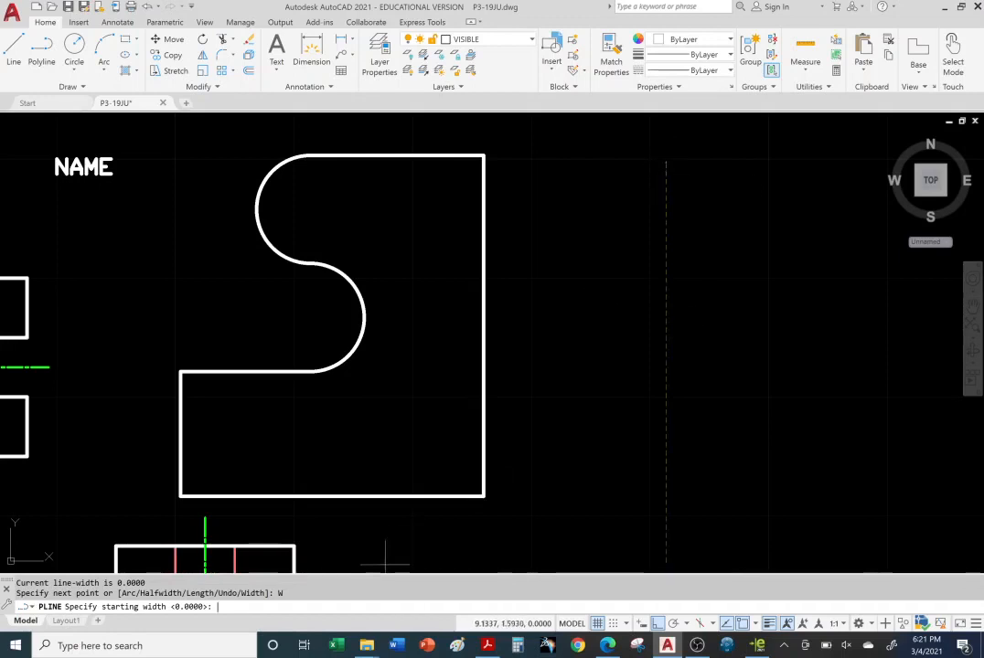
type("0")
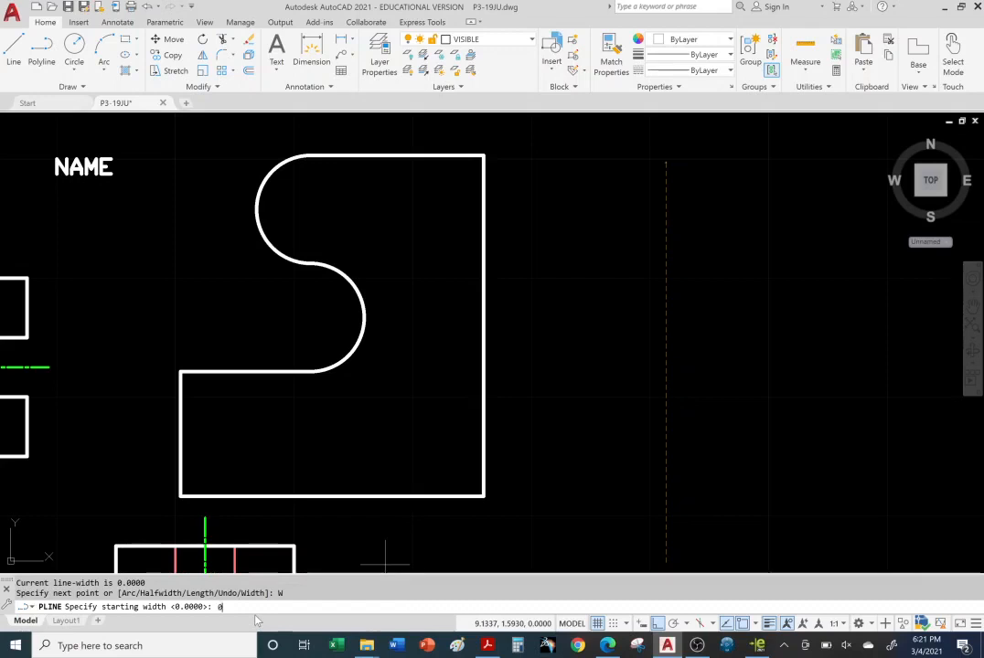
key("Return")
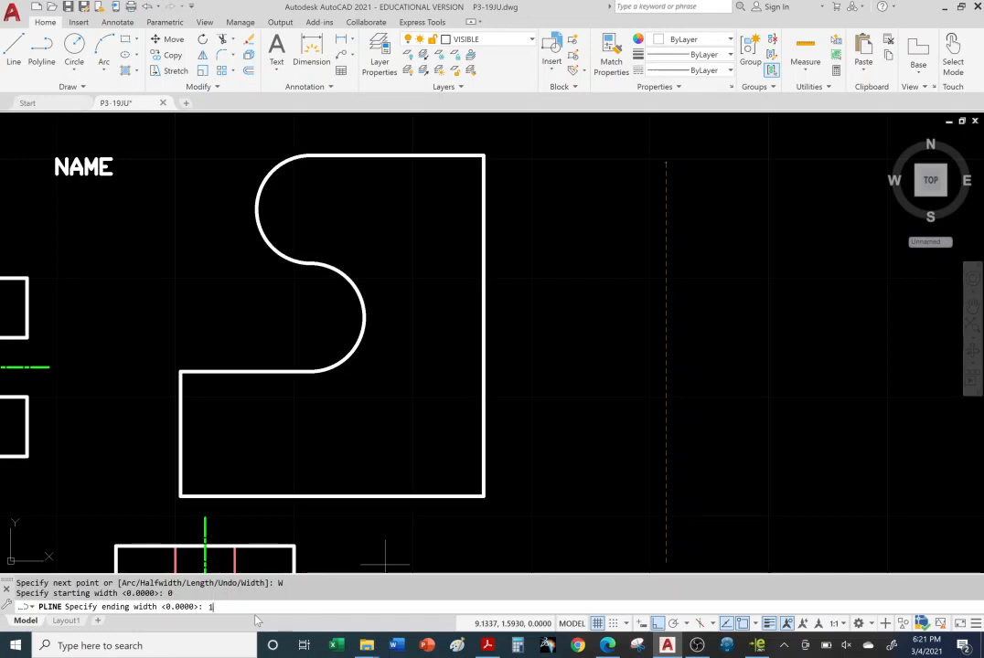
key("Return")
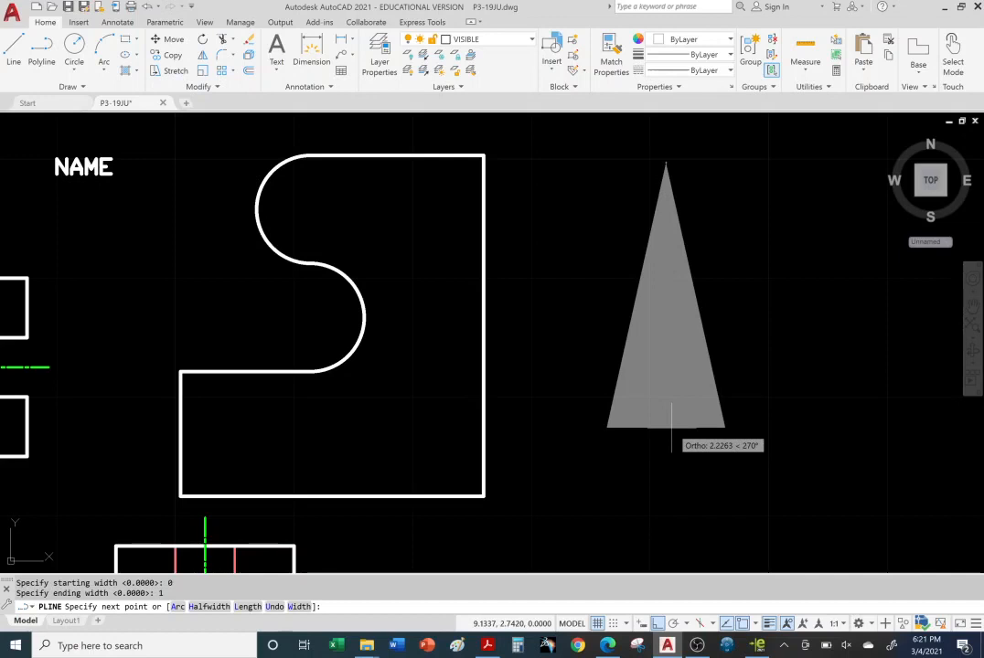
left_click(672, 426)
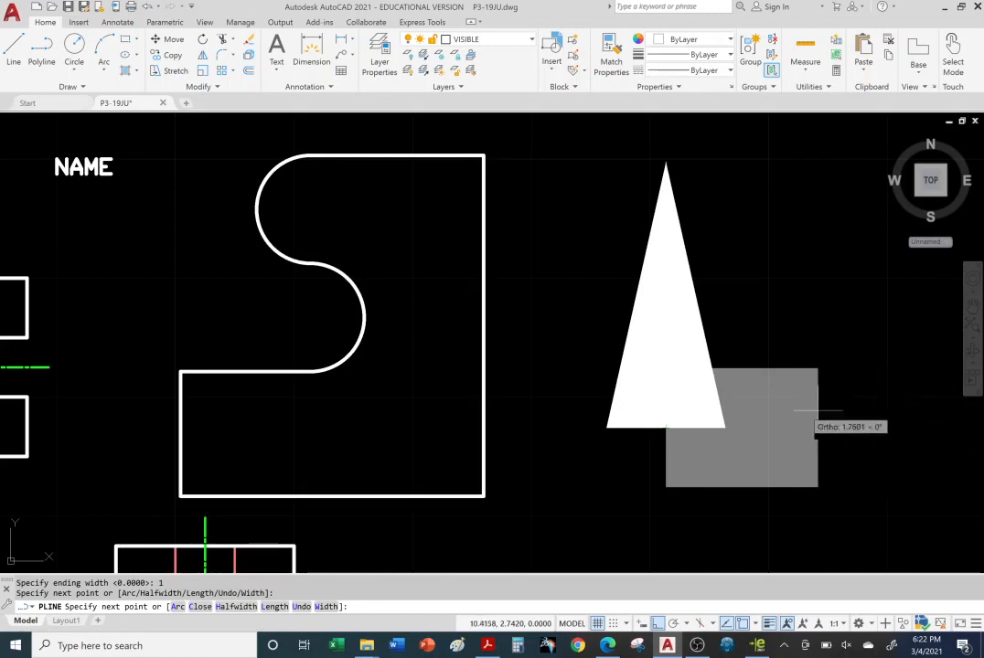
right_click(837, 364)
left_click(846, 371)
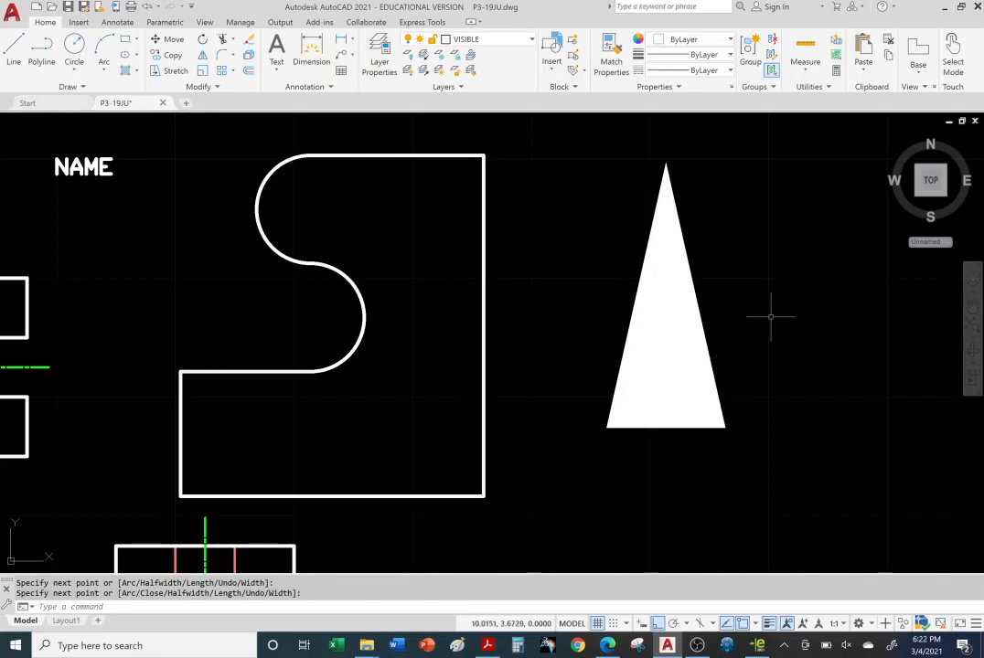
Step: Grip-stretch the wide end of the tapered polyline upward to shorten it, and shift the whole shape farther from the S-shaped outline
middle_click_drag(759, 317, 586, 306)
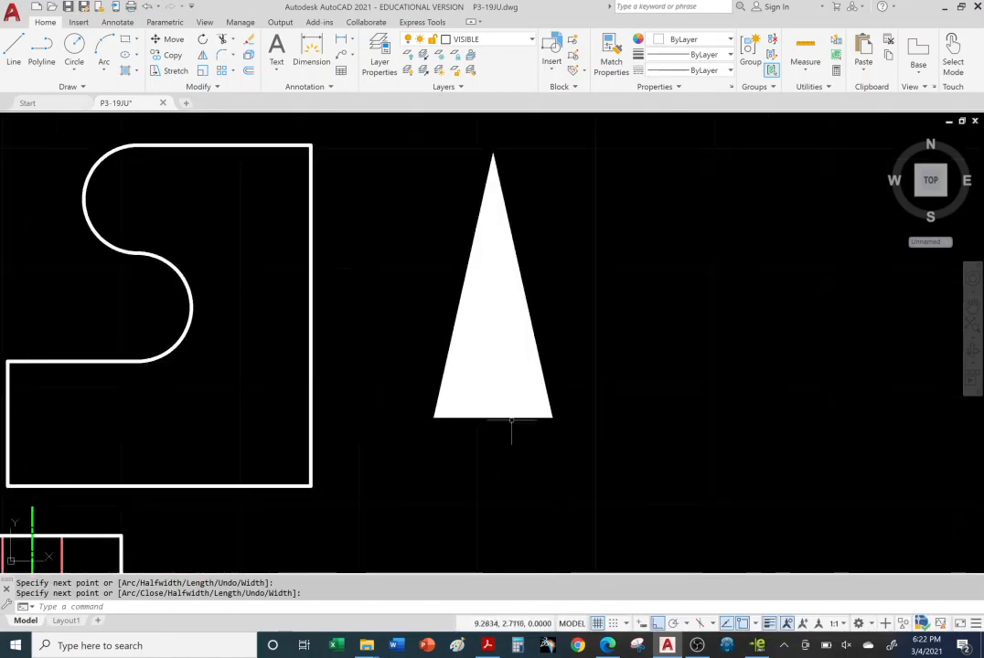
left_click(494, 414)
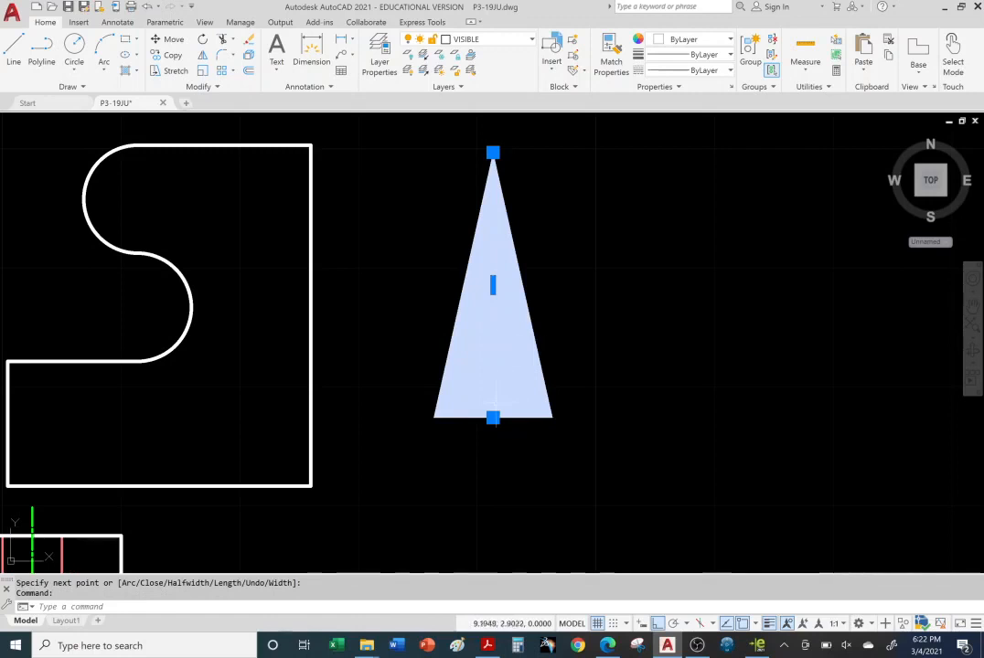
left_click(493, 418)
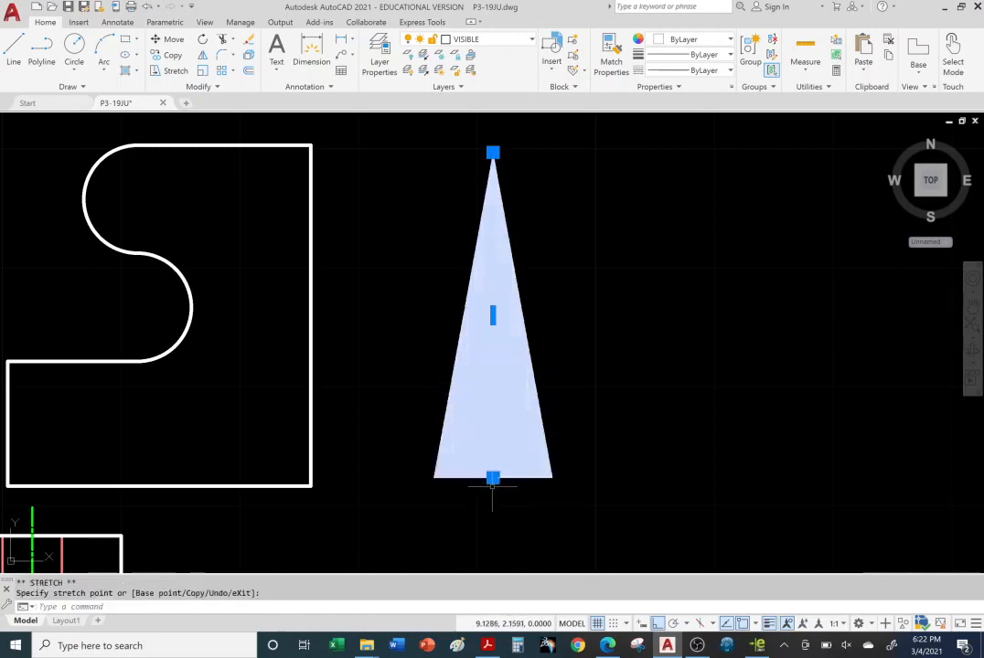
left_click(492, 371)
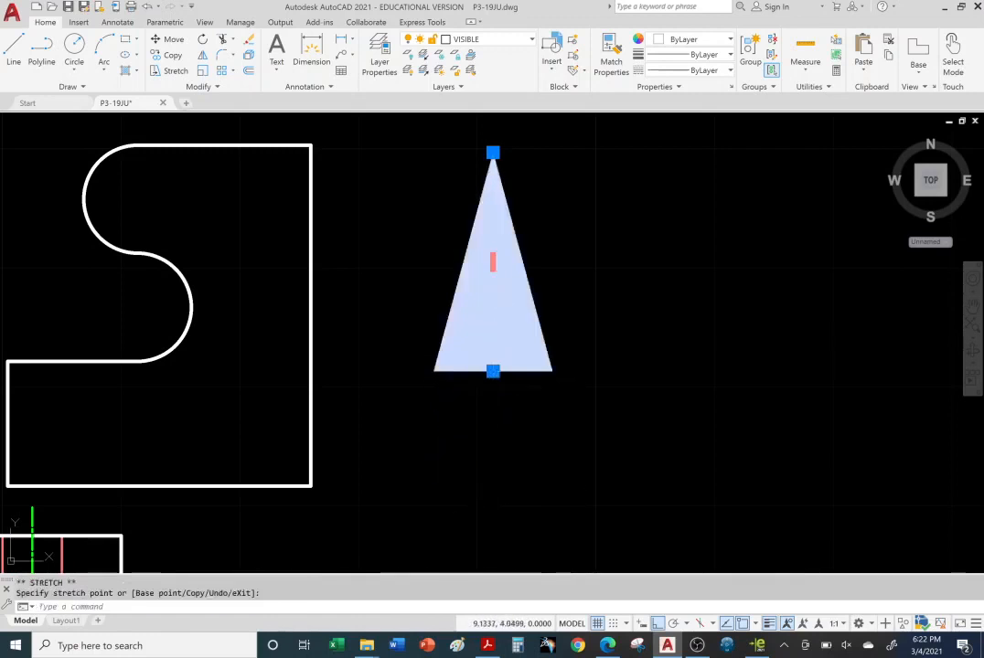
left_click(746, 263)
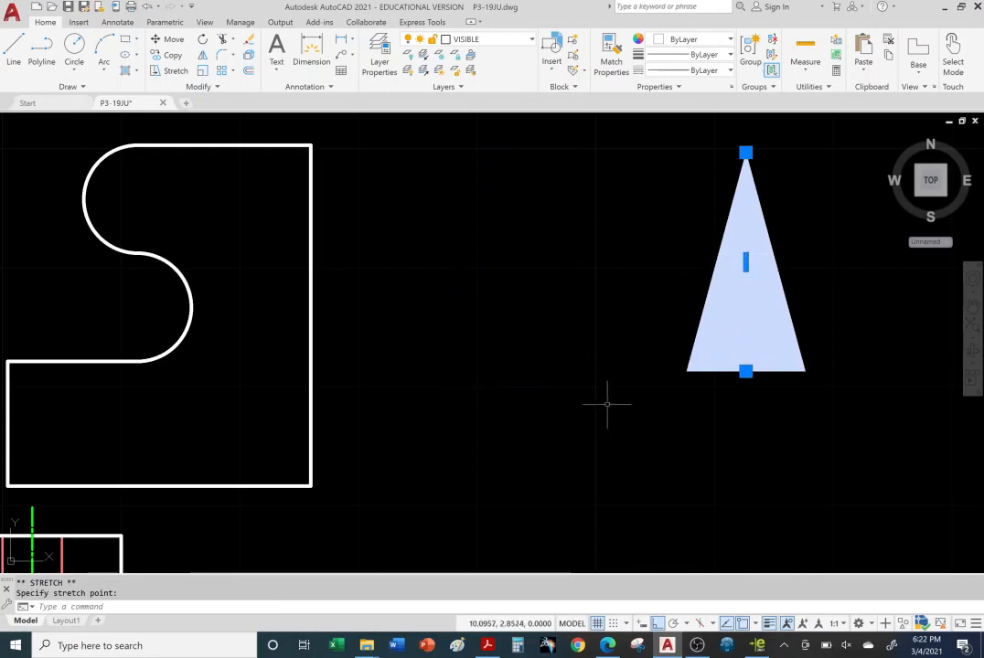
Step: Erase the tapered polyline
middle_click_drag(565, 365, 467, 396)
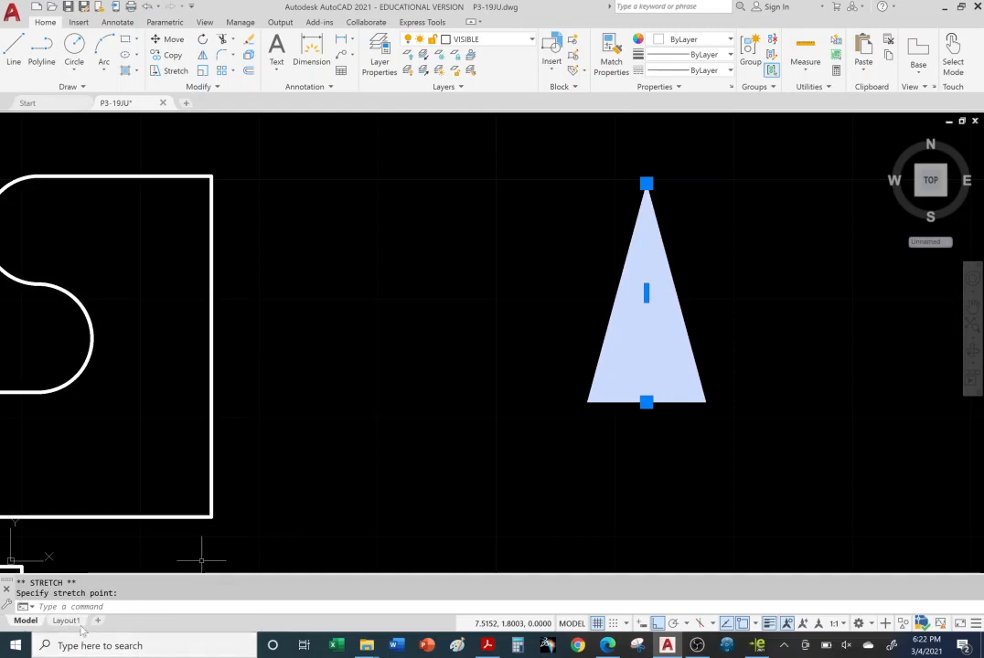
middle_click_drag(622, 400, 520, 406)
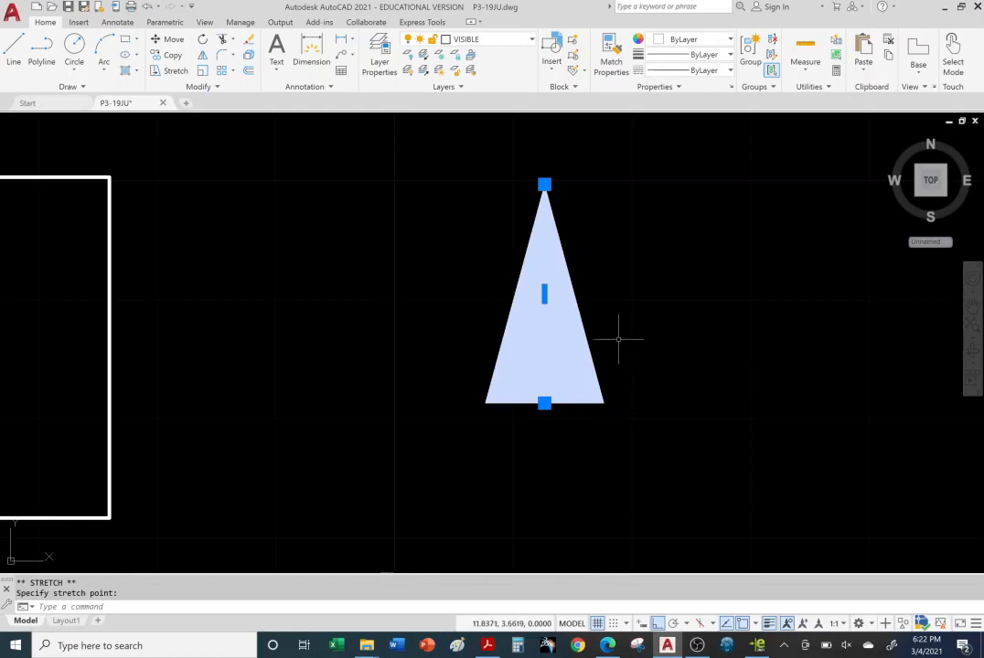
key("Delete")
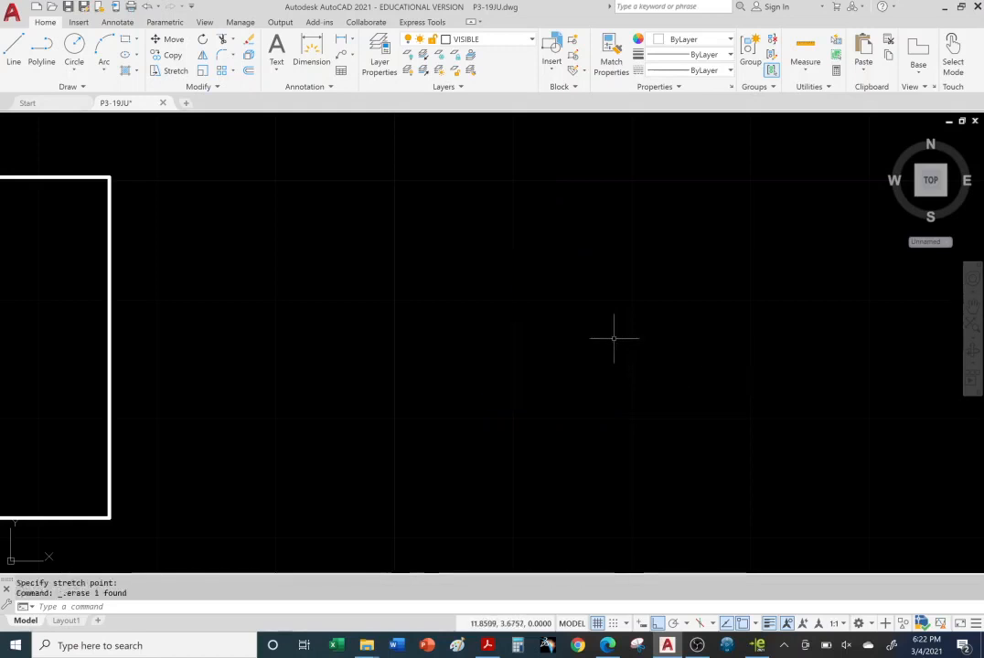
scroll(352, 340, "up", 2)
scroll(343, 345, "down", 6)
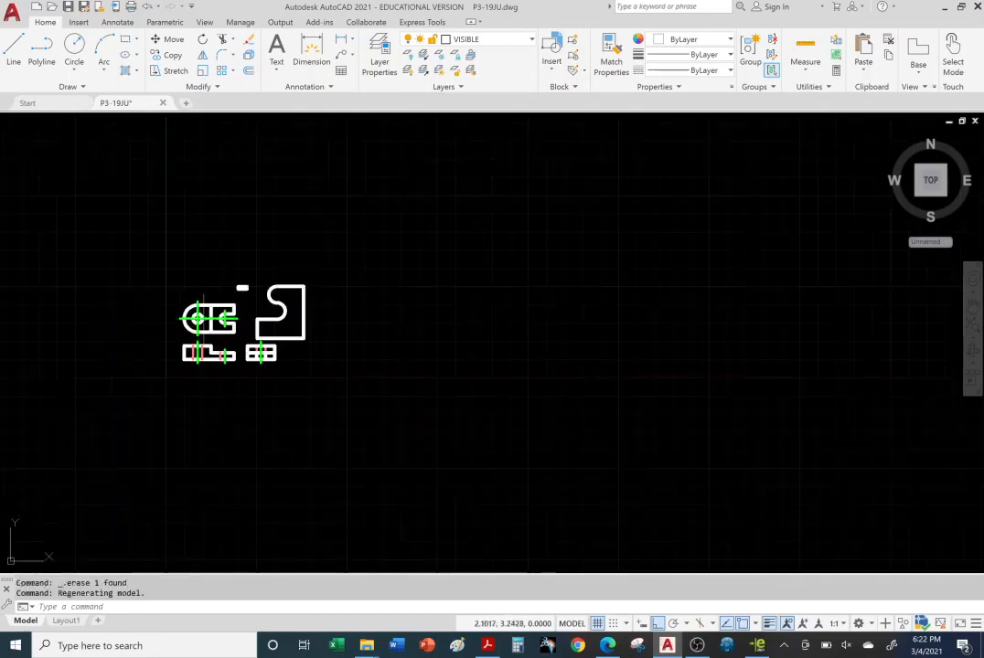
Step: Turn on the CONSTRUCTION layer and erase the hole circle in the top view
scroll(197, 318, "up", 8)
middle_click_drag(197, 319, 230, 318)
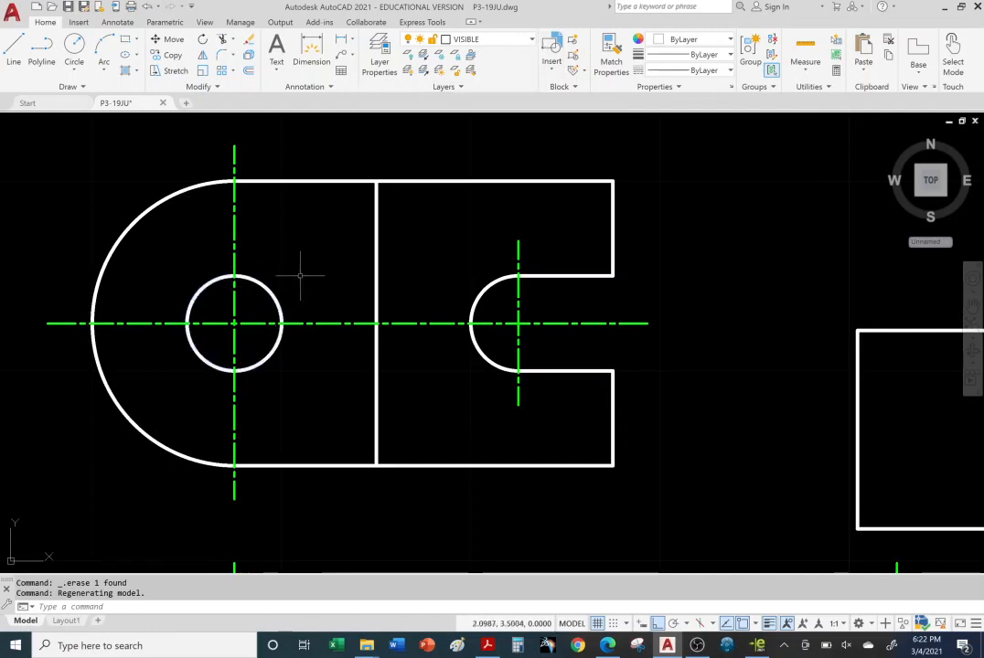
left_click(532, 40)
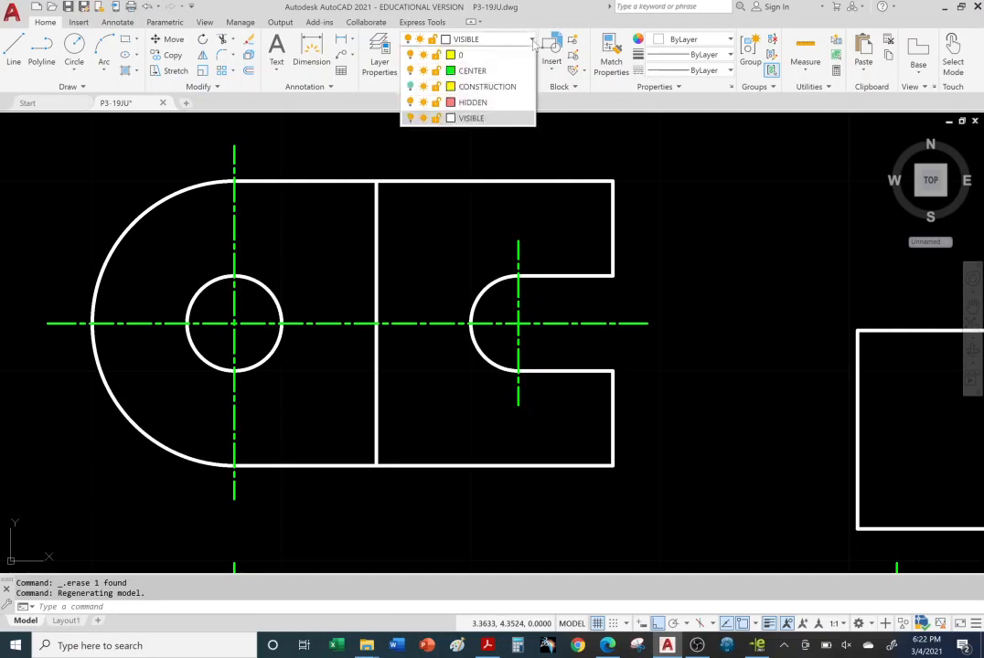
left_click(410, 86)
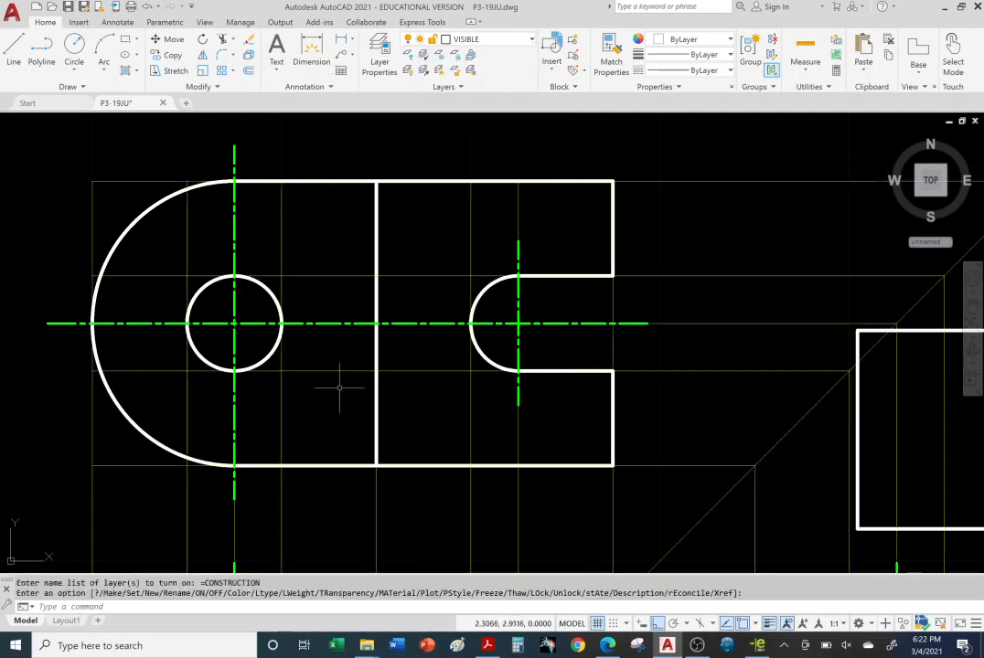
left_click(275, 295)
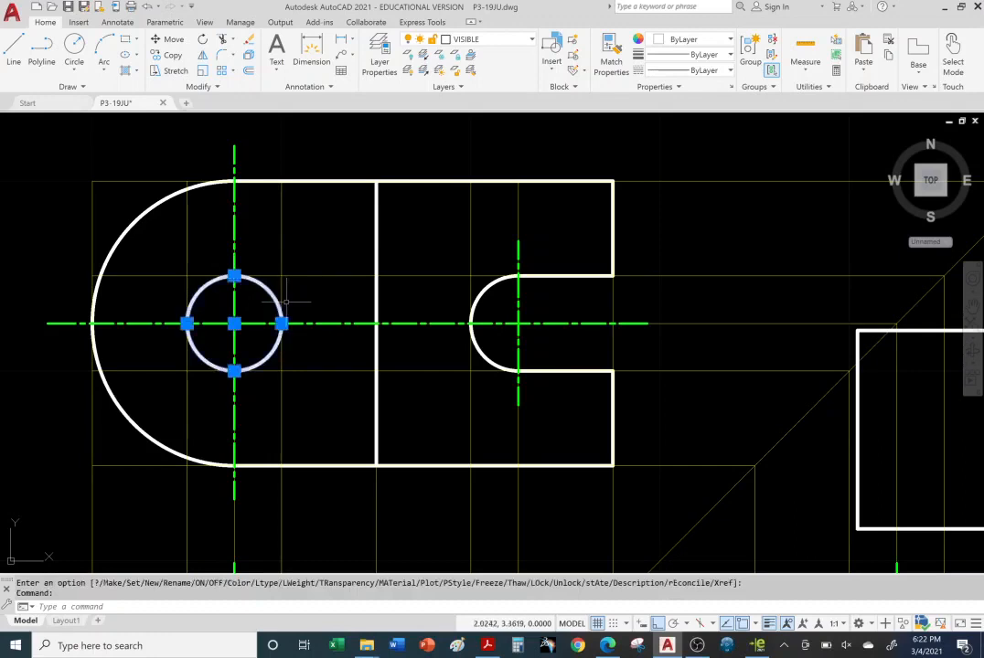
key("Delete")
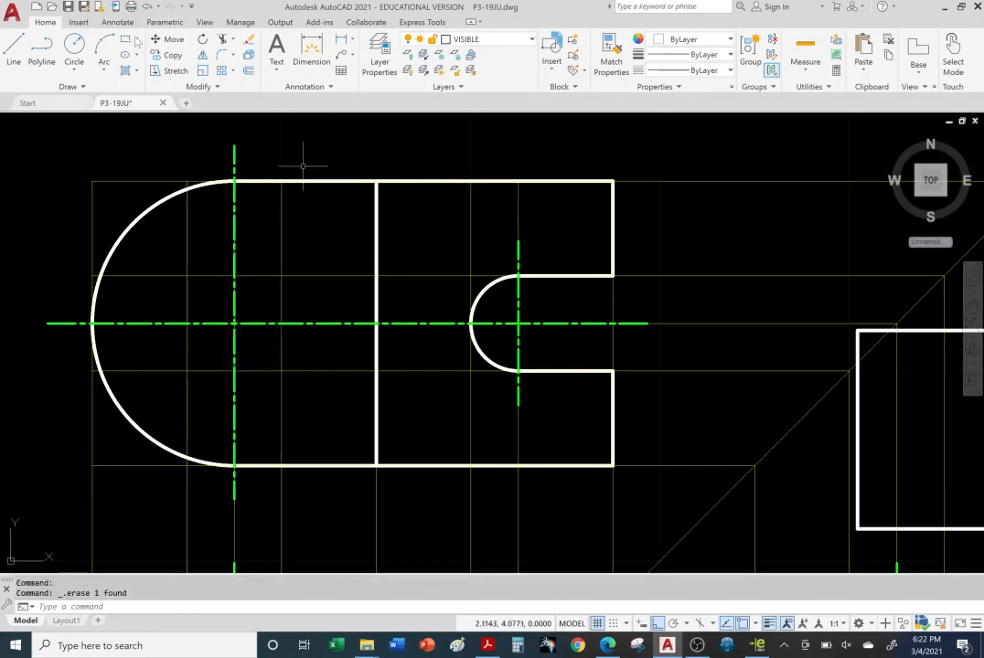
Step: Draw a center-radius circle with radius 1 at the crossing of the hole's centerlines
left_click(74, 44)
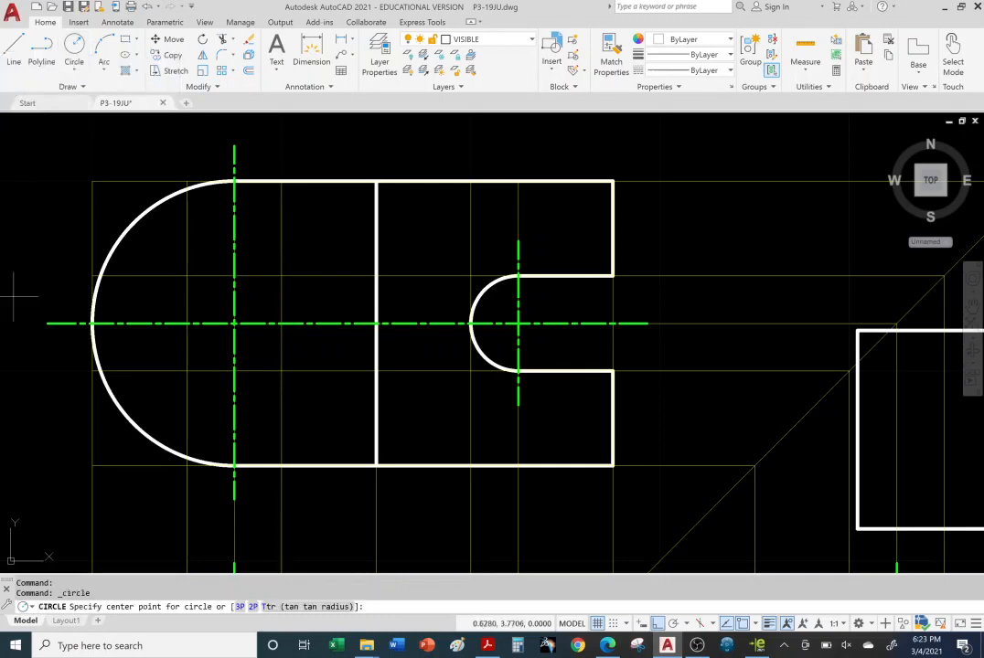
left_click(76, 72)
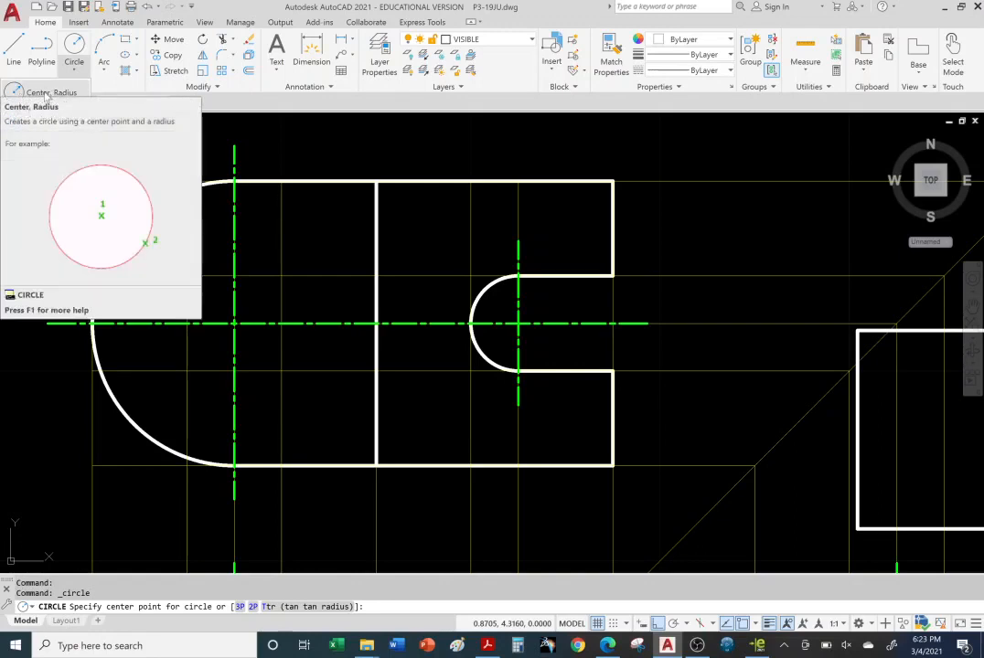
left_click(46, 93)
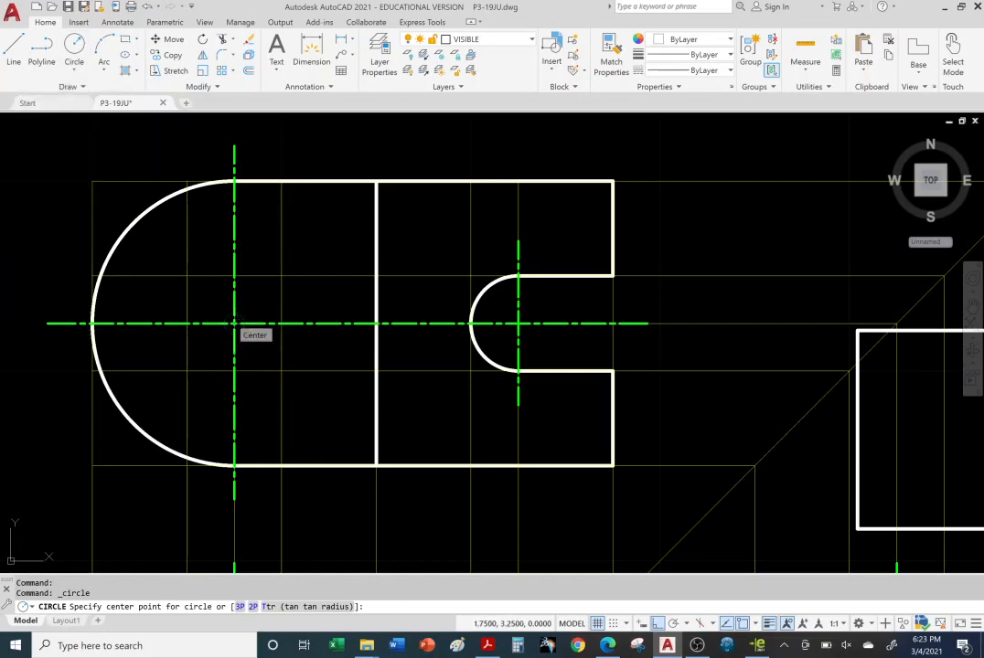
left_click(234, 323)
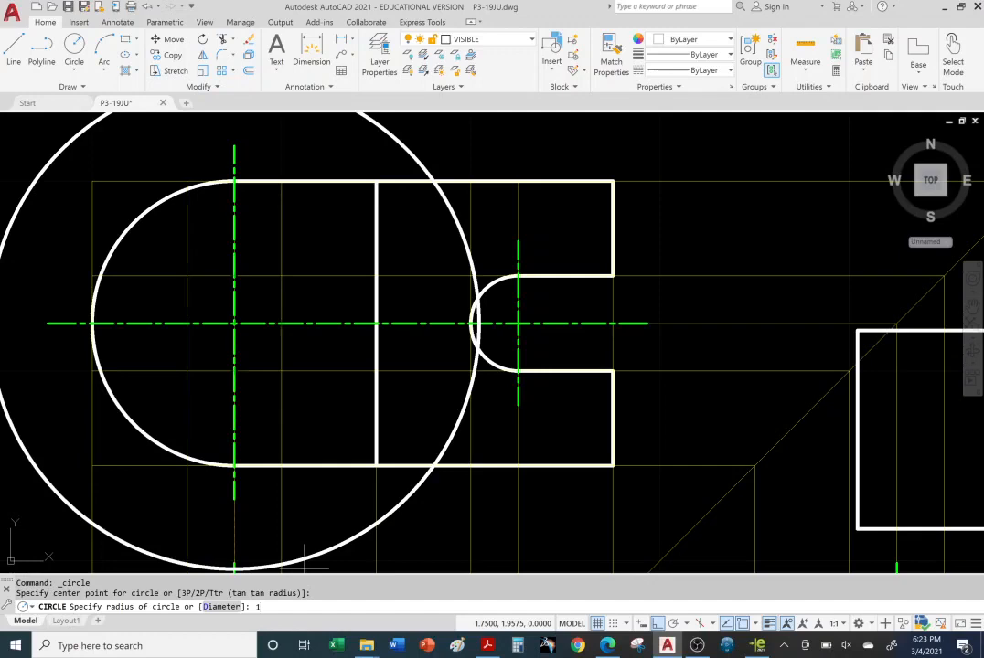
key("Return")
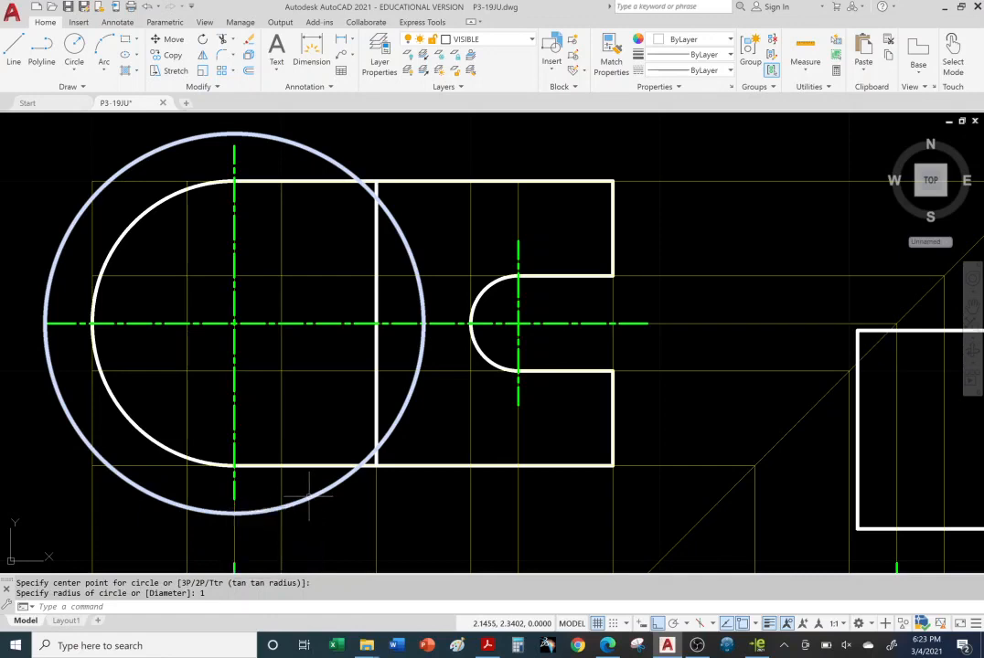
Step: Grip-stretch the new circle's quadrant in to the construction line beside the hole center, deselect it, and erase the circle
left_click(318, 494)
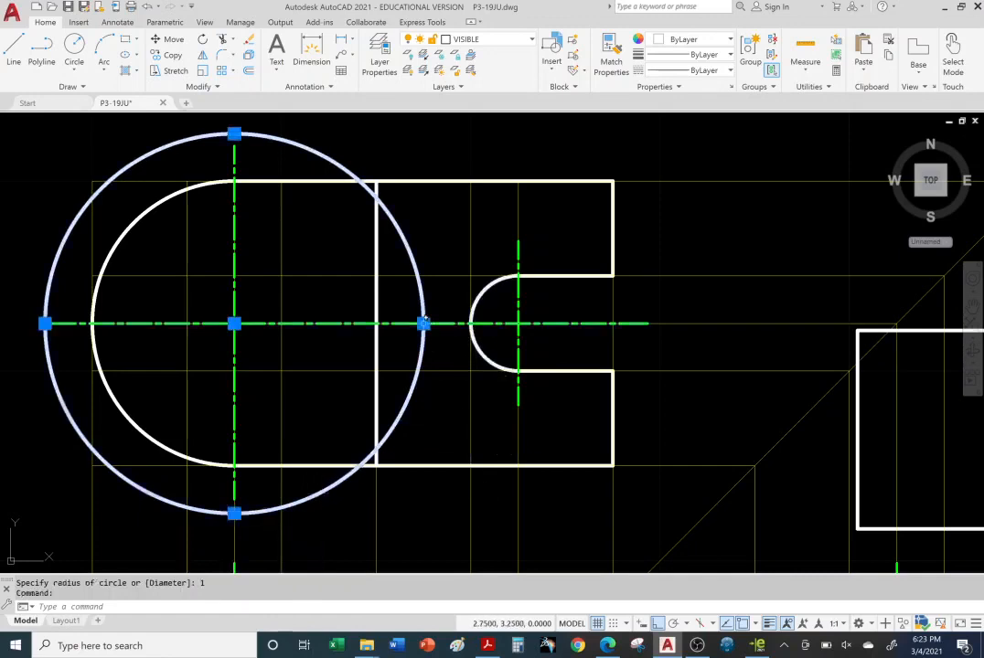
left_click(423, 323)
left_click(282, 324)
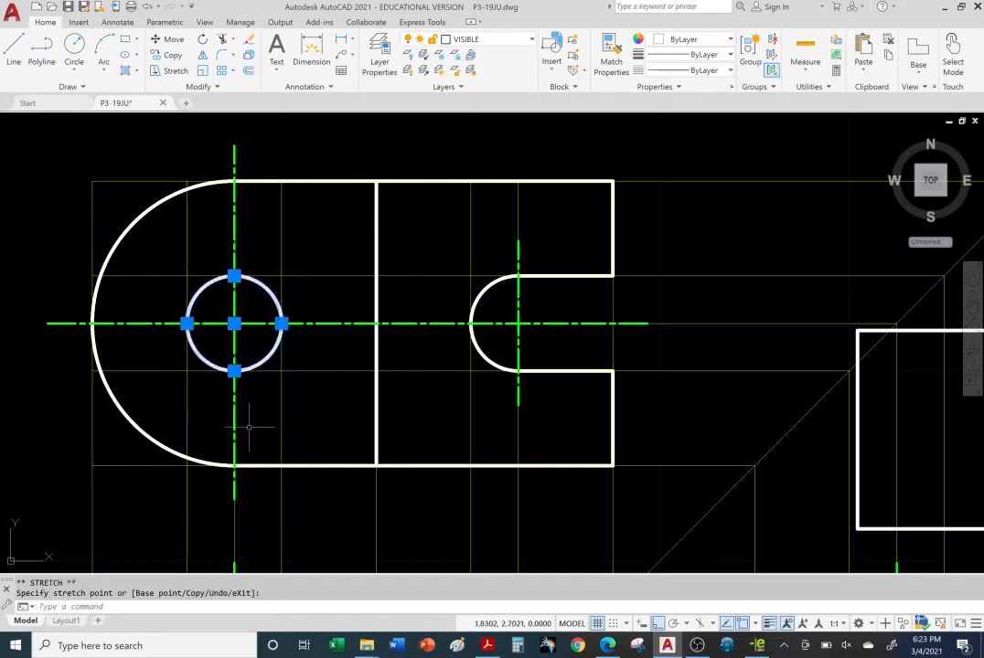
key("Escape")
key("Escape")
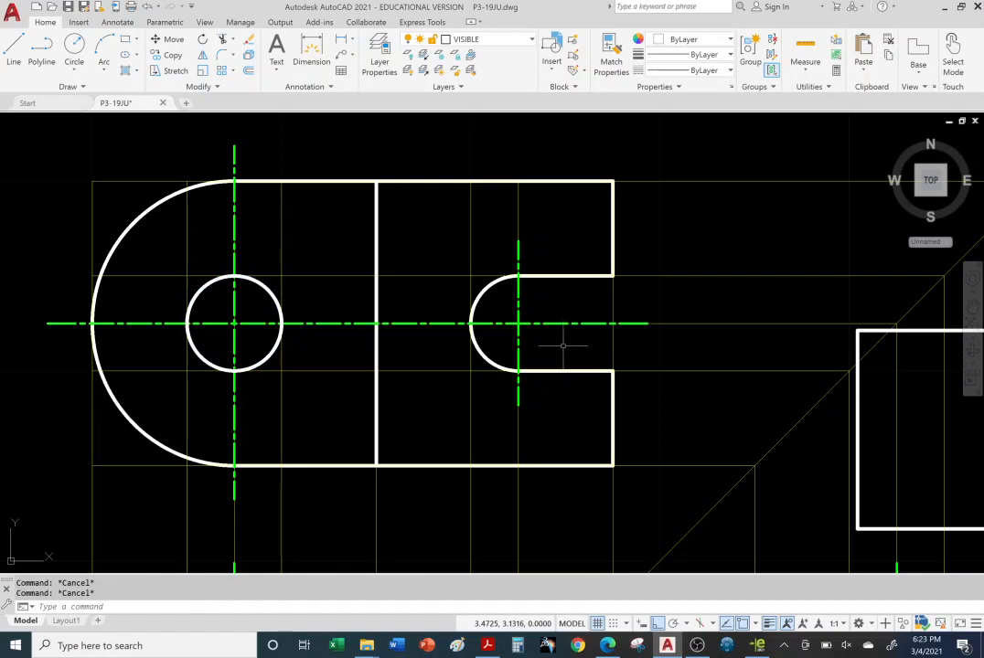
left_click(280, 304)
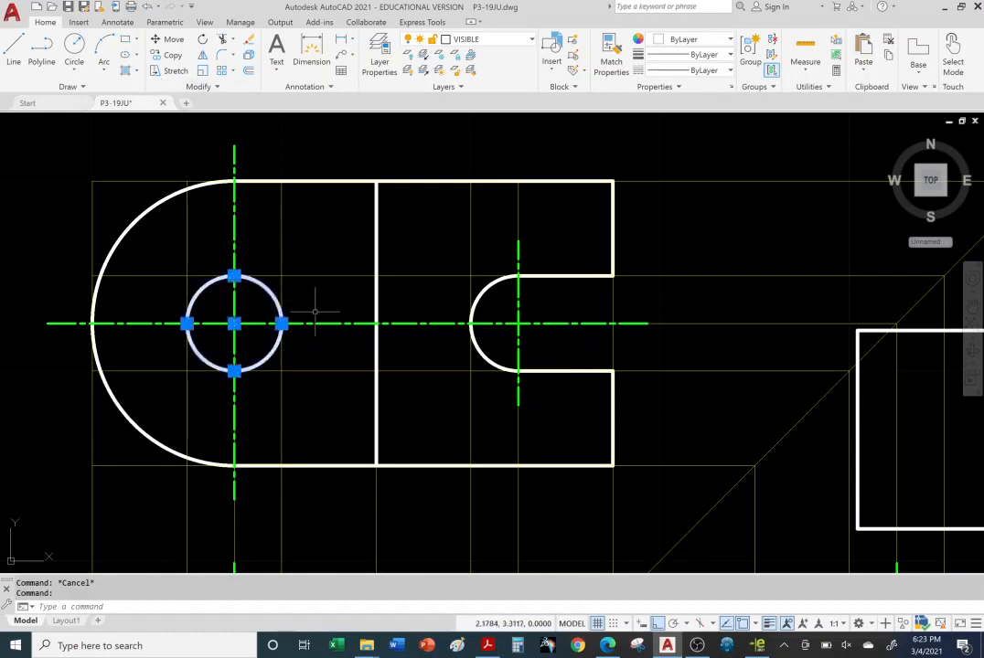
key("Delete")
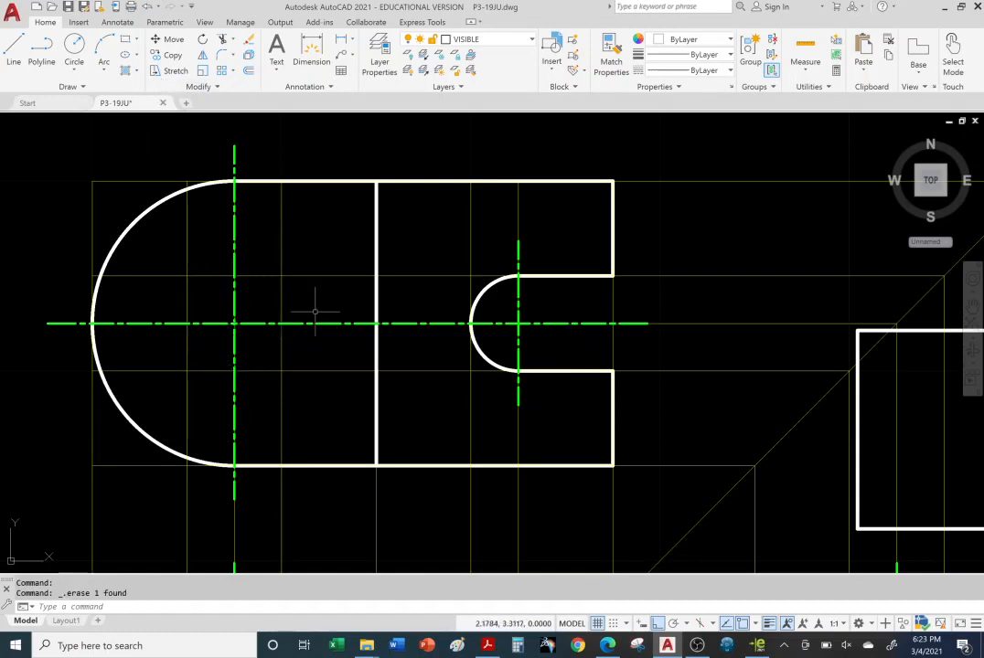
Step: Draw a 2-Point circle between the upper and lower construction-line intersections on the hole's vertical centerline, and erase it
left_click(81, 72)
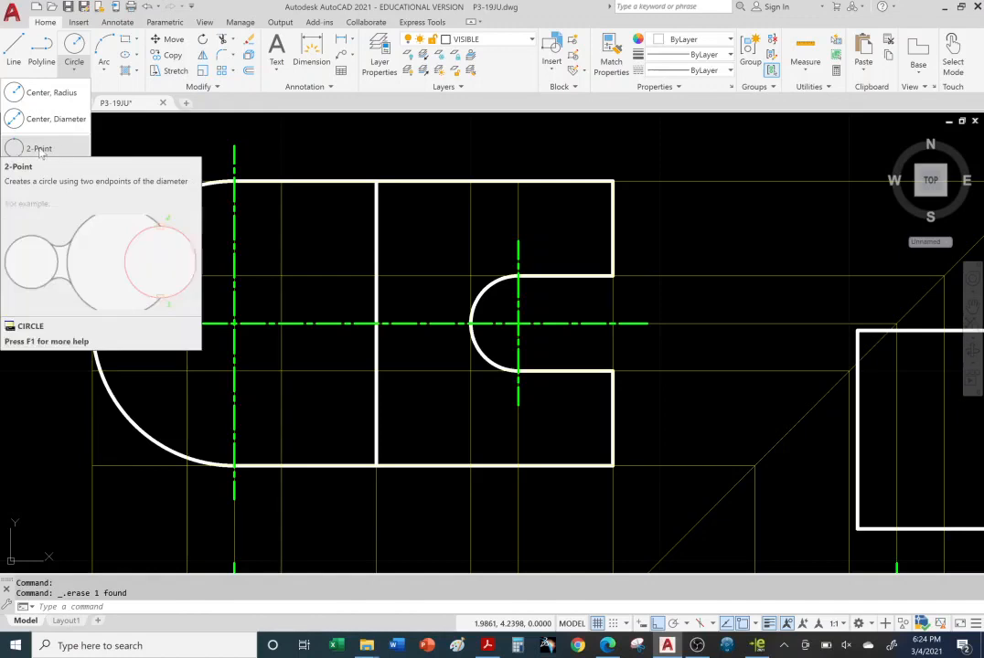
left_click(40, 151)
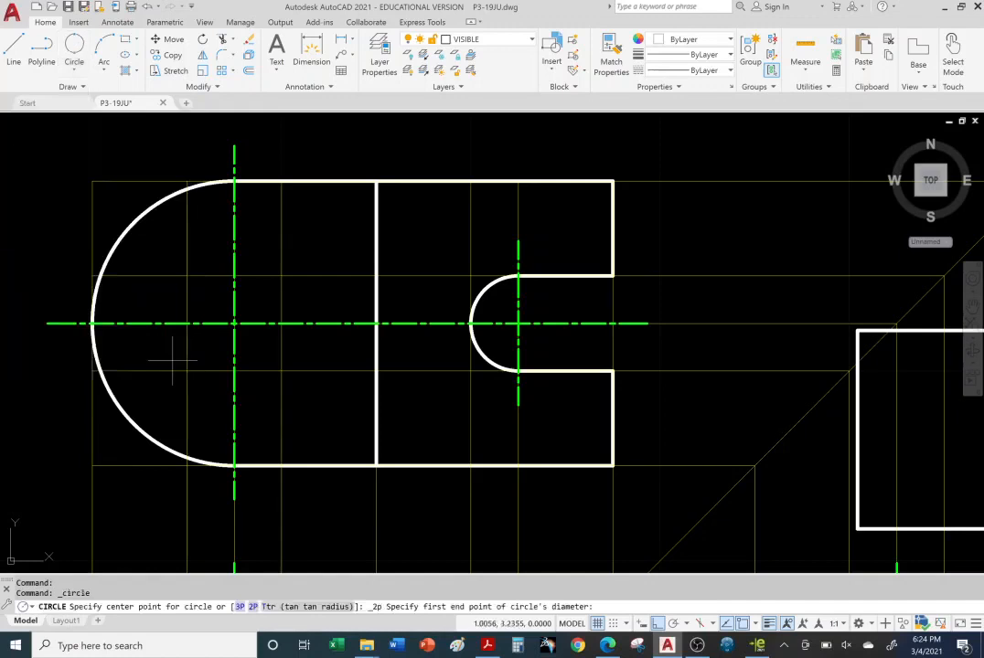
left_click(234, 275)
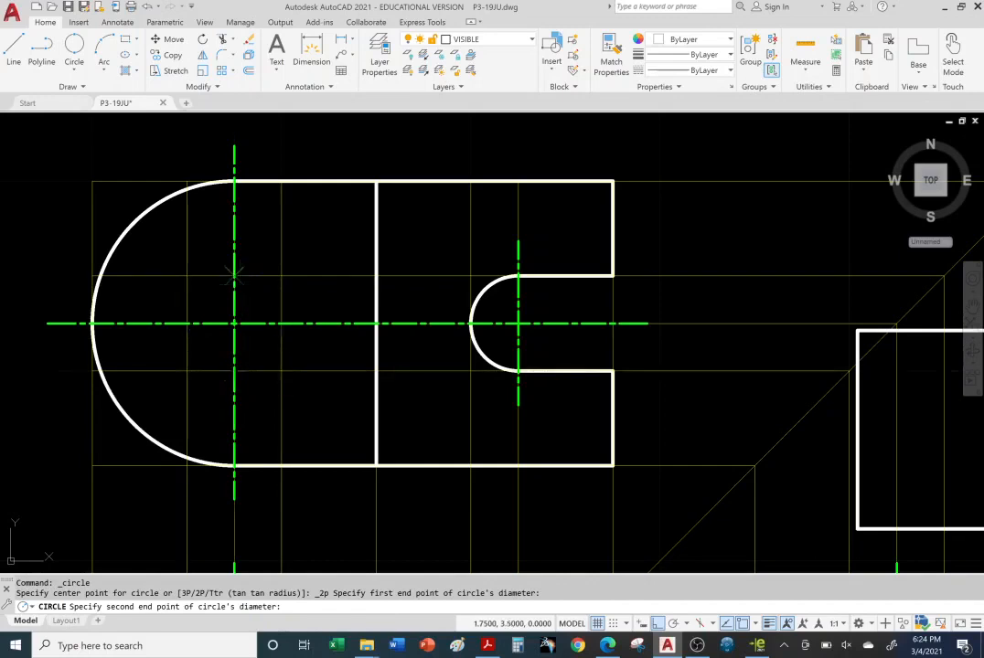
left_click(234, 371)
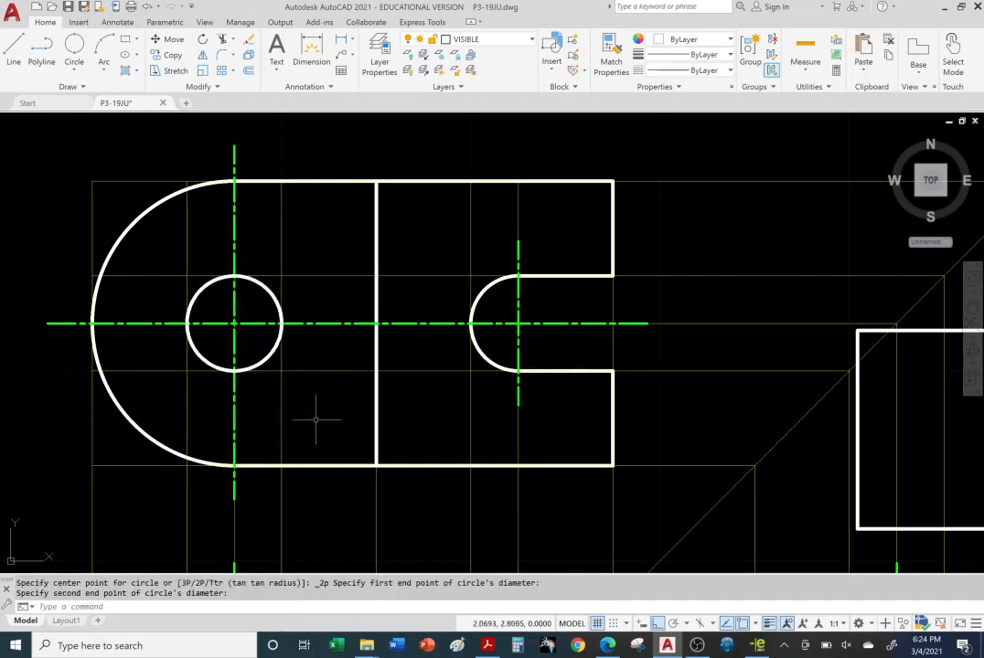
left_click(268, 357)
key("Delete")
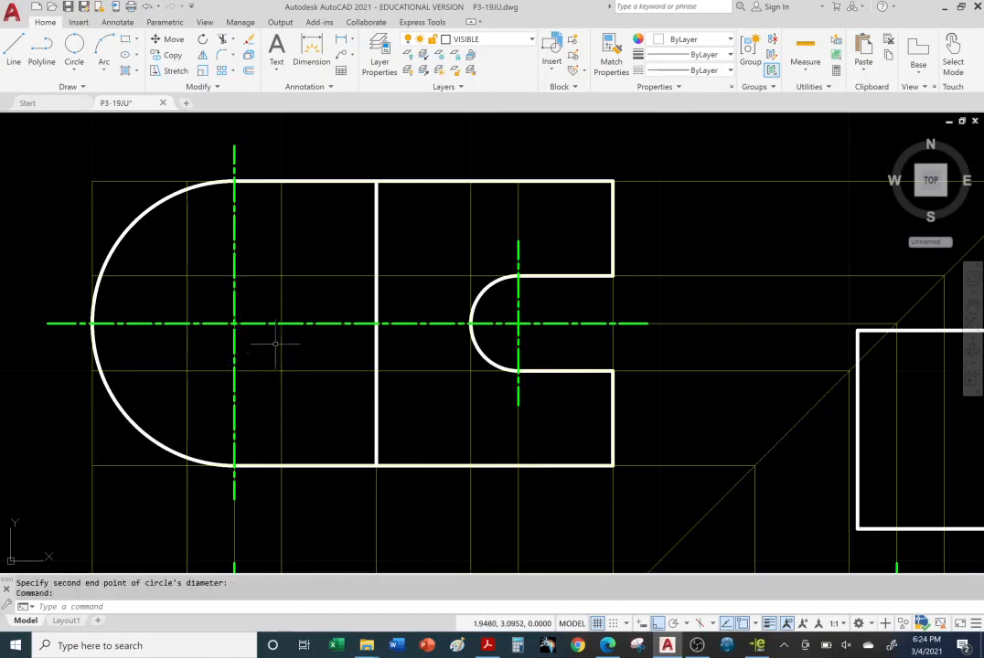
Step: Draw a 2-Point circle between the left and right construction-line intersections on the hole's horizontal centerline, and erase it
left_click(78, 77)
left_click(41, 150)
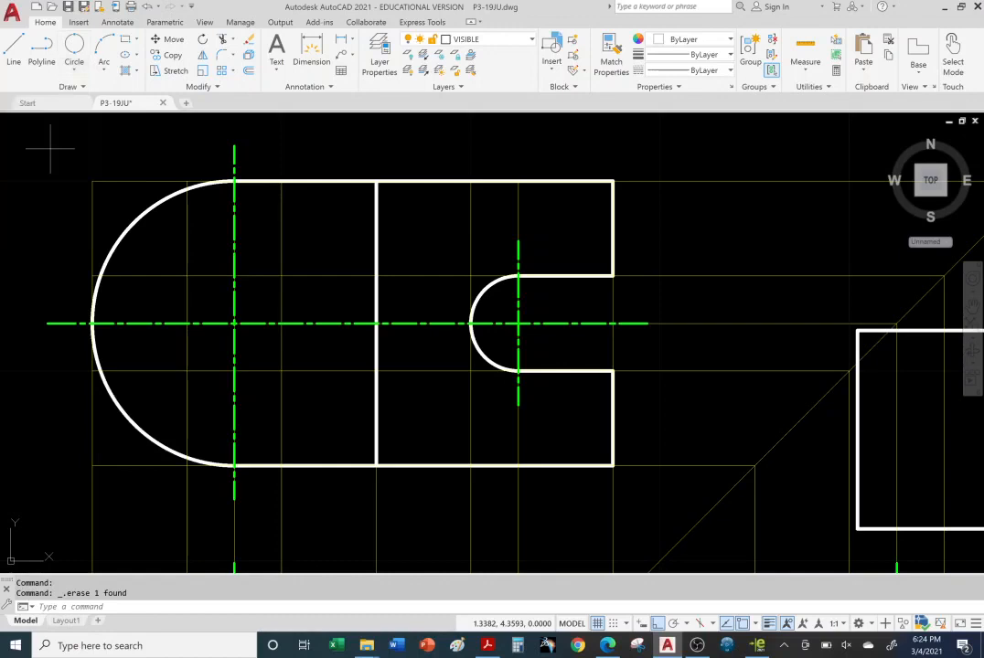
left_click(187, 323)
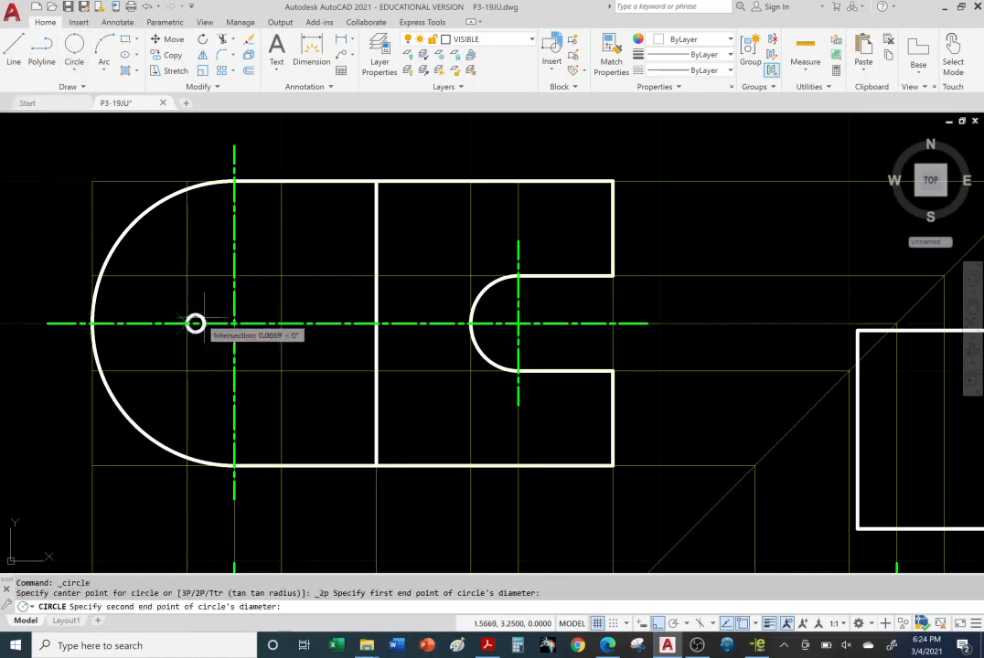
left_click(282, 323)
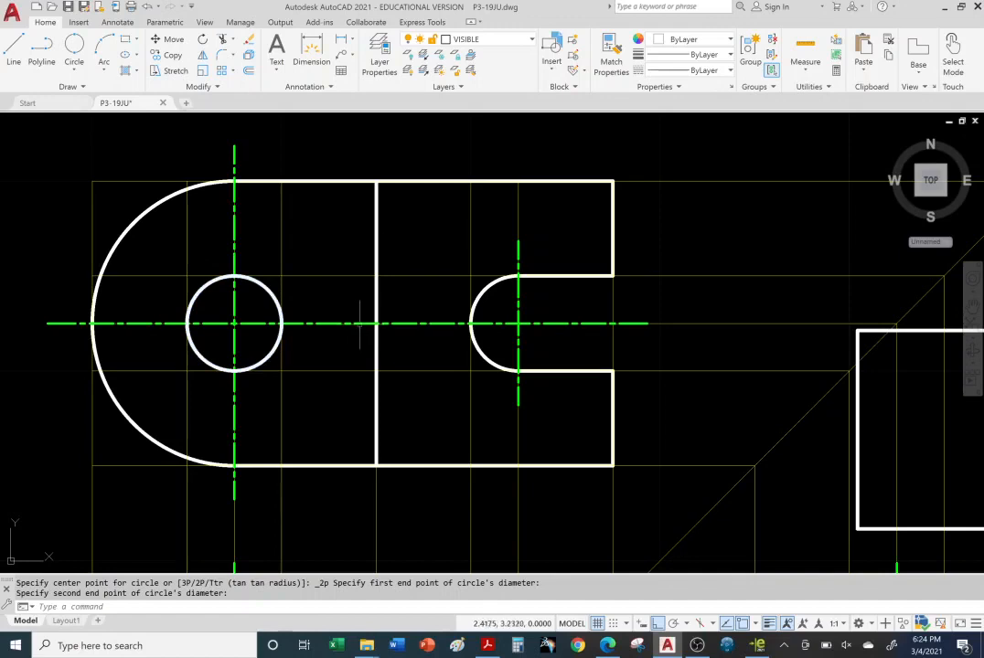
key("Escape")
left_click(279, 301)
key("Delete")
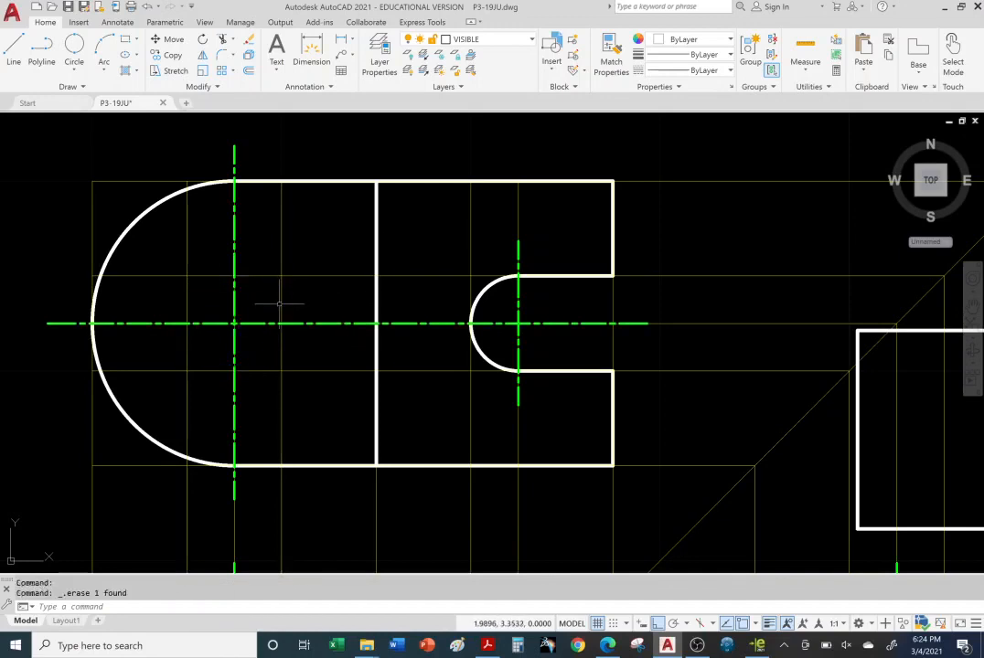
Step: Draw the hole as a 3-Point circle through the upper, left and lower construction-line intersections on its centerlines
left_click(79, 73)
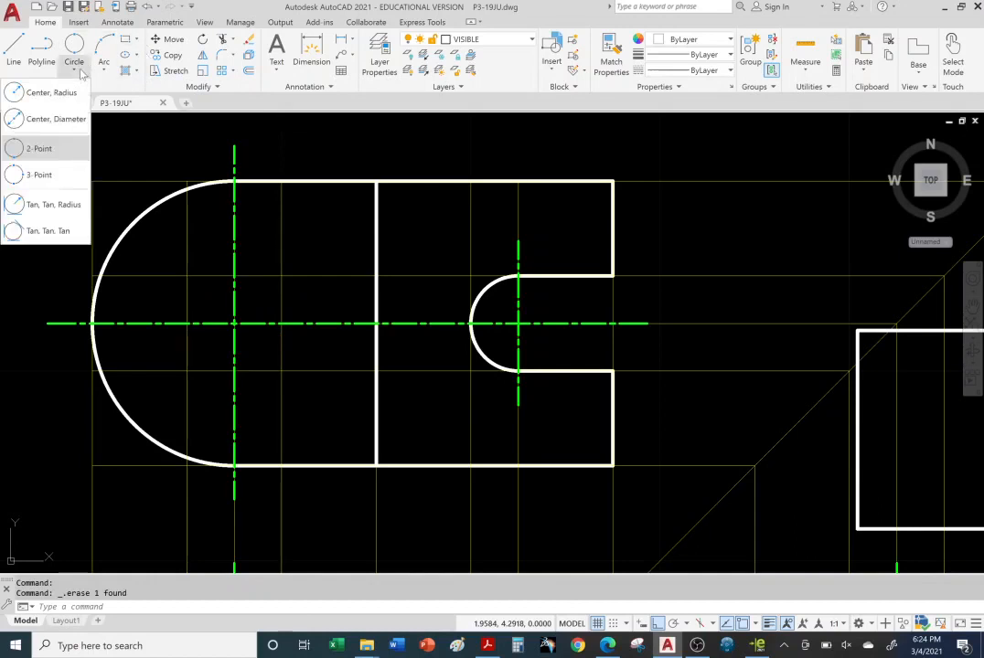
left_click(35, 175)
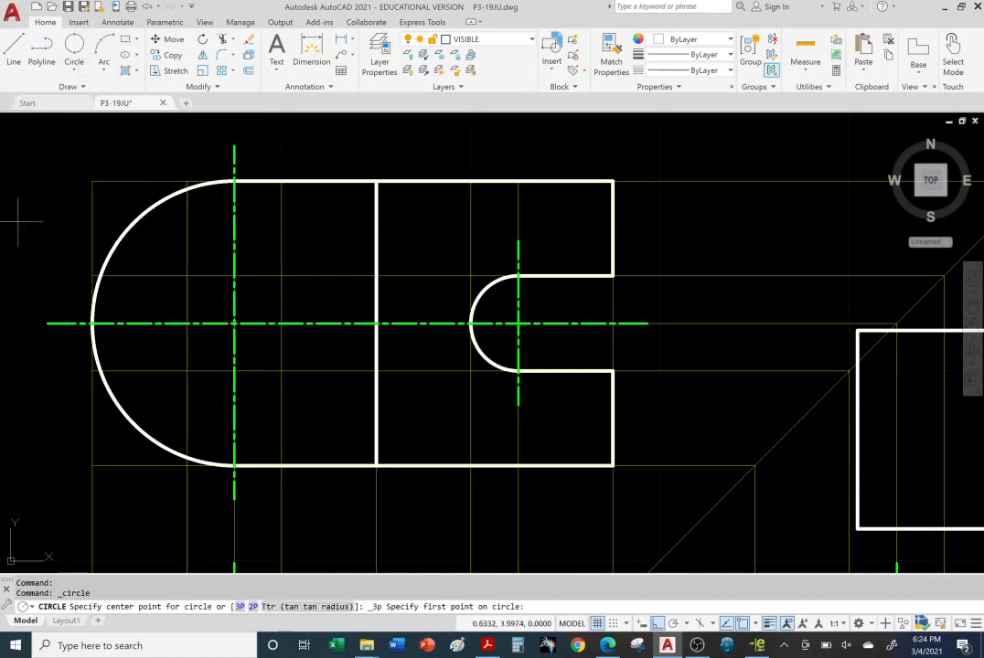
left_click(234, 275)
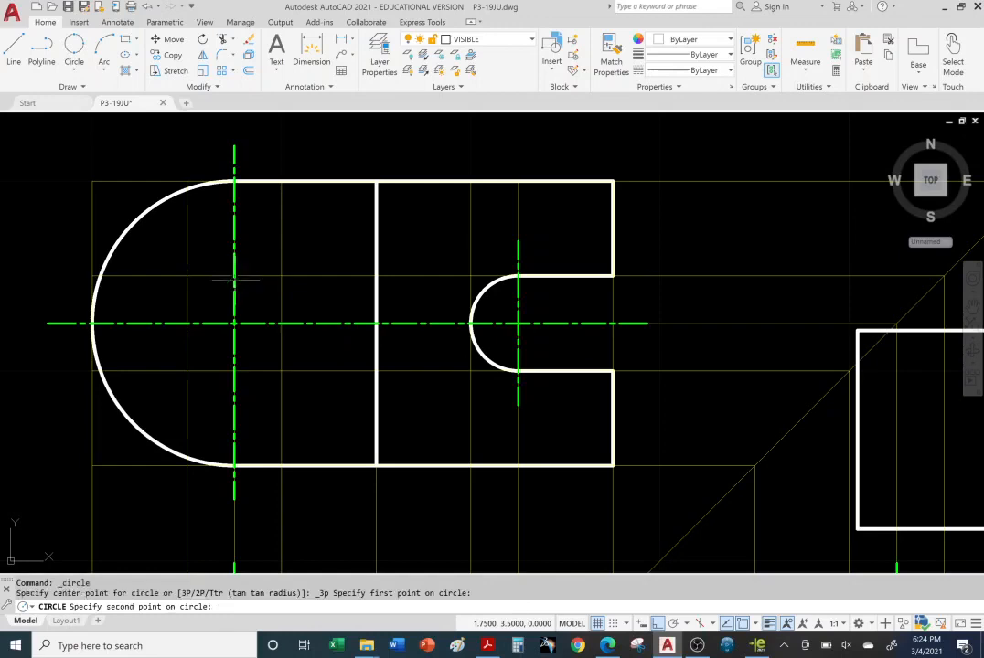
left_click(187, 323)
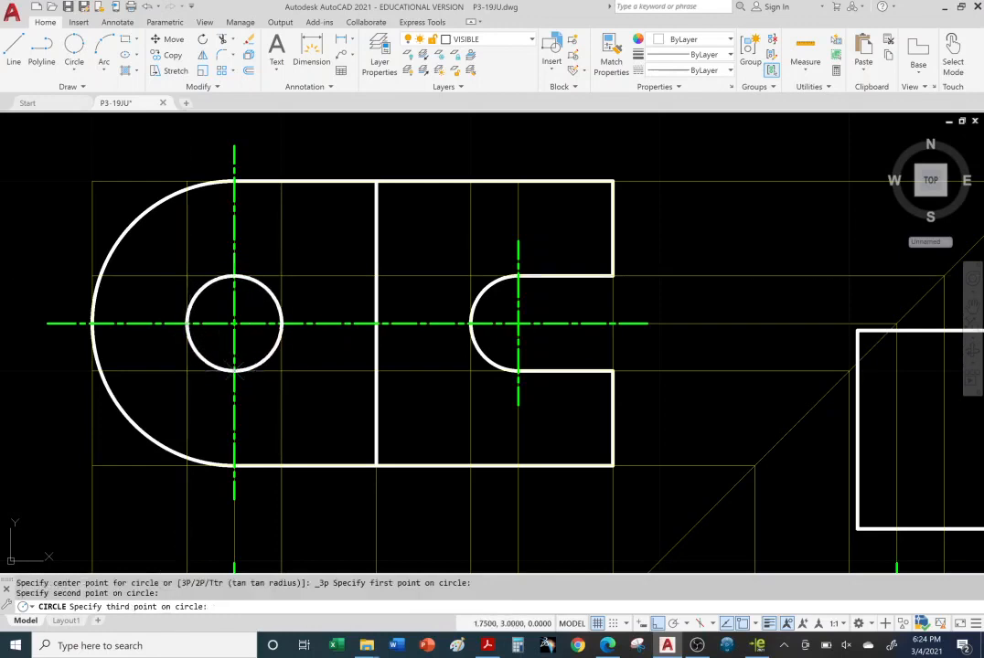
left_click(234, 370)
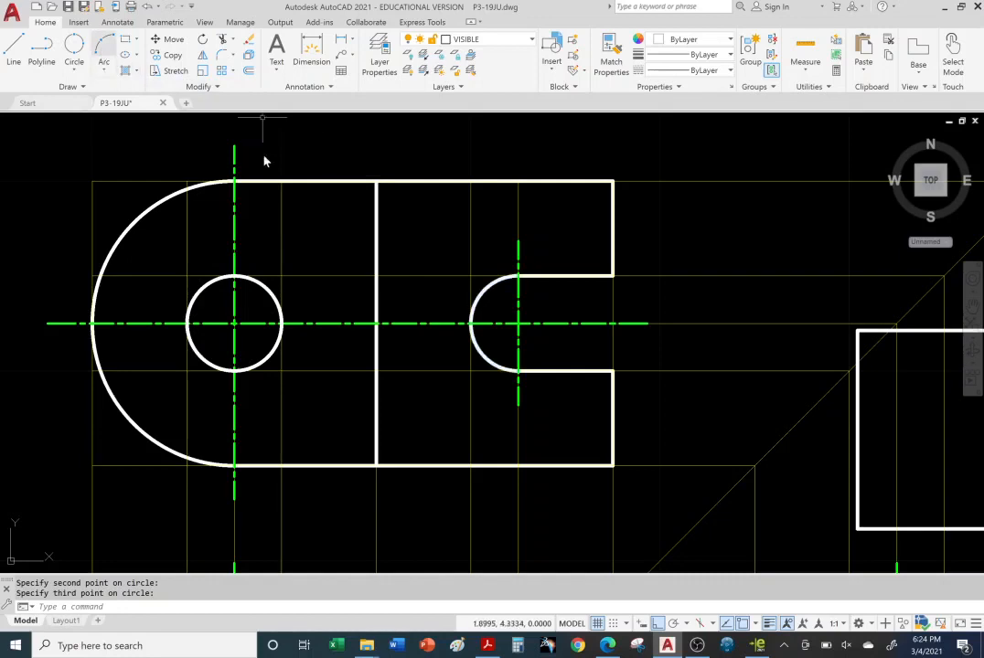
Step: Erase the slot's arc and redraw it as a 3-Point arc from the upper slot edge through the horizontal centerline intersection to the lower edge
left_click(491, 362)
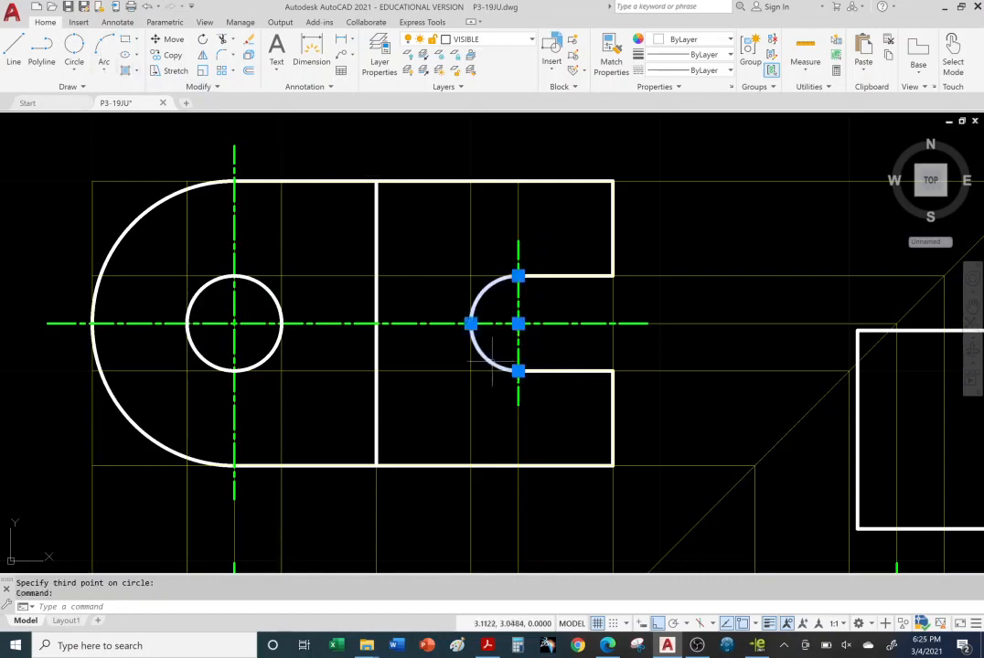
key("Delete")
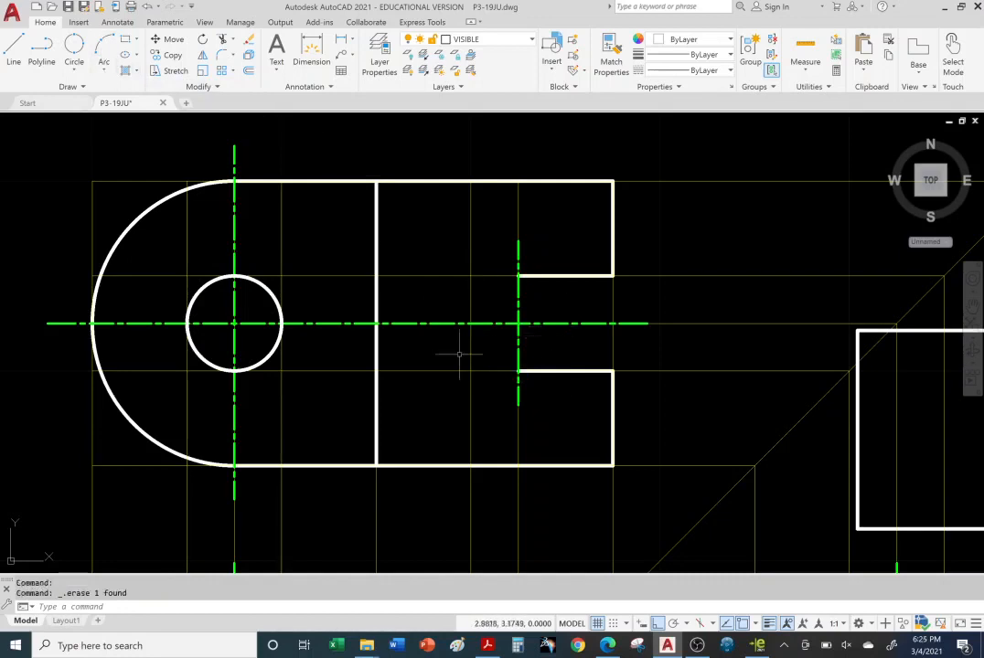
mouse_move(524, 385)
middle_mouse_down()
mouse_move(491, 178)
mouse_move(477, 415)
middle_mouse_up()
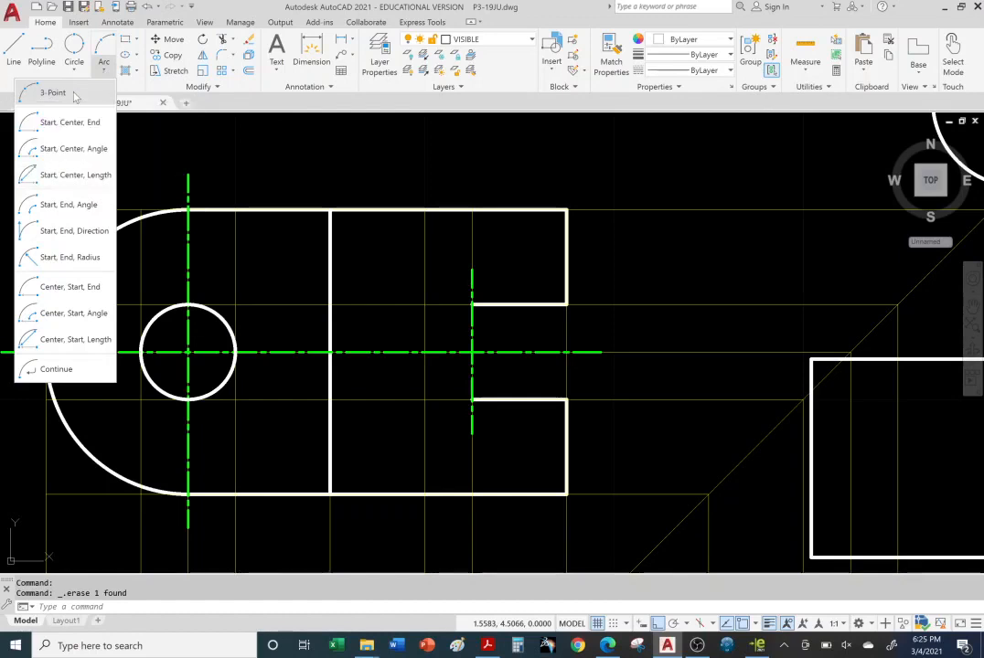
left_click(73, 94)
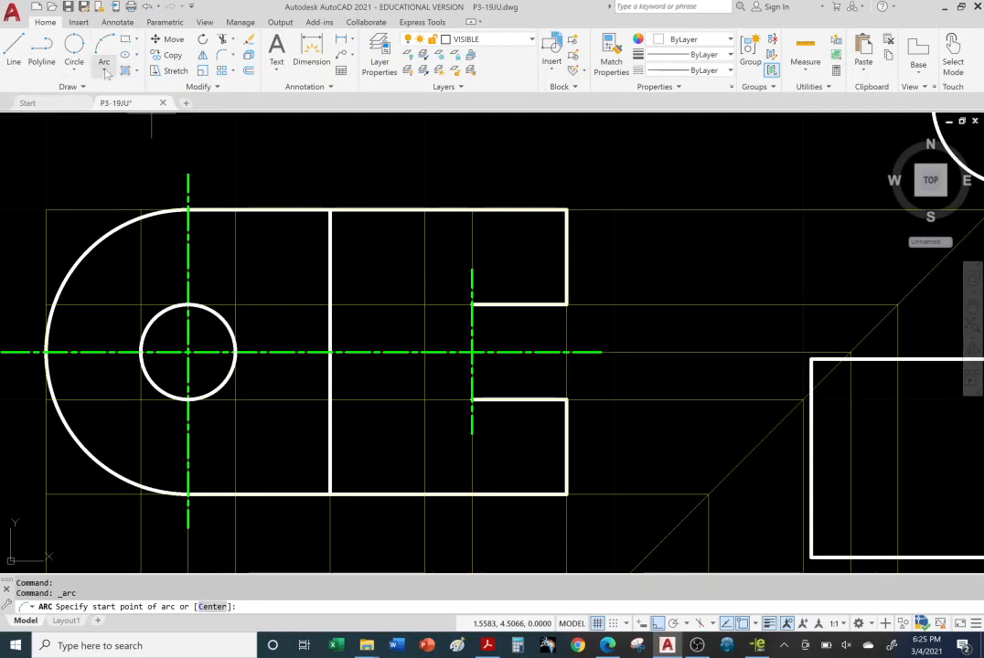
left_click(106, 73)
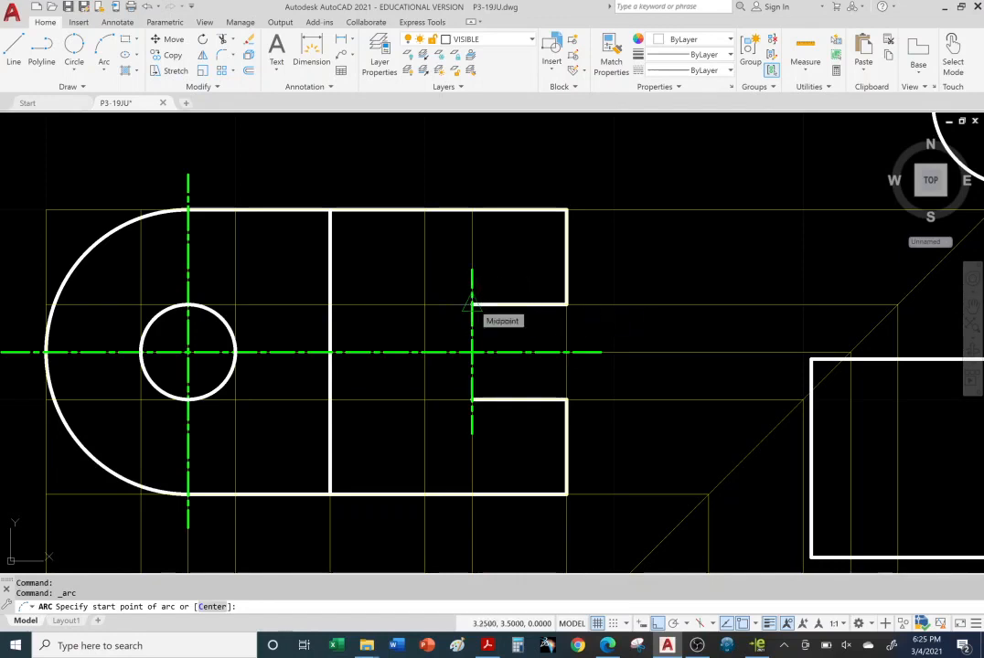
left_click(472, 304)
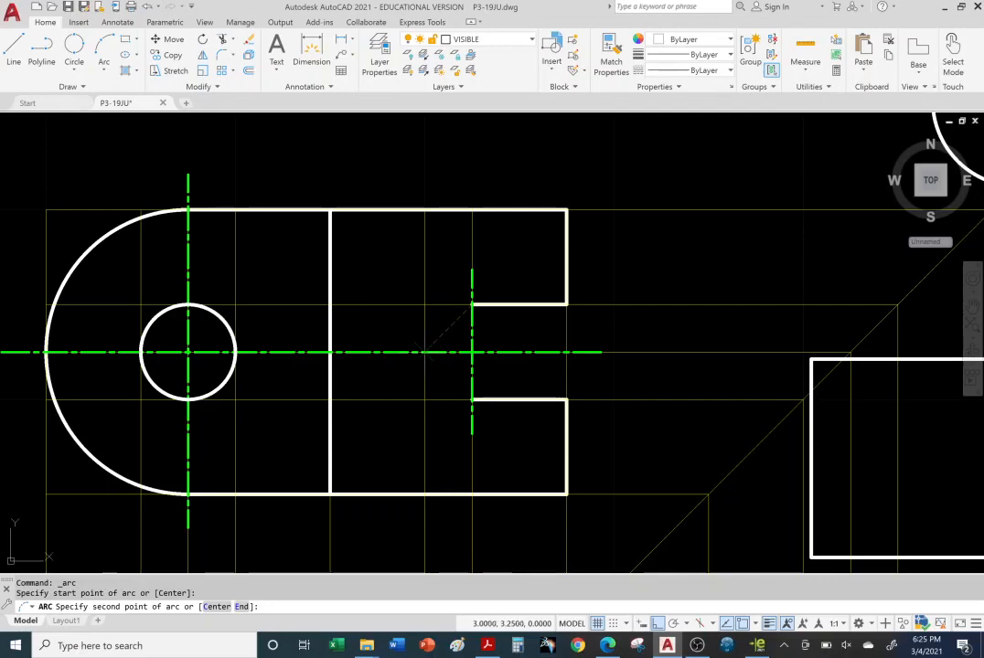
left_click(423, 352)
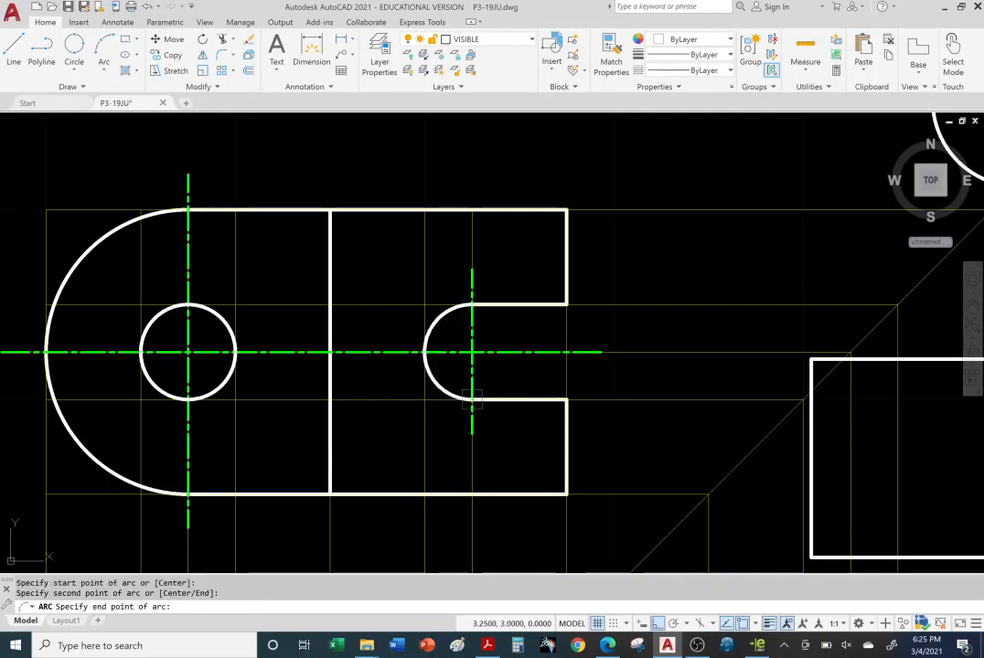
left_click(472, 400)
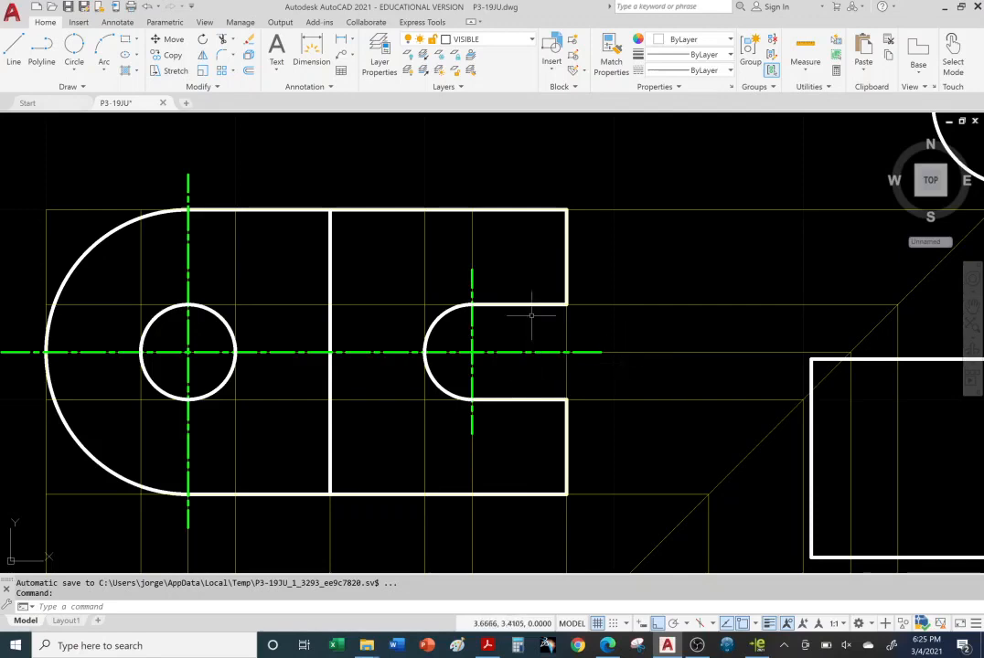
Step: Erase the slot arc and redraw it as a 3-Point arc from the lower slot edge through the centerline intersection to the upper edge
left_click(437, 320)
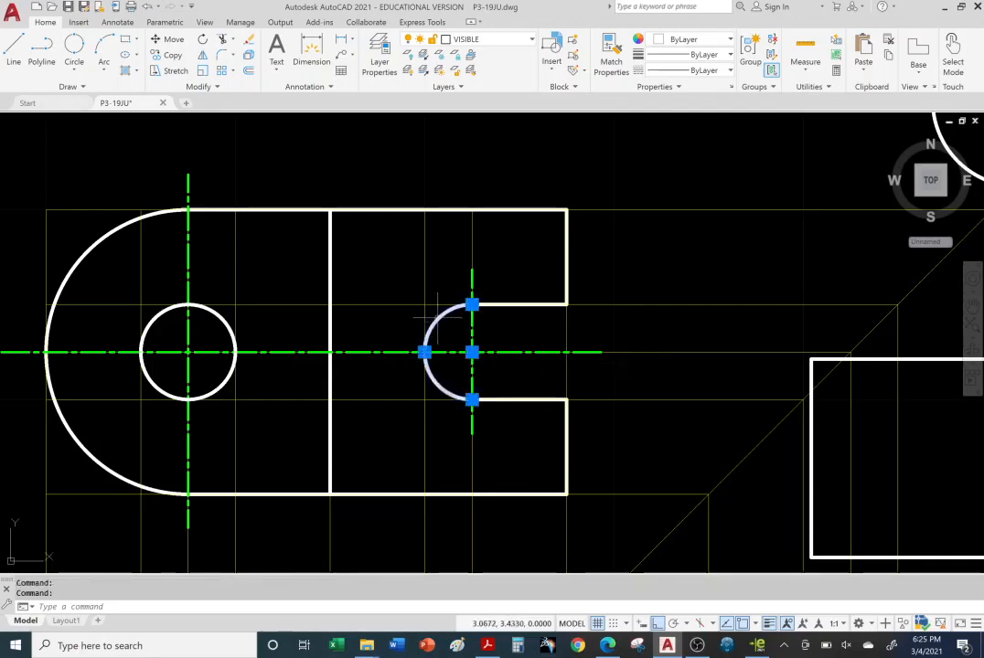
key("Delete")
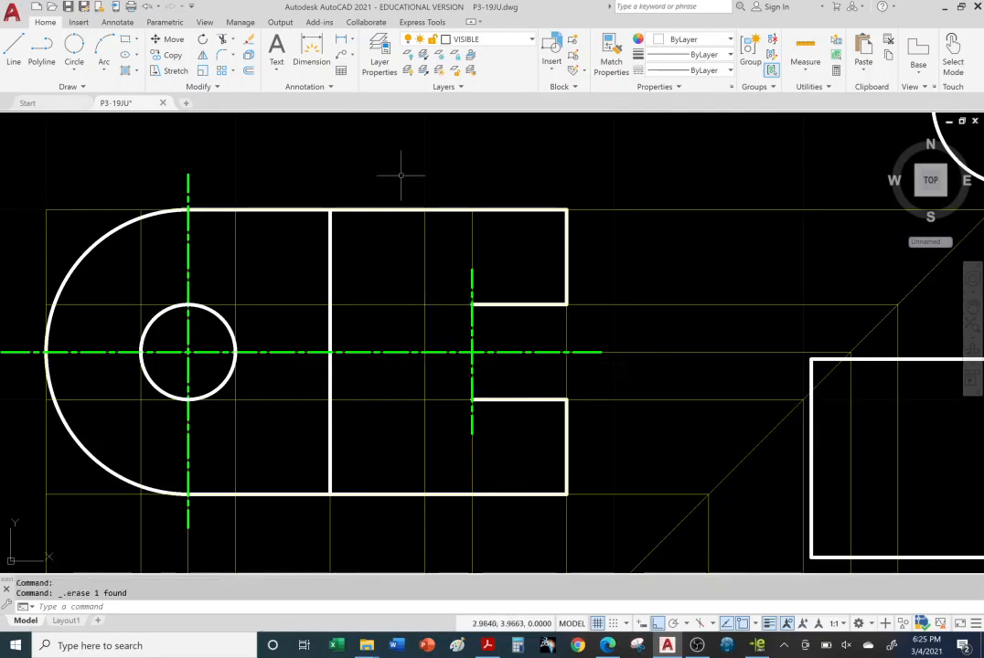
left_click(104, 71)
left_click(55, 93)
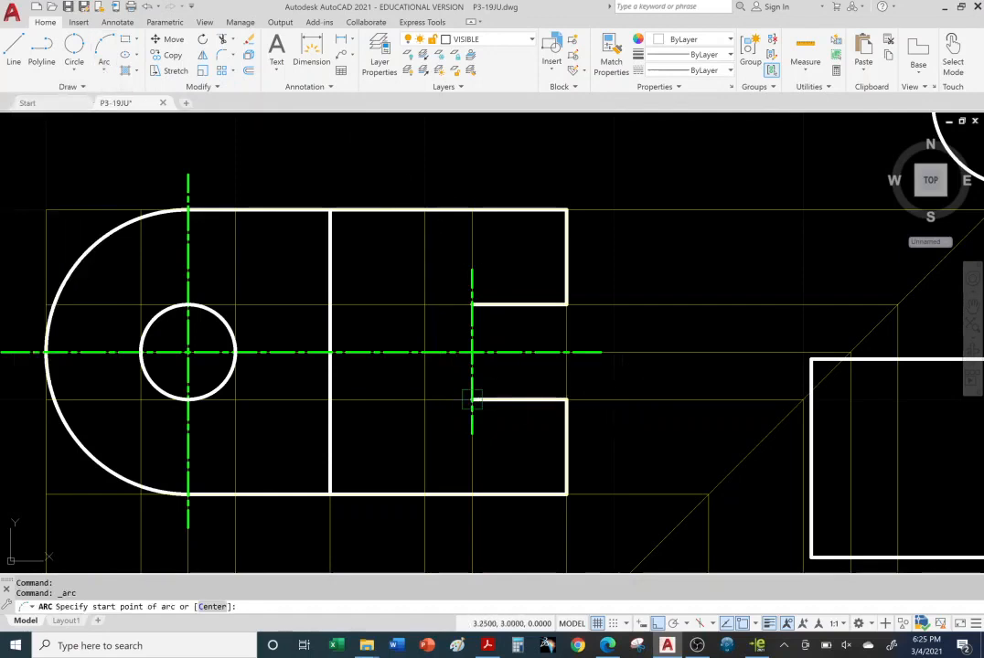
left_click(472, 399)
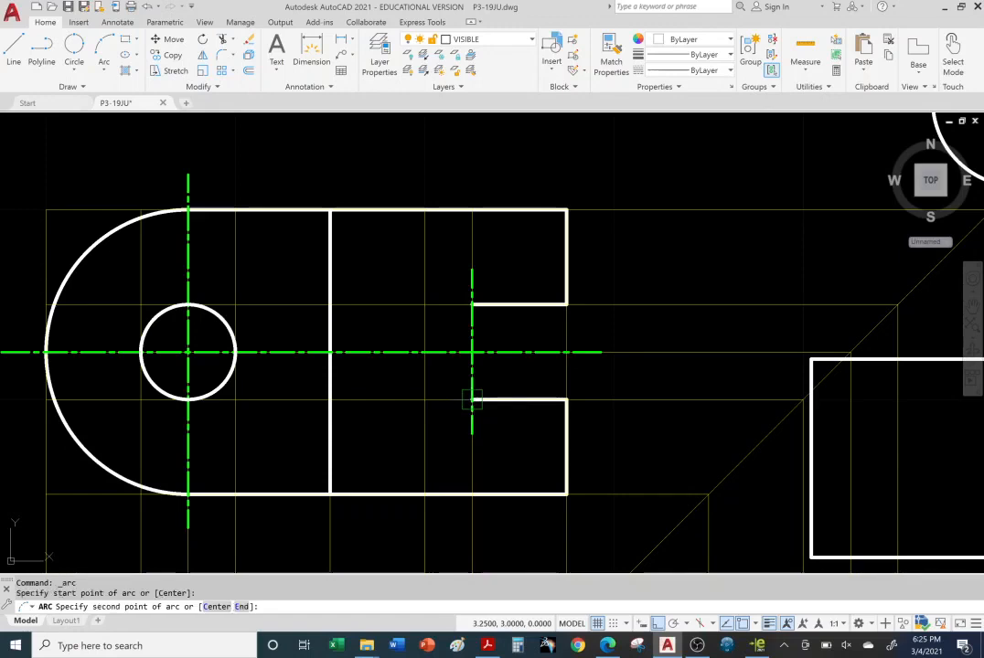
left_click(425, 352)
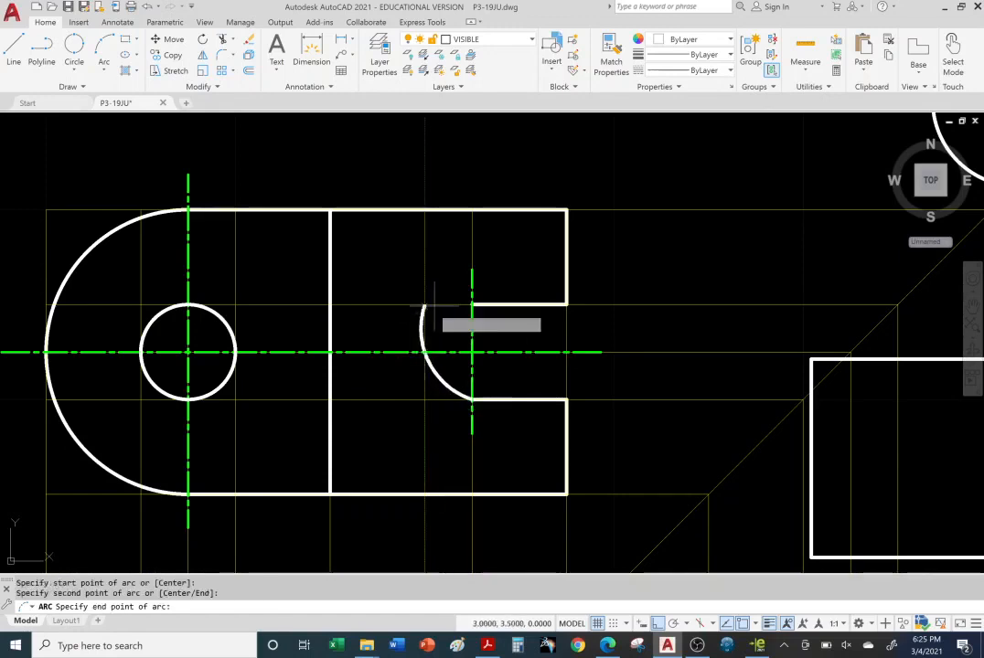
left_click(472, 303)
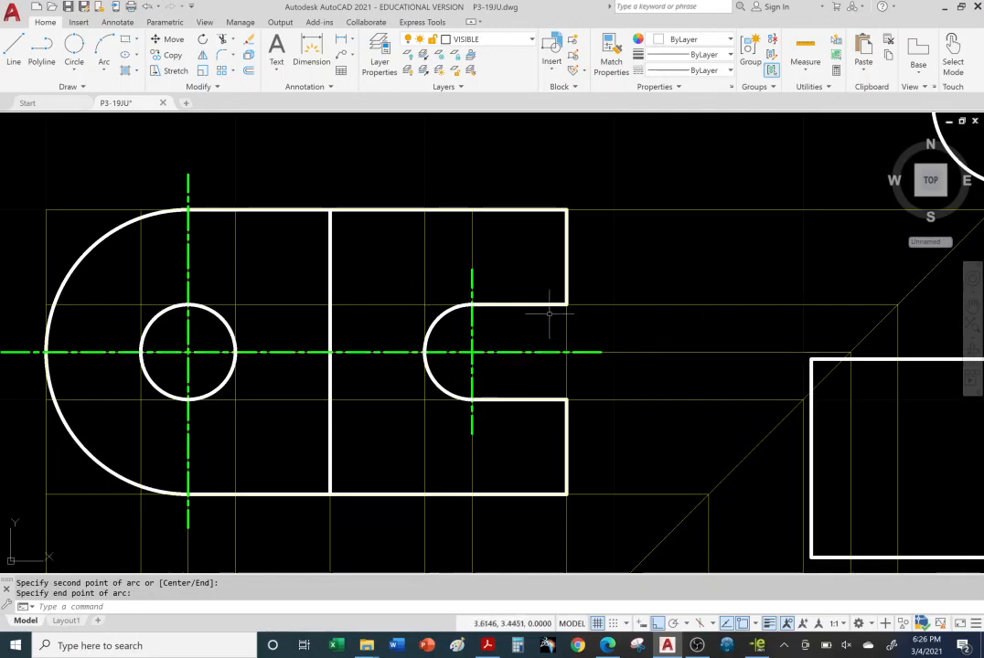
mouse_move(296, 373)
middle_mouse_down()
mouse_move(364, 345)
mouse_move(424, 340)
middle_mouse_up()
middle_click_drag(568, 303, 451, 305)
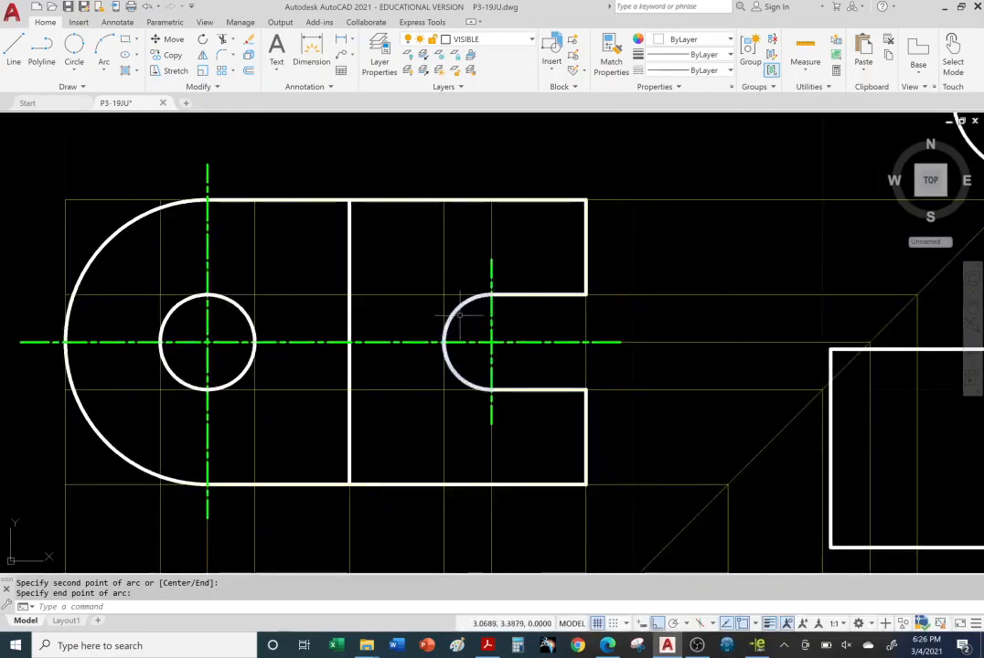
middle_click_drag(458, 359, 464, 332)
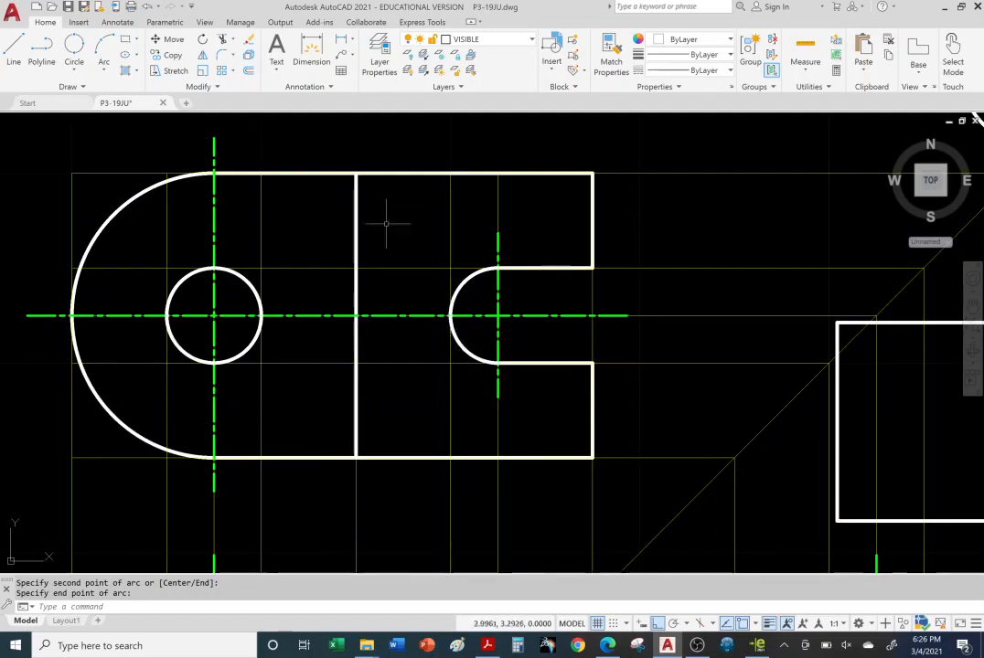
left_click(74, 70)
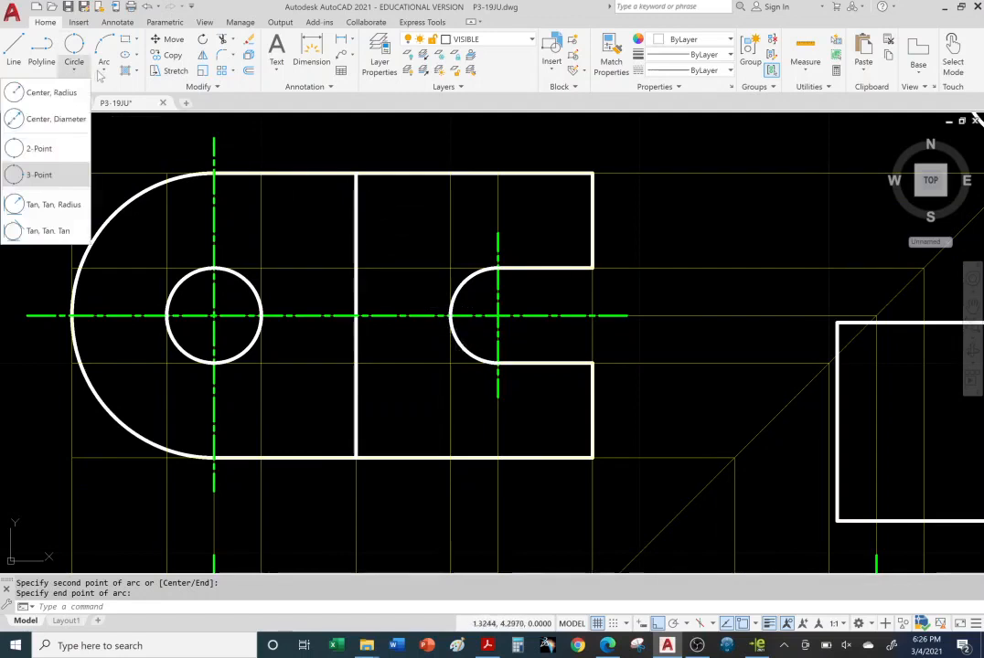
left_click(104, 70)
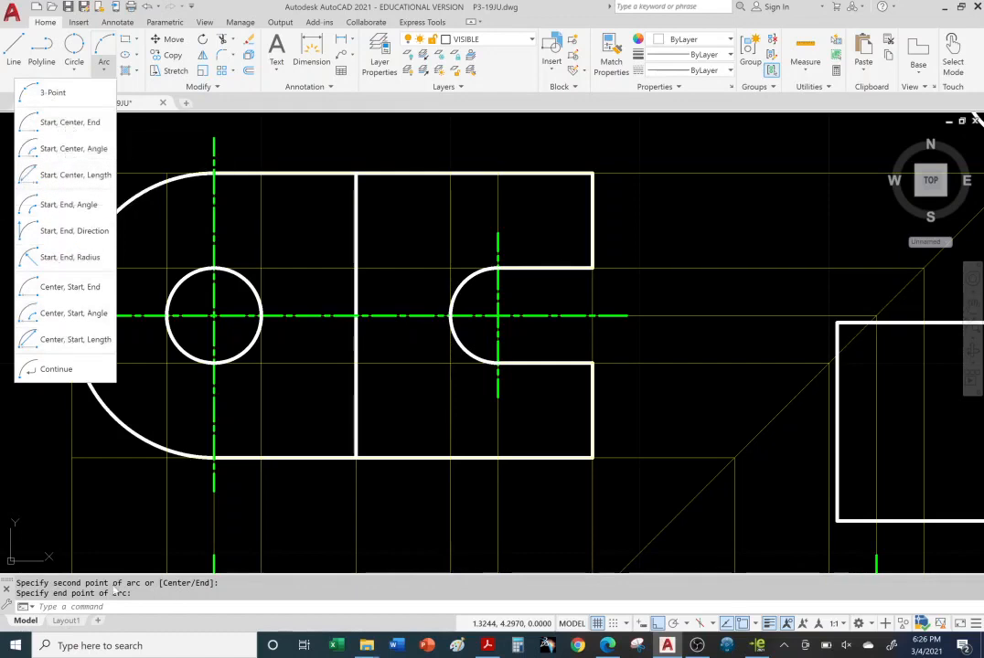
left_click(180, 617)
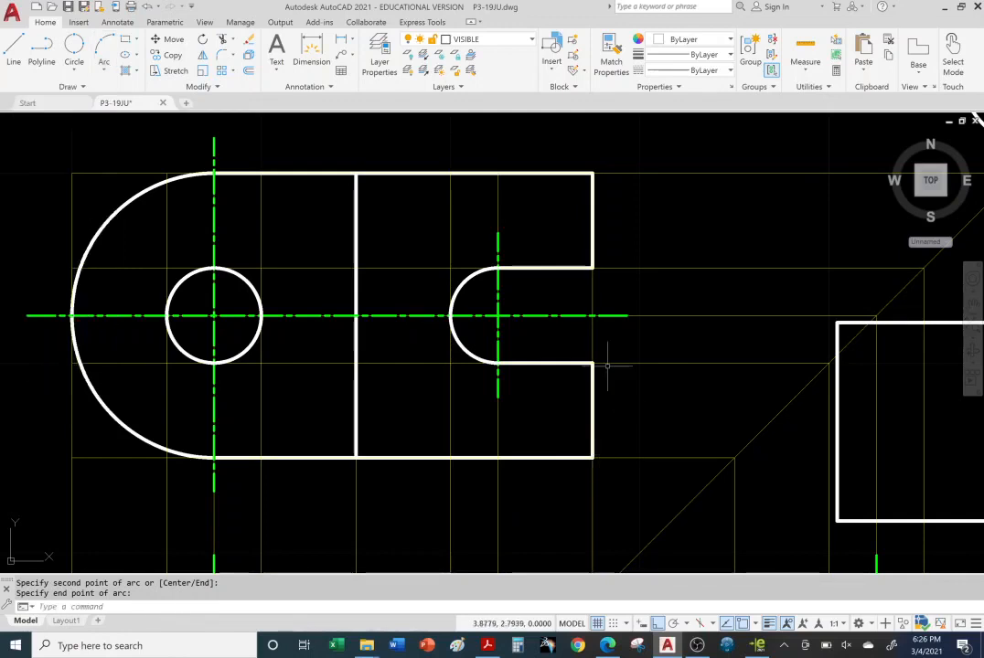
Step: Draw a rectangle in the empty area left of the top view, with its lower-left corner at about -2.68, 2.41
middle_click_drag(457, 224, 366, 232)
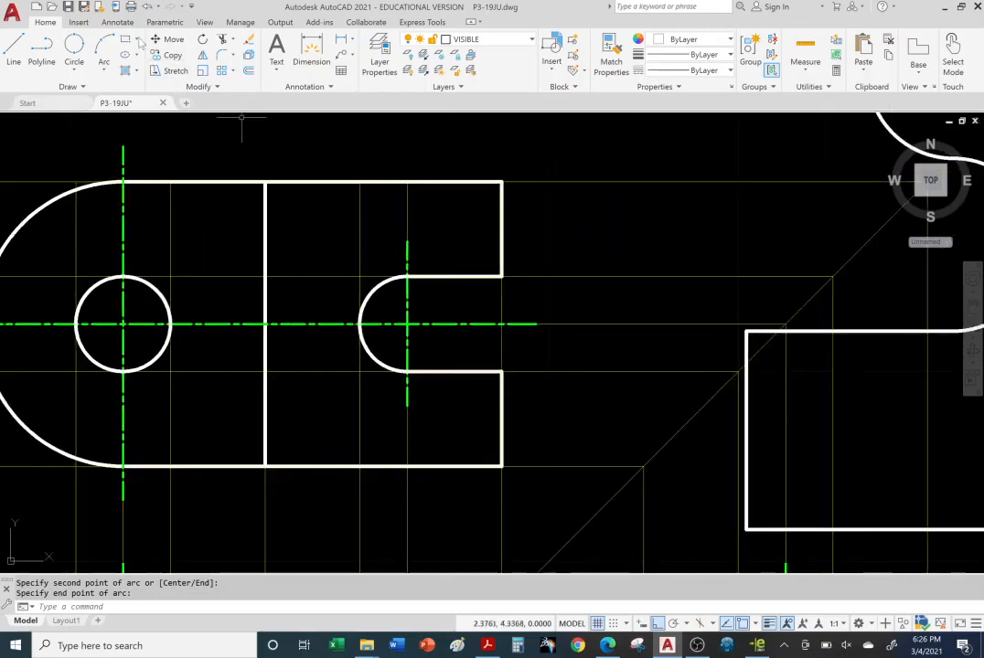
middle_click_drag(91, 142, 374, 235)
scroll(339, 238, "up", 2)
scroll(338, 239, "down", 4)
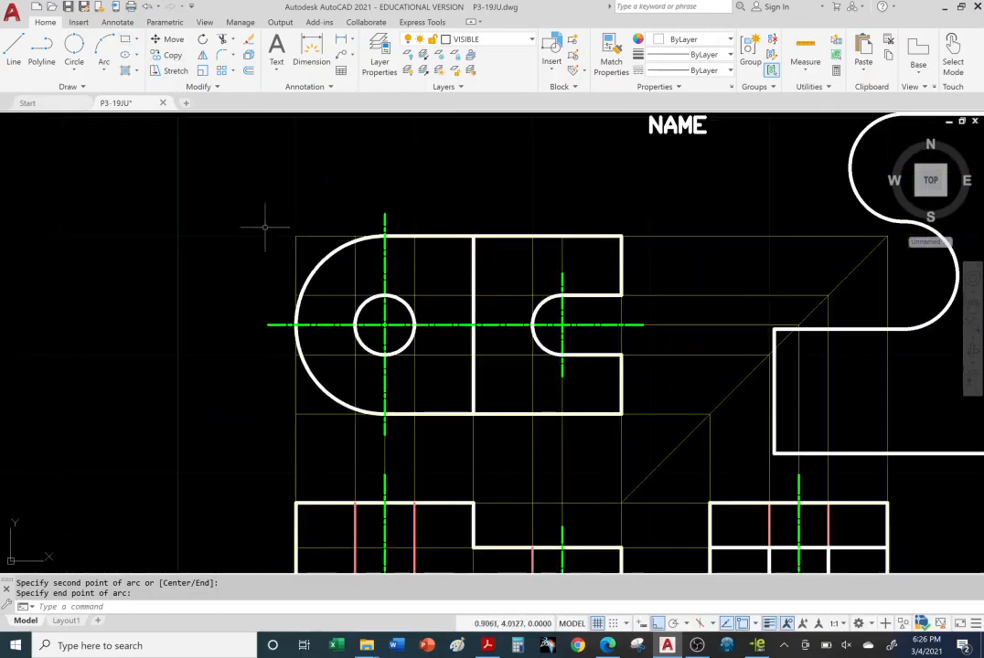
middle_click_drag(246, 227, 329, 141)
middle_click_drag(198, 138, 332, 180)
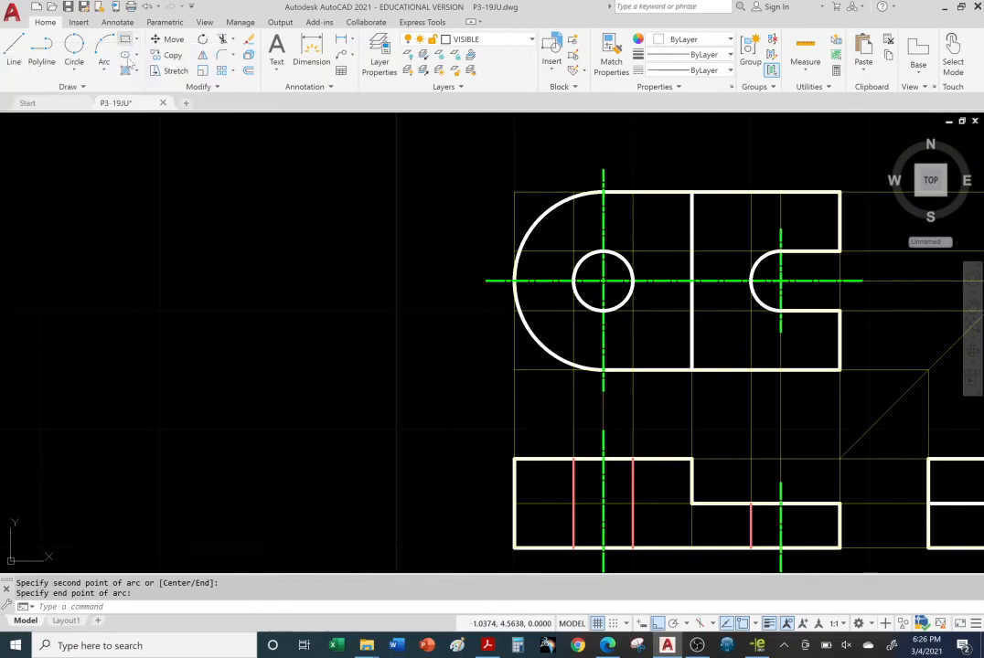
left_click(126, 41)
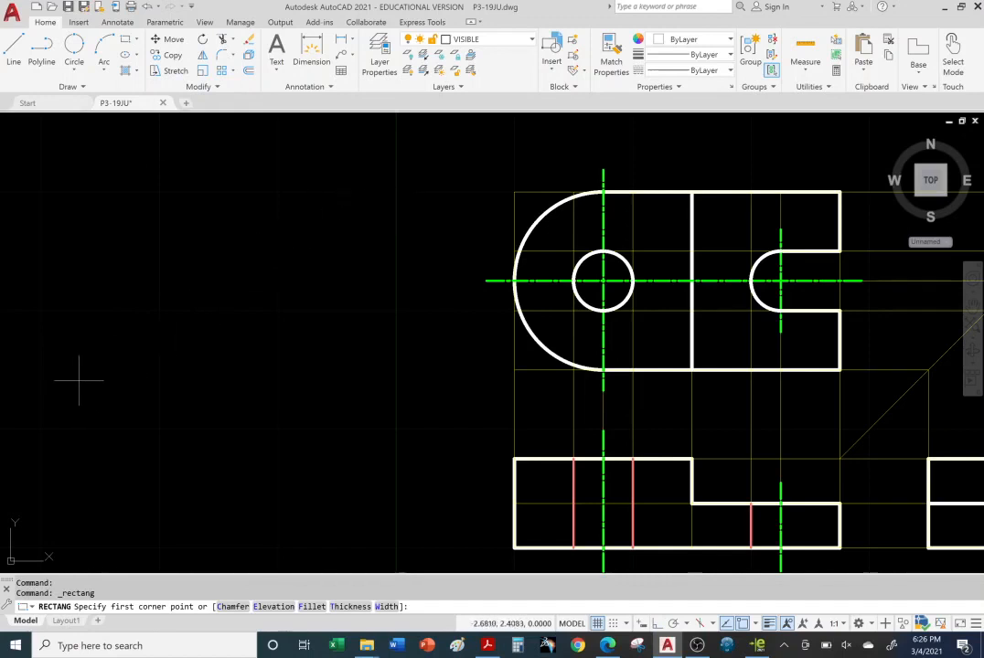
left_click(79, 381)
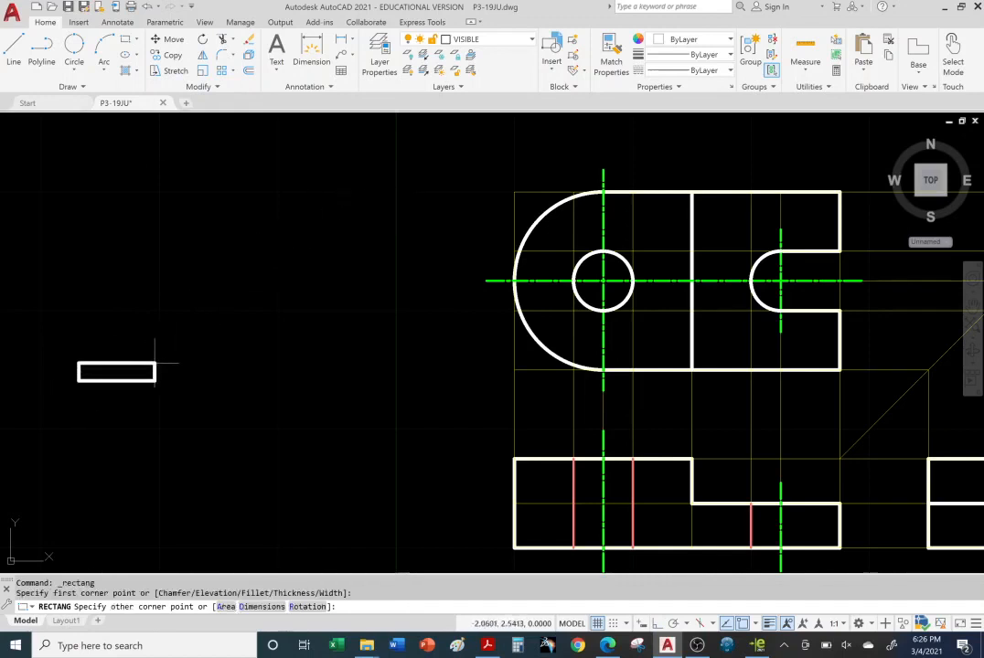
left_click(338, 246)
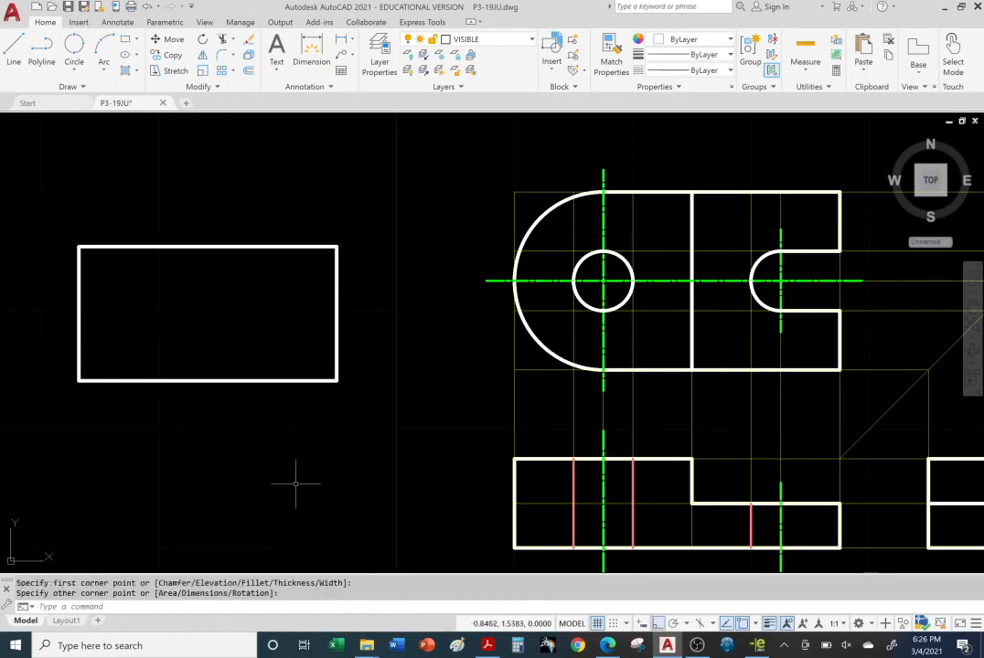
Step: Draw a second rectangle from four separate lines, about 1.83 wide and 1.13 high, left of and level with the first rectangle
mouse_move(226, 422)
middle_mouse_down()
mouse_move(303, 437)
mouse_move(578, 423)
middle_mouse_up()
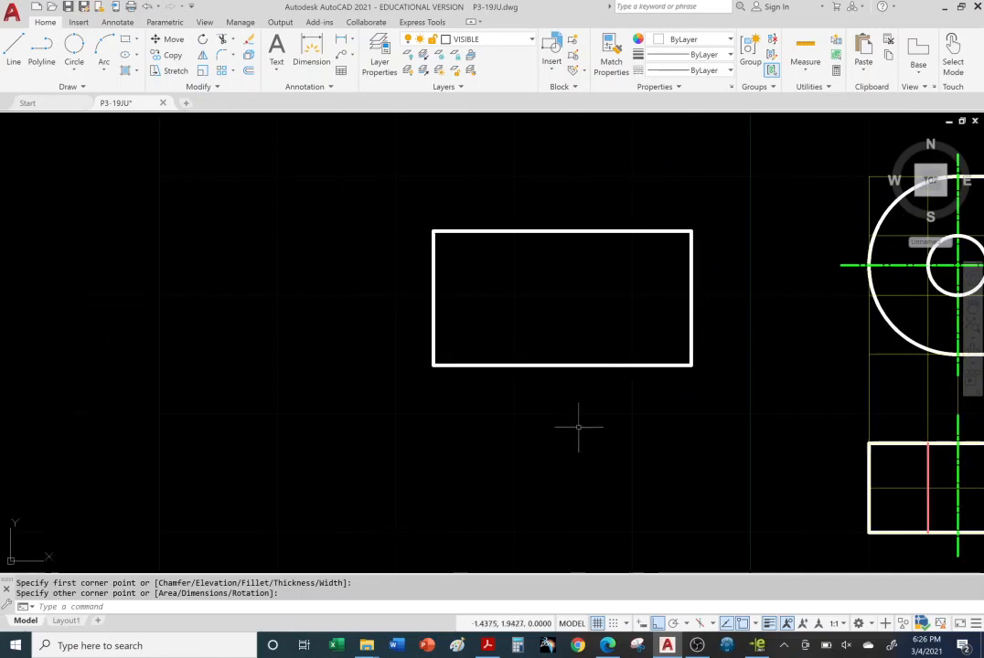
left_click(11, 55)
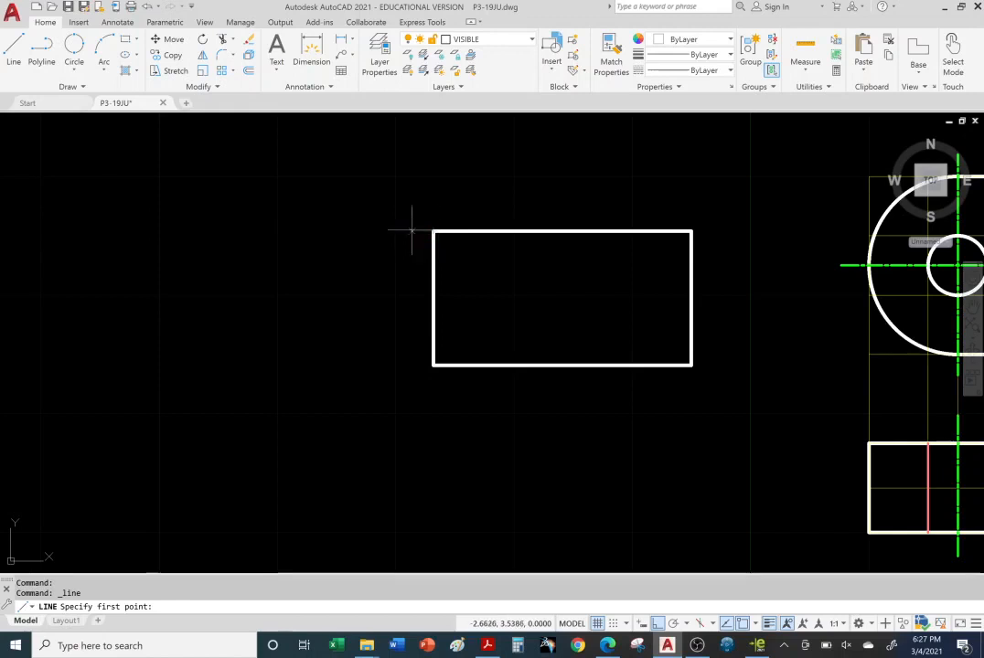
left_click(328, 229)
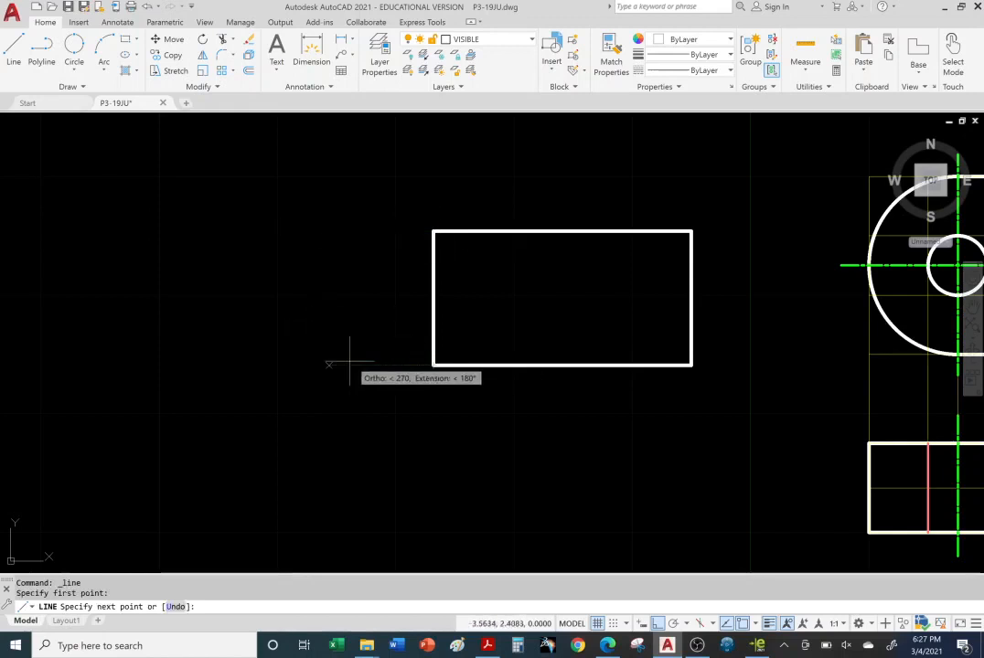
left_click(328, 365)
left_click(112, 365)
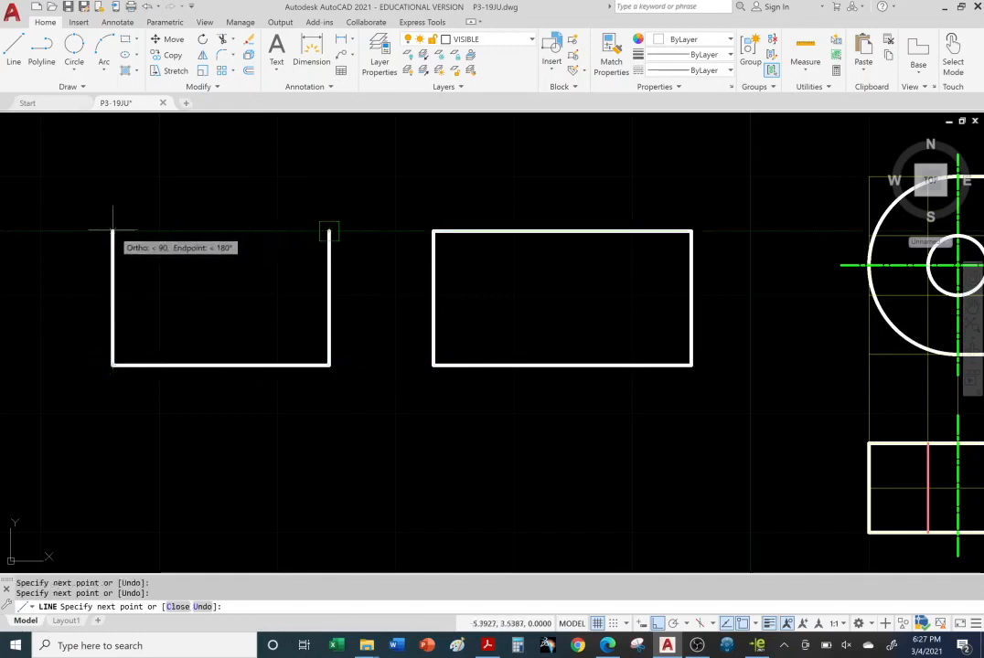
left_click(113, 232)
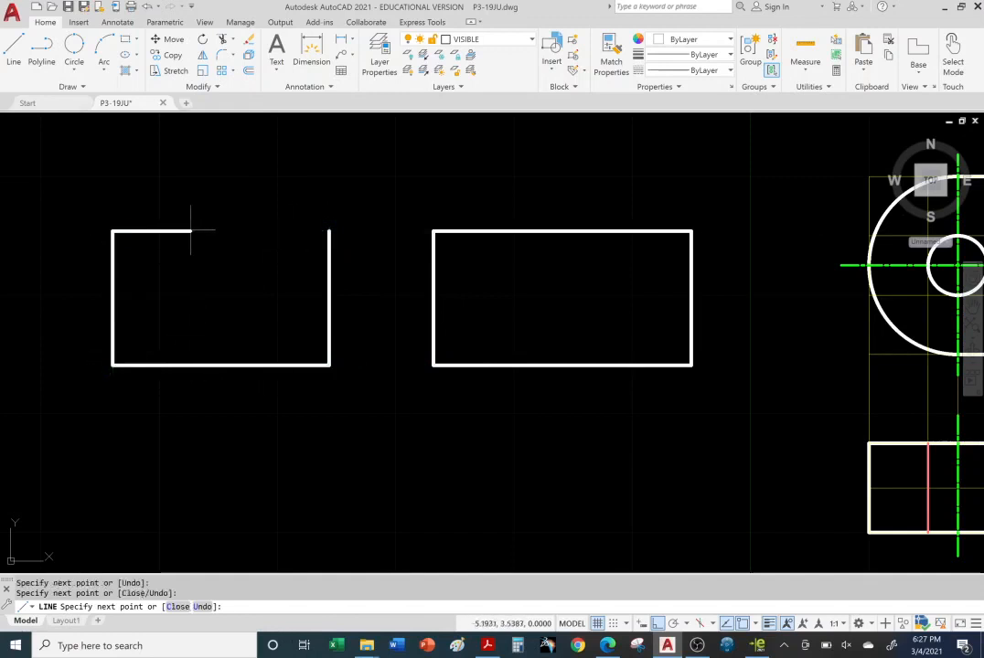
left_click(329, 231)
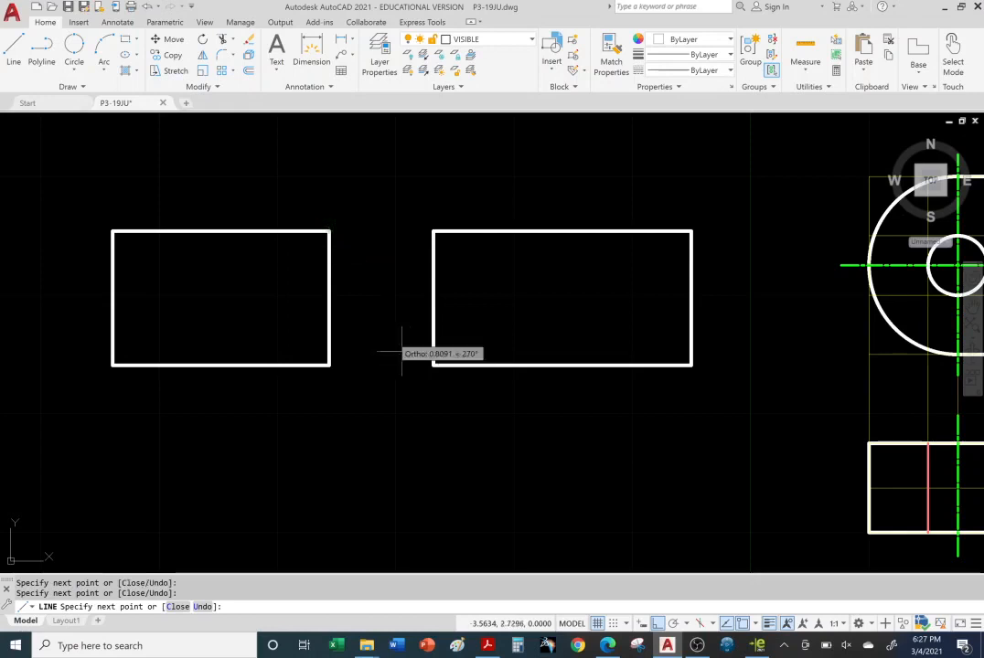
right_click(371, 171)
left_click(385, 173)
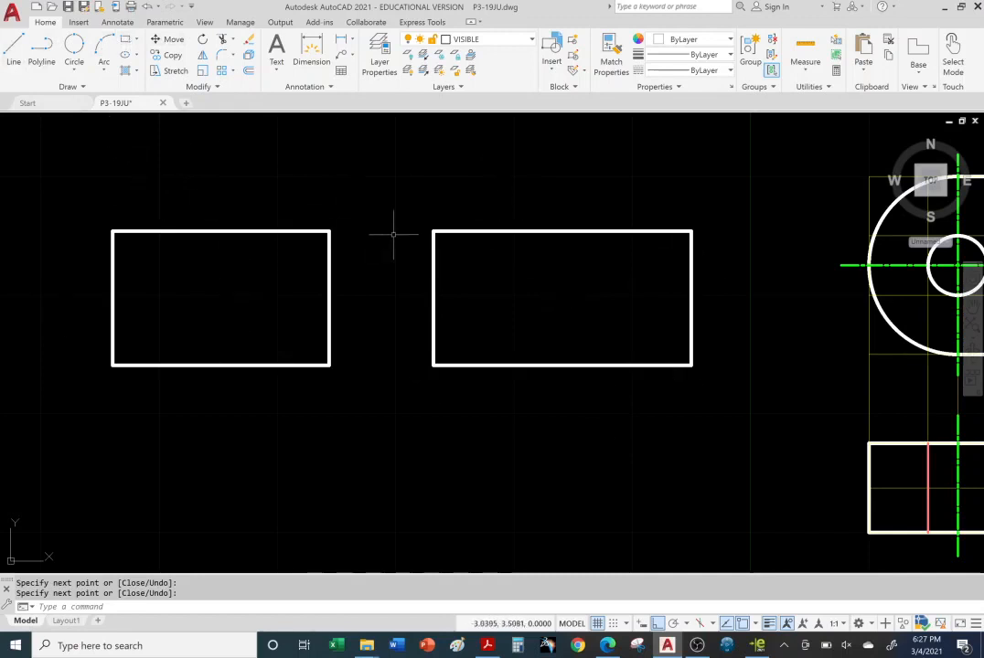
Step: Move the right side line of the four-line rectangle outward by its midpoint grip, toward the neighboring rectangle
left_click(330, 272)
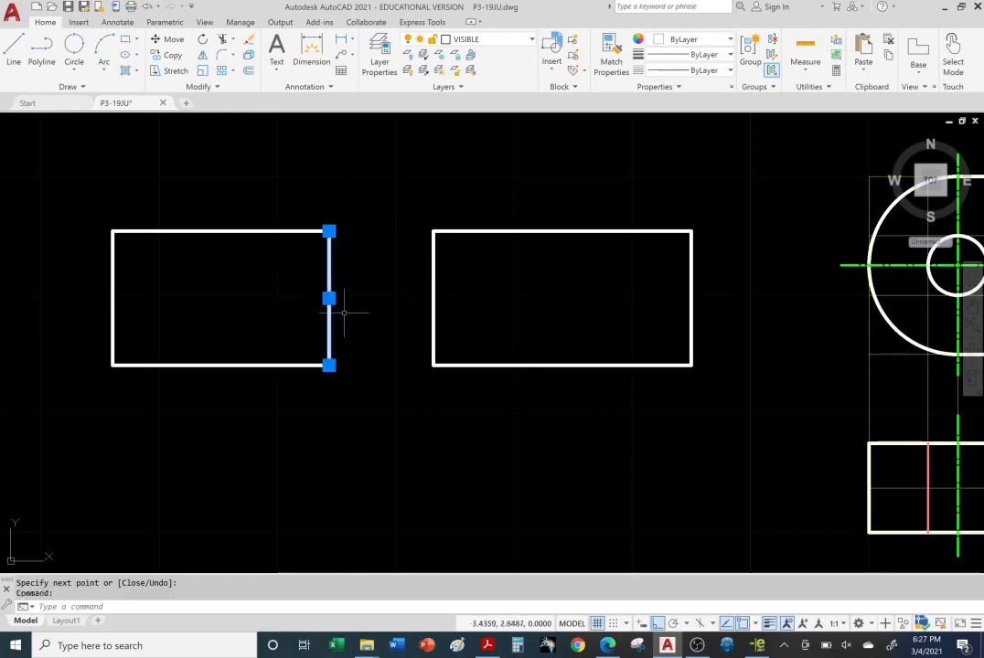
left_click(329, 298)
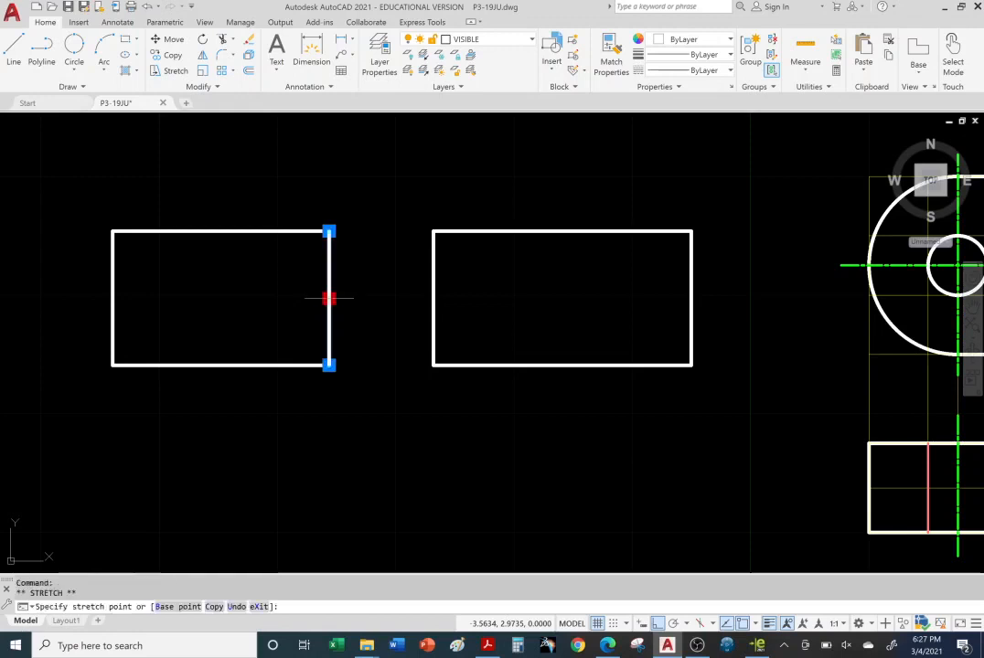
left_click(366, 298)
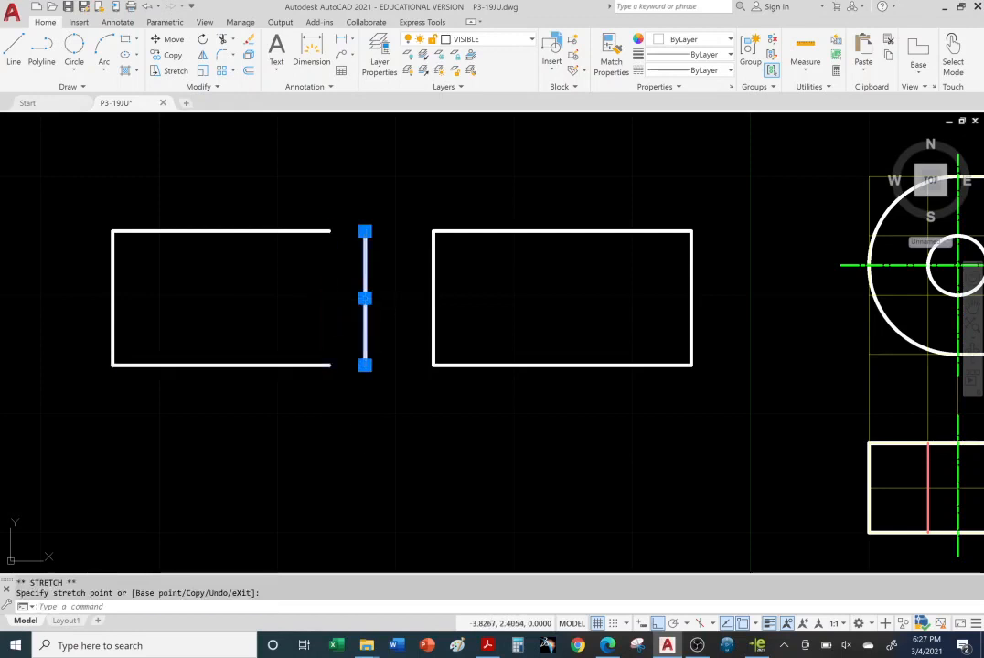
Step: Move the bottom and left lines of the four-line rectangle outward by their midpoint grips and clear the selection
left_click(242, 370)
left_click(221, 366)
left_click(220, 416)
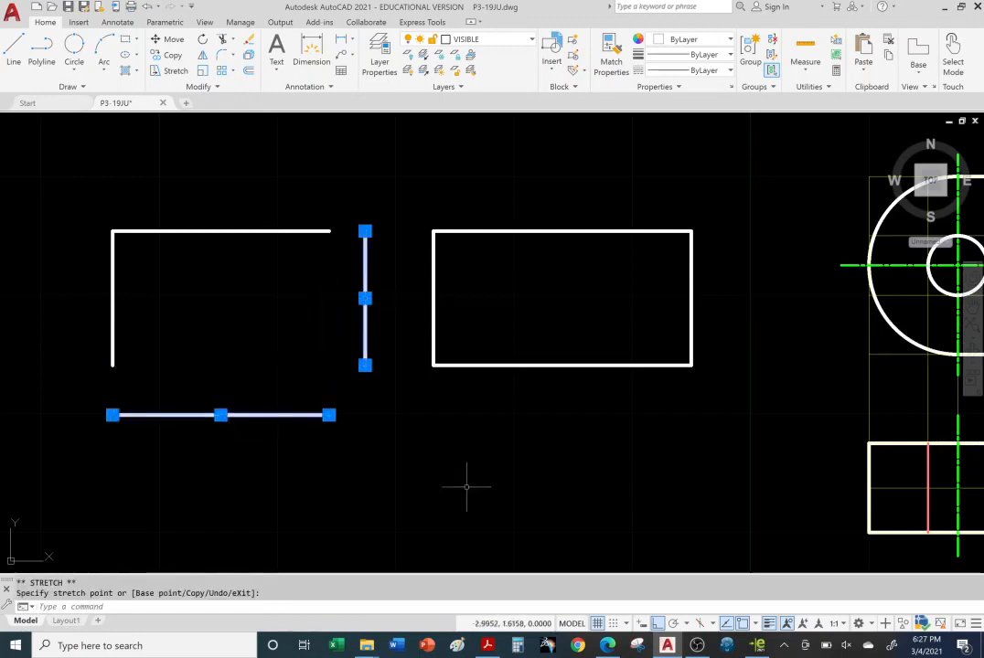
left_click(115, 296)
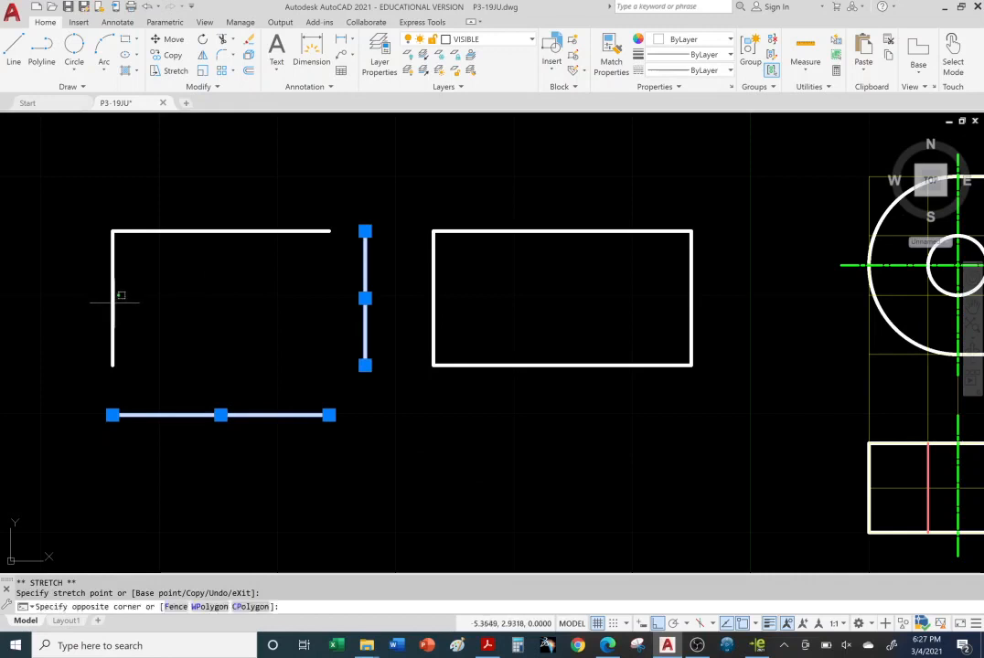
left_click(101, 300)
left_click(112, 298)
left_click(75, 298)
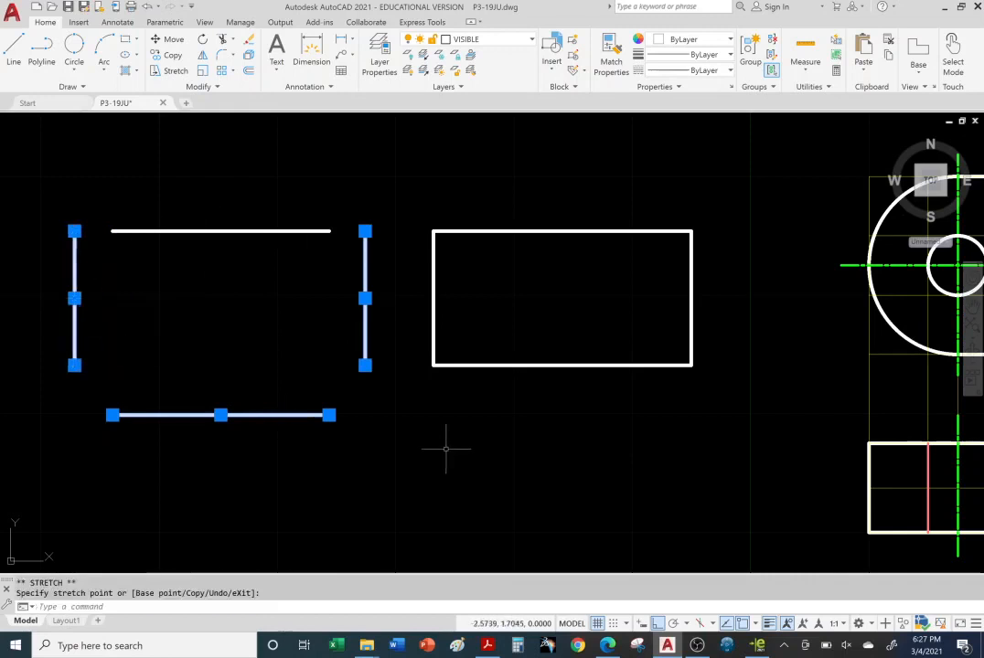
key("Escape")
key("Escape")
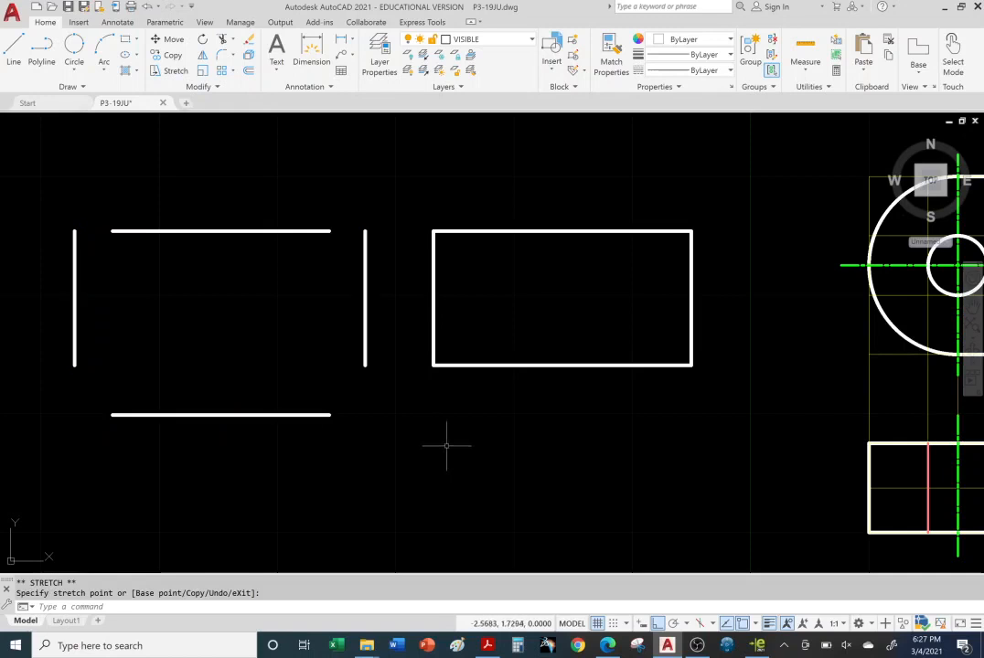
Step: Enlarge the single-object rectangle by stretching its bottom, right and top edges outward from their midpoint grips
left_click(638, 364)
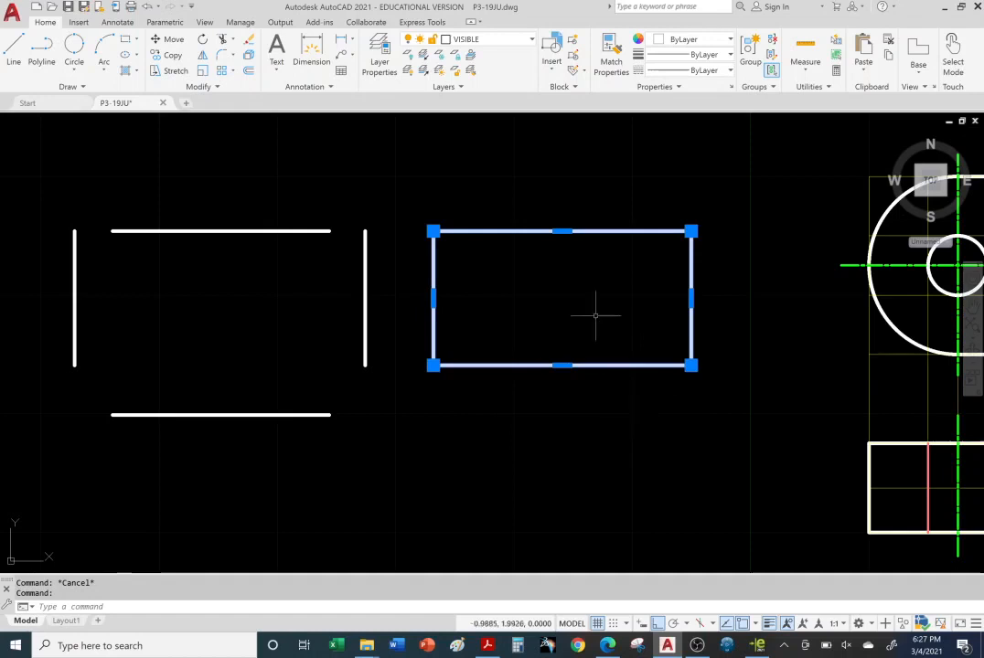
left_click(563, 366)
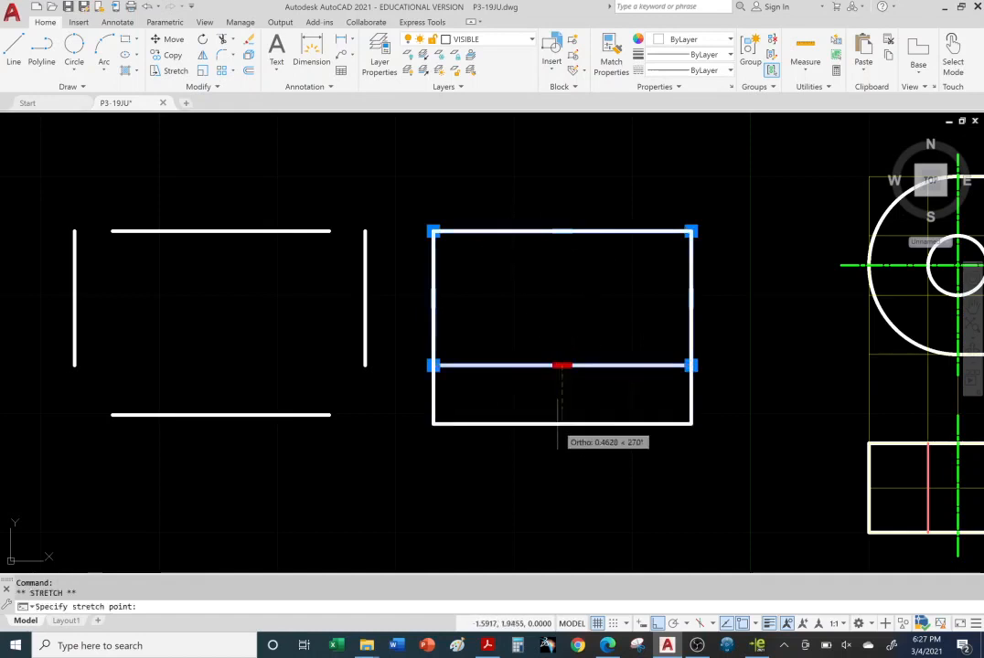
left_click(562, 429)
left_click(691, 330)
left_click(778, 330)
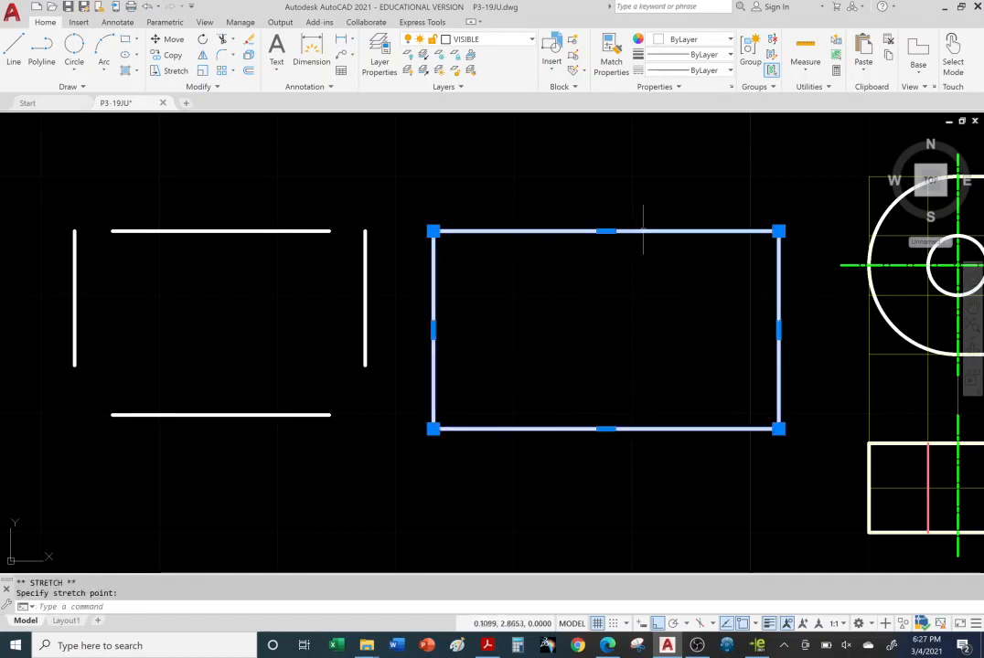
left_click(605, 231)
left_click(606, 184)
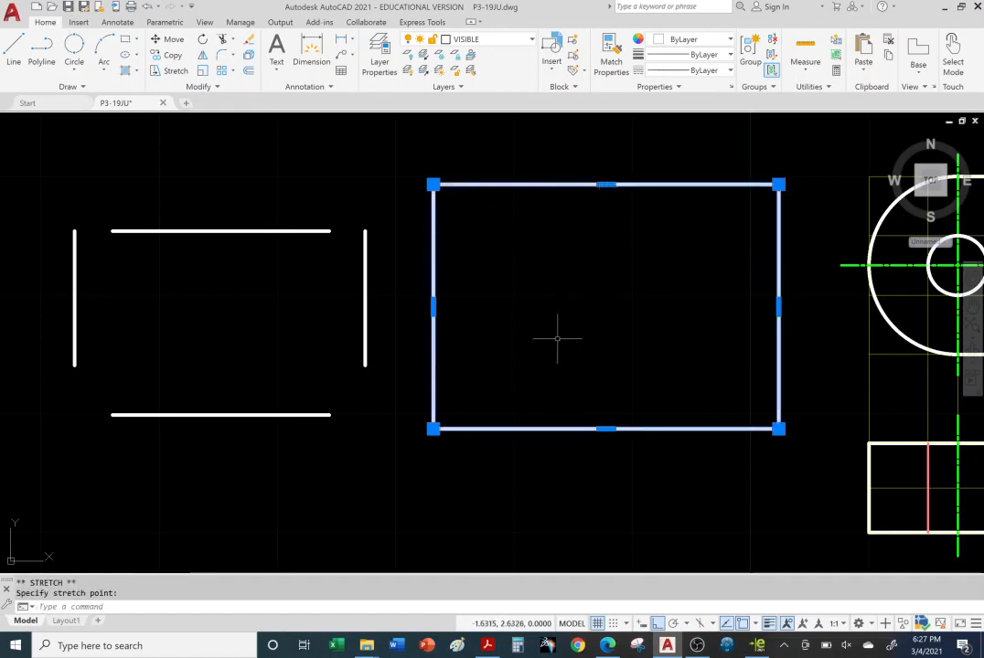
Step: Skew the rectangle by stretching its upper-left corner inward along the top edge and its lower-right corner to the bottom edge's midpoint
middle_click_drag(635, 340, 582, 341)
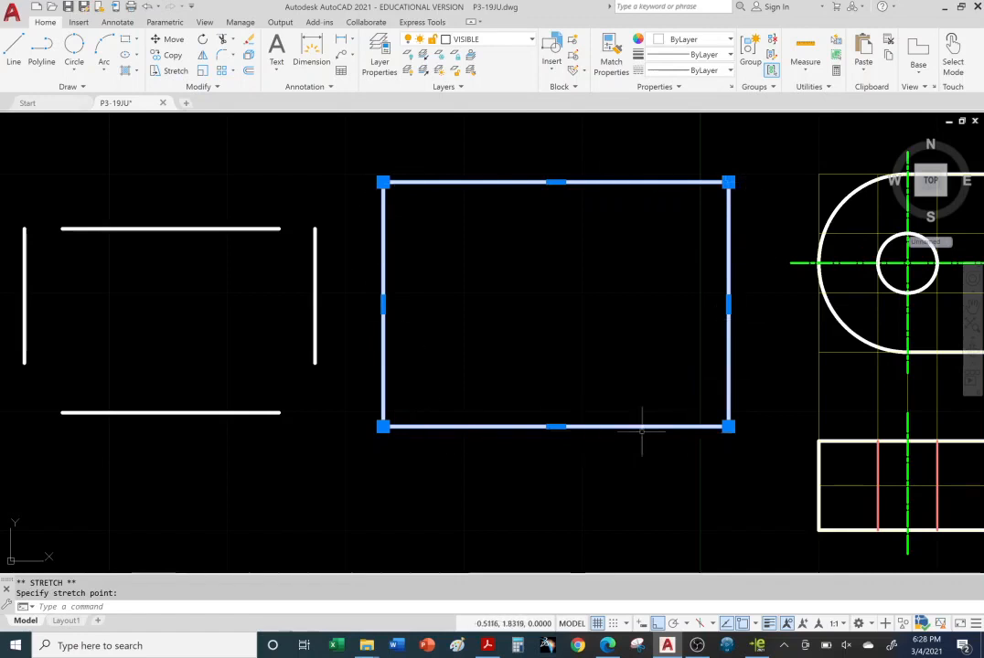
left_click(383, 182)
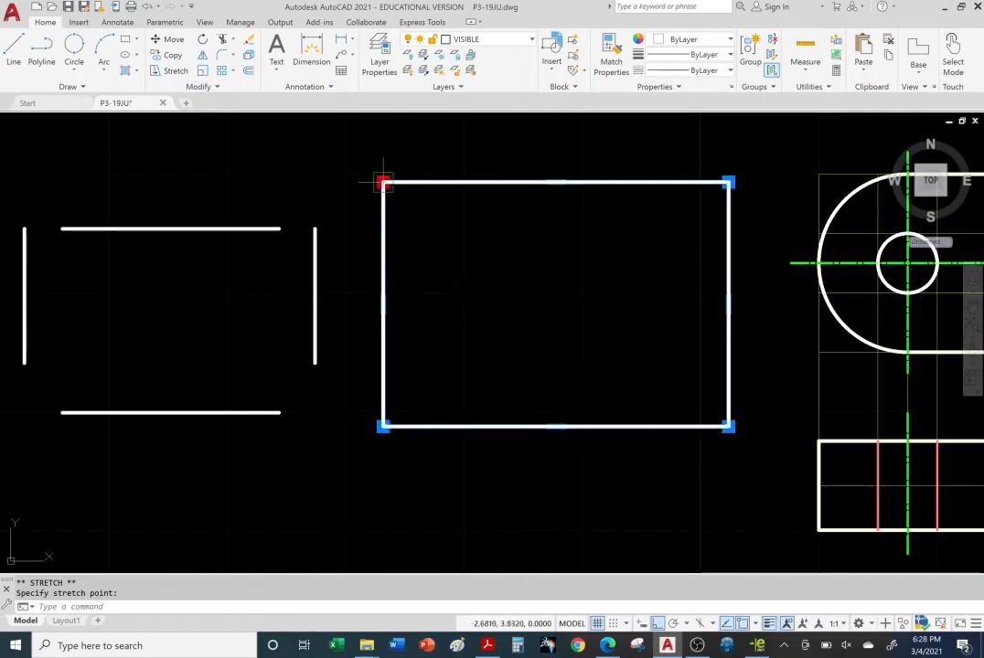
left_click(489, 299)
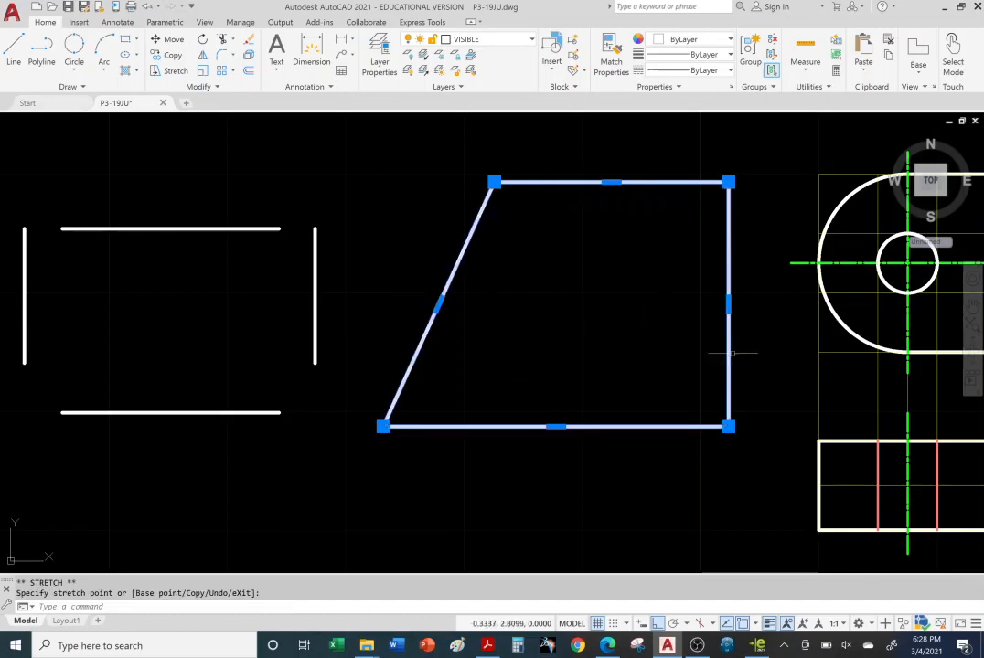
left_click(729, 427)
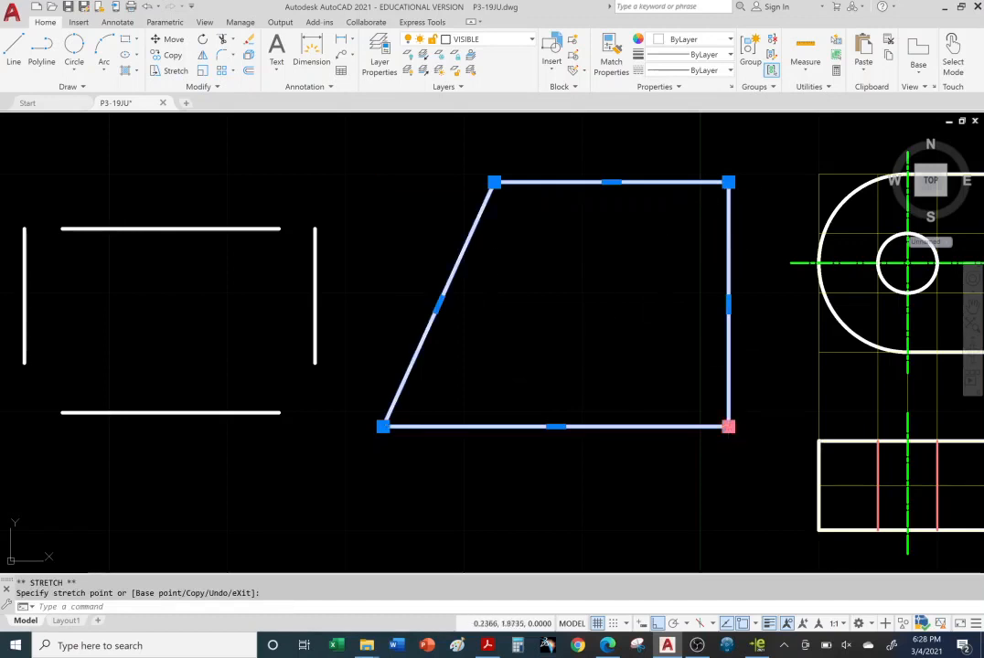
left_click(555, 426)
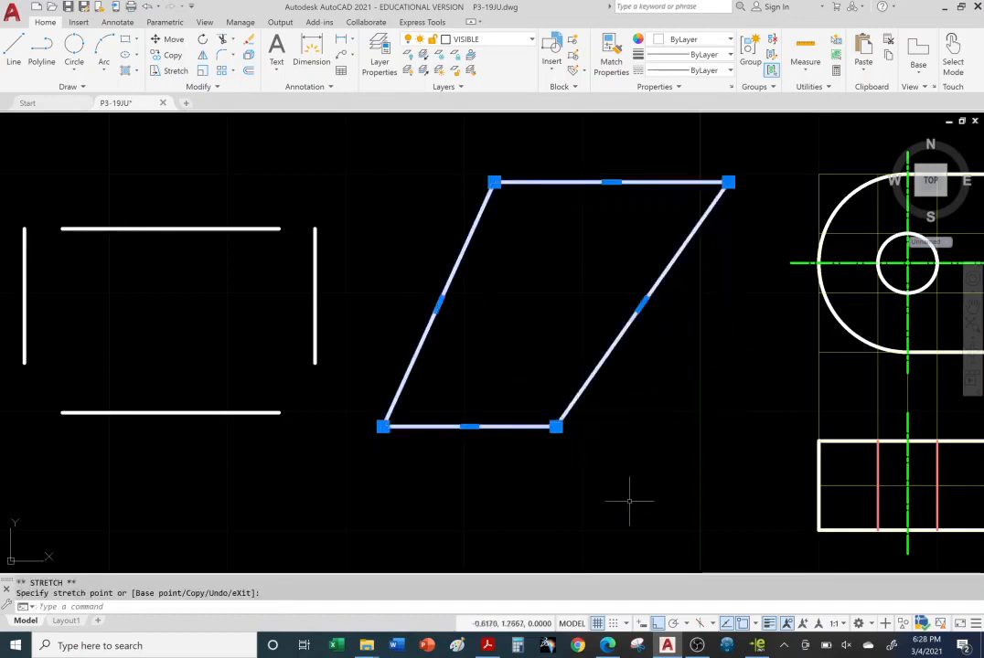
Step: Stretch the slanted right edge outward and pull its upper corner partway back along the top edge with object snap off
left_click(641, 304)
left_click(714, 359)
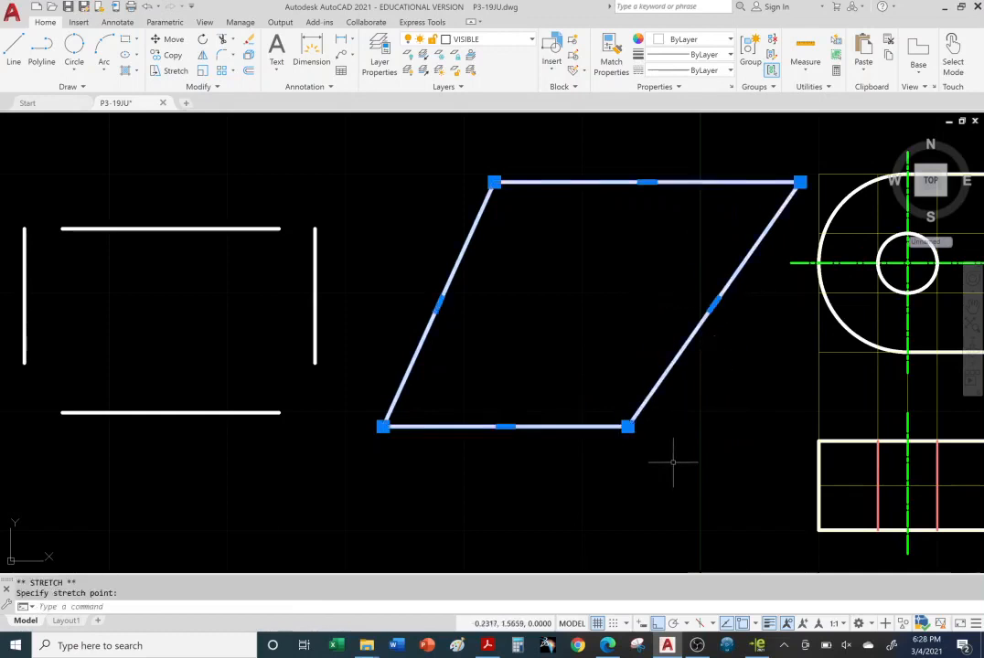
left_click(800, 182)
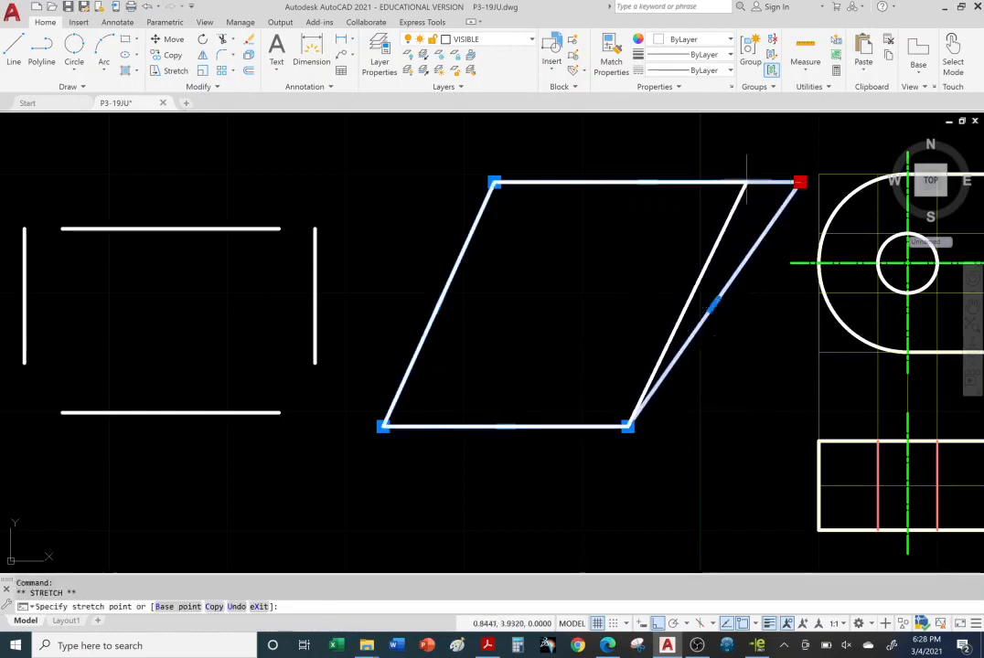
key("Escape")
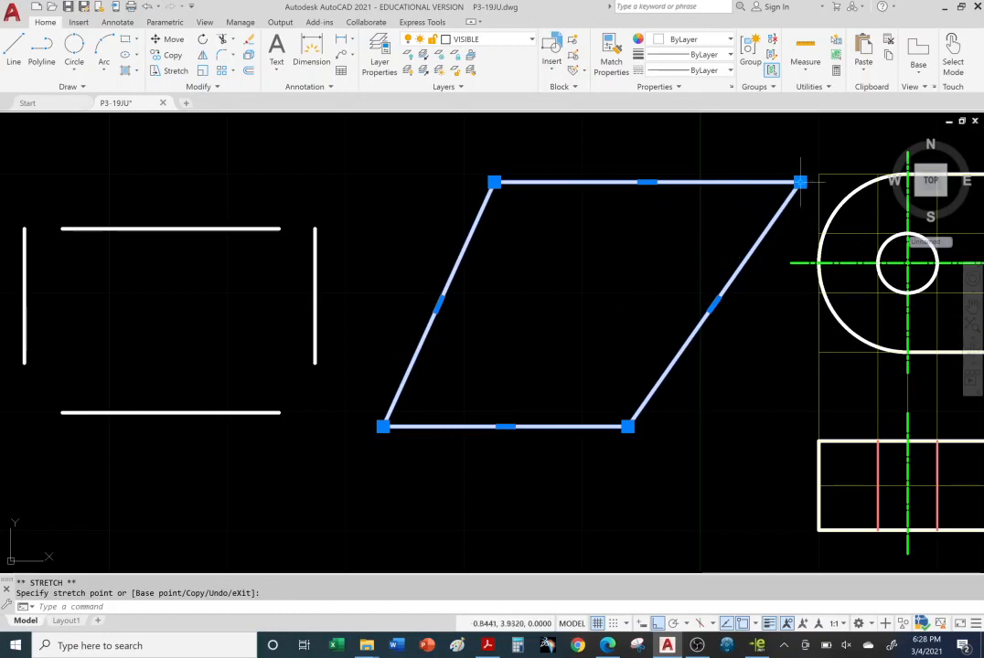
left_click(800, 181)
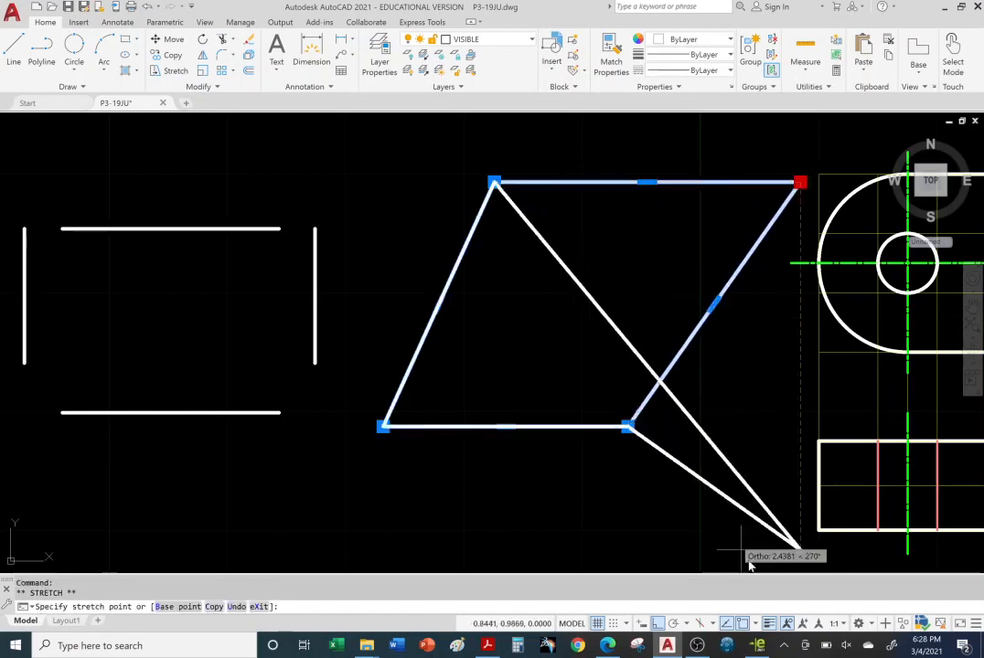
left_click(741, 625)
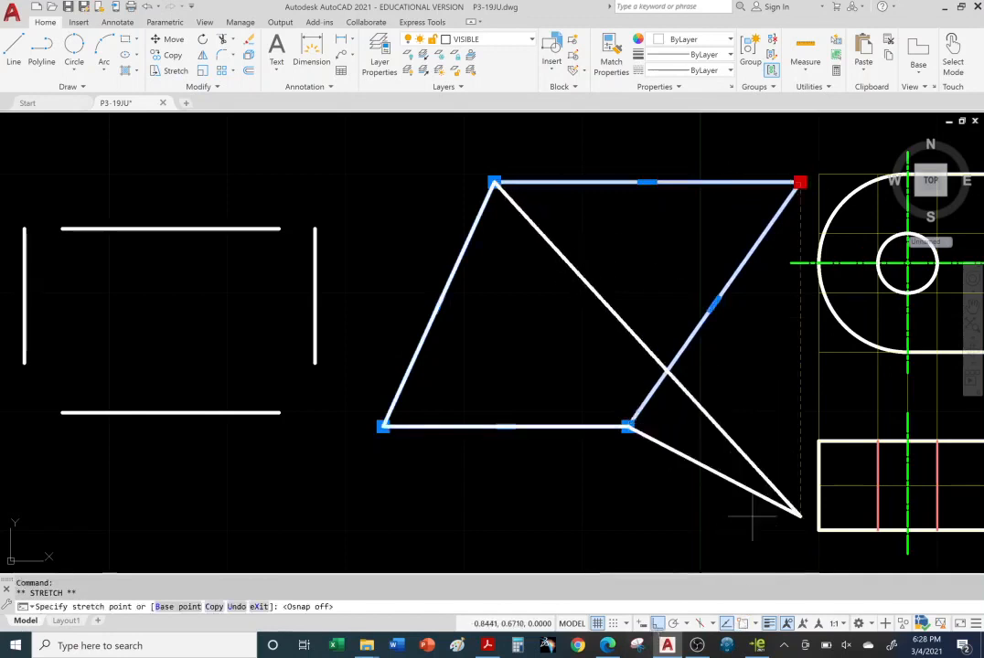
left_click(747, 182)
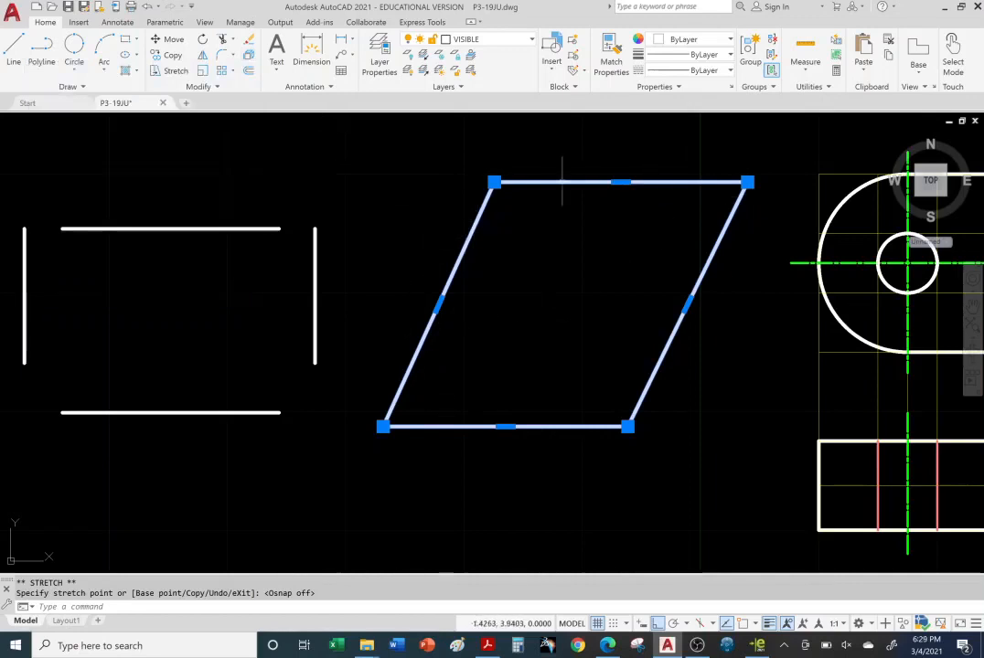
Step: Explode the skewed rectangle into separate lines and move its bottom line downward by the midpoint grip
left_click(249, 57)
left_click(517, 427)
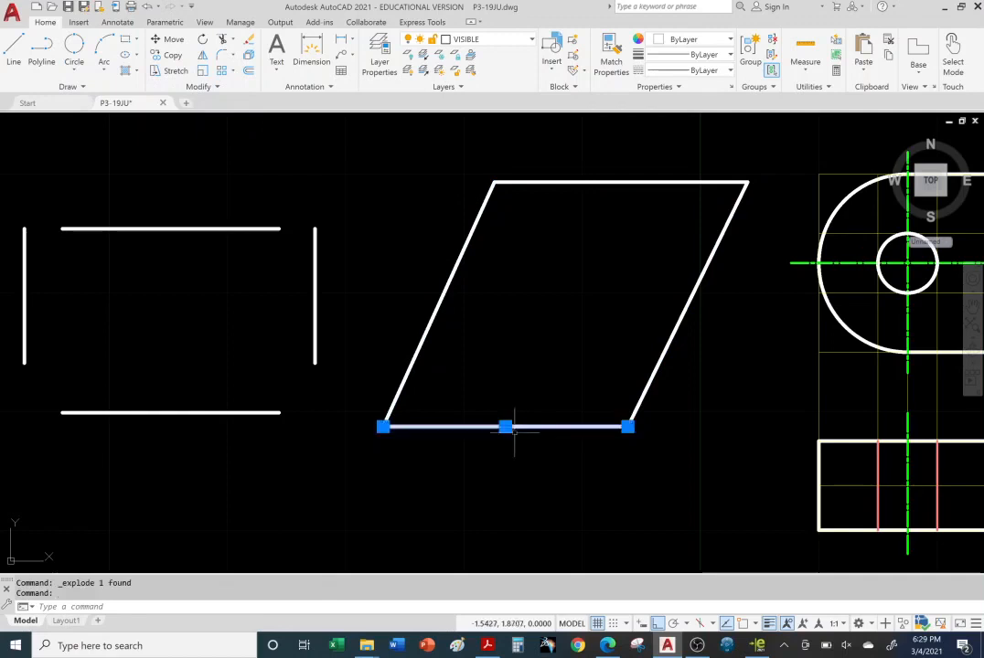
left_click(505, 426)
left_click(505, 493)
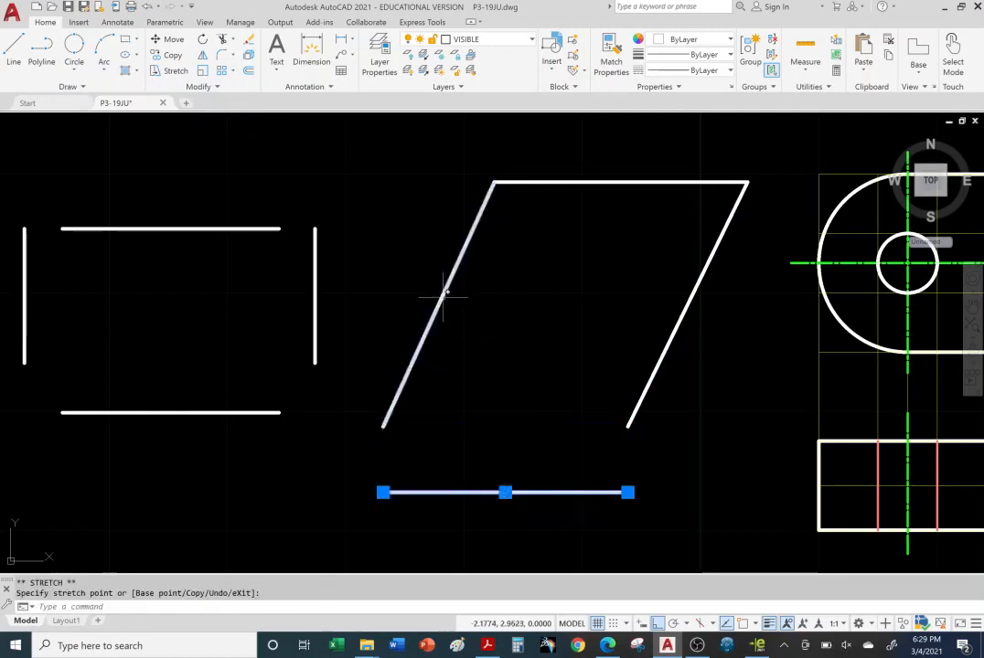
Step: Move the exploded shape's slanted left line and its top line outward by their midpoint grips
left_click(445, 291)
left_click(439, 302)
left_click(403, 303)
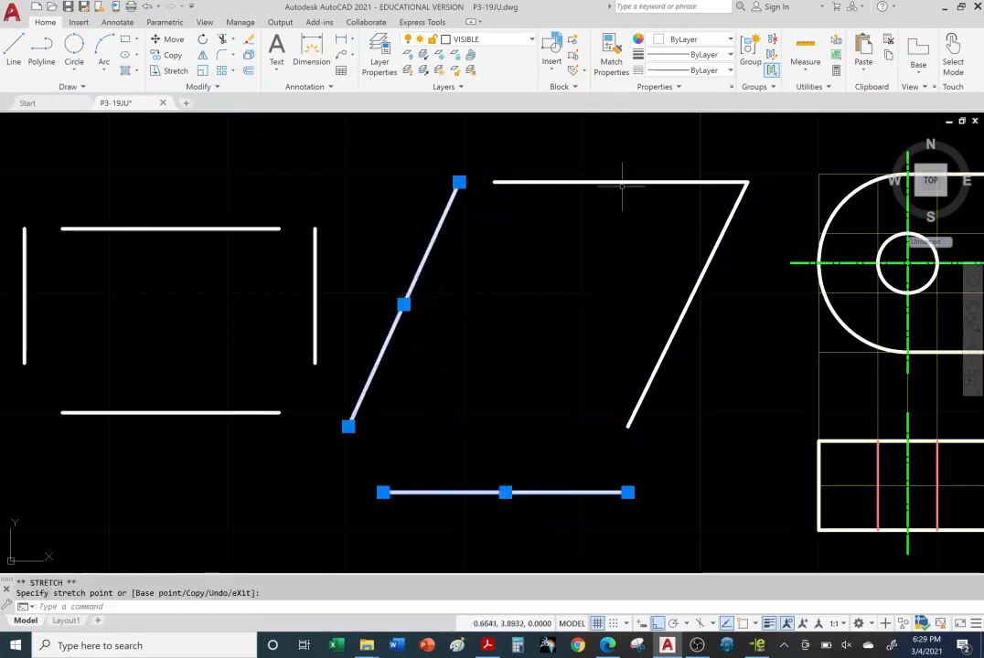
left_click(621, 182)
left_click(621, 182)
left_click(621, 144)
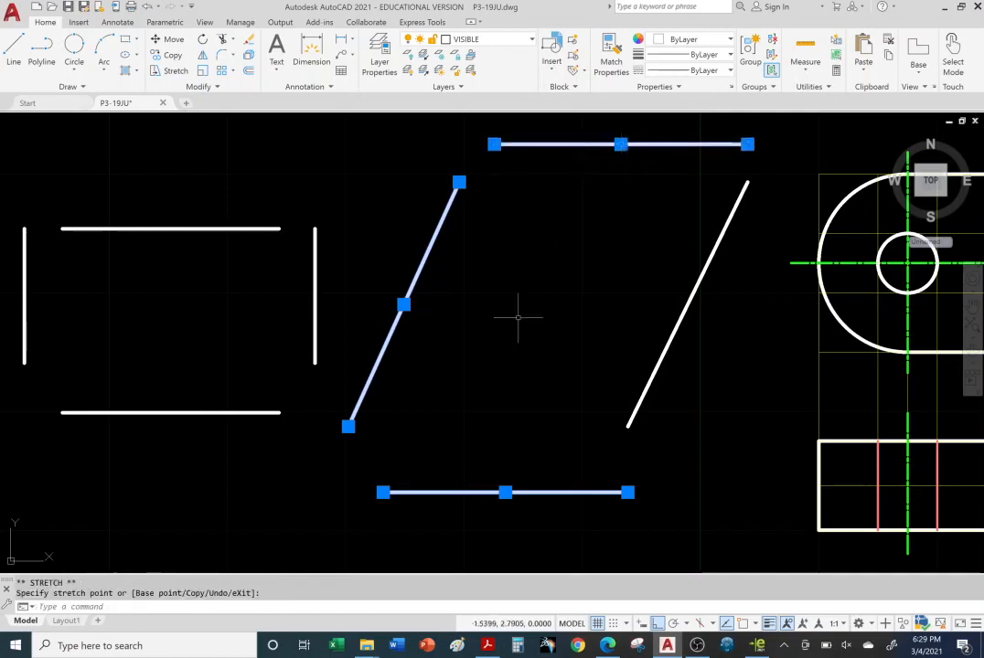
Step: Stretch the top line's endpoints onto the upper ends of the two slanted lines, turning object snap on for the right end
left_click(525, 315)
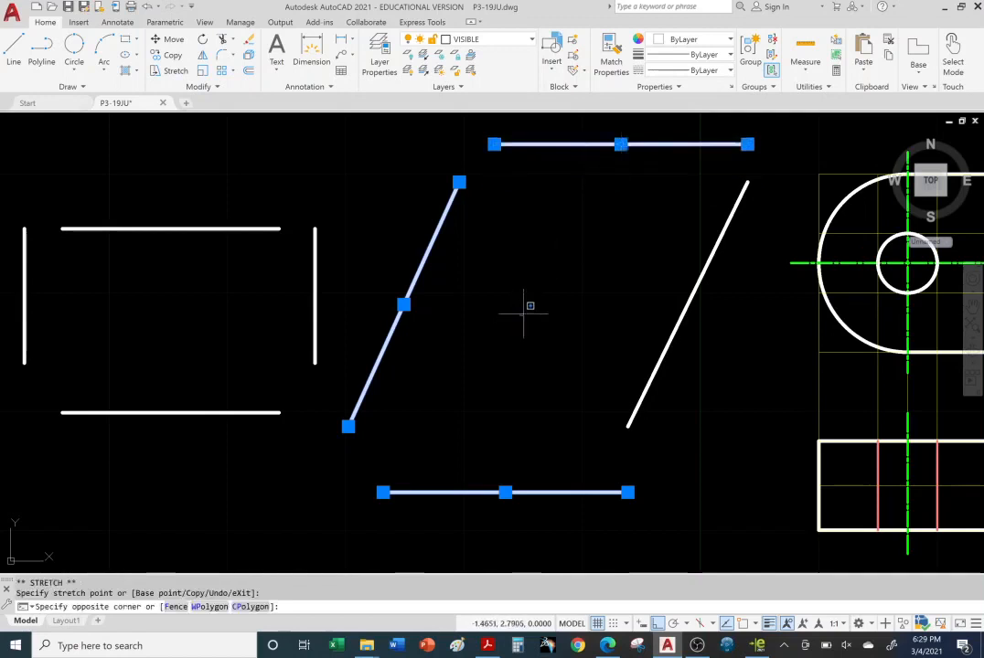
left_click(468, 275)
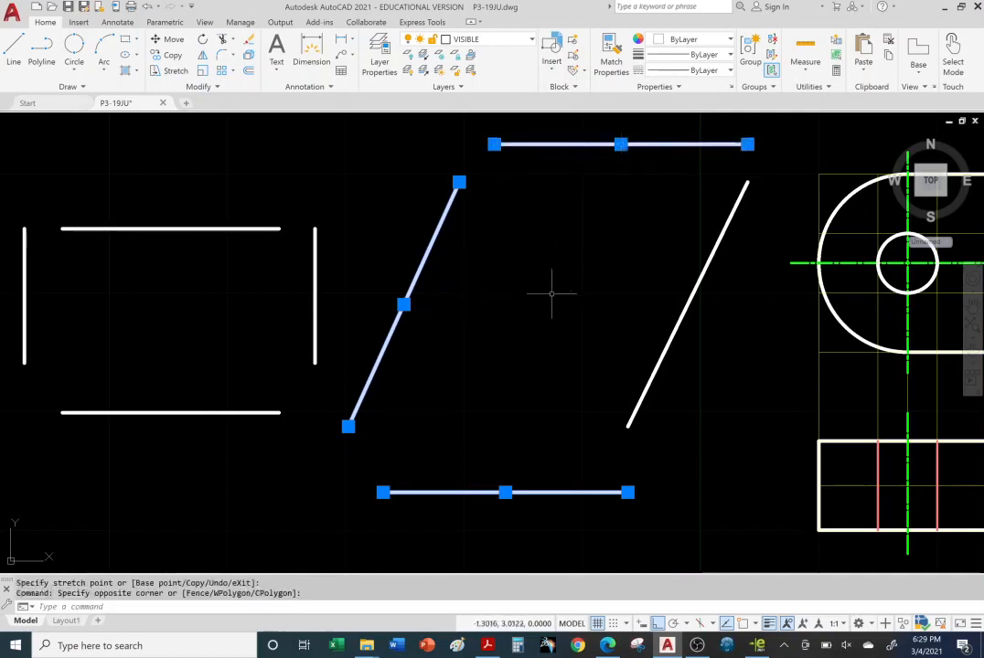
left_click(494, 144)
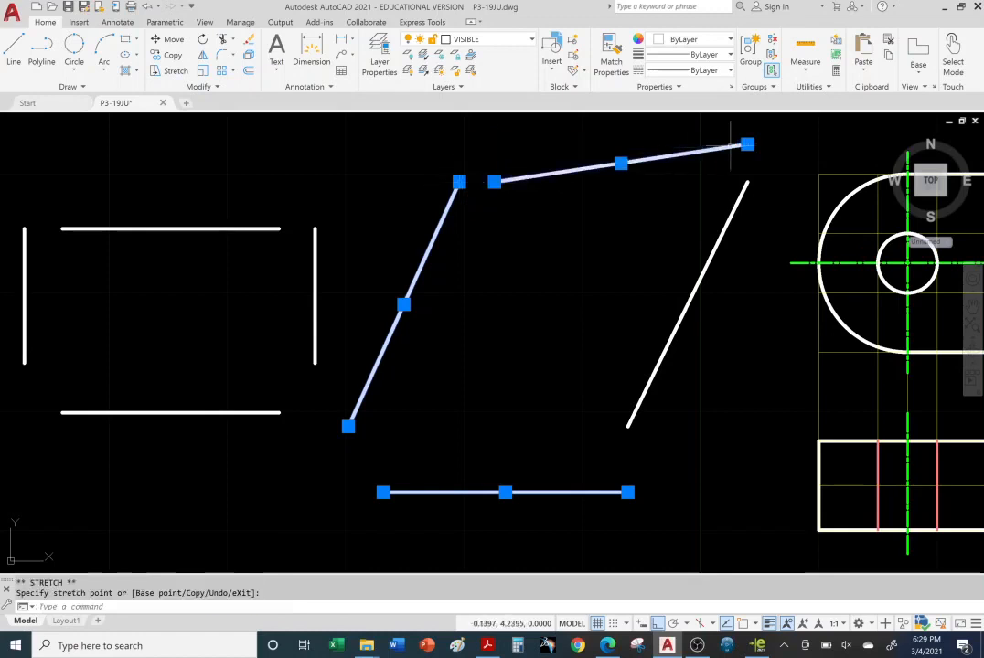
left_click(460, 183)
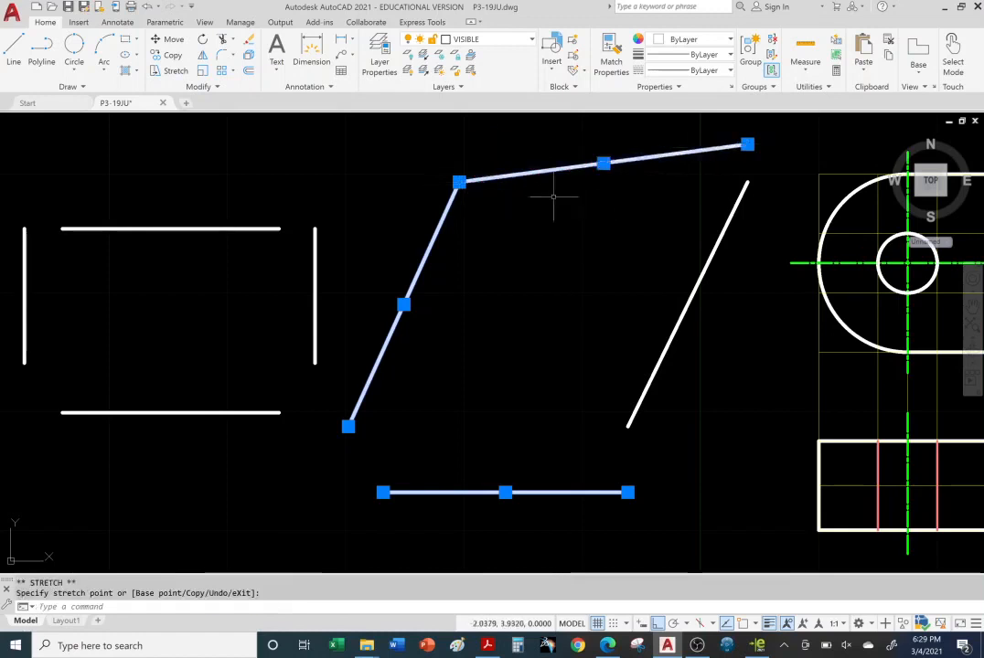
left_click(747, 144)
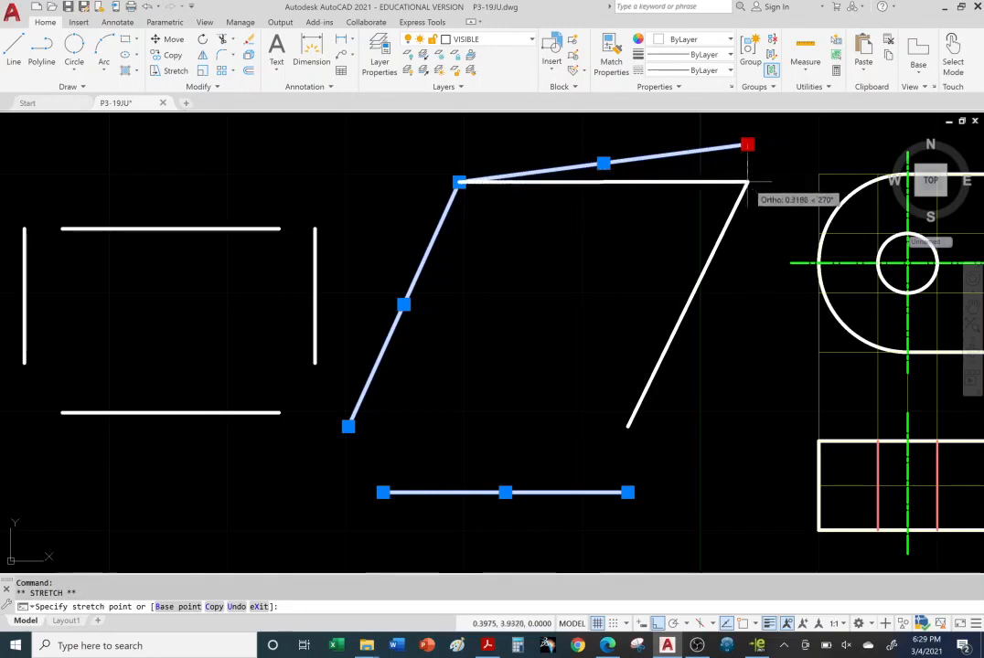
key("F3")
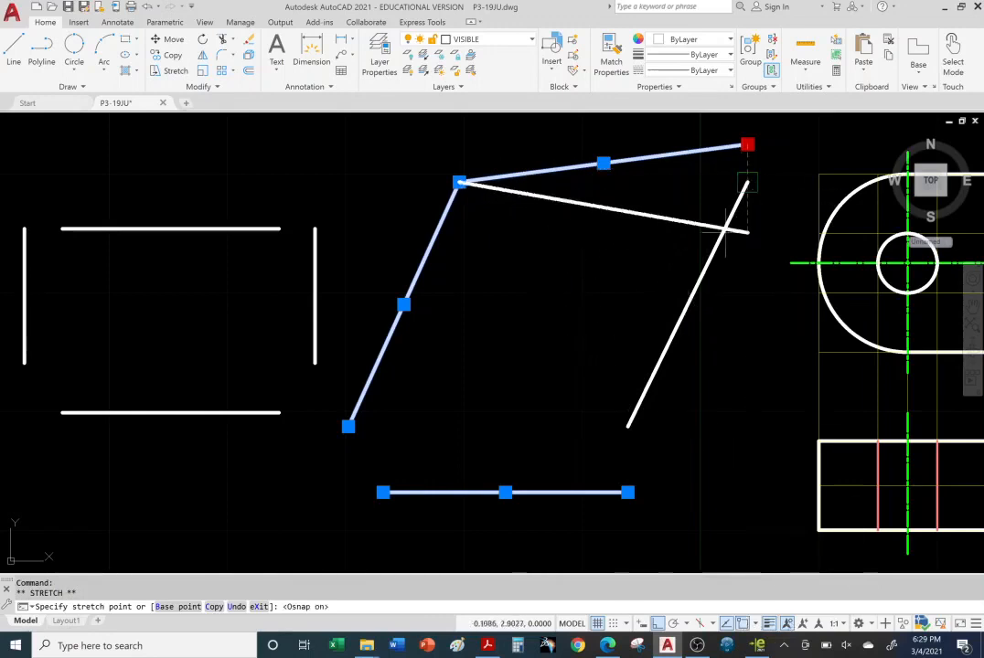
left_click(747, 183)
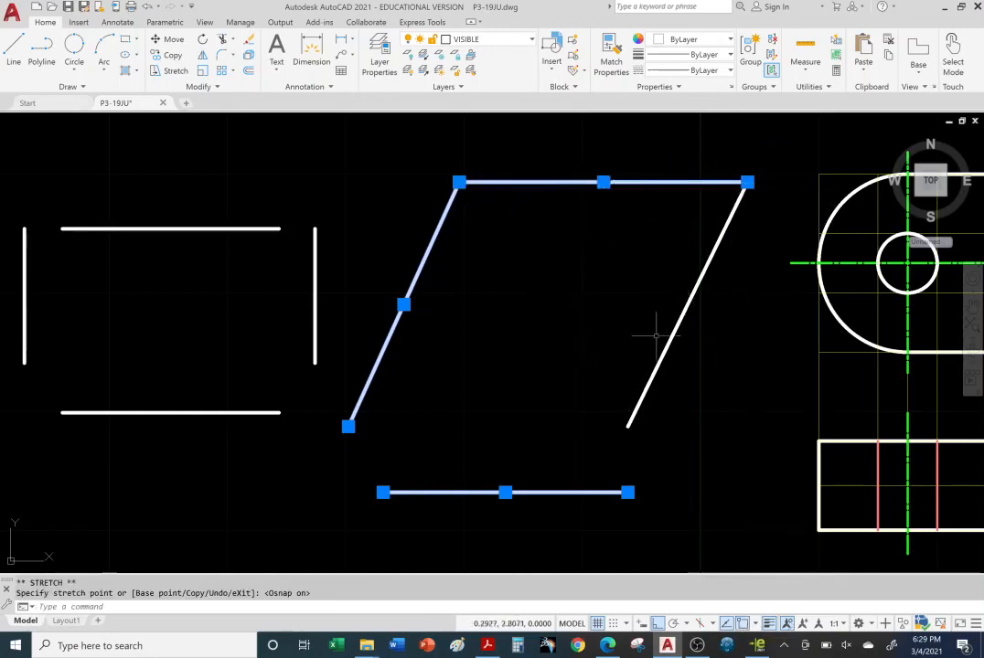
Step: Stretch the bottom line's endpoints onto the lower ends of the two slanted lines and clear the selection
left_click(627, 492)
left_click(627, 425)
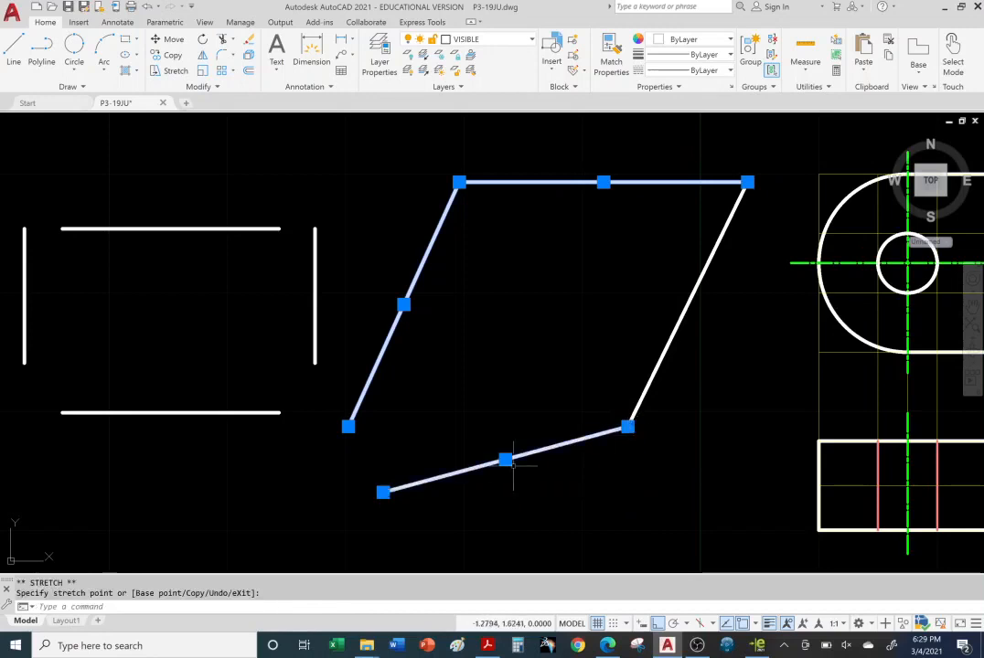
left_click(383, 492)
left_click(347, 427)
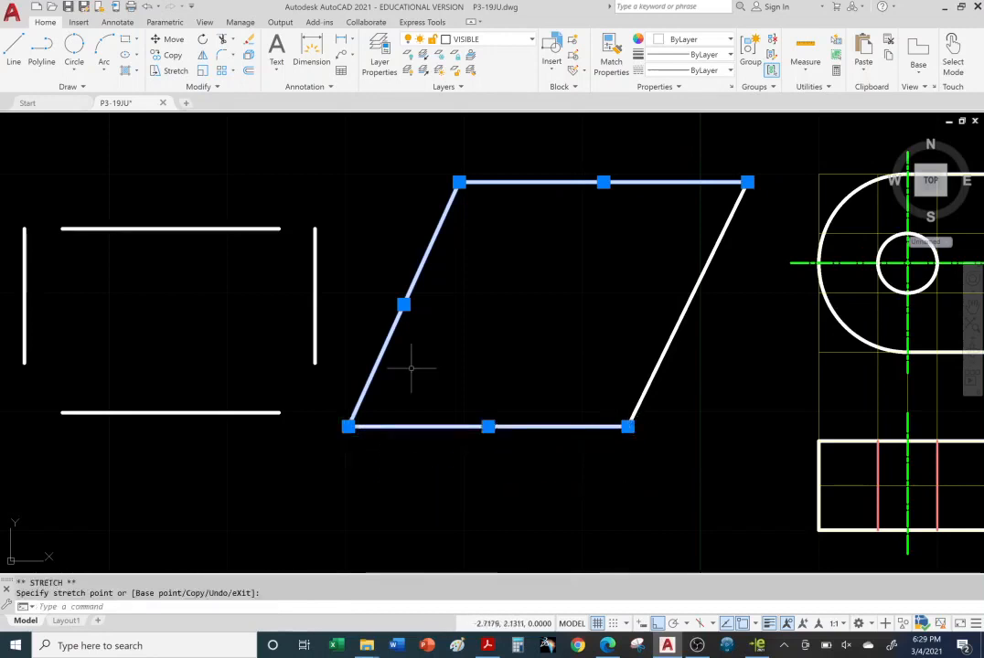
left_click(459, 183)
key("Escape")
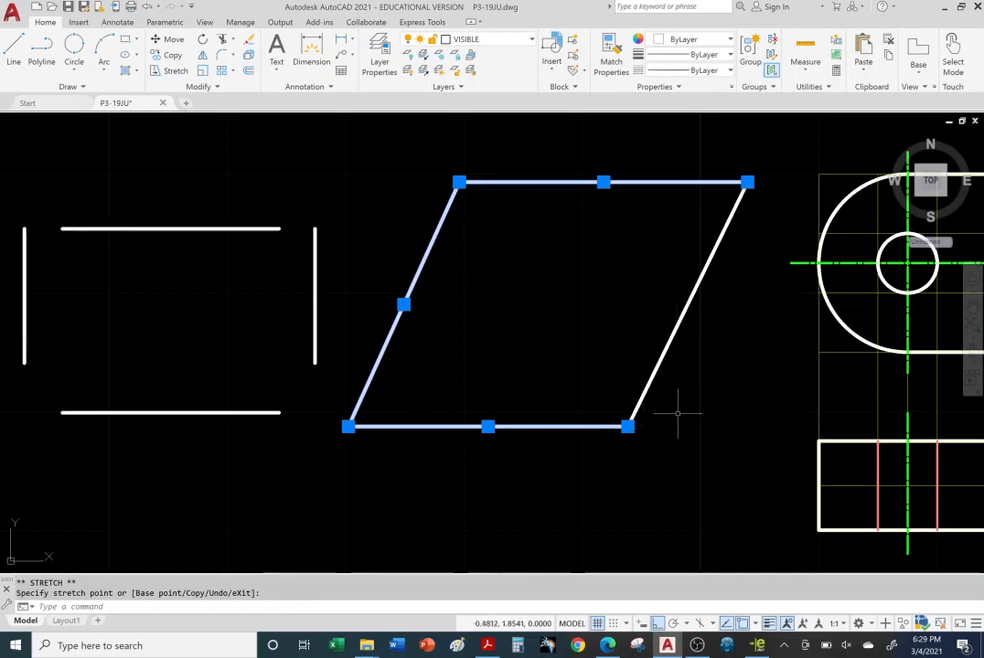
left_click(601, 284)
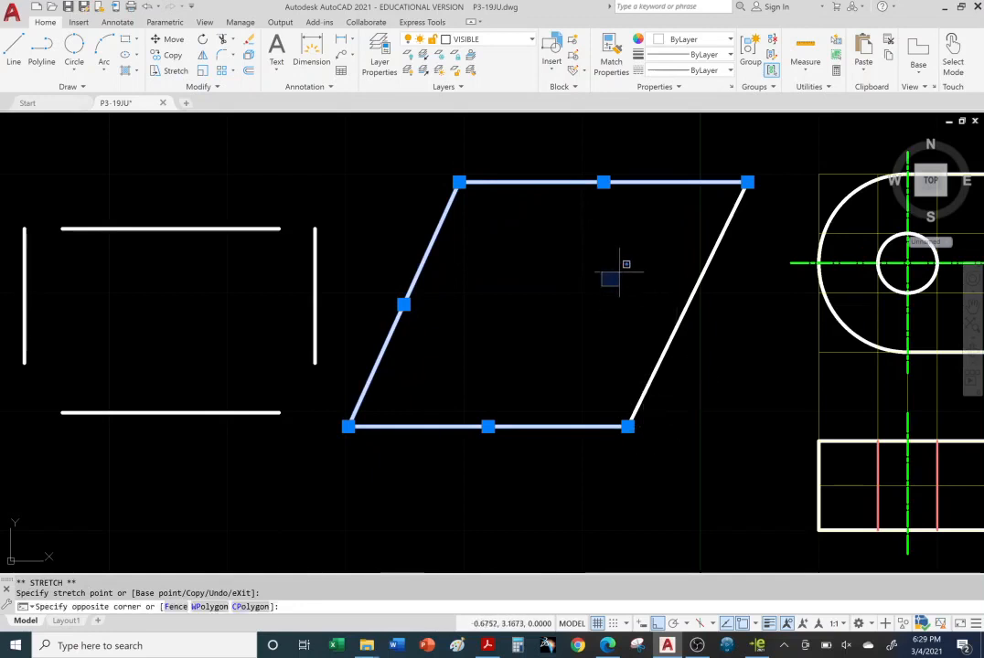
key("Escape")
key("Escape")
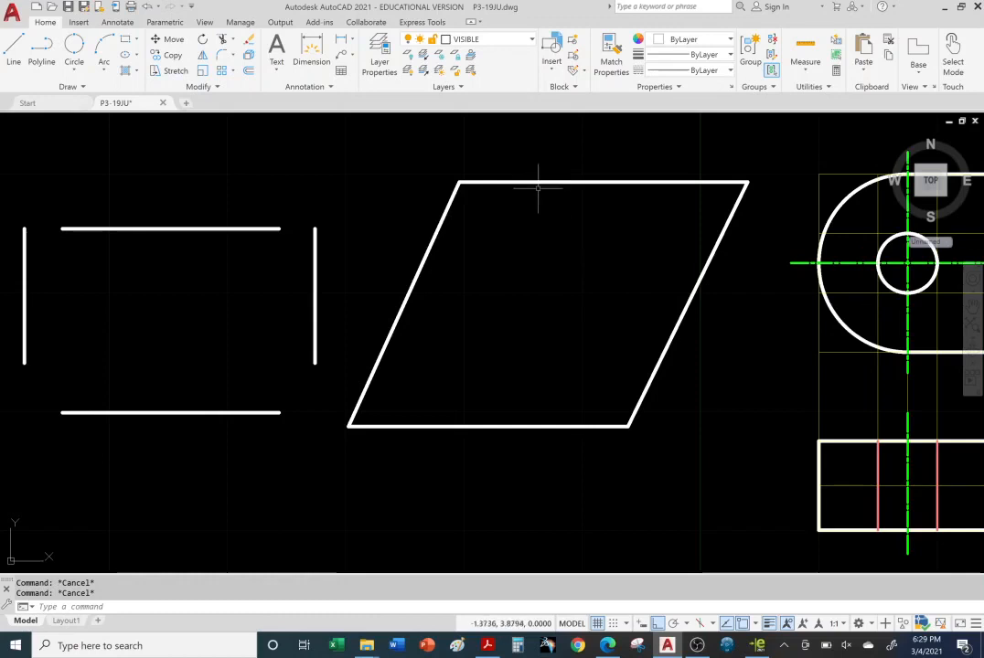
Step: Join the skewed shape's top, right, bottom and left lines into a single polyline
left_click(543, 183)
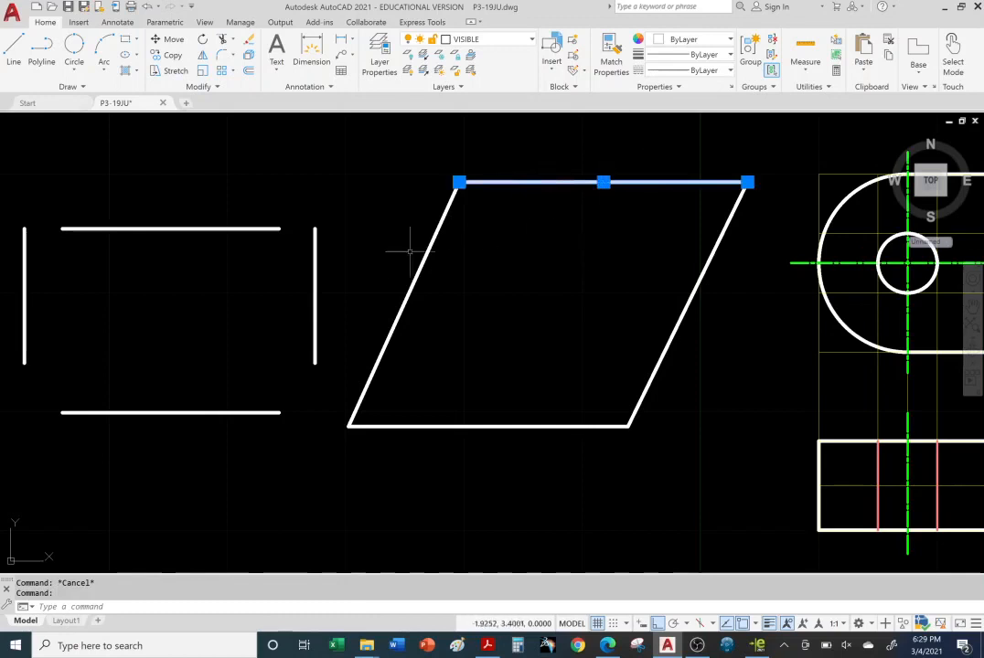
key("Escape")
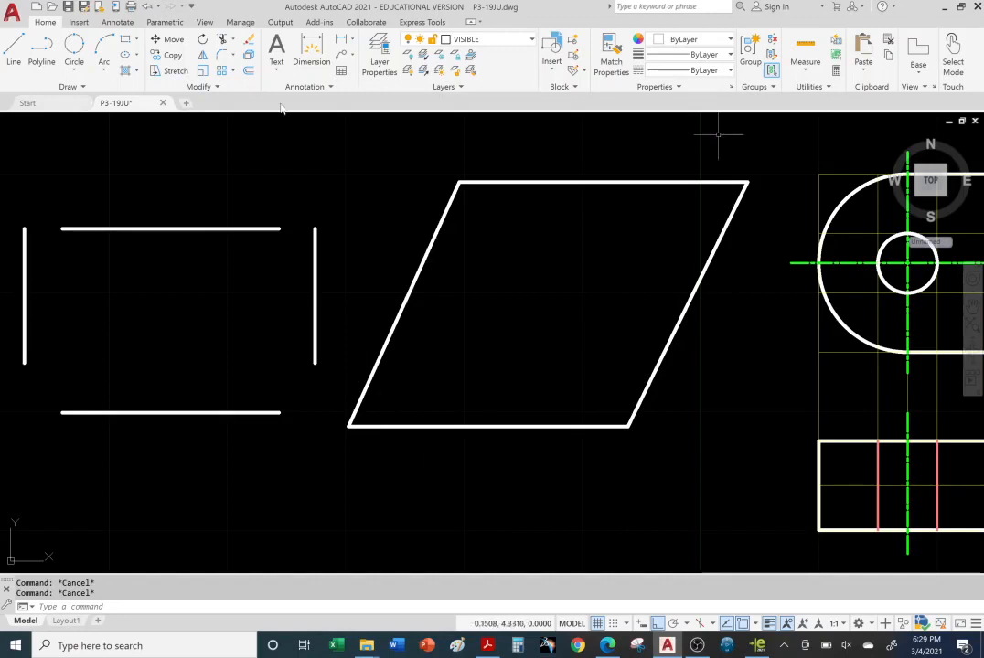
left_click(218, 87)
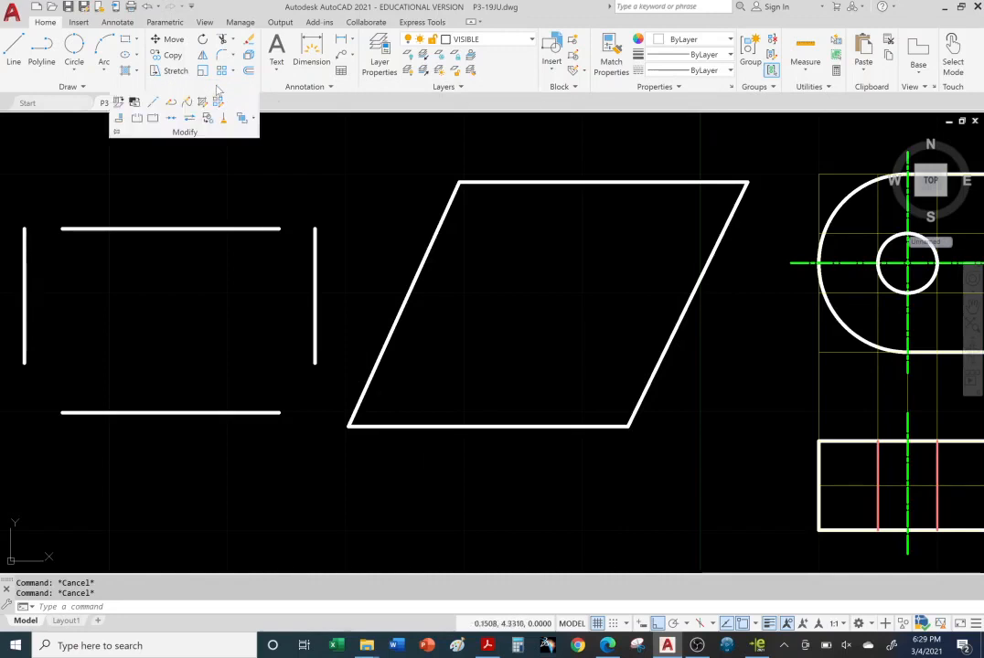
left_click(172, 119)
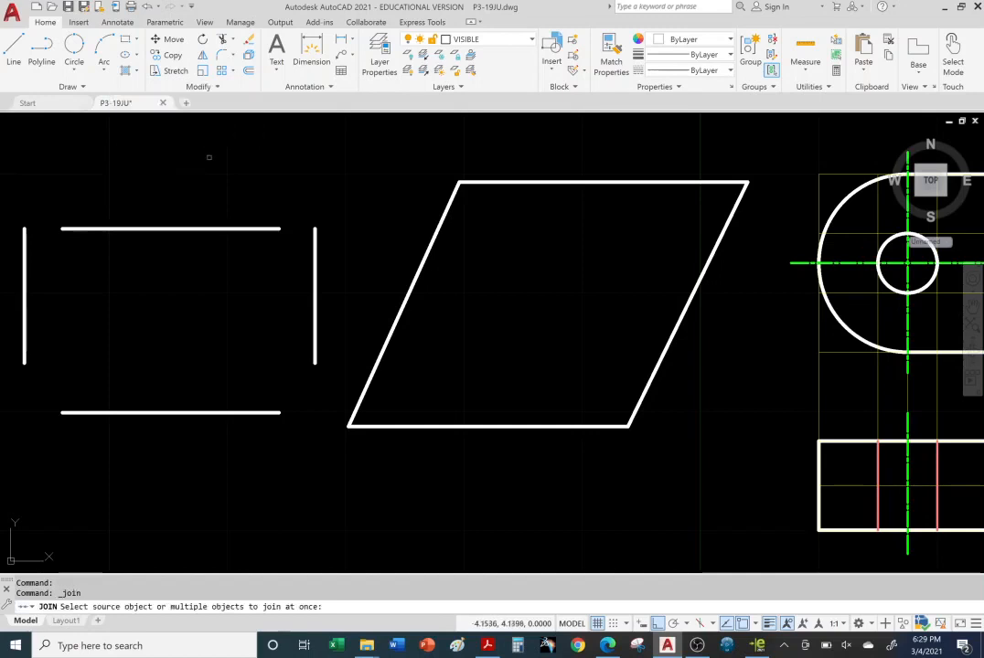
left_click(571, 183)
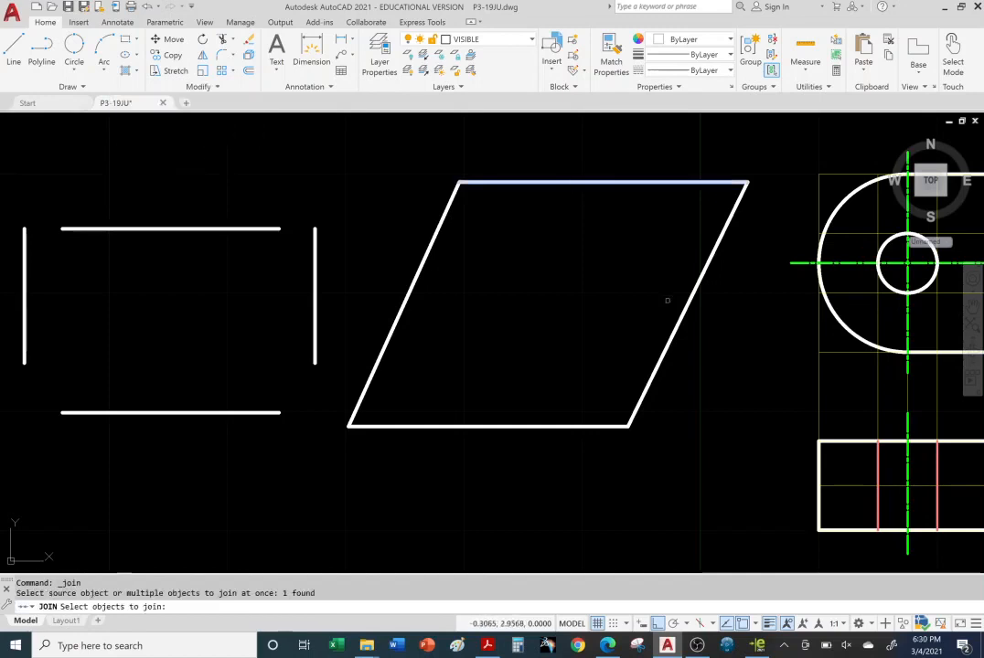
left_click(684, 311)
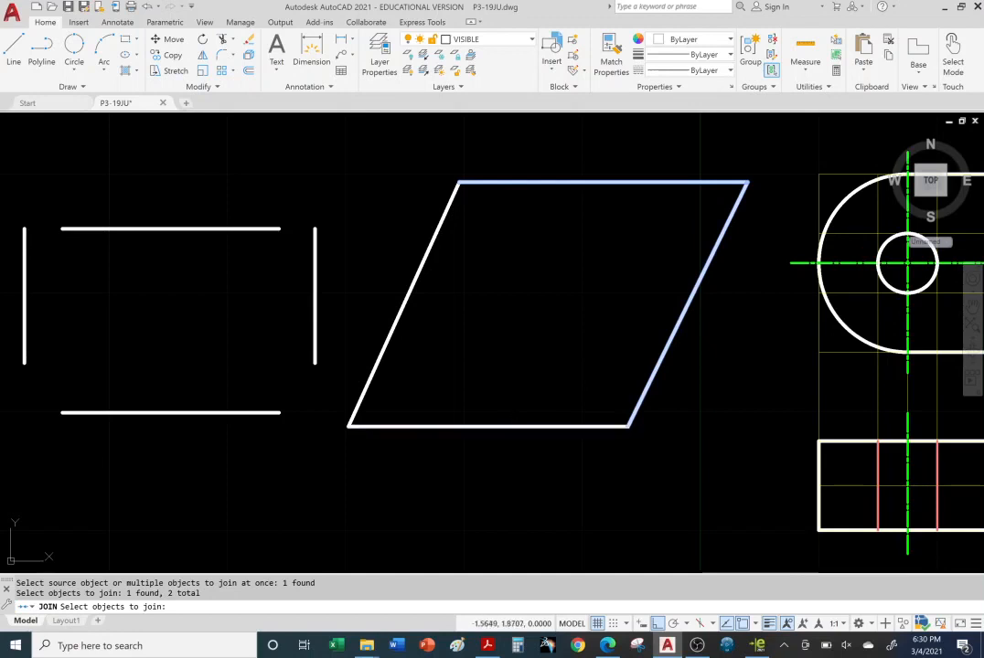
left_click(525, 425)
left_click(397, 316)
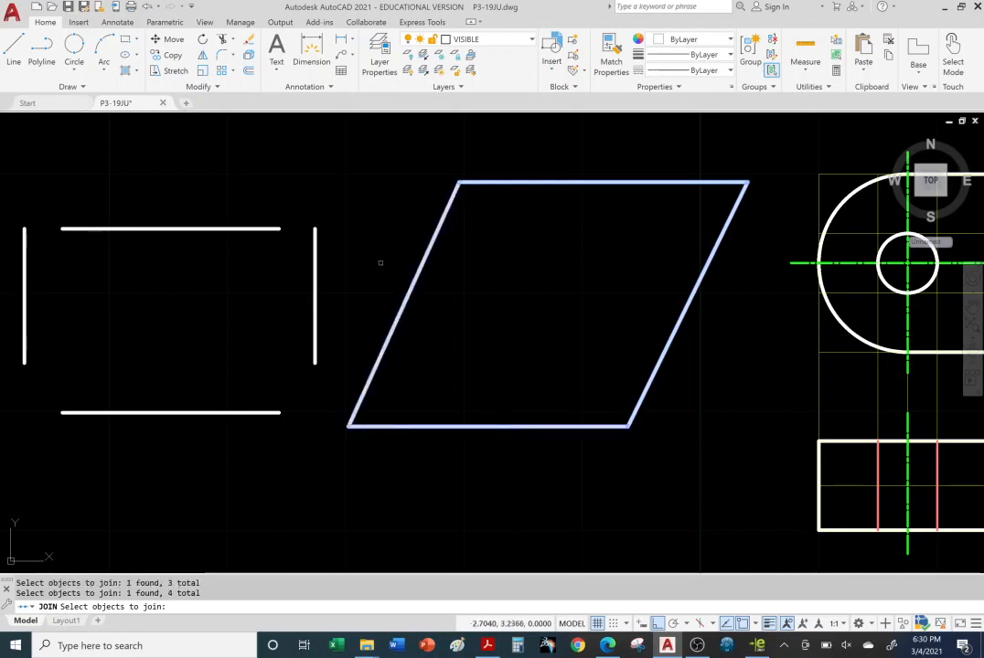
key("Return")
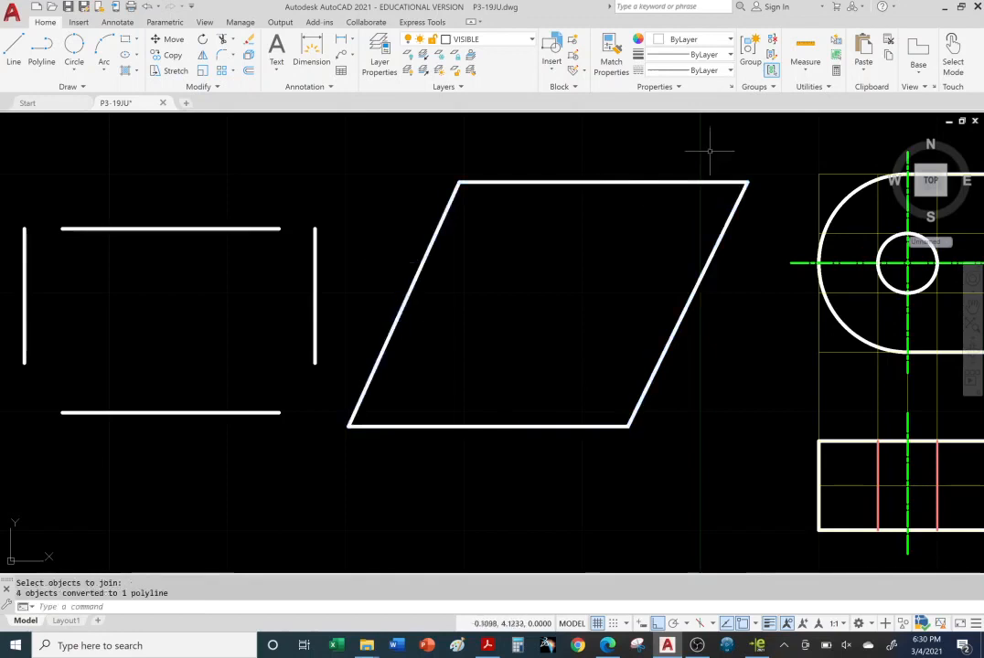
Step: Stretch the joined polyline's top edge downward and its slanted right edge inward by their midpoint grips
left_click(622, 182)
left_click(603, 182)
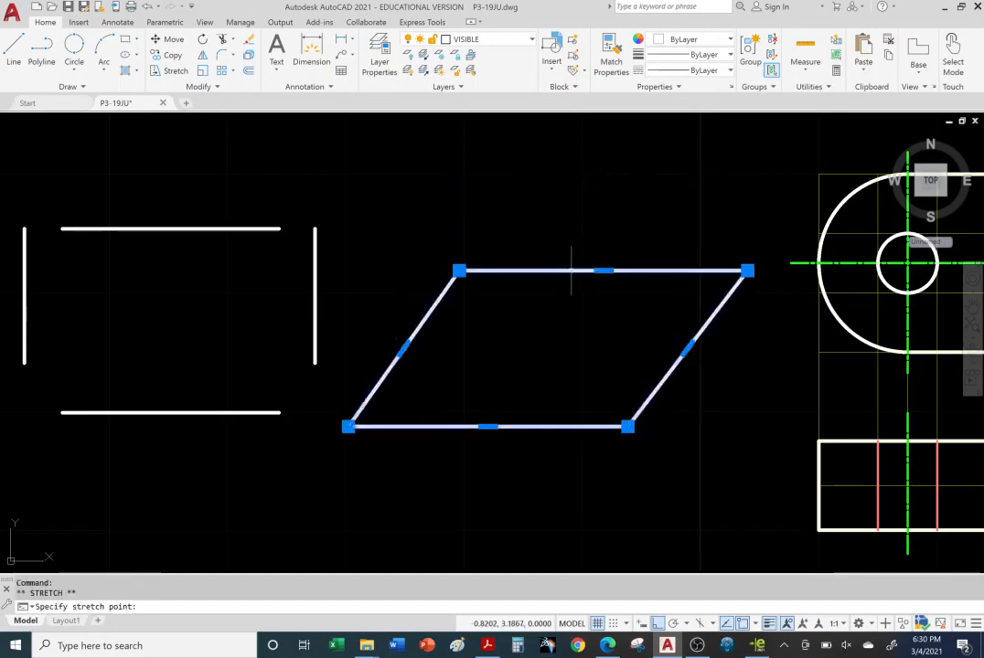
left_click(690, 346)
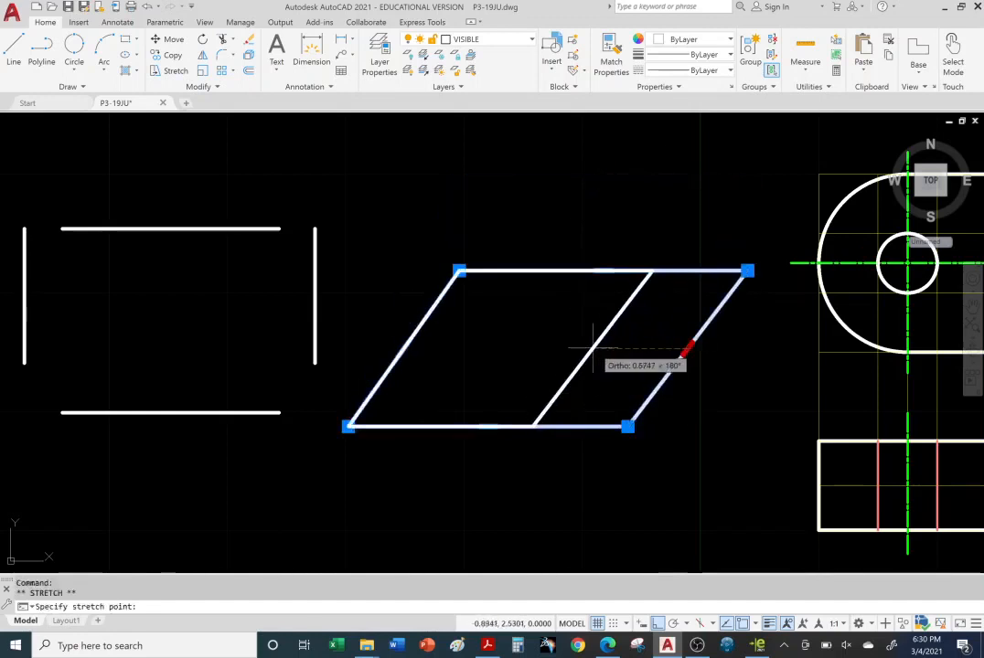
left_click(558, 348)
middle_click_drag(569, 454, 619, 424)
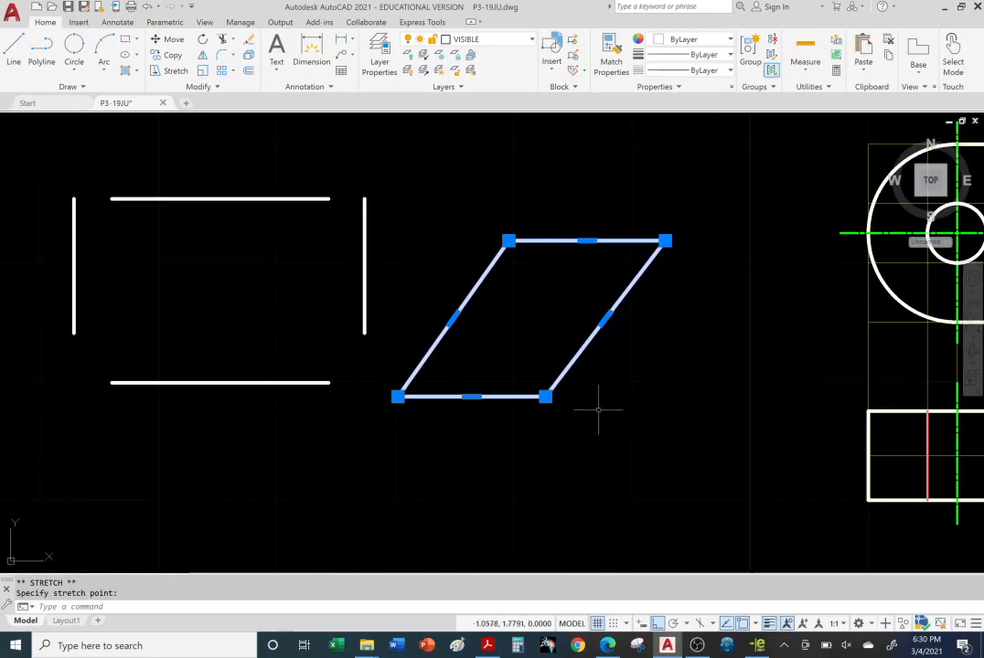
Step: Switch to Adobe Acrobat Reader to review the slide listing the Draw and Modify commands, and return to AutoCAD
key("alt+Tab")
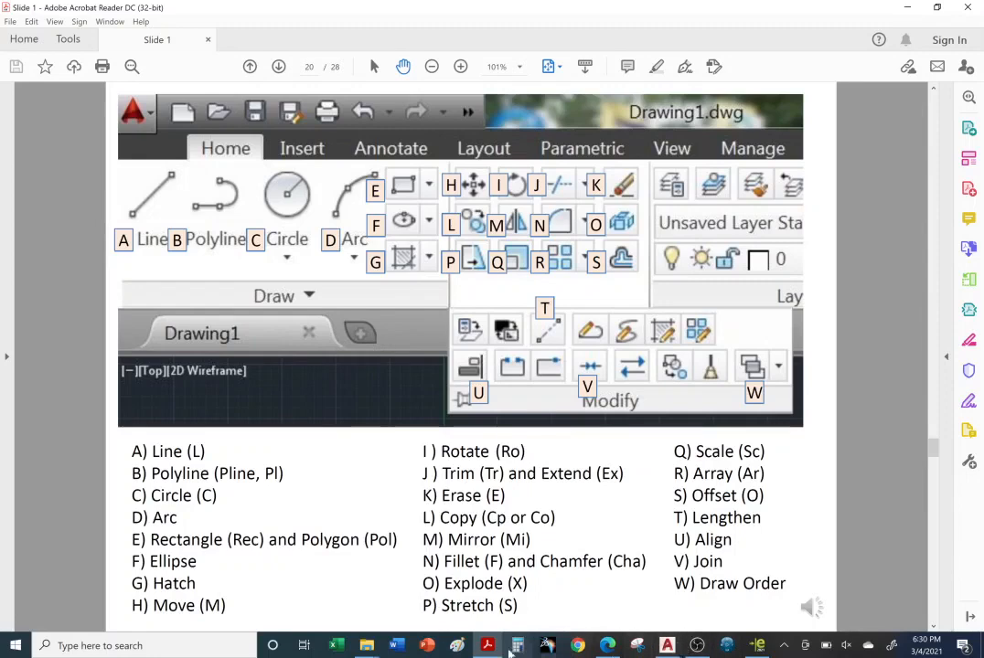
mouse_move(697, 646)
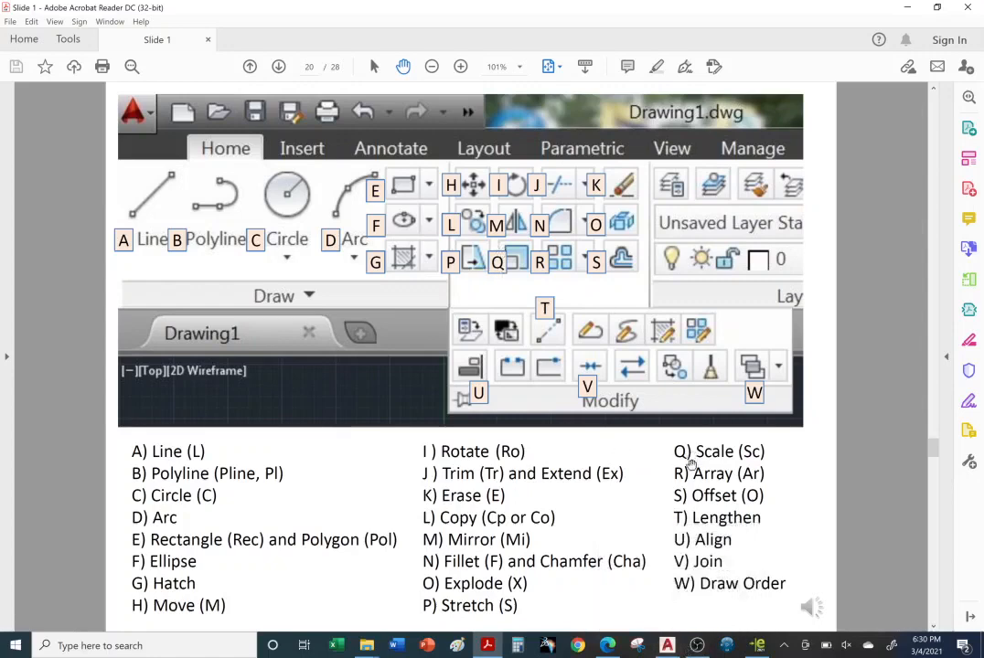
left_click(668, 646)
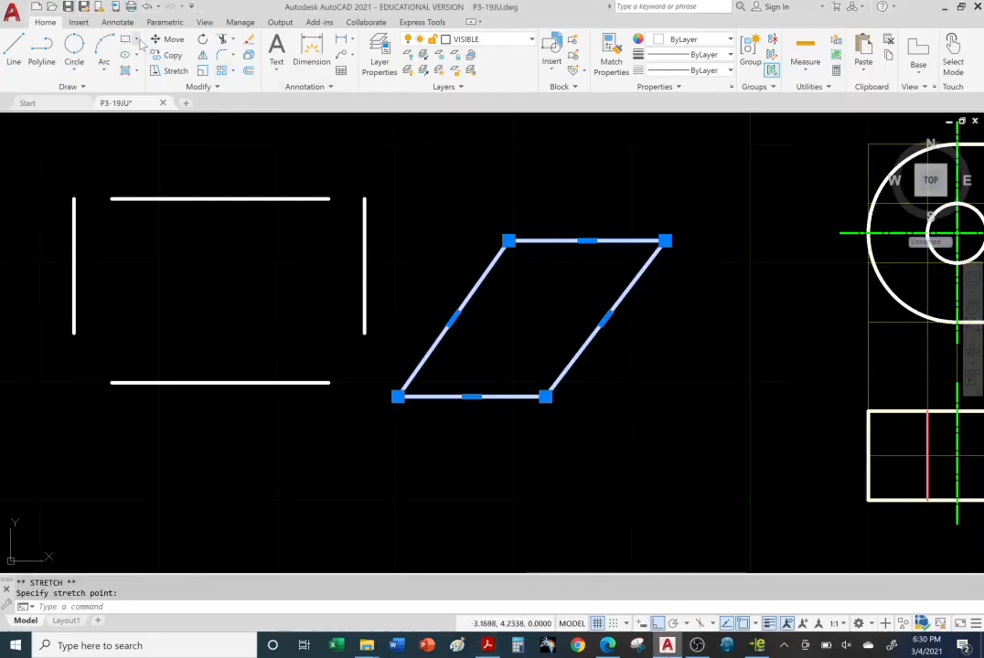
Step: Erase the four separate lines and the joined parallelogram beside the part views
left_click(137, 40)
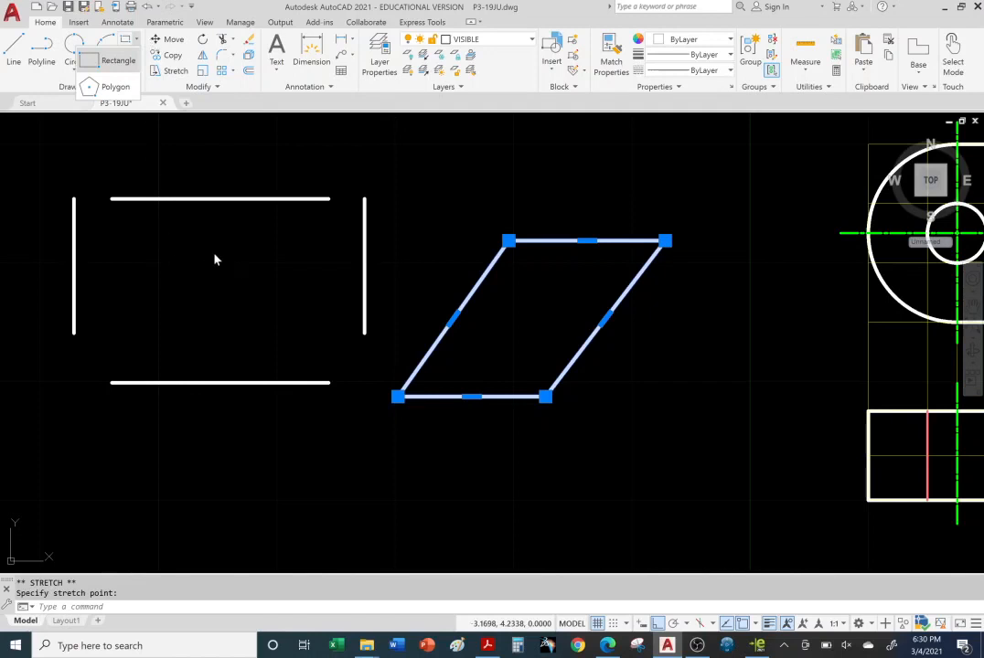
scroll(201, 249, "down", 2)
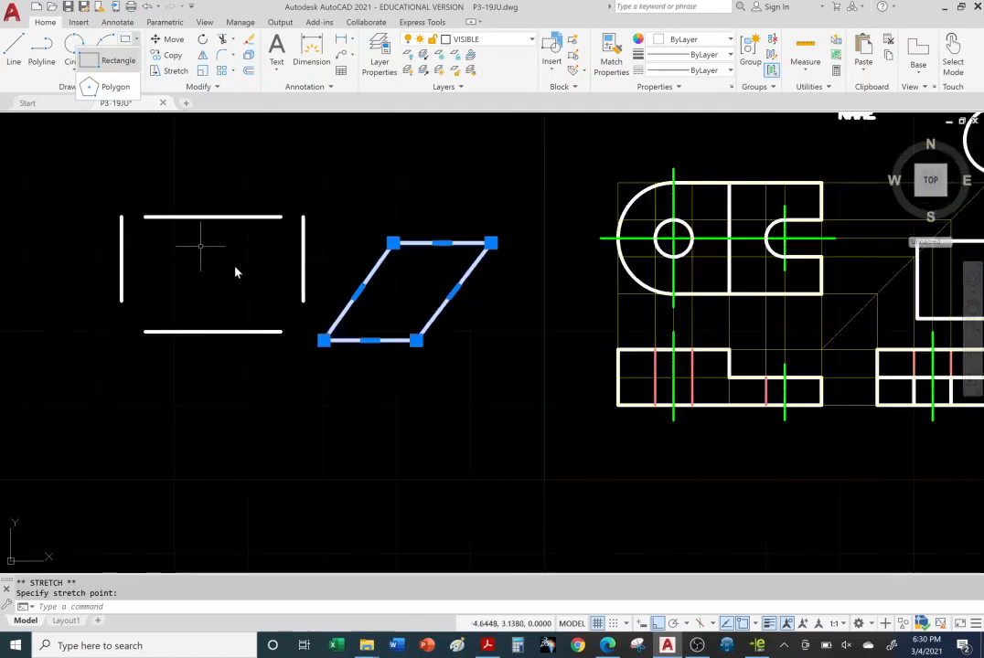
mouse_move(69, 167)
left_mouse_down()
mouse_move(233, 144)
mouse_move(571, 245)
mouse_move(202, 434)
mouse_move(114, 444)
mouse_move(111, 402)
left_mouse_up()
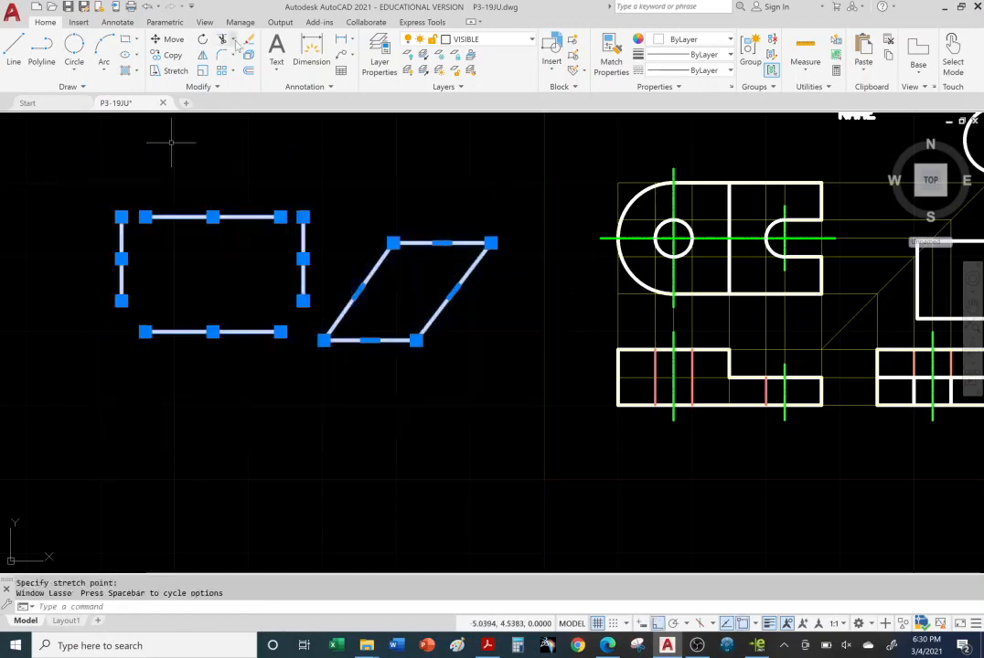
key("Delete")
Step: Draw a five-sided polygon inscribed in a circle of radius 1 in the empty area beside the part views
middle_click_drag(241, 257, 227, 291)
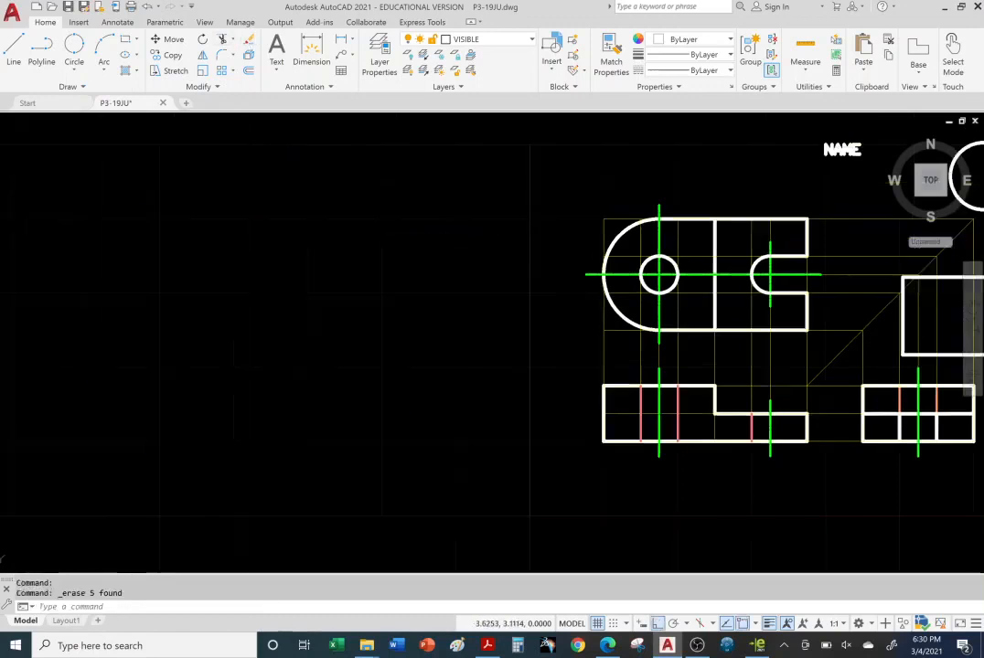
scroll(263, 286, "up", 2)
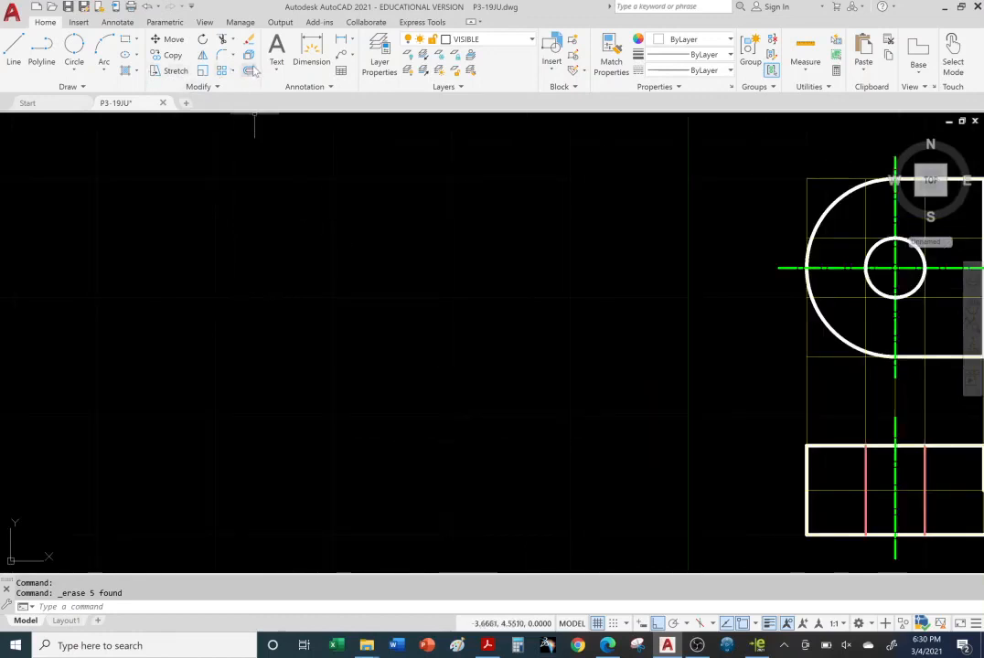
left_click(137, 40)
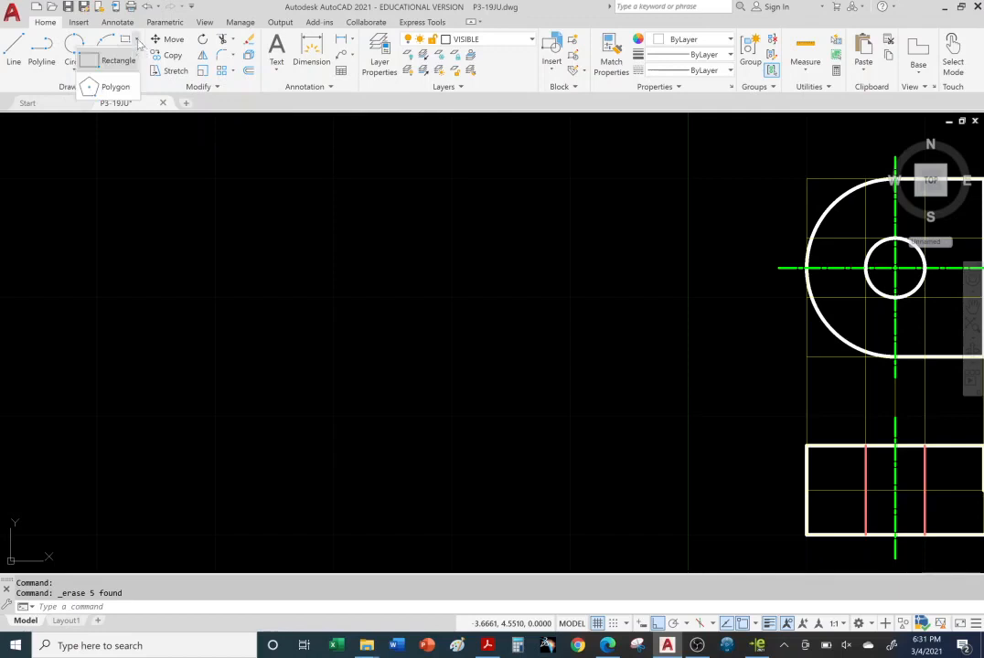
left_click(92, 91)
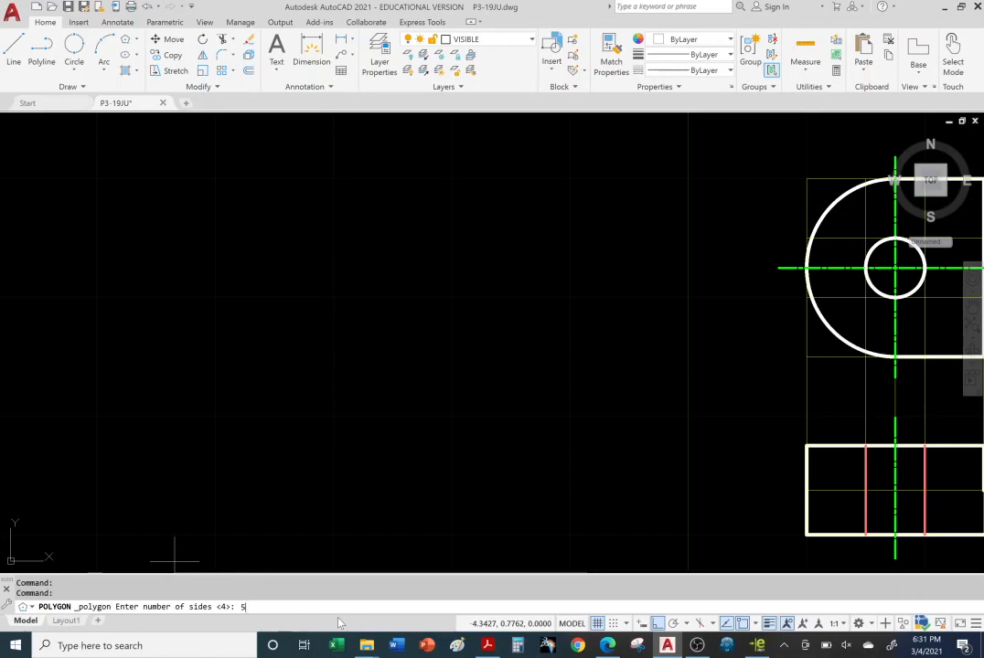
key("Return")
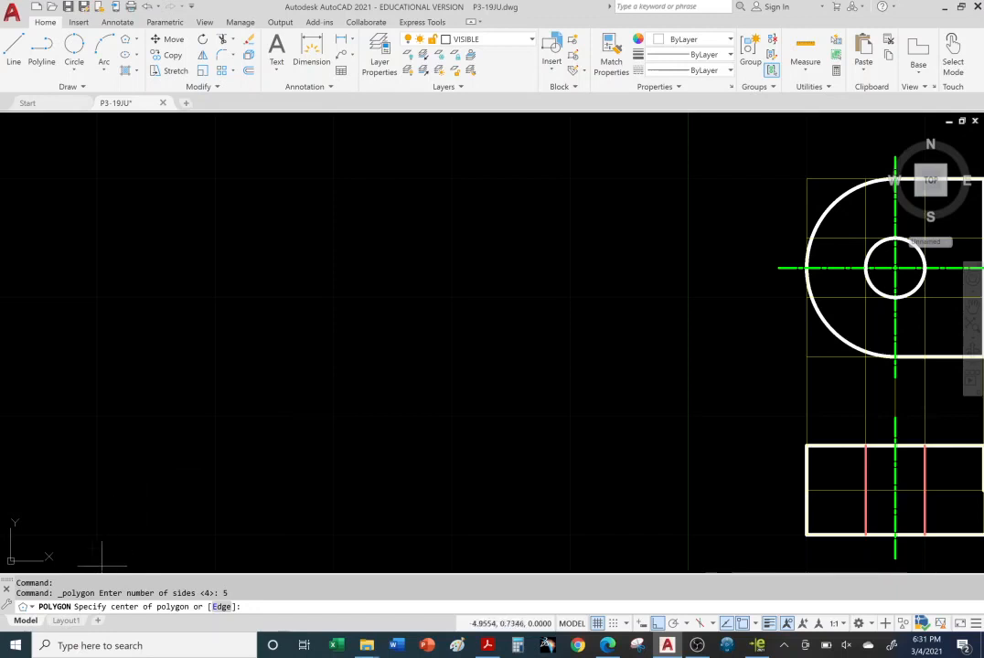
left_click(371, 308)
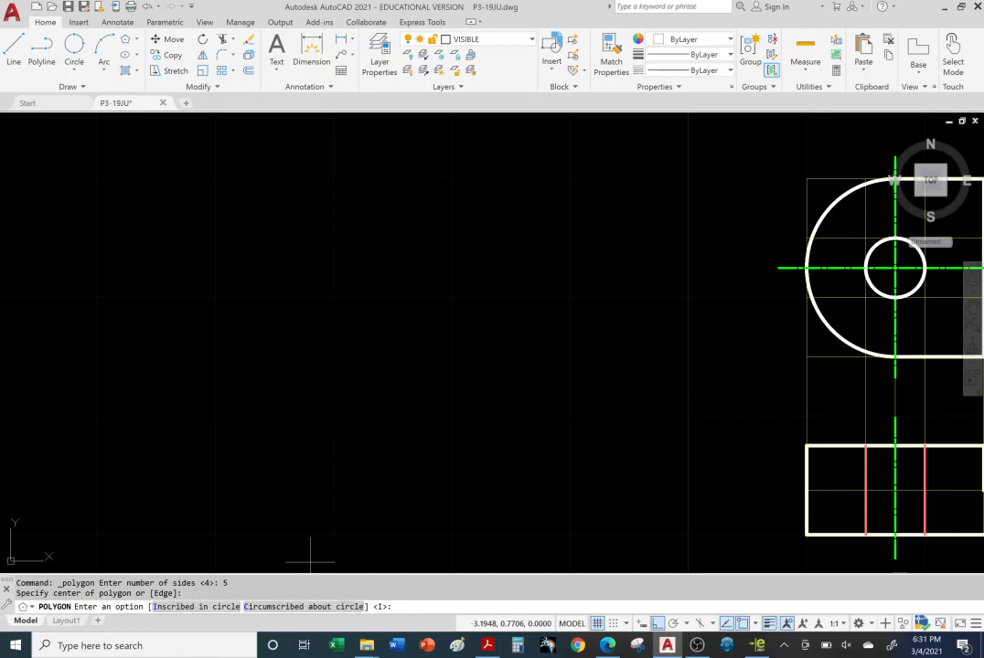
left_click(177, 612)
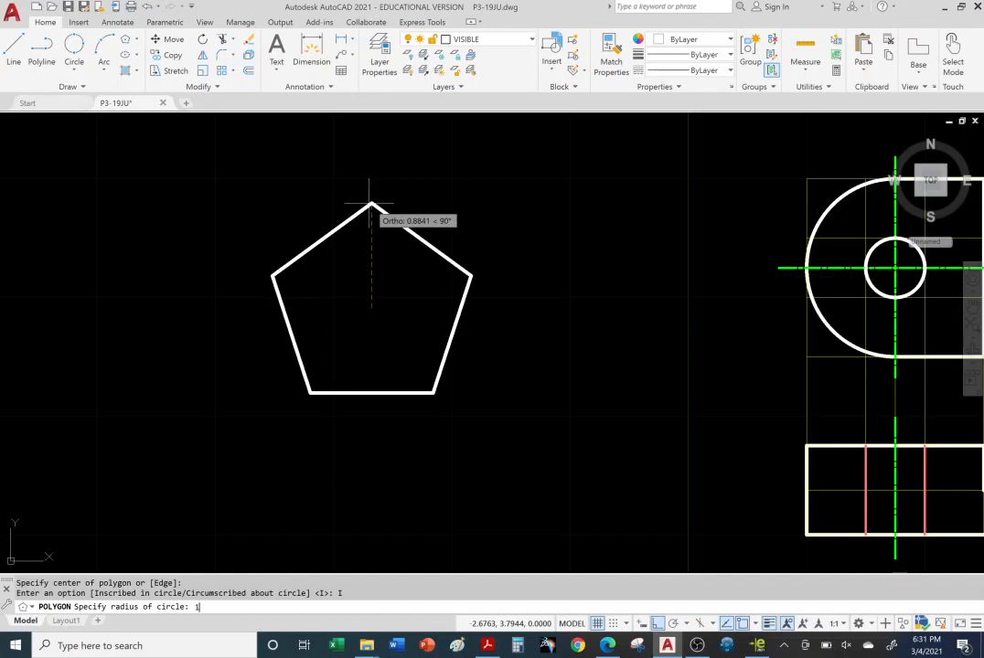
key("Return")
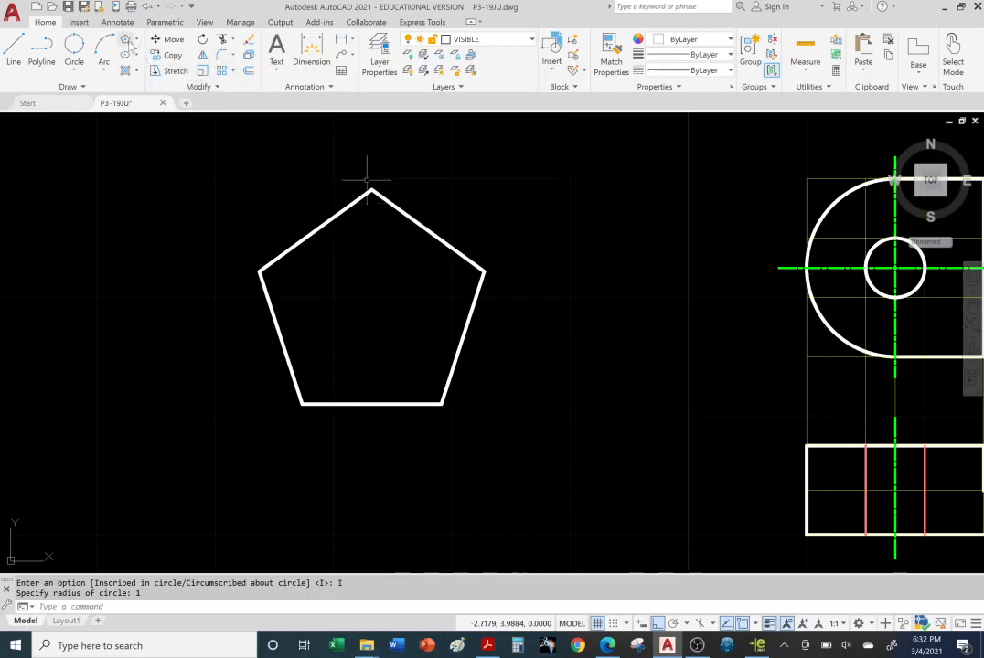
left_click(125, 40)
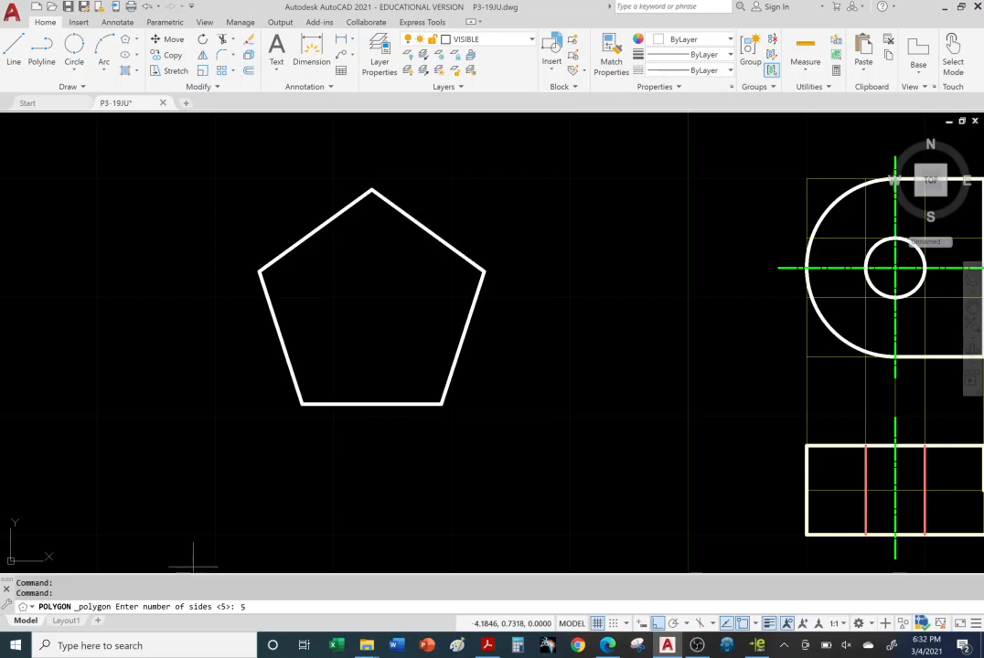
type("5")
key("Return")
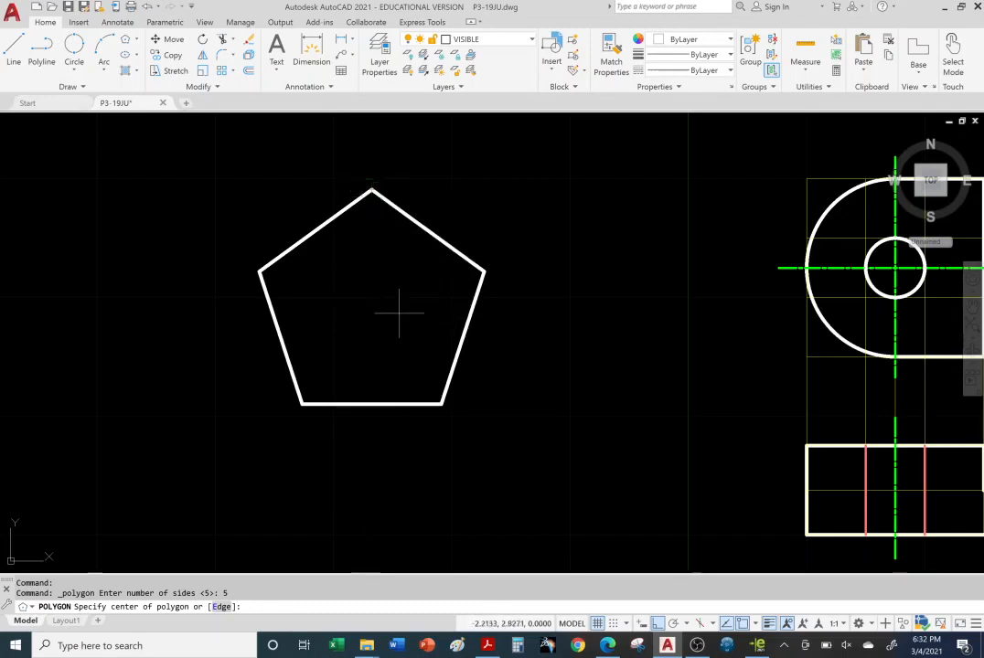
key("Escape")
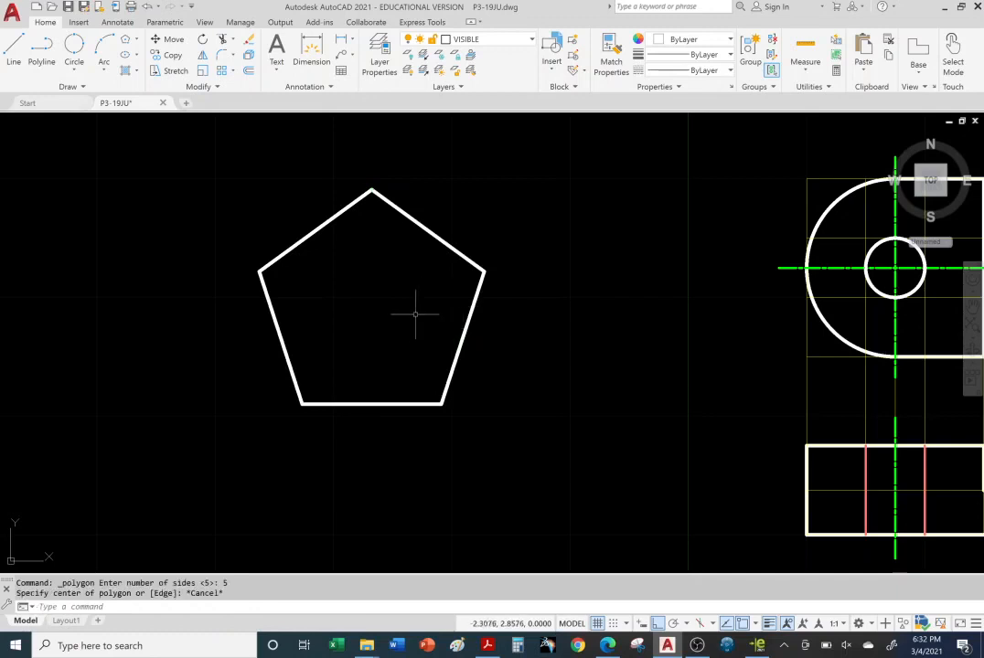
key("Escape")
key("Escape")
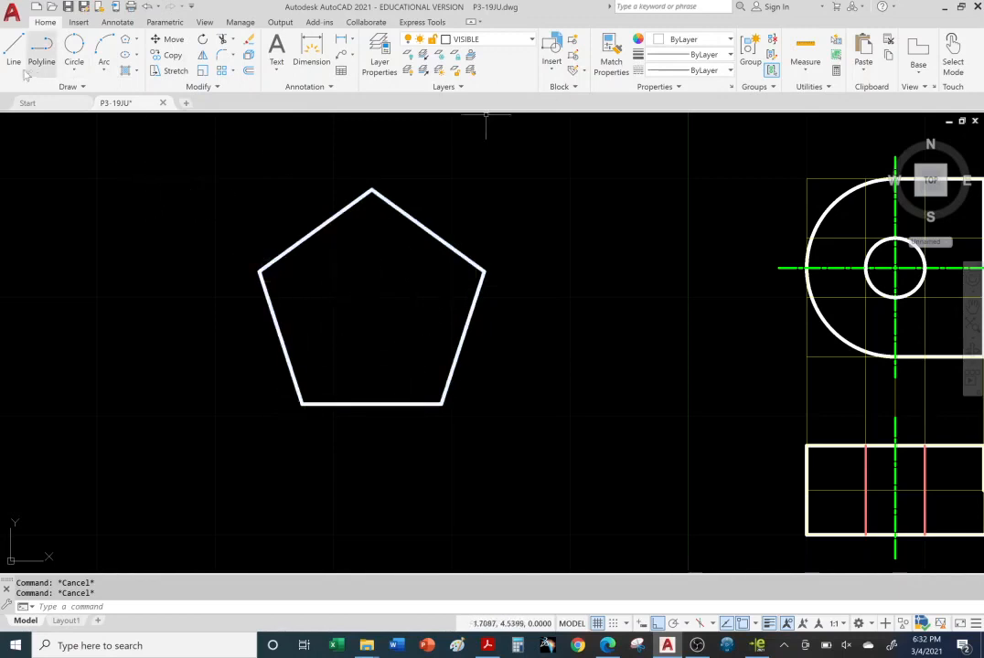
Step: Make CENTER the current layer
left_click(527, 41)
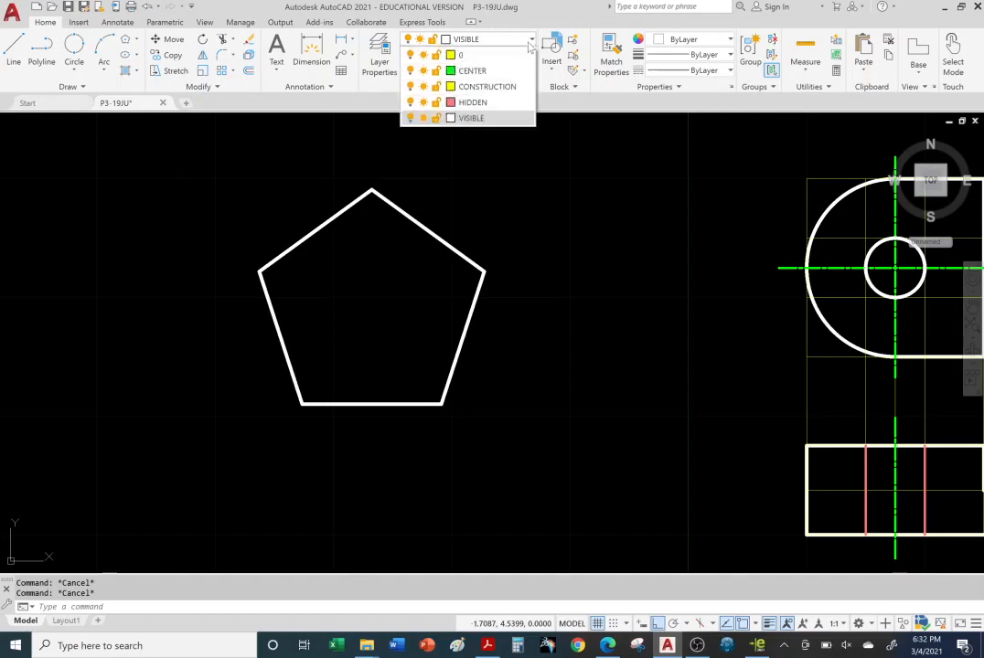
left_click(471, 71)
left_click(14, 50)
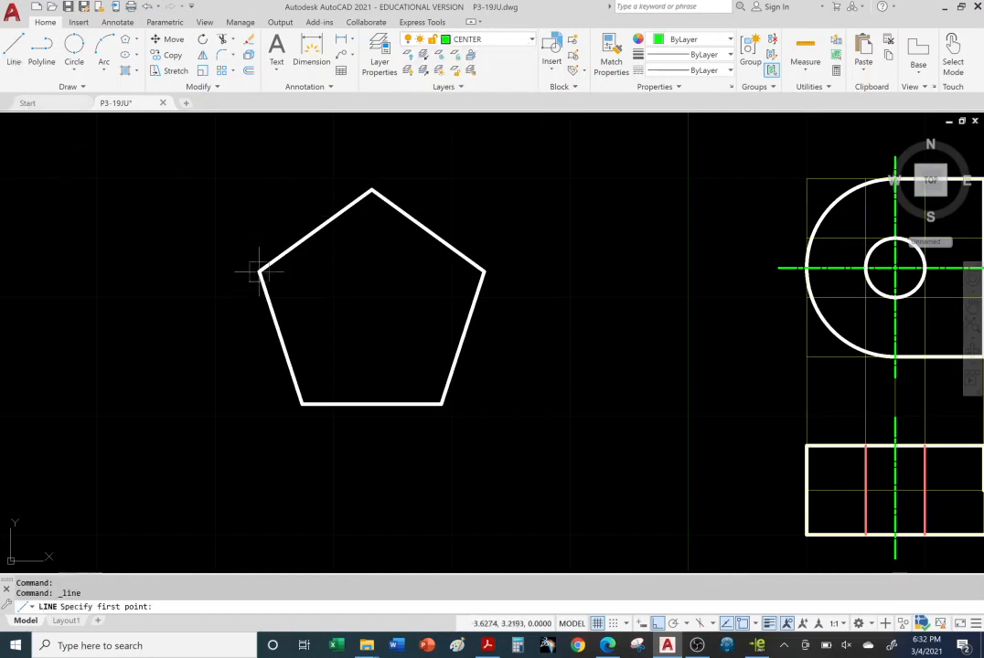
left_click(259, 271)
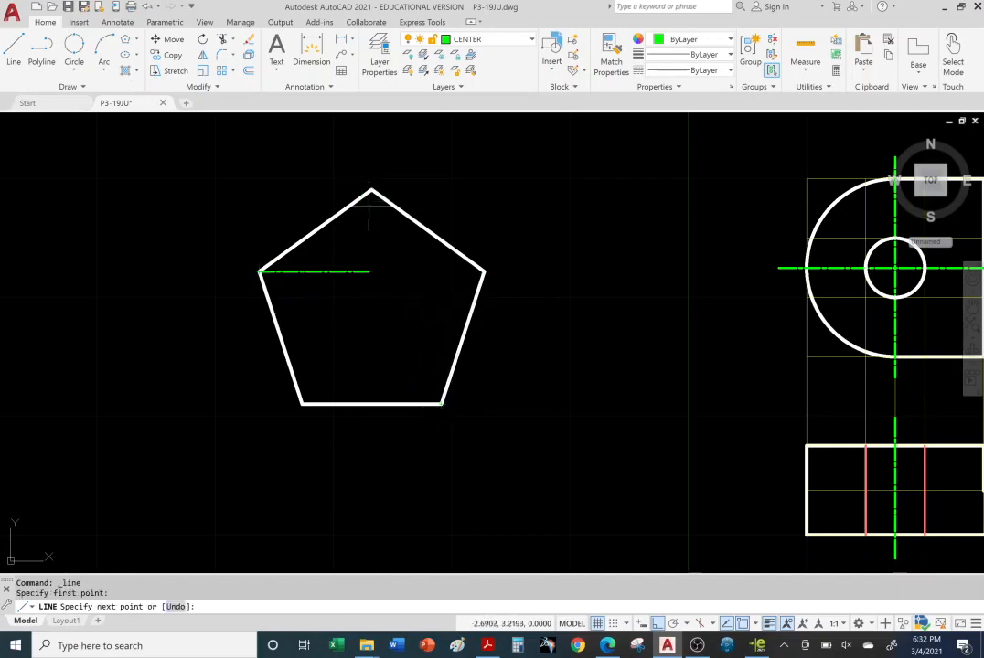
key("Escape")
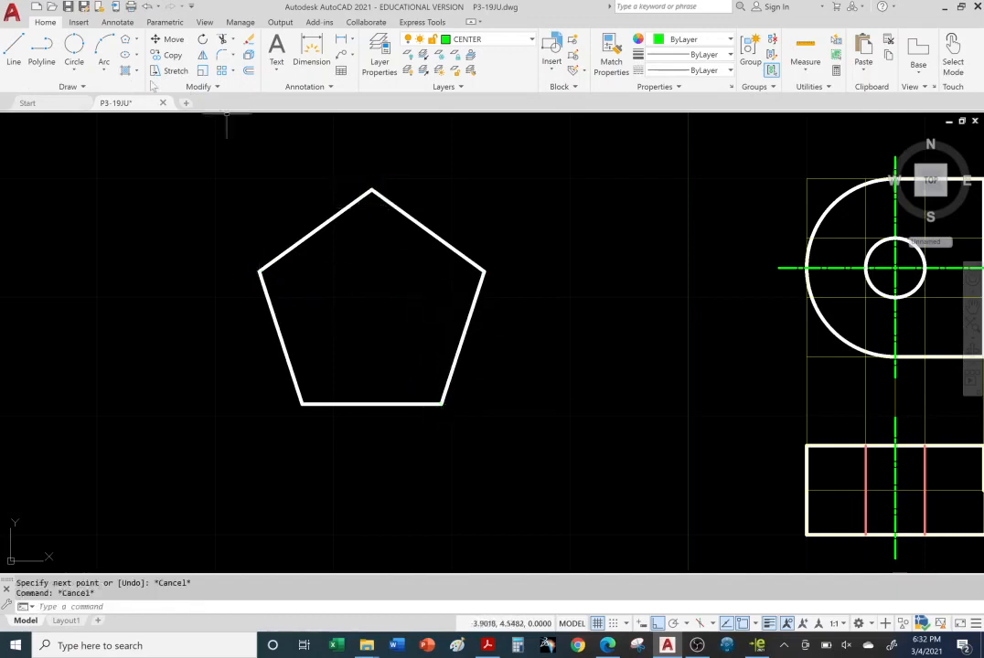
Step: Draw a vertical line from the pentagon's top vertex to the middle of its bottom side
left_click(14, 50)
left_click(372, 189)
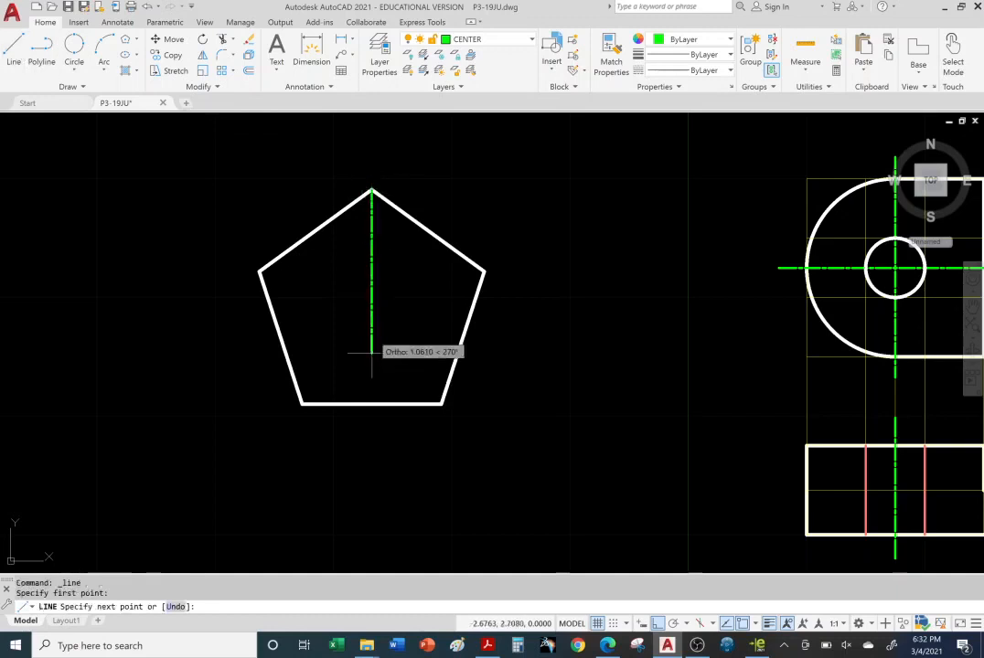
left_click(373, 402)
key("Escape")
key("Escape")
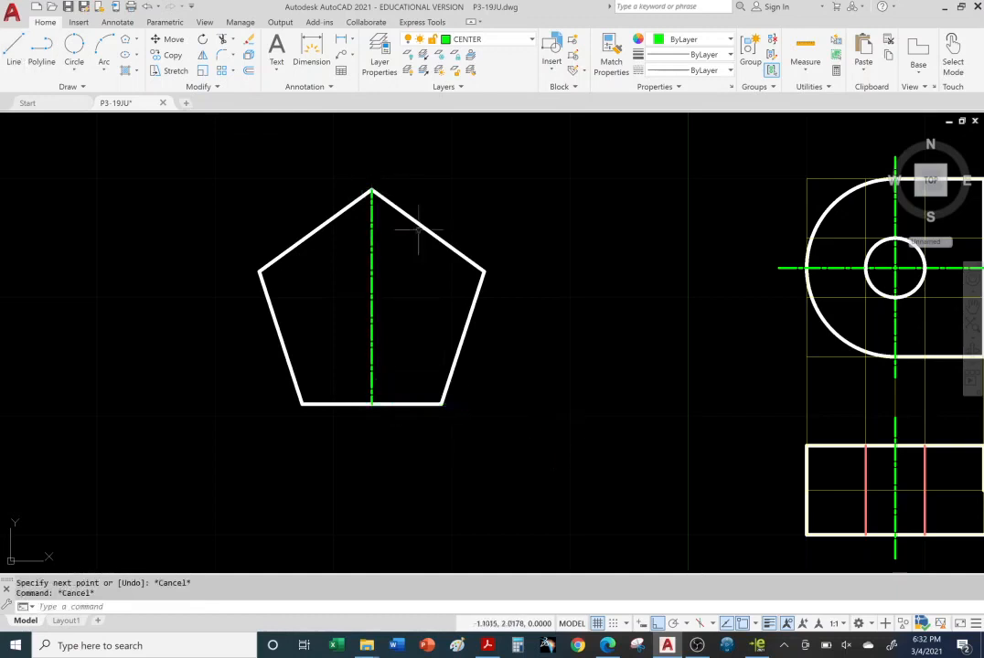
Step: Draw a centre line from the pentagon's left vertex to the midpoint of its lower-right side, with Ortho off
left_click(14, 47)
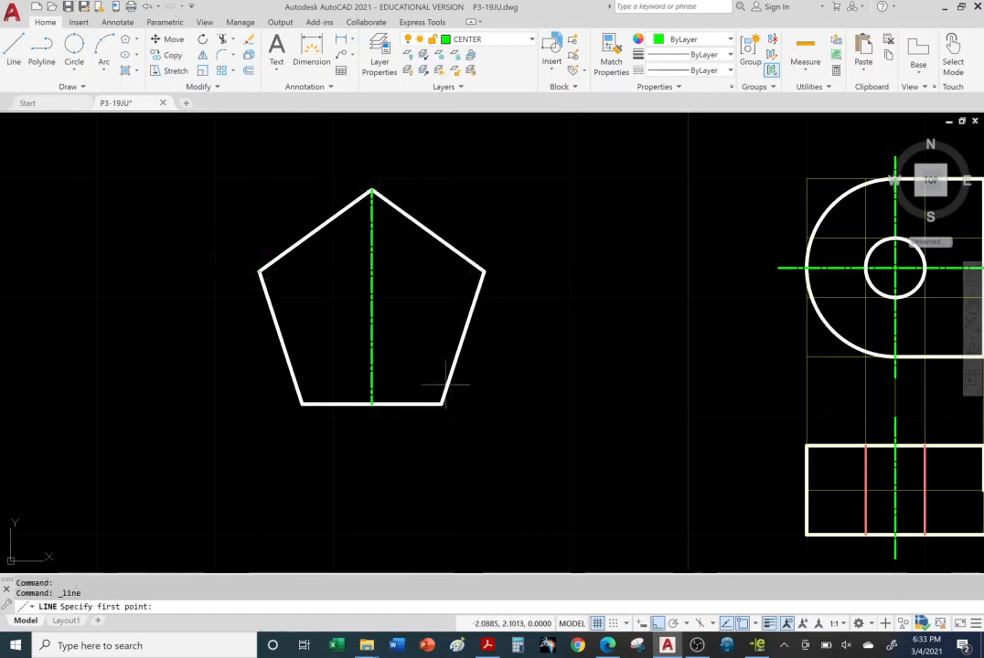
left_click(261, 271)
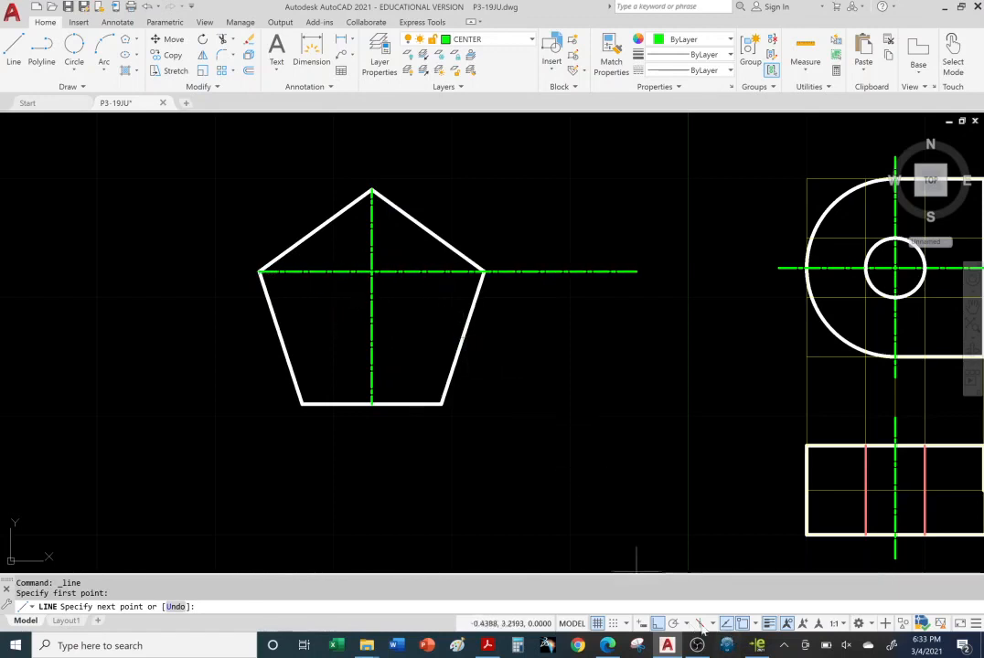
left_click(658, 625)
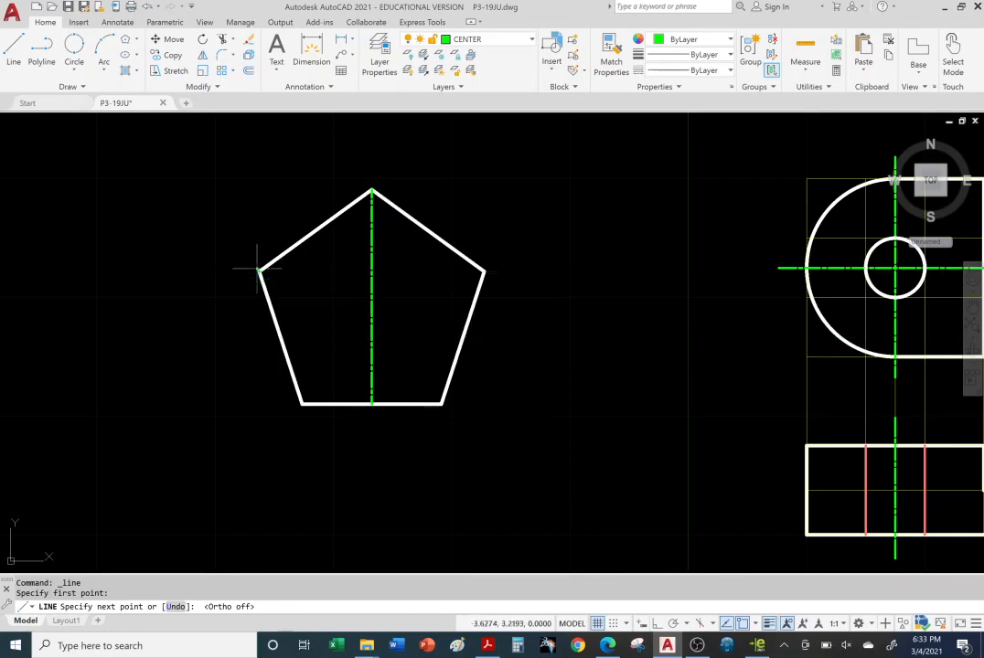
left_click(464, 337)
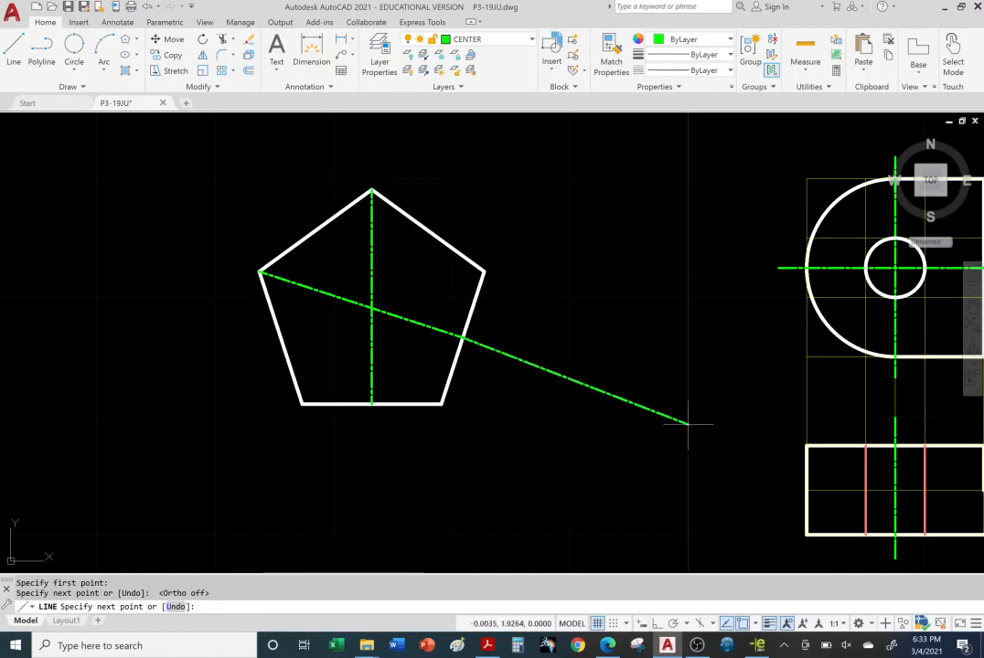
key("Escape")
key("Escape")
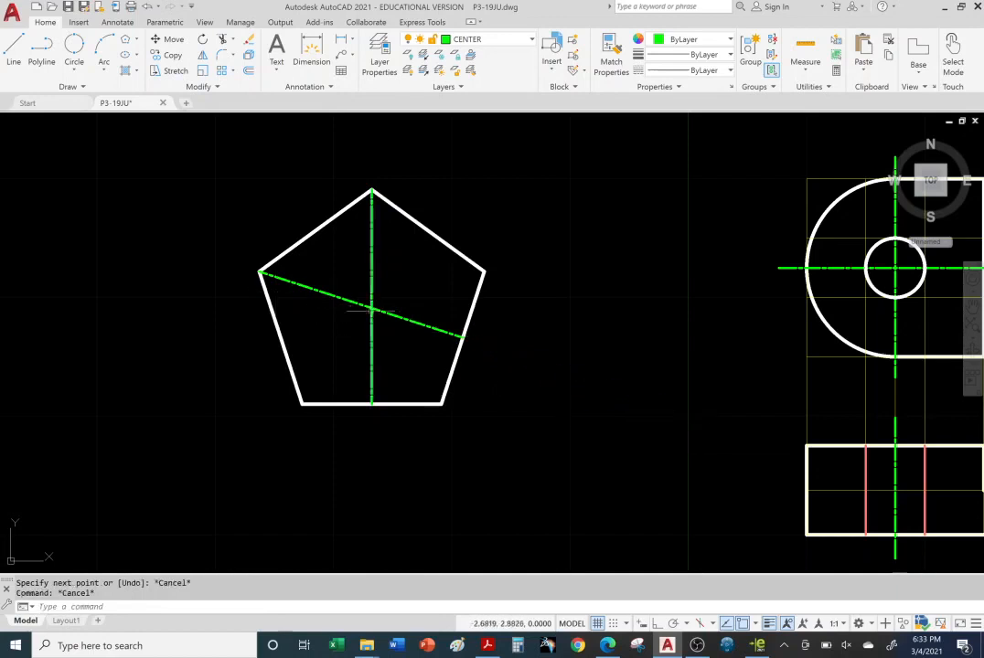
Step: Draw a centre line from the pentagon's lower-left vertex to the midpoint of its upper-right side
left_click(14, 47)
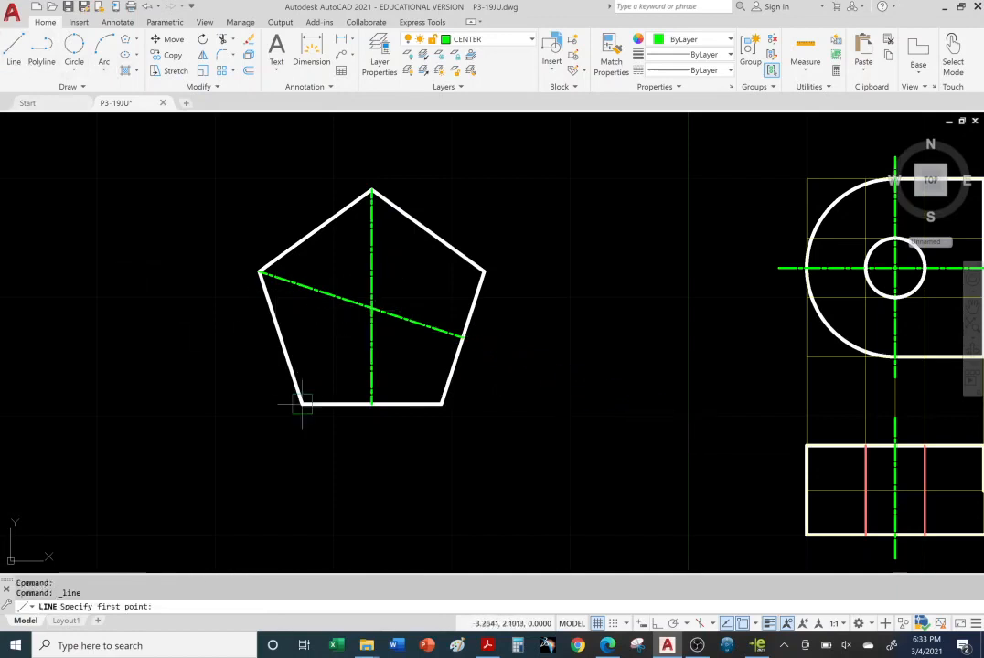
left_click(302, 404)
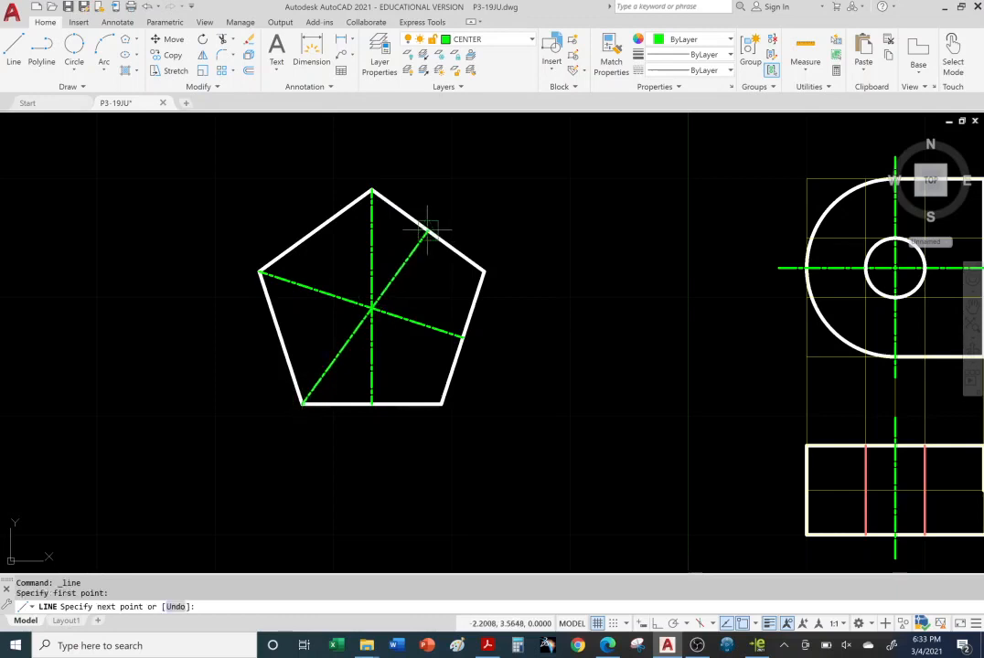
left_click(427, 228)
key("Escape")
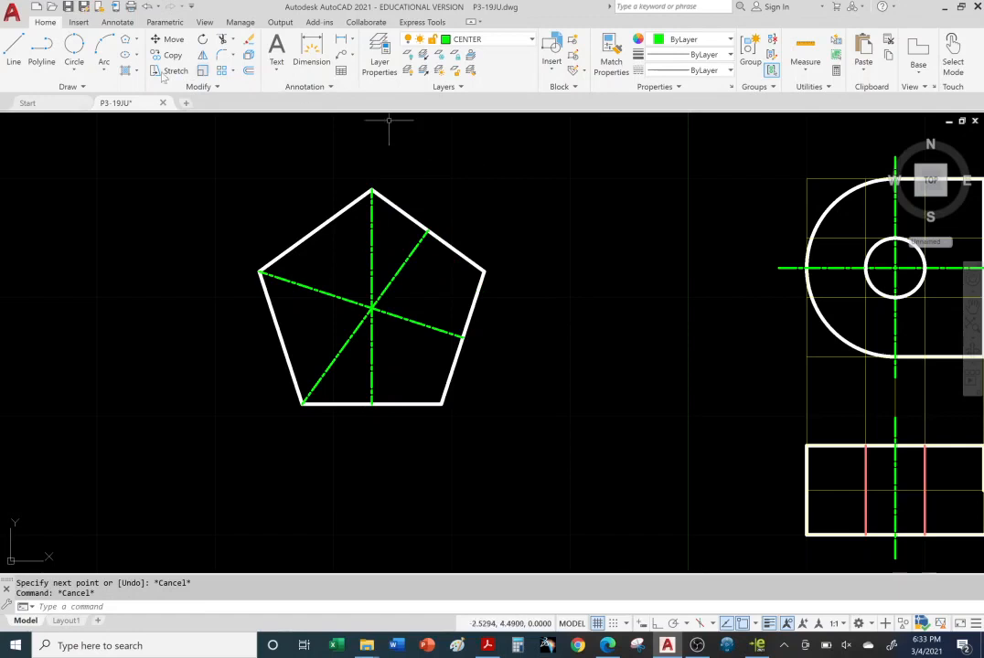
Step: Draw a centre line from the pentagon's lower-right vertex to the midpoint of its upper-left side
left_click(14, 47)
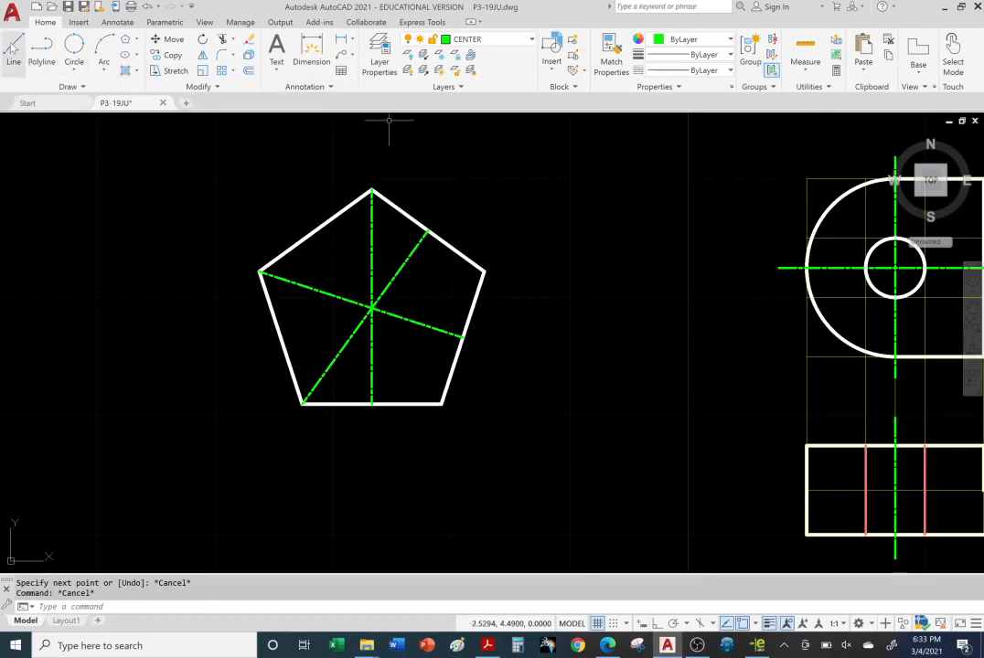
left_click(442, 403)
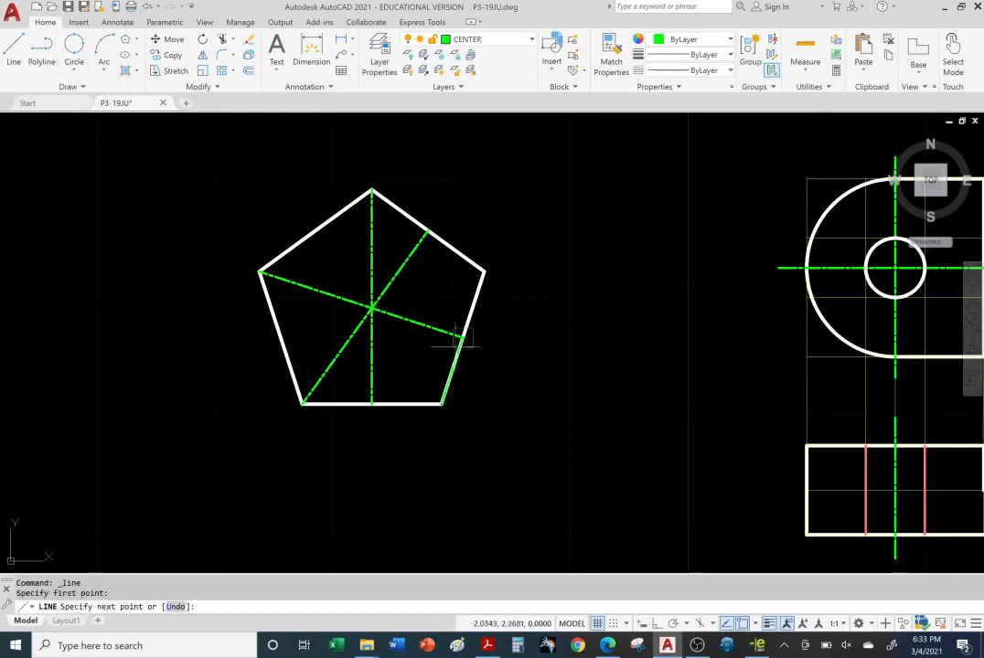
left_click(316, 229)
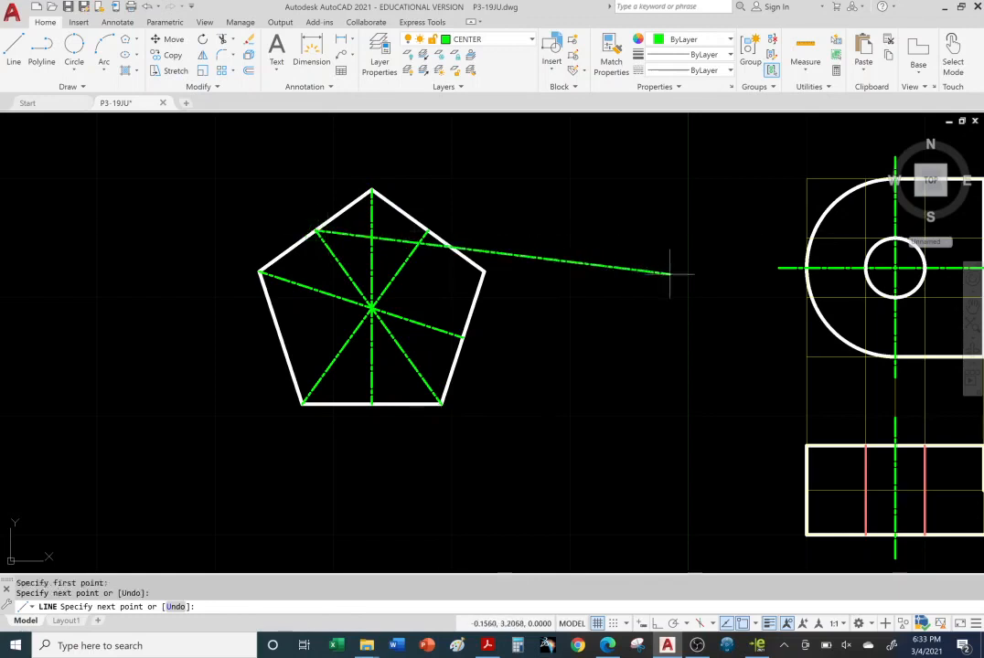
key("Escape")
key("Escape")
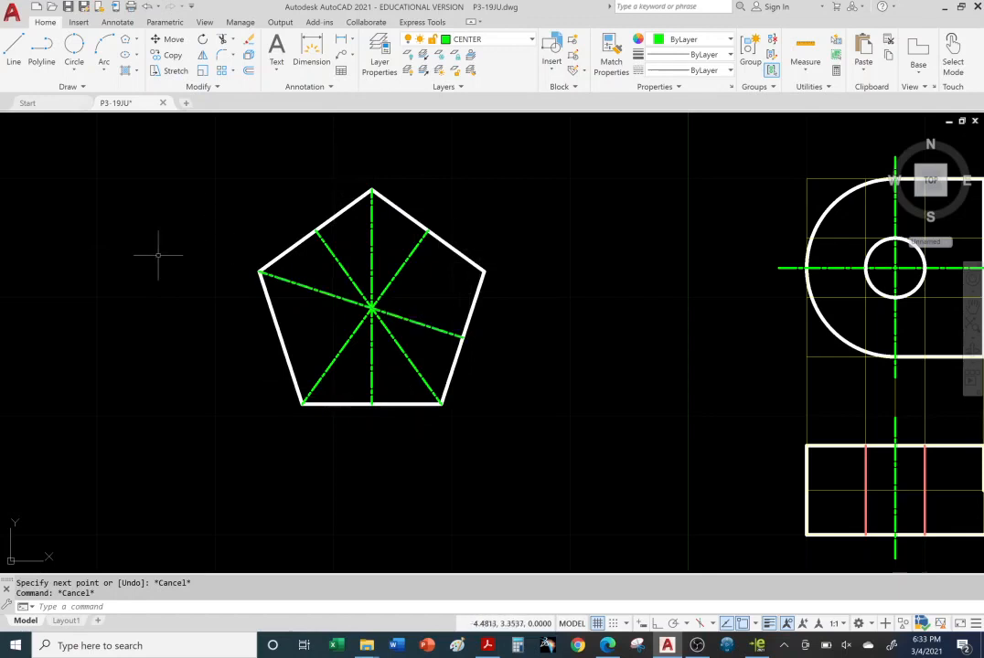
Step: Draw a five-sided polygon circumscribed about a circle of radius 1, centred on the centre lines' intersection, with Ortho on and its base horizontal
left_click(126, 42)
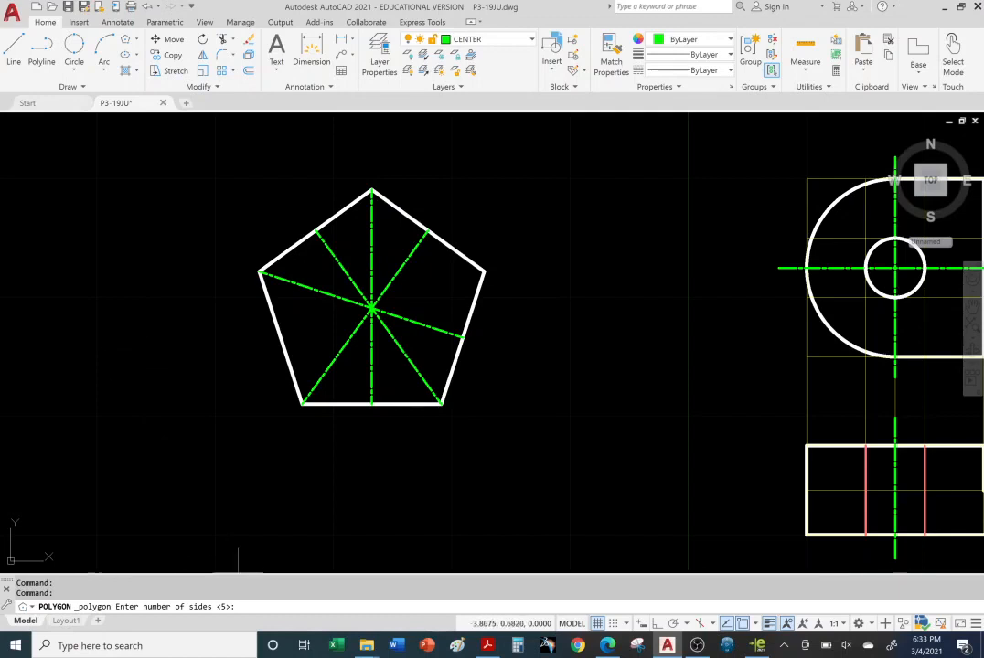
key("Return")
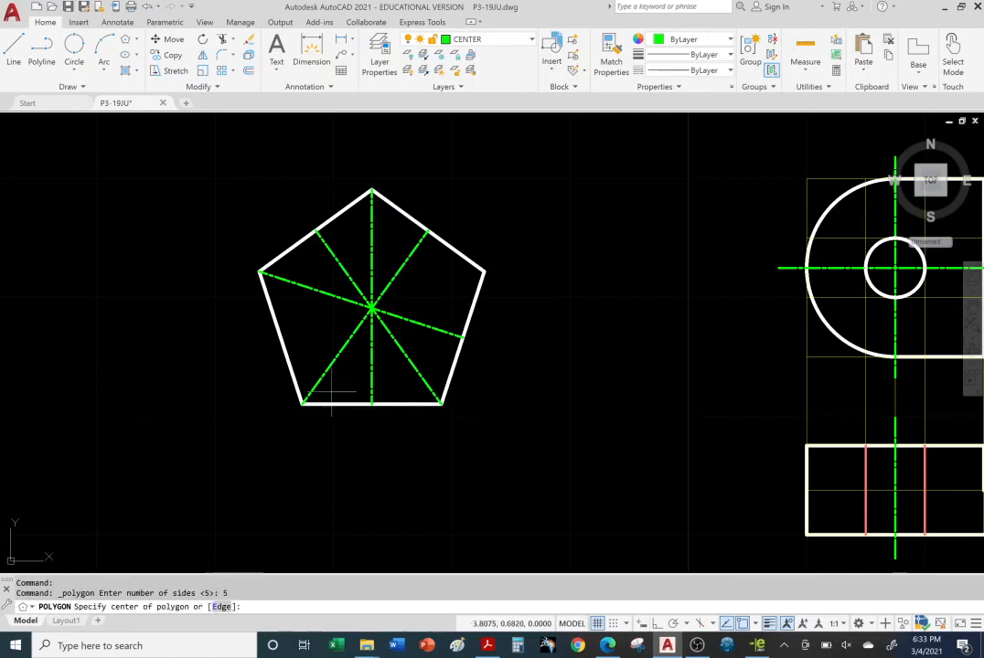
left_click(371, 309)
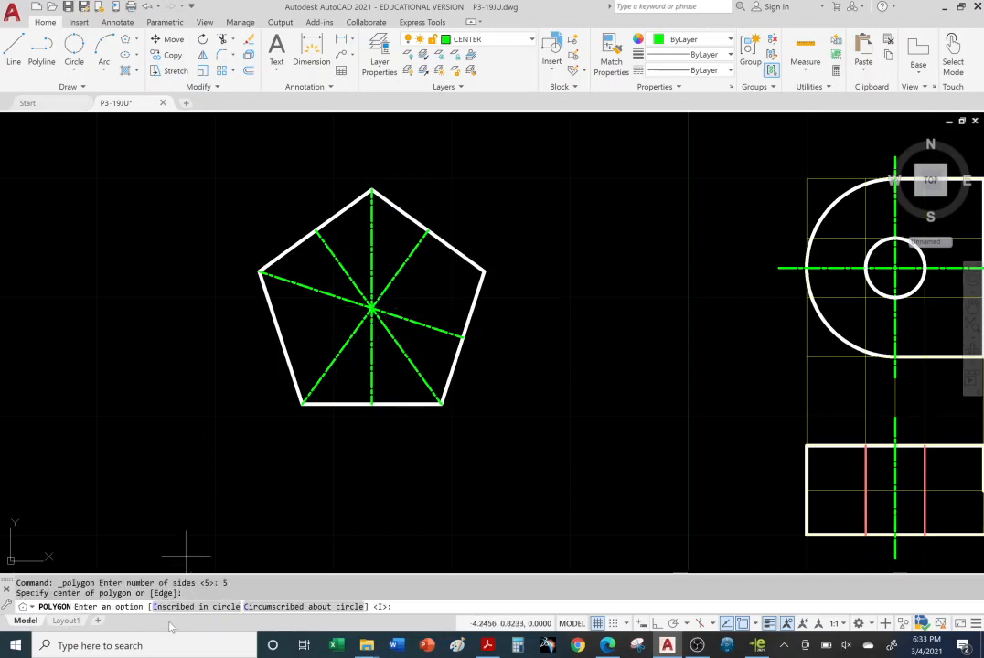
left_click(291, 608)
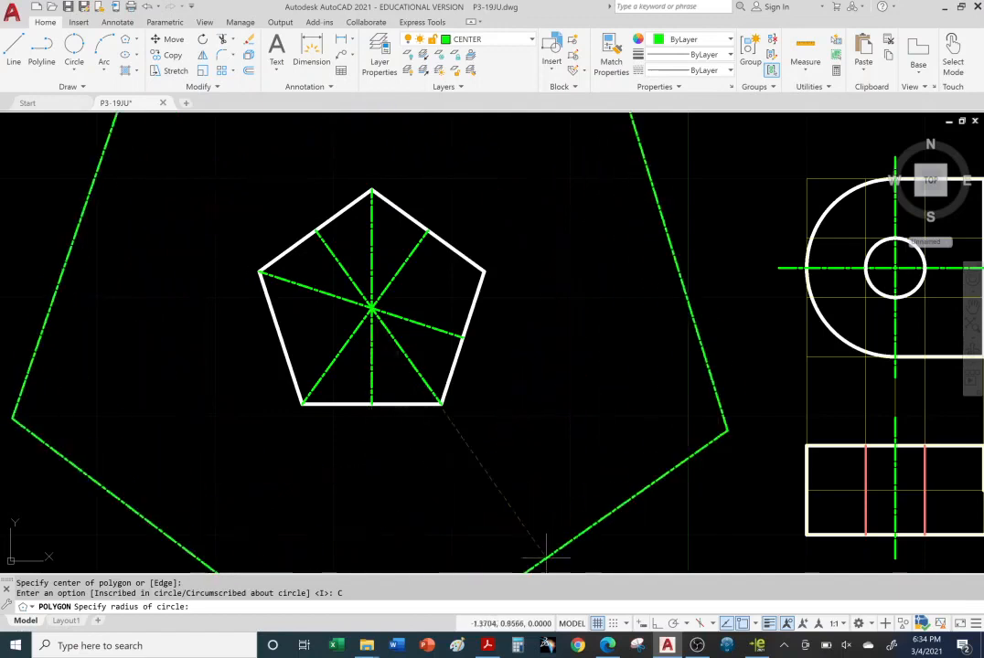
key("F8")
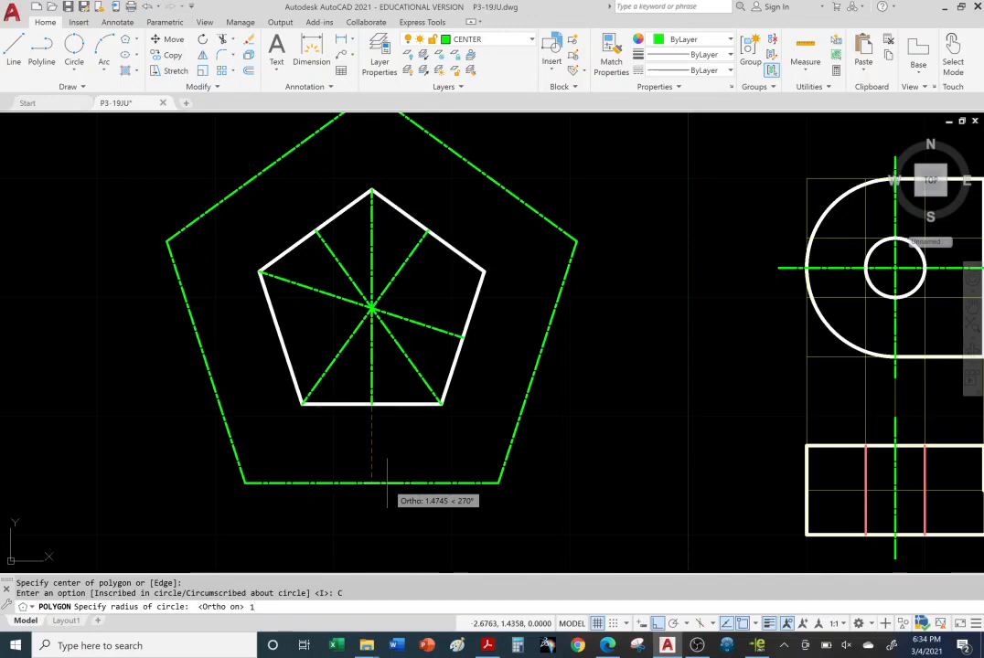
key("Return")
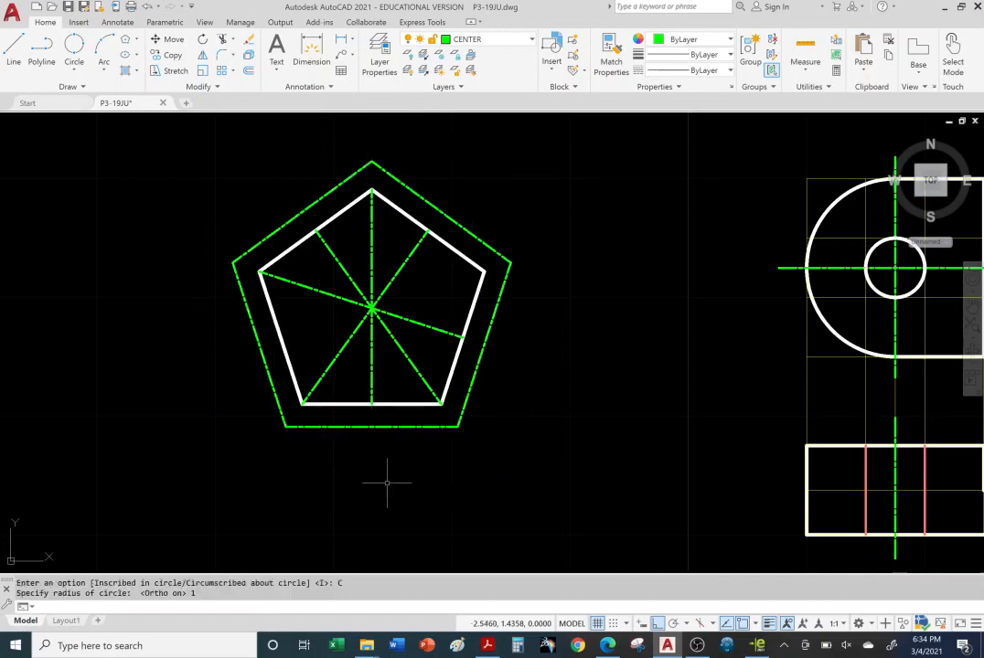
Step: Move the outer circumscribed pentagon to the VISIBLE layer
left_click(496, 300)
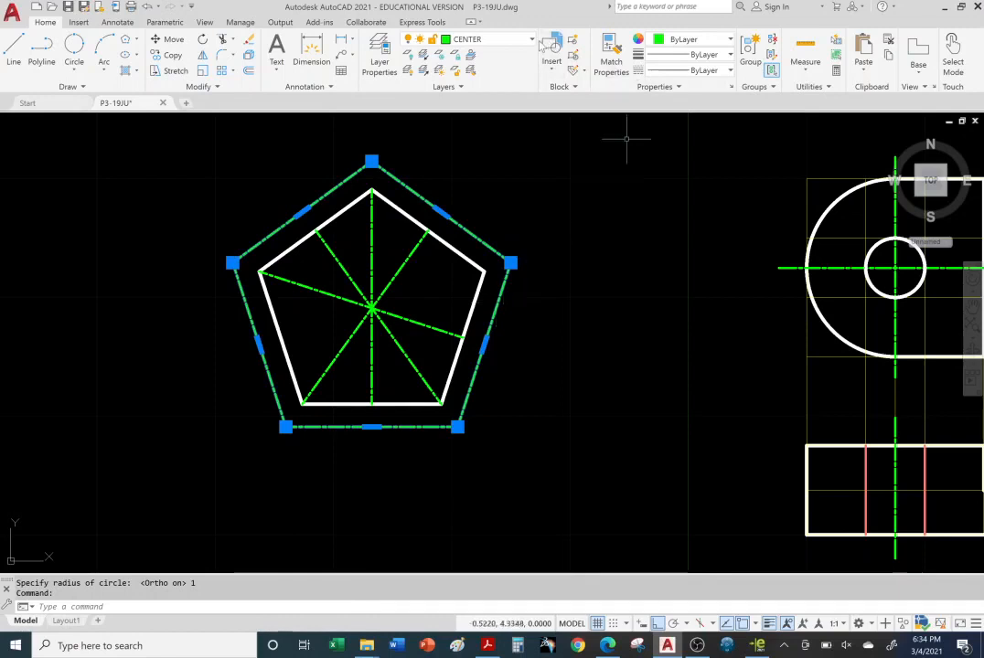
left_click(530, 40)
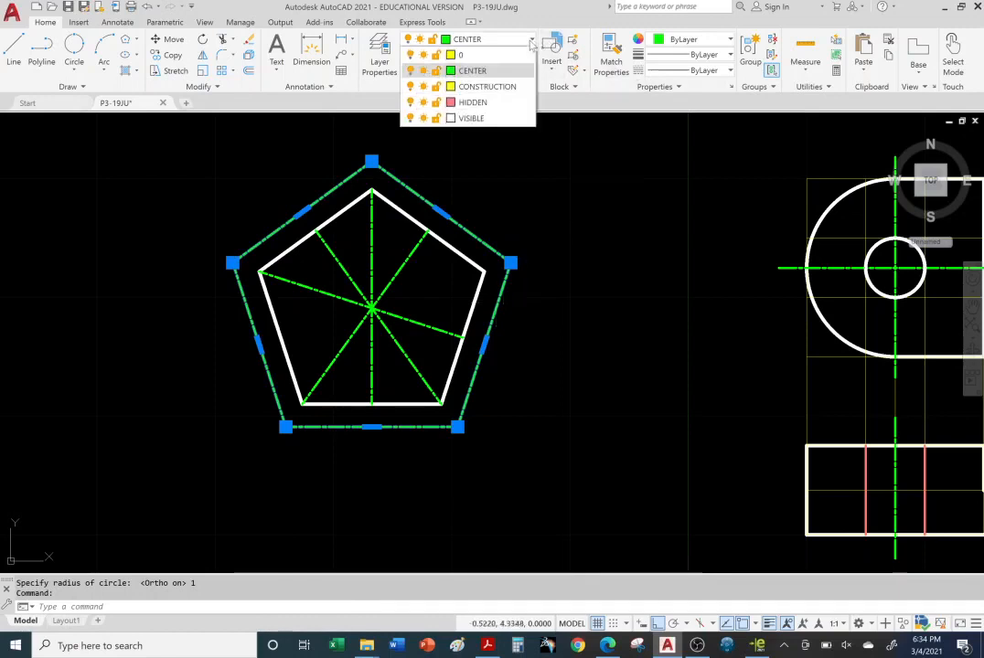
left_click(466, 103)
key("Escape")
key("Escape")
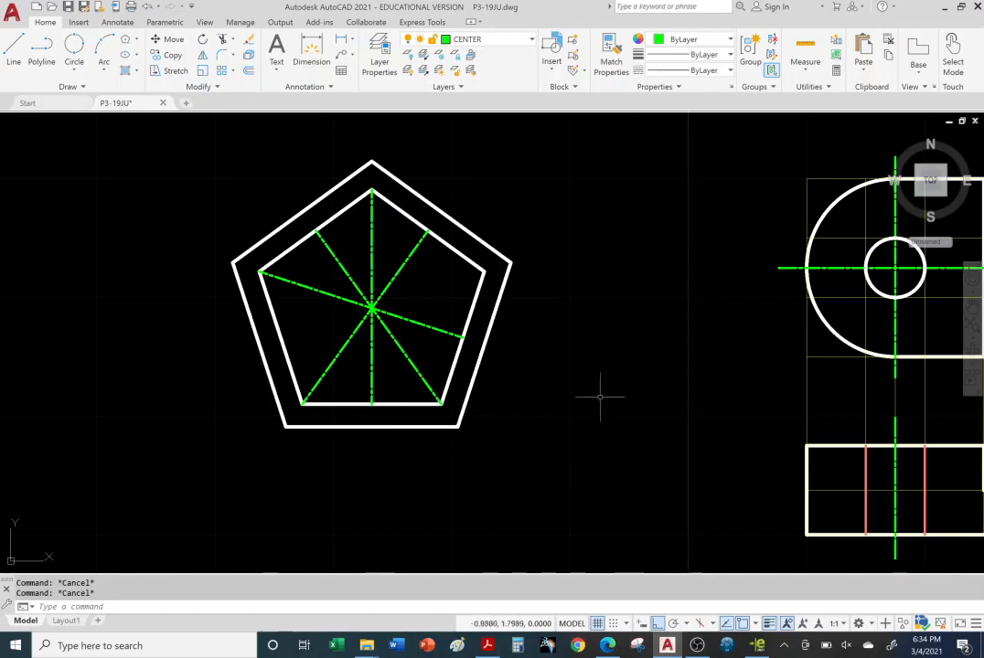
Step: Draw a circle of radius 1 centred on the intersection of the pentagon's centre lines
left_click(77, 73)
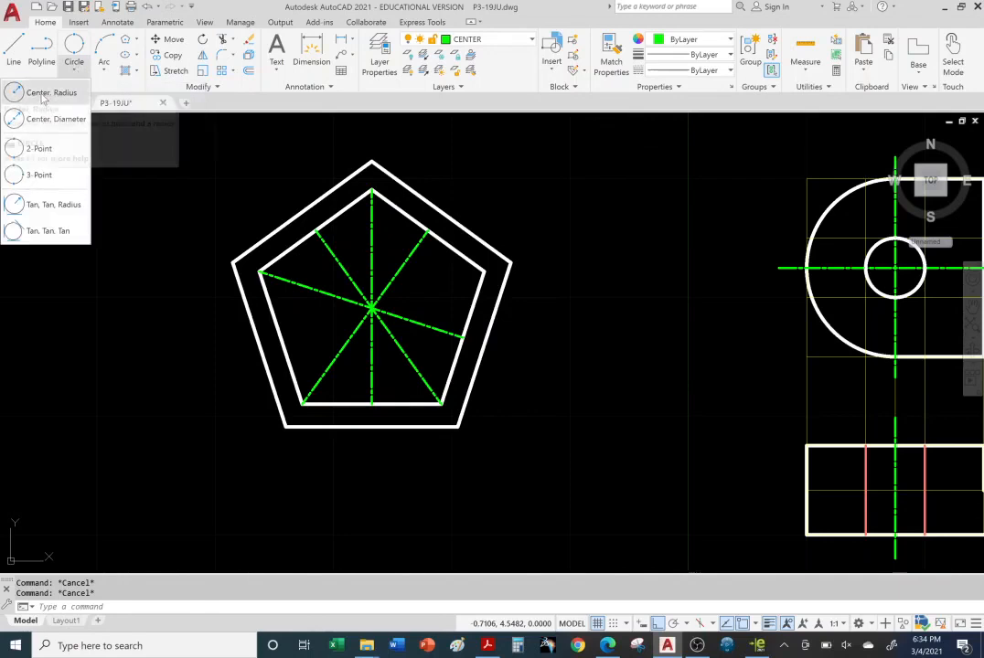
left_click(46, 94)
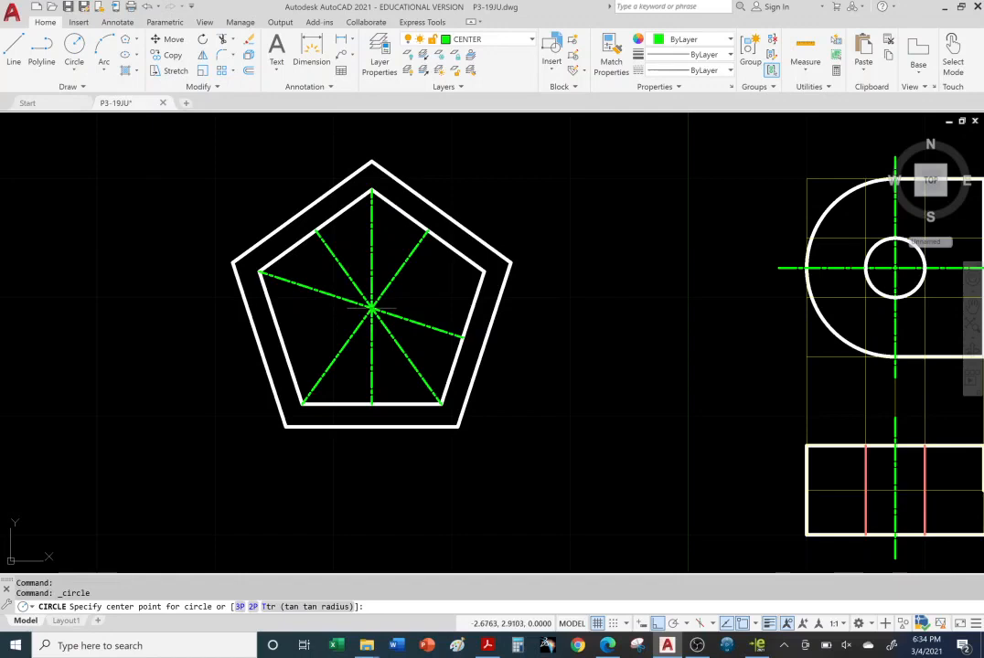
left_click(372, 309)
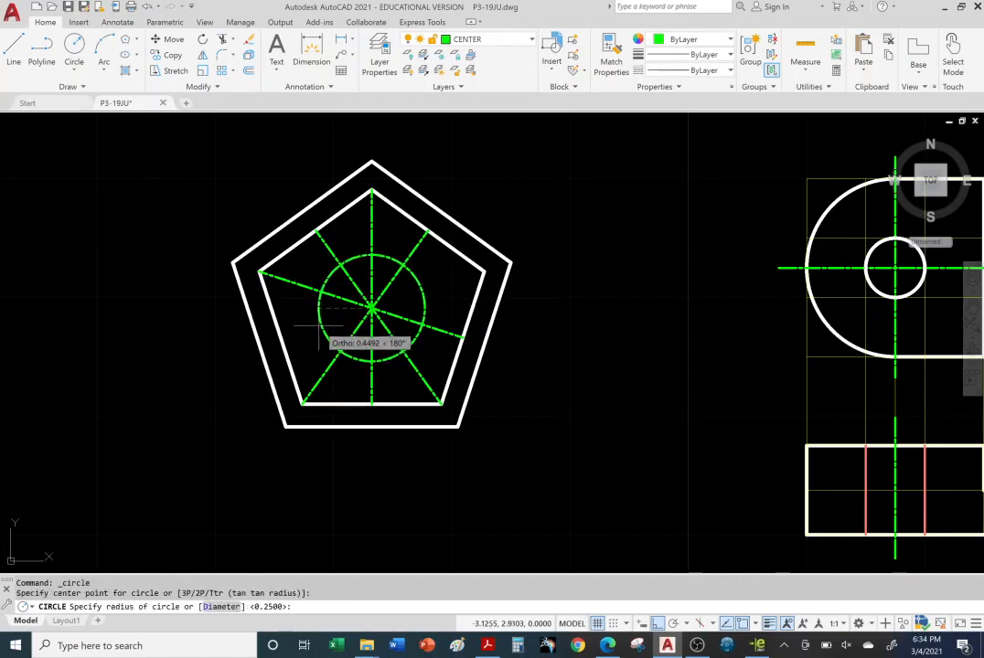
key("Return")
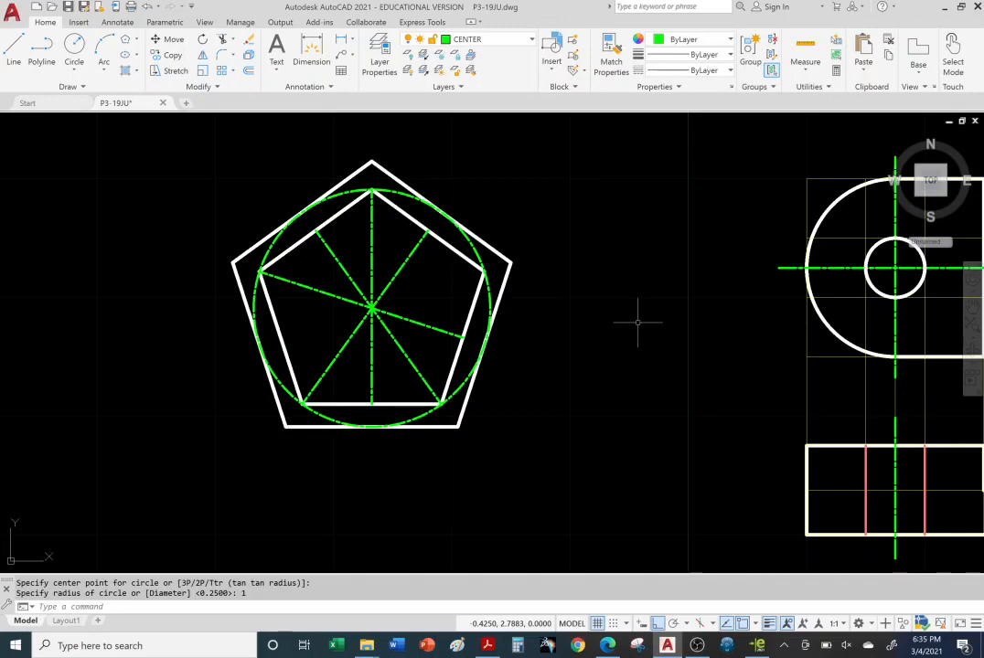
Step: Make VISIBLE the current layer
middle_click_drag(591, 358, 603, 372)
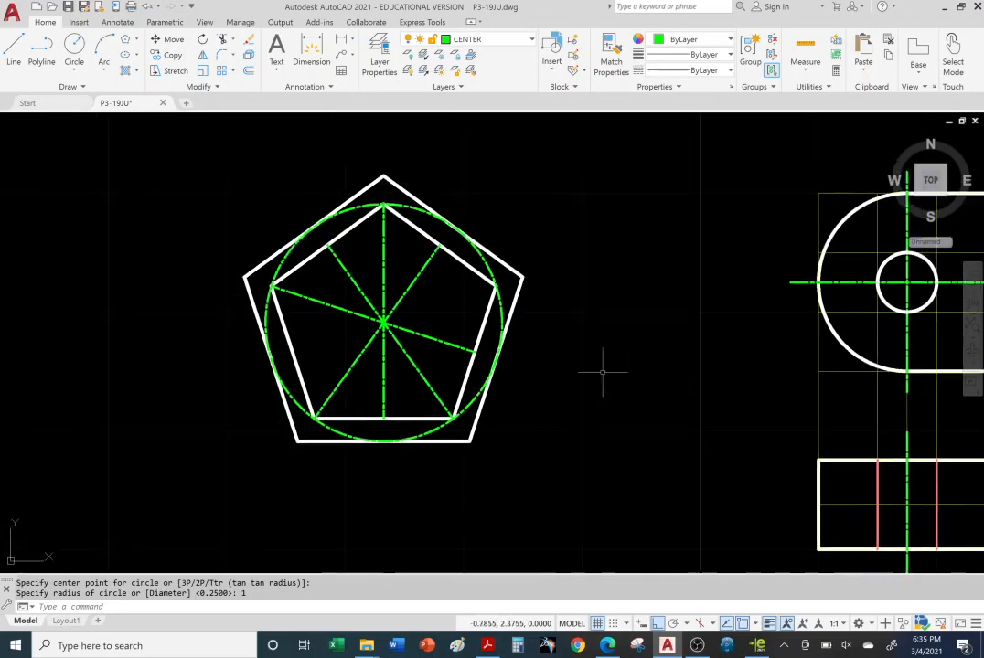
left_click(138, 56)
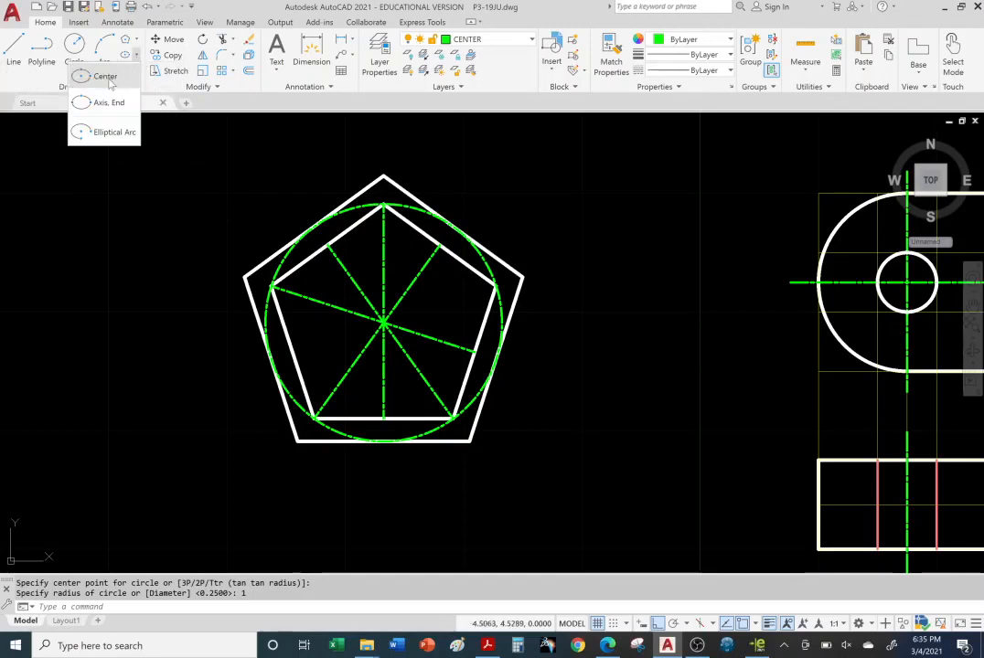
left_click(492, 41)
left_click(425, 102)
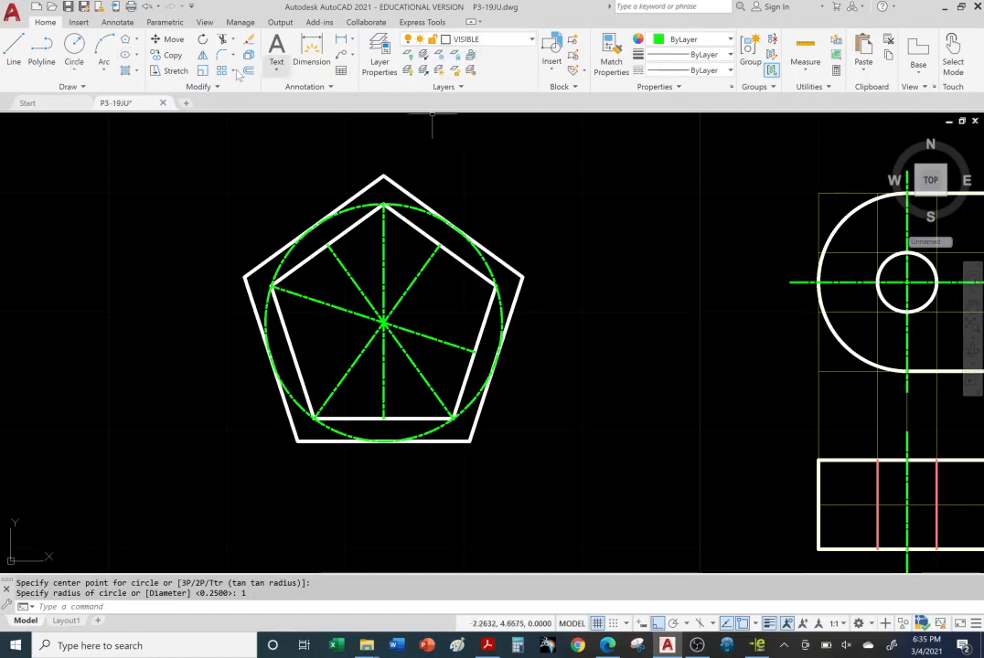
Step: Draw an ellipse by its center in the empty area left of the pentagons, wider than tall, with a horizontal half-axis of about 1.43
left_click(131, 59)
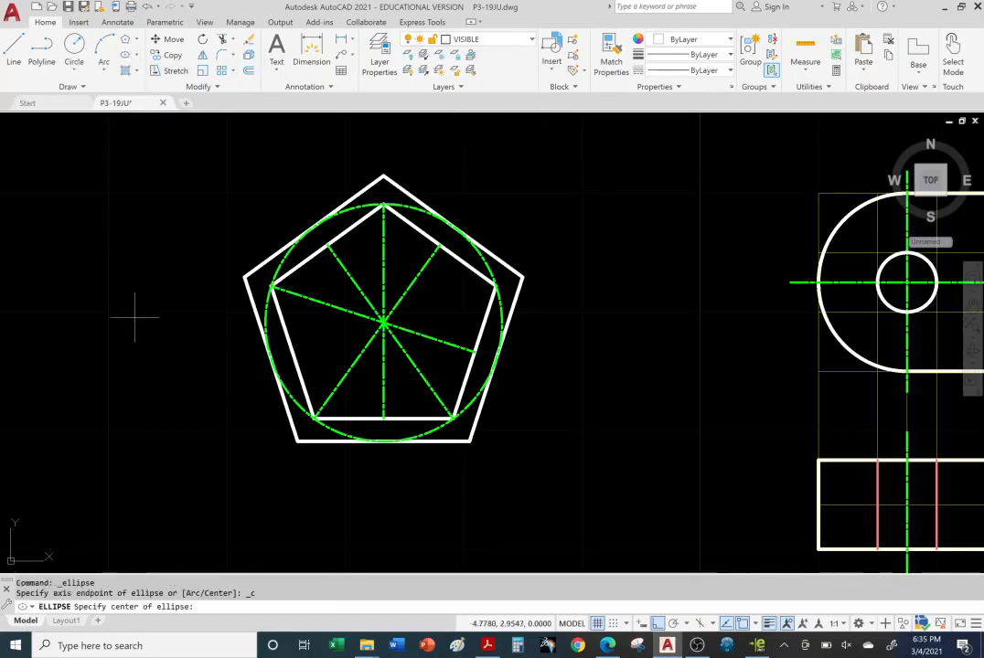
middle_click_drag(119, 298, 474, 338)
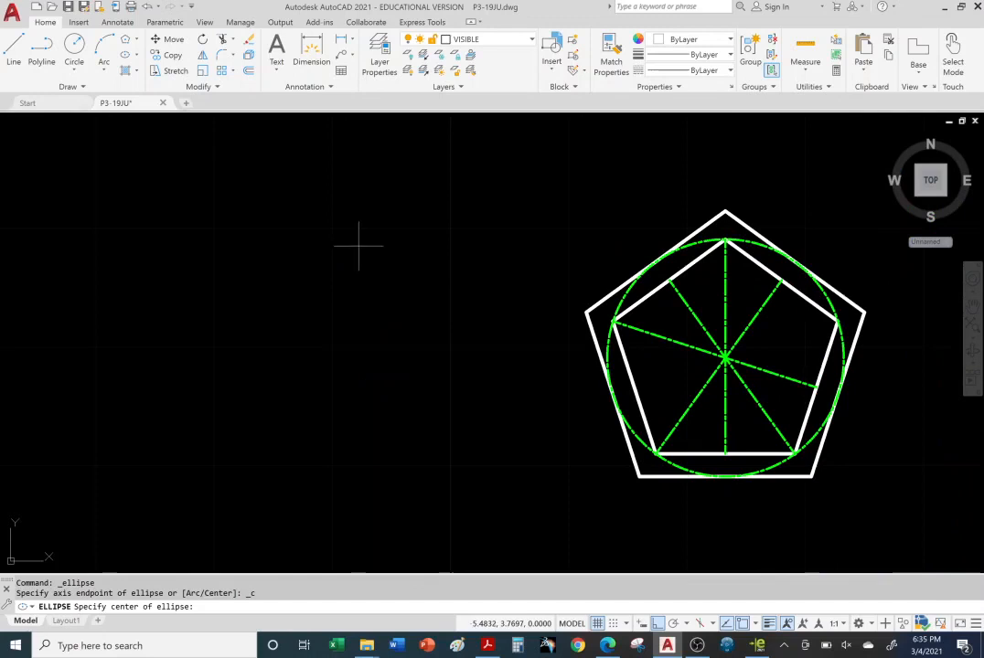
left_click(268, 310)
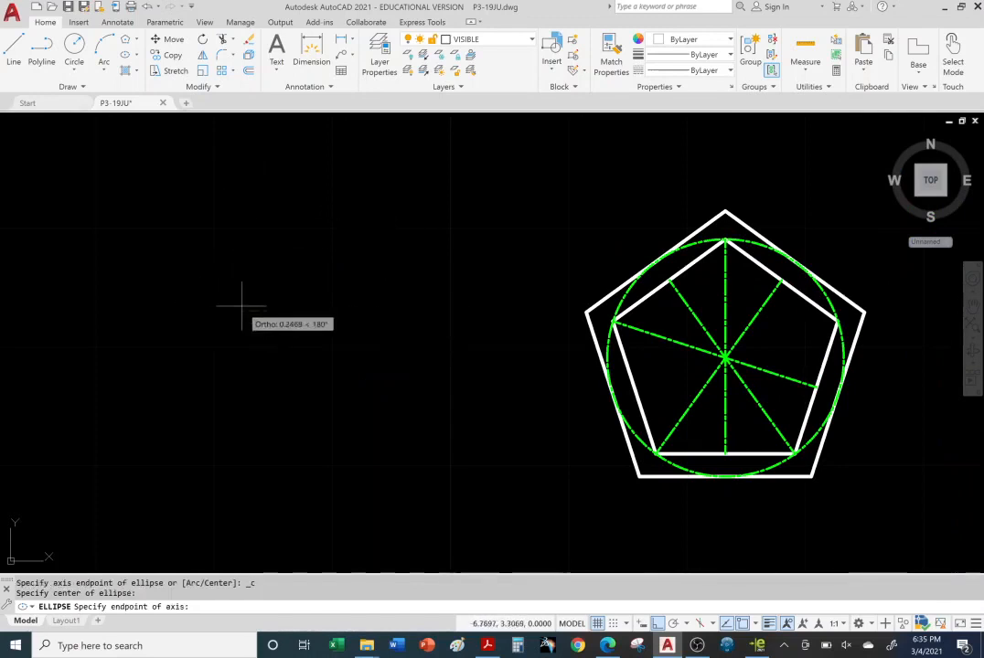
left_click(262, 197)
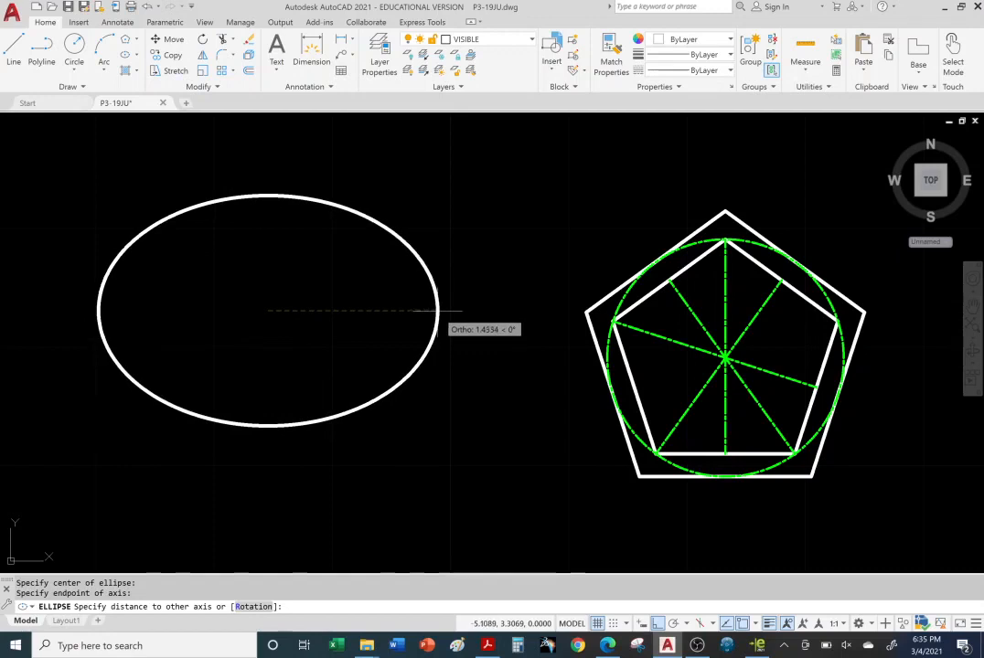
left_click(438, 311)
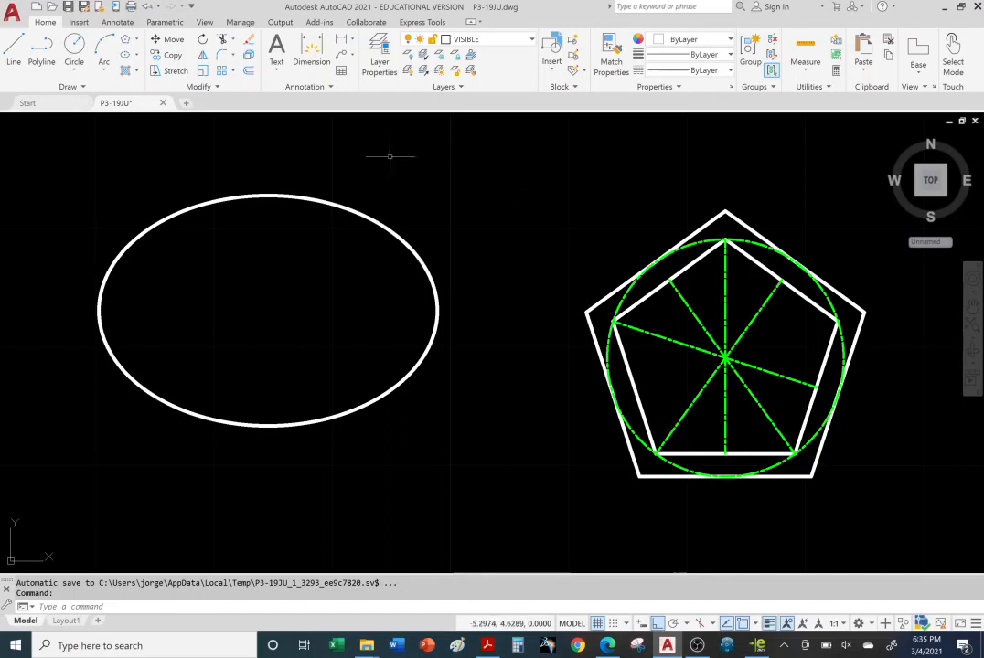
left_click(136, 55)
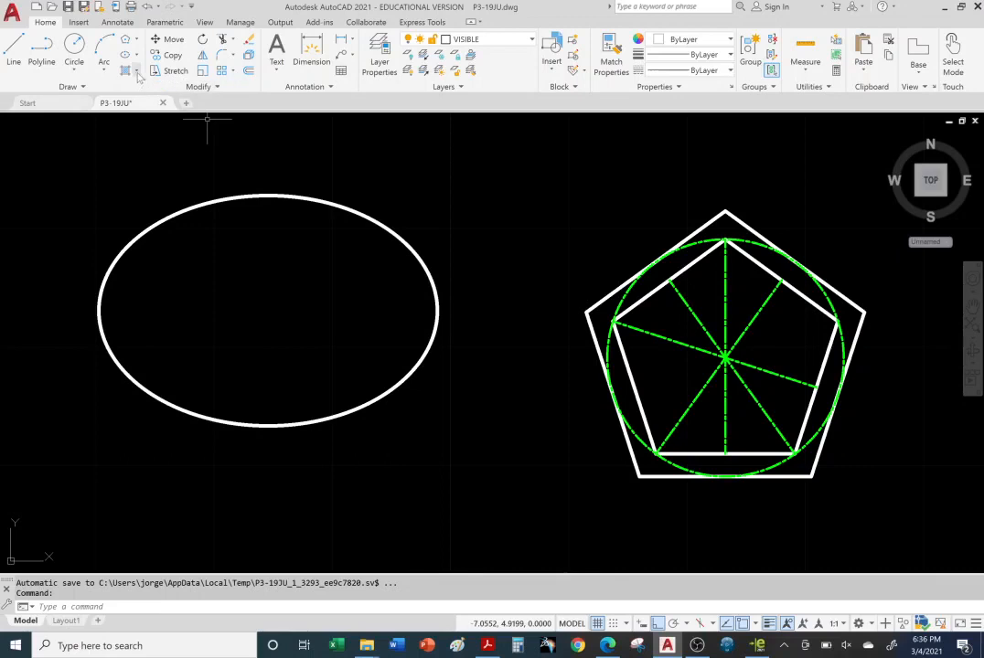
scroll(268, 268, "up", 2)
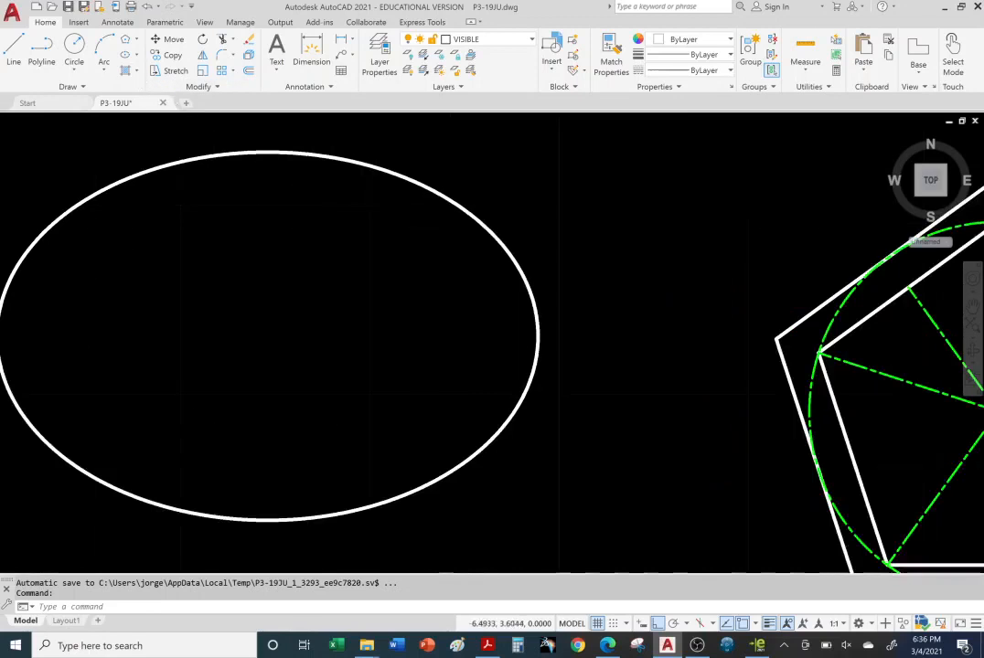
Step: Hatch the inside of the ellipse with the ANSI31 pattern at scale 1
scroll(268, 268, "down", 2)
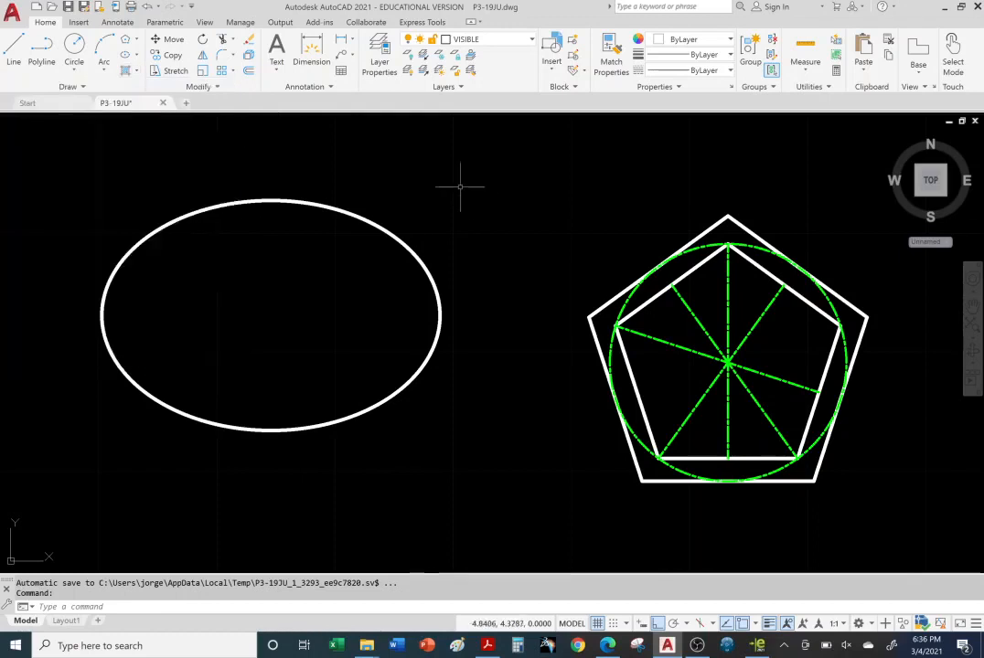
left_click(137, 71)
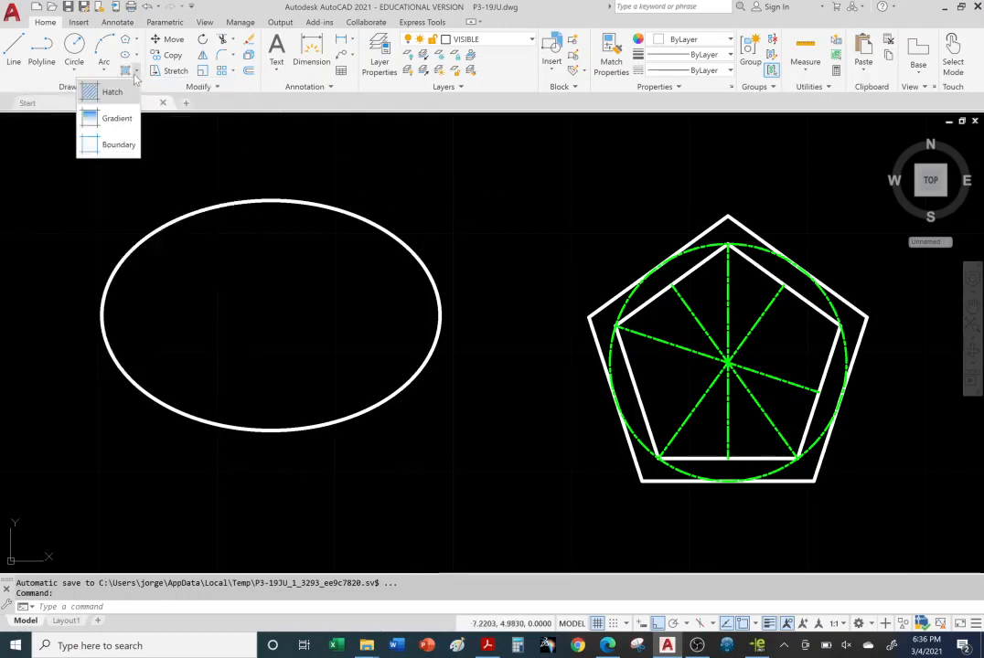
left_click(88, 92)
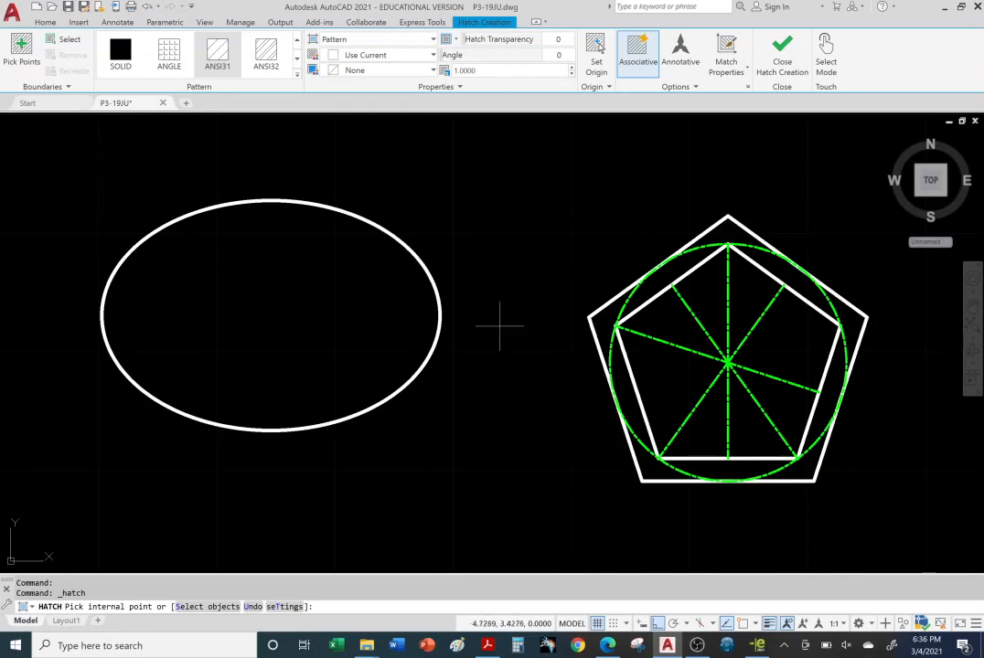
left_click(278, 272)
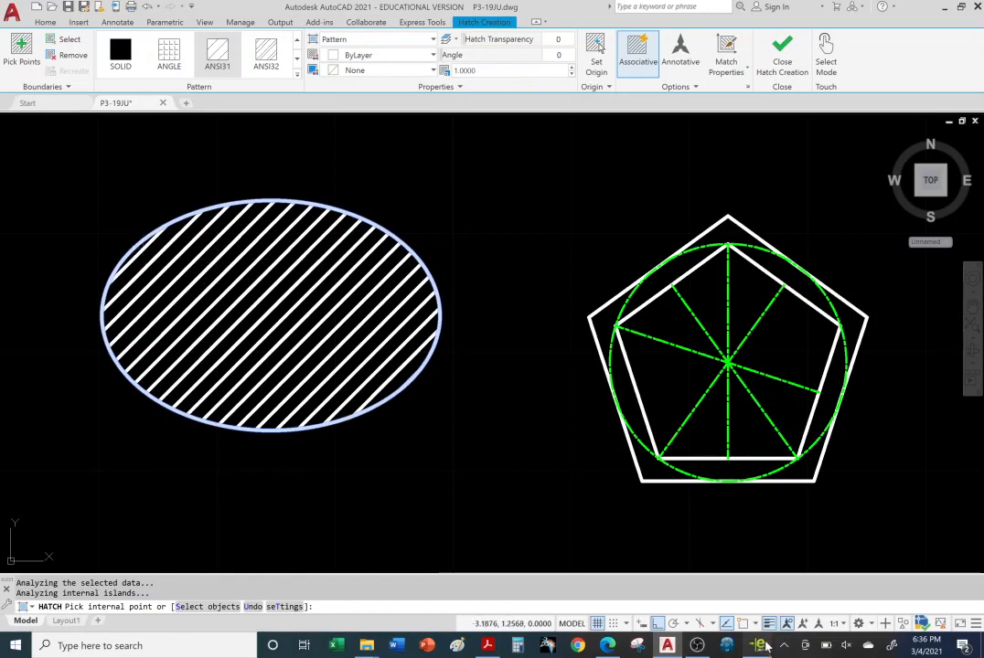
Step: Switch to eDrawings and open the model P3-31.3dxml
left_click(763, 645)
left_click(150, 16)
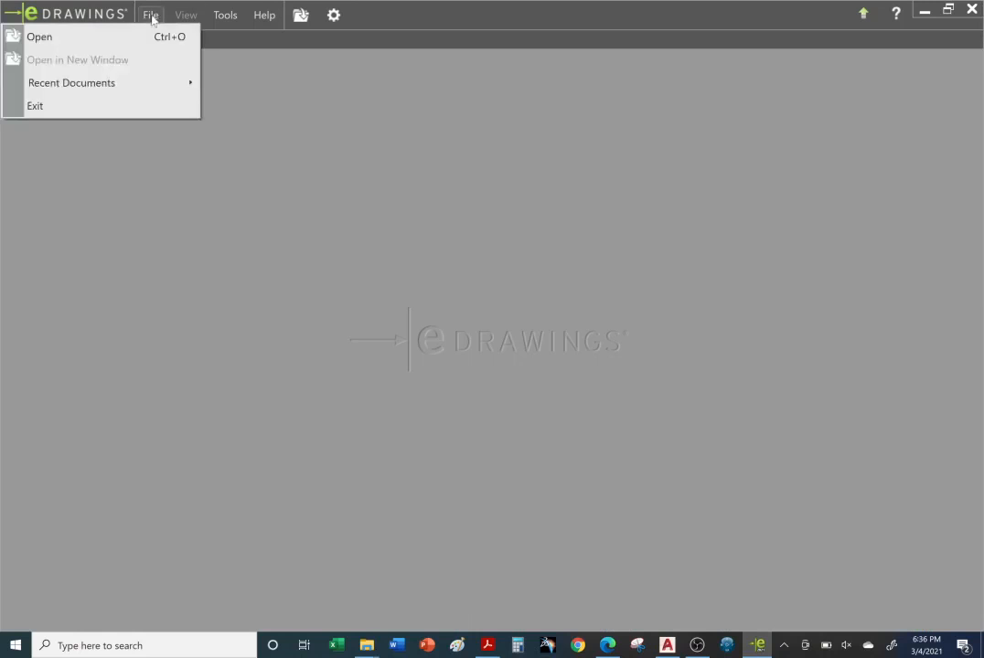
left_click(79, 40)
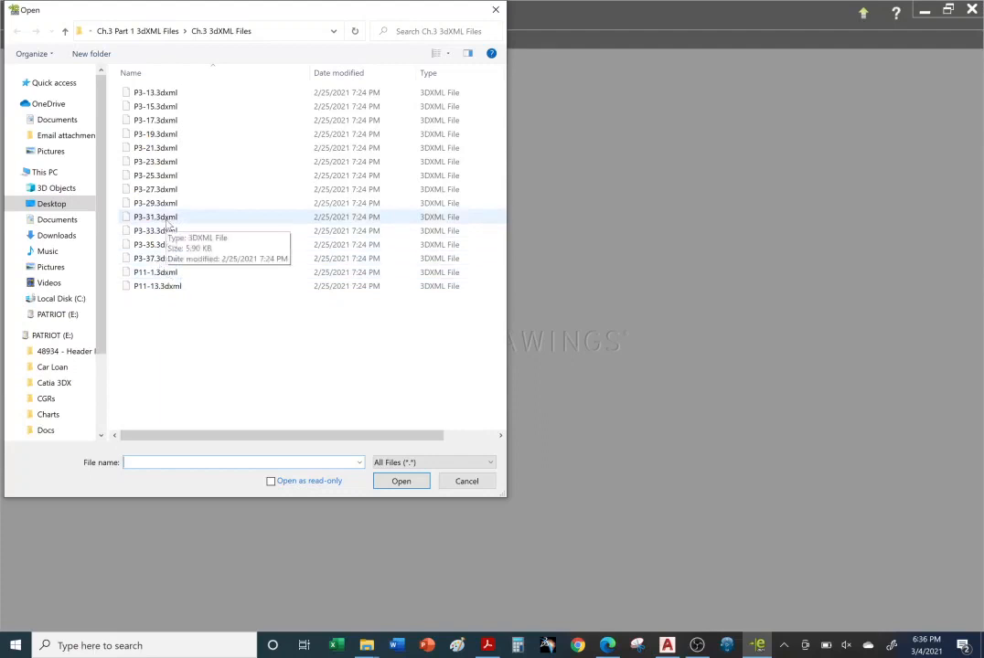
double_click(157, 217)
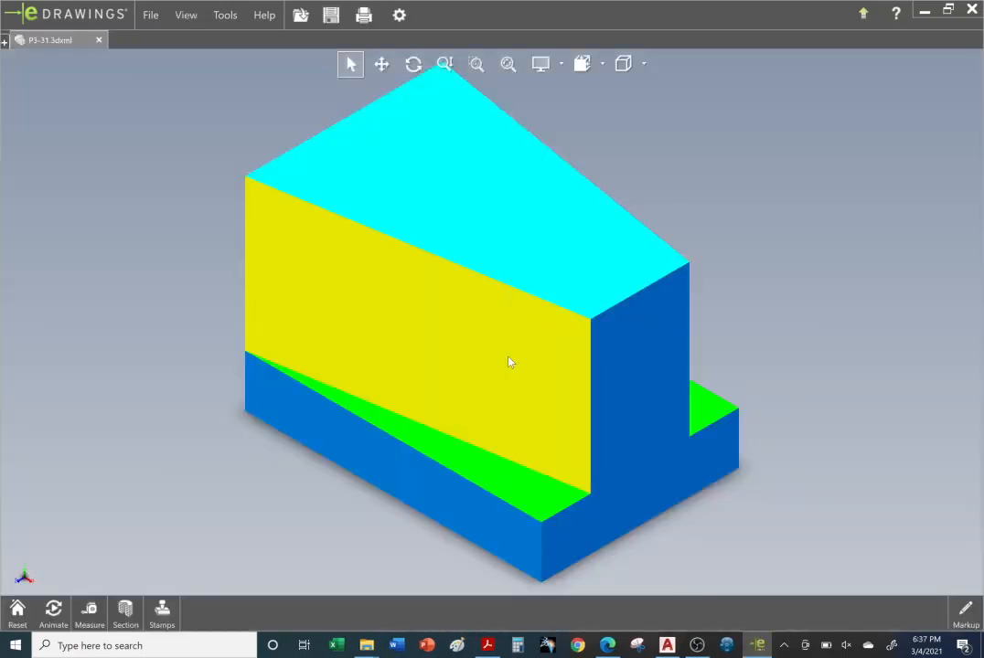
Step: Close the P3-31 model and open P11-13.3dxml instead
left_click(99, 40)
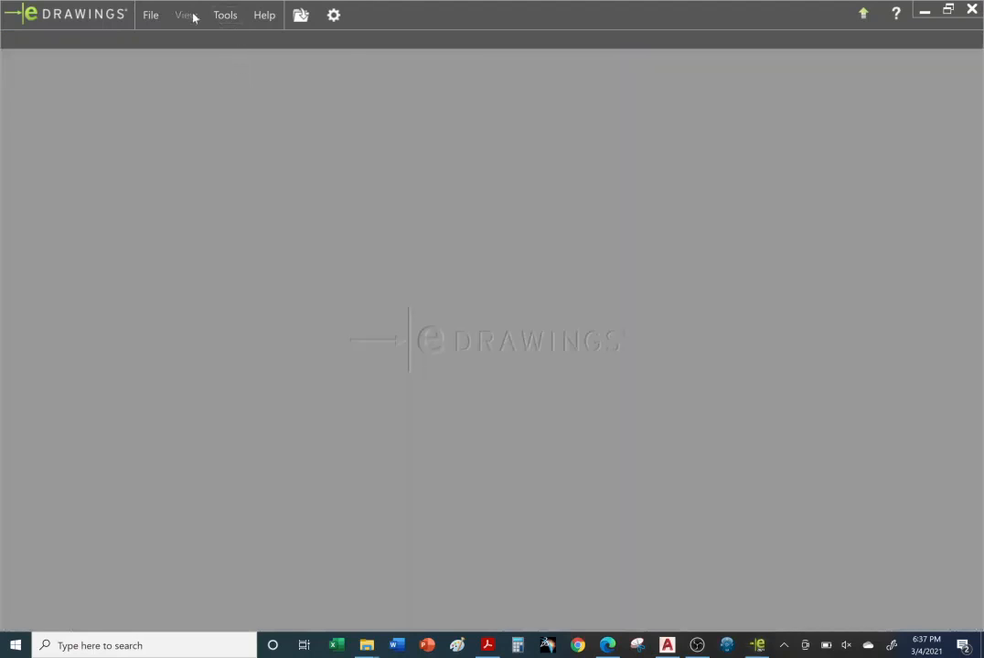
left_click(151, 16)
left_click(68, 39)
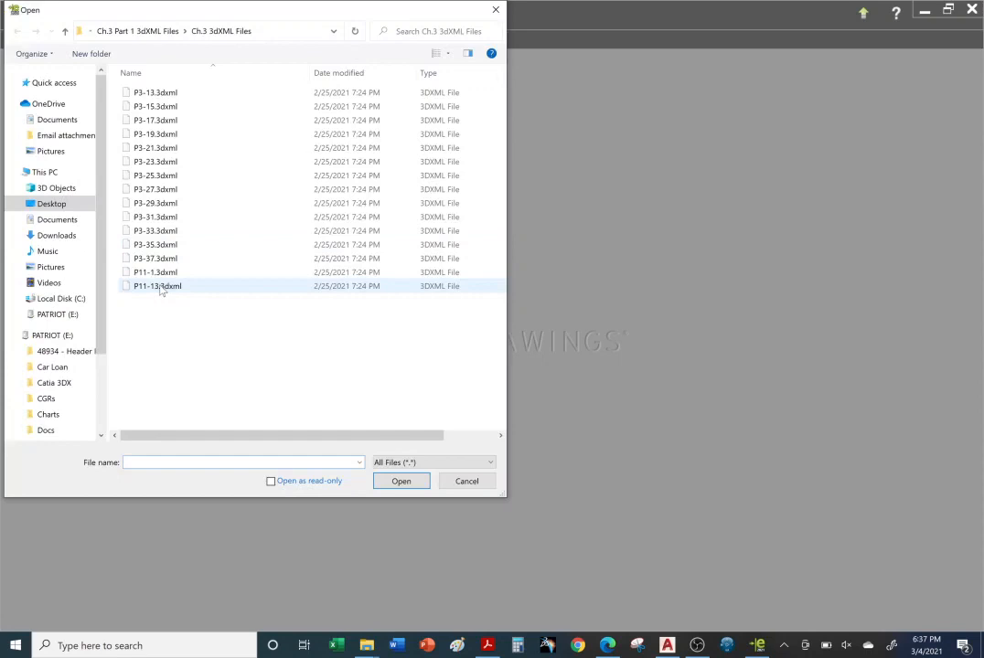
double_click(160, 288)
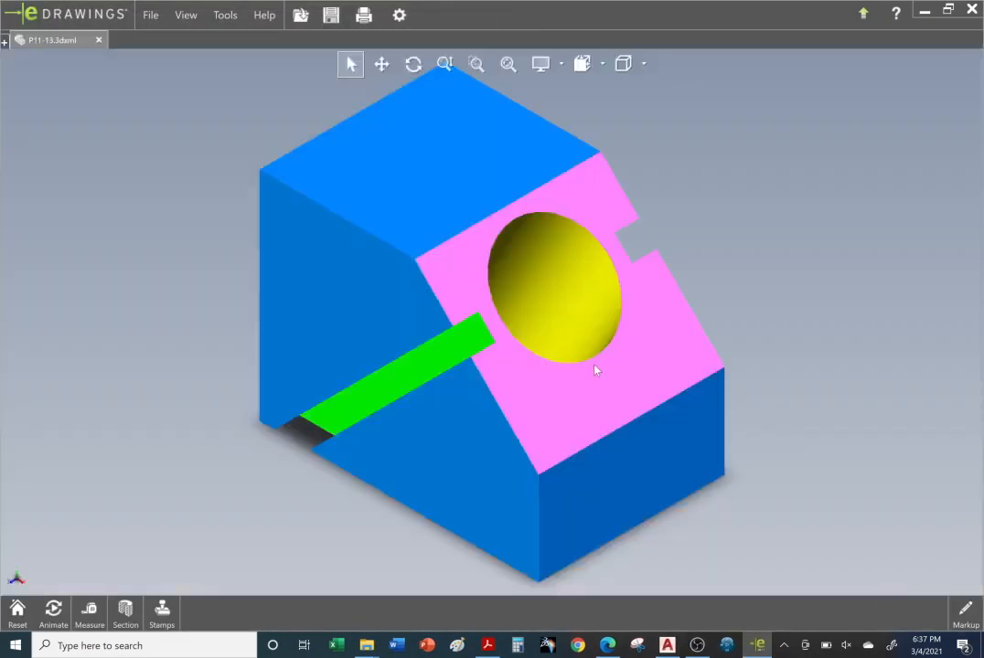
Step: Section the P11-13 part through its inclined cylindrical hole and examine the cut faces from several angles
left_click(642, 65)
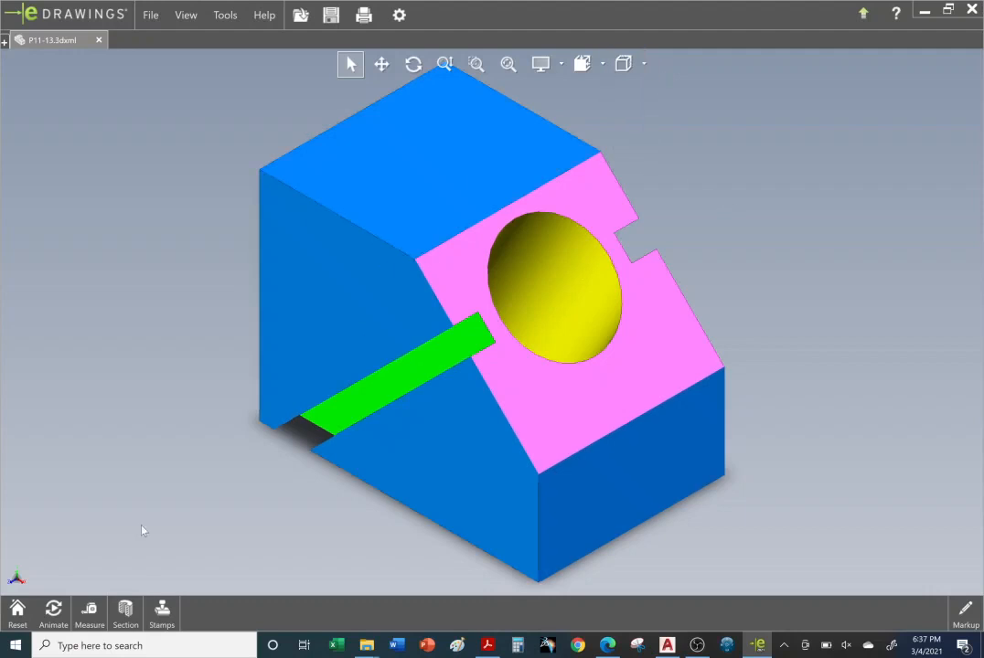
left_click(123, 614)
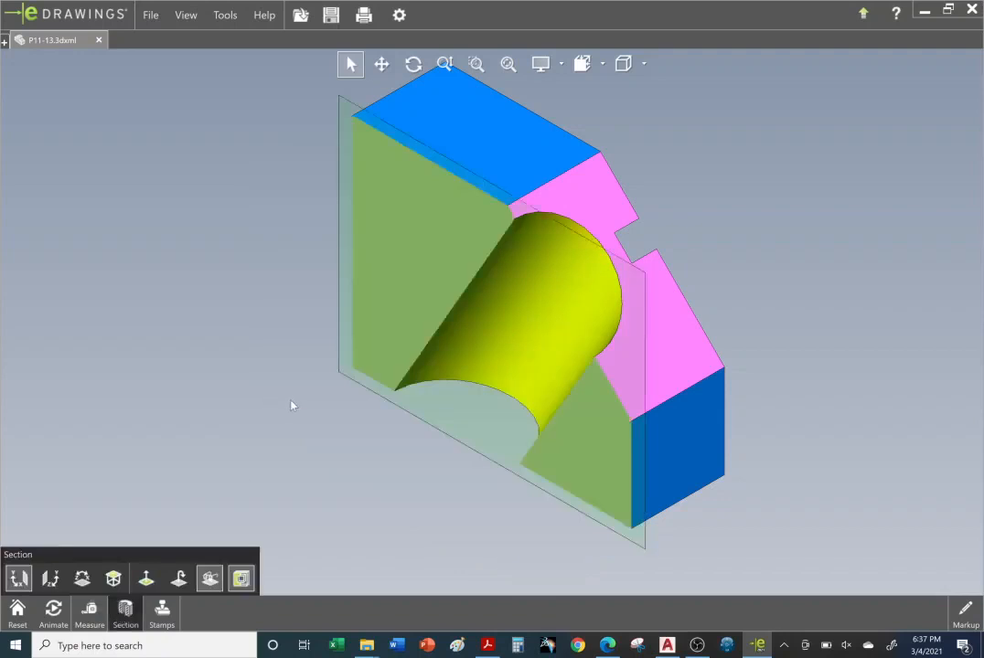
left_click_drag(292, 405, 339, 329)
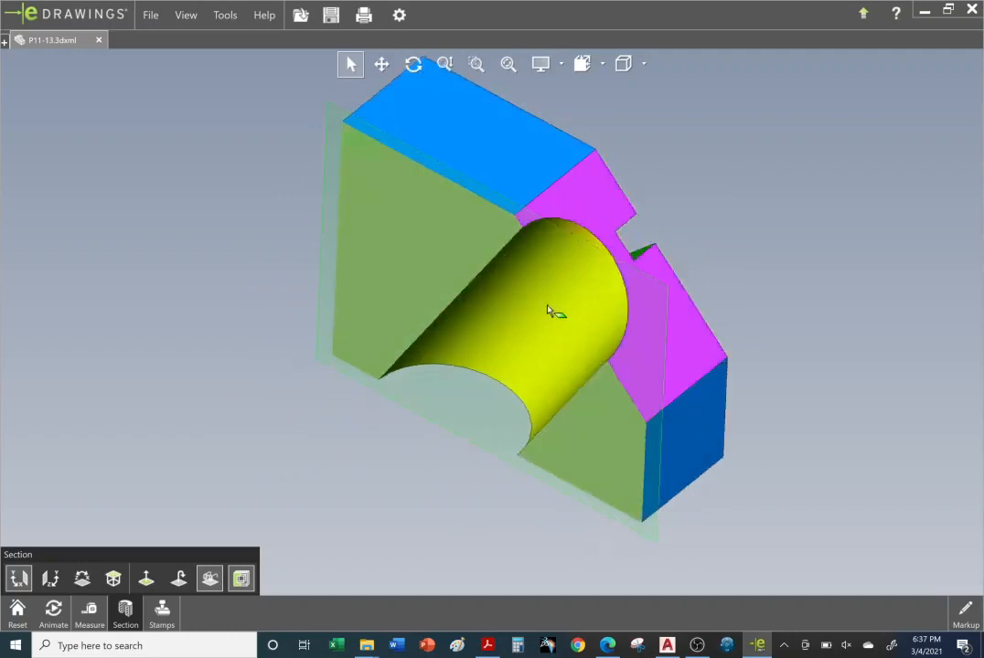
mouse_move(548, 309)
left_mouse_down()
mouse_move(487, 377)
mouse_move(397, 445)
mouse_move(538, 345)
mouse_move(450, 406)
mouse_move(549, 325)
left_mouse_up()
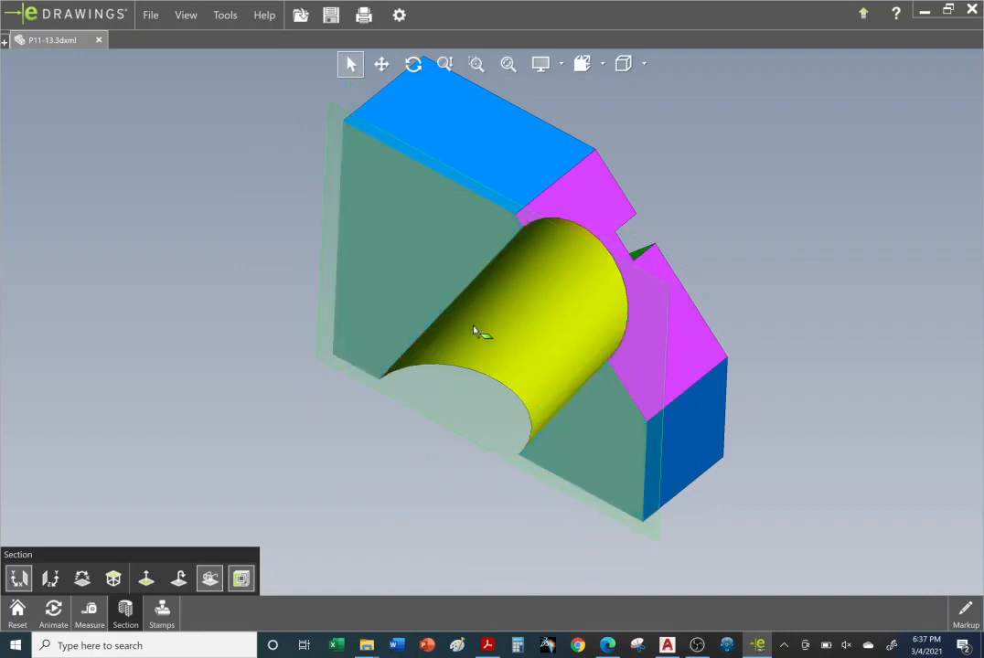
left_click_drag(541, 318, 564, 422)
middle_click_drag(597, 394, 700, 345)
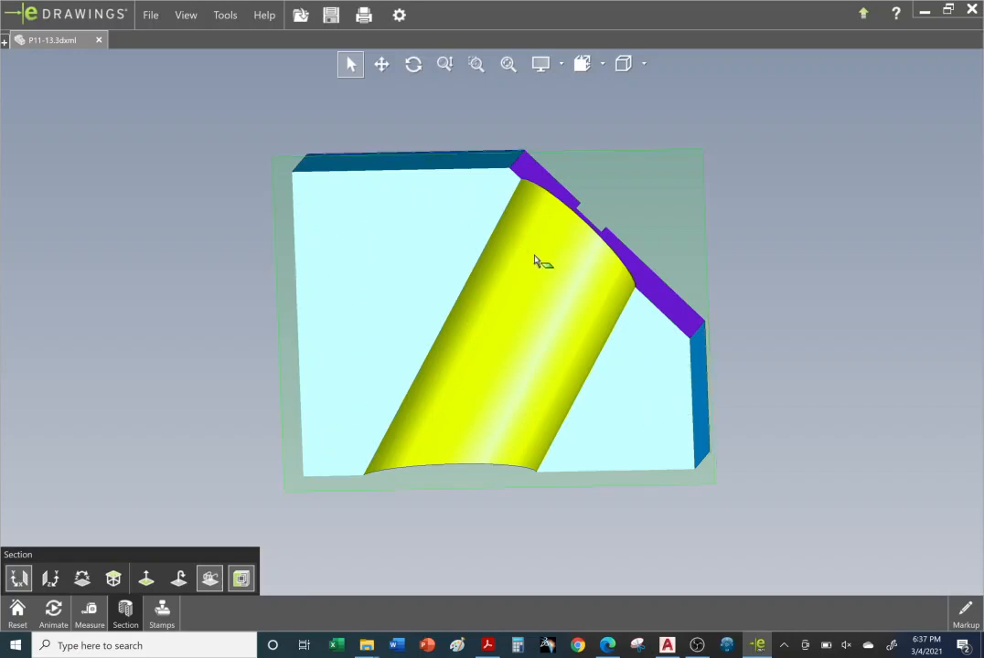
middle_click_drag(491, 389, 501, 363)
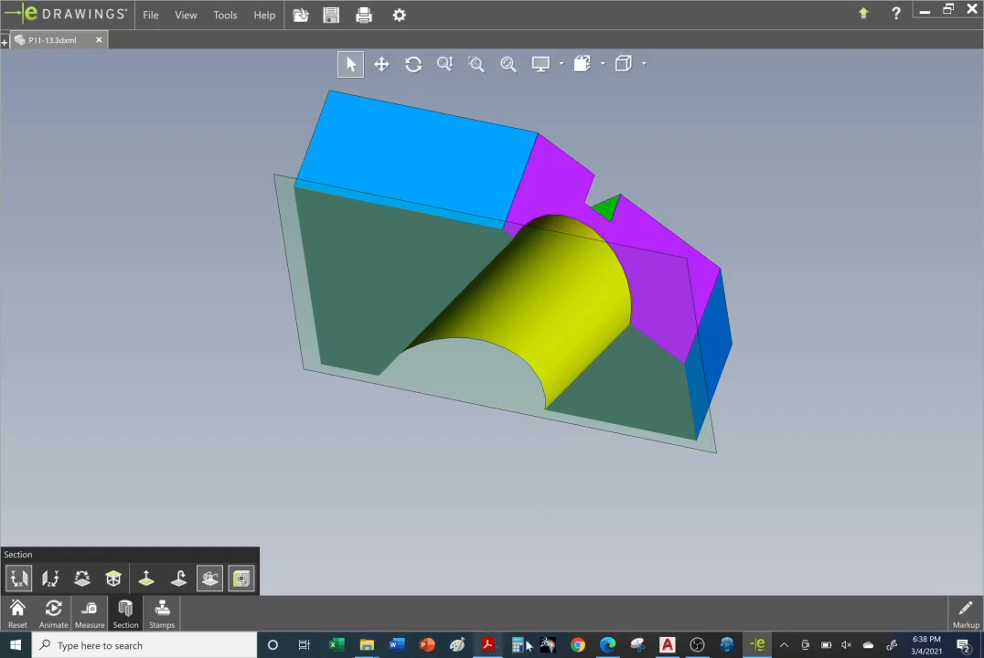
Step: Switch back to AutoCAD and finish the ellipse's hatch
left_click(667, 646)
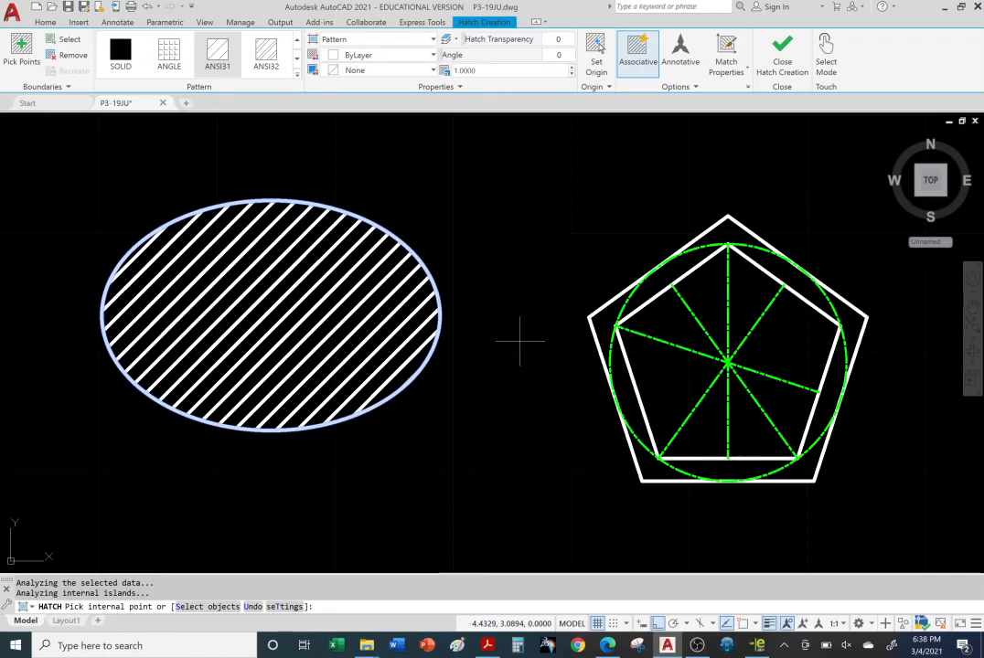
left_click(783, 52)
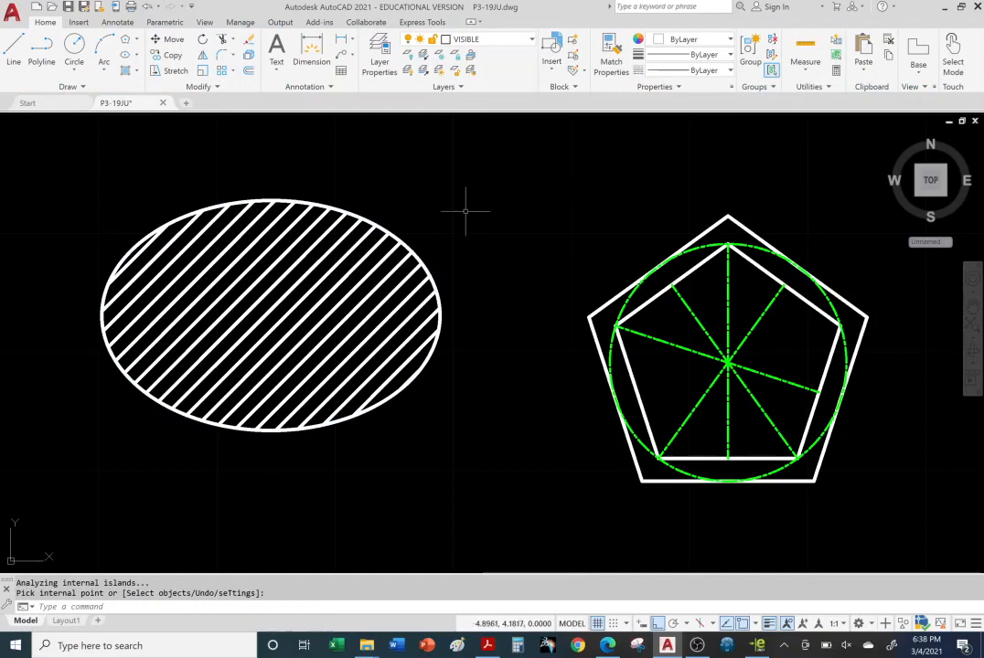
left_click(137, 72)
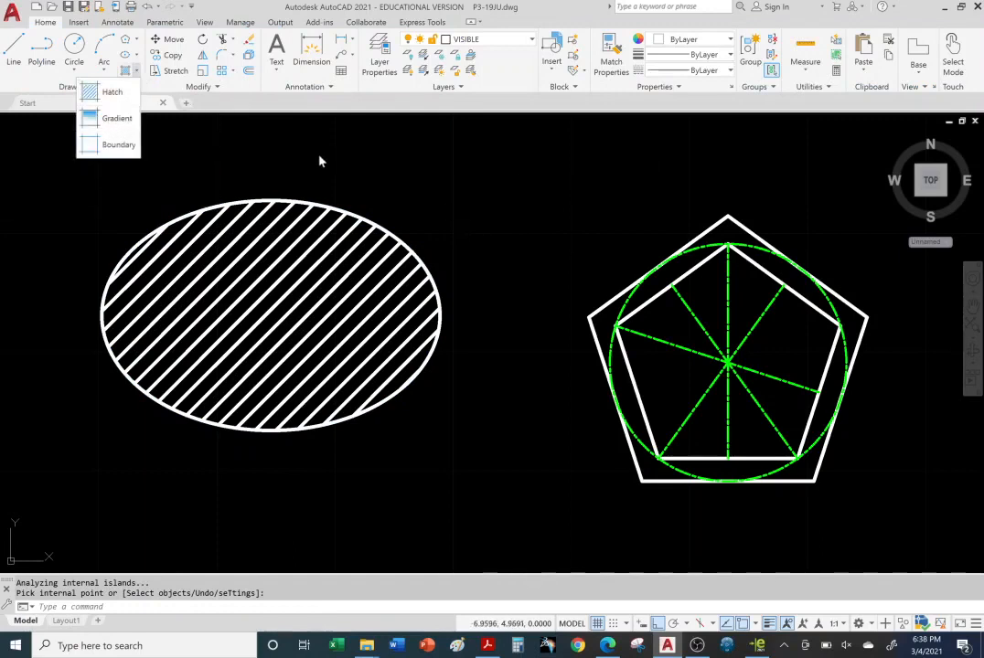
left_click(492, 203)
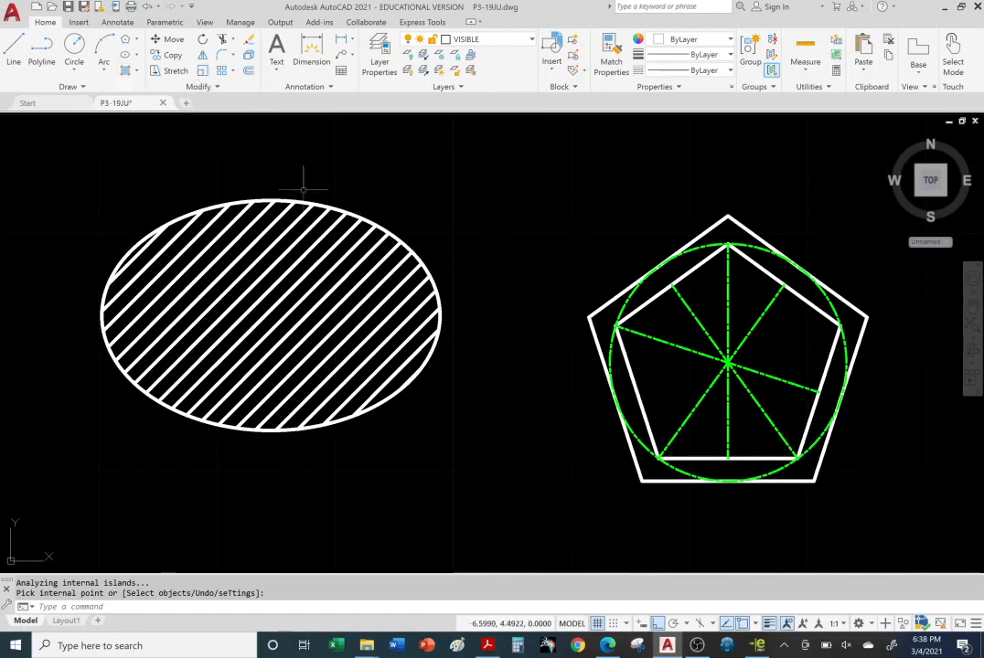
Step: Select both pentagons together with their circle and centre lines
middle_click_drag(522, 231, 482, 227)
middle_click_drag(230, 227, 231, 227)
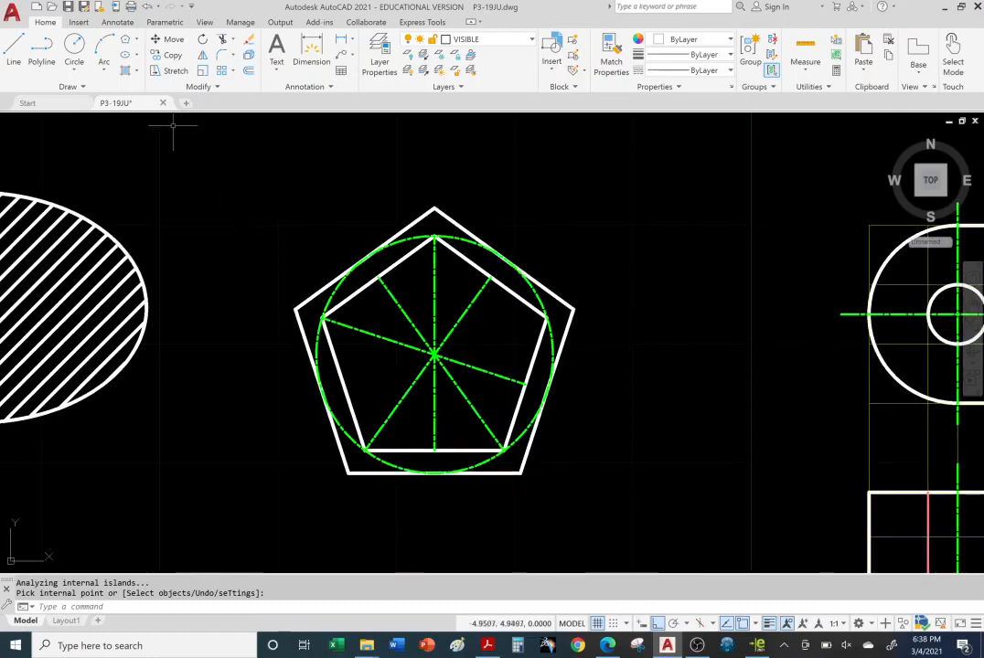
mouse_move(234, 180)
left_mouse_down()
mouse_move(616, 245)
mouse_move(617, 518)
mouse_move(257, 492)
mouse_move(243, 475)
left_mouse_up()
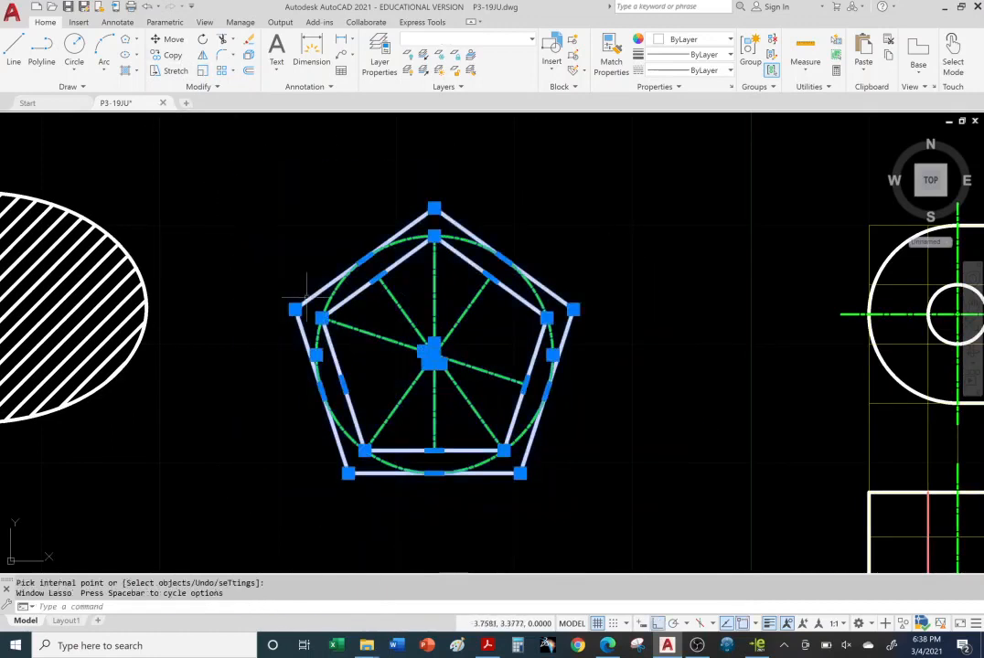
Step: Move the complete double-pentagon figure from its centre horizontally to the right, leaving it just before the multiview drawing
middle_click_drag(341, 340, 265, 335)
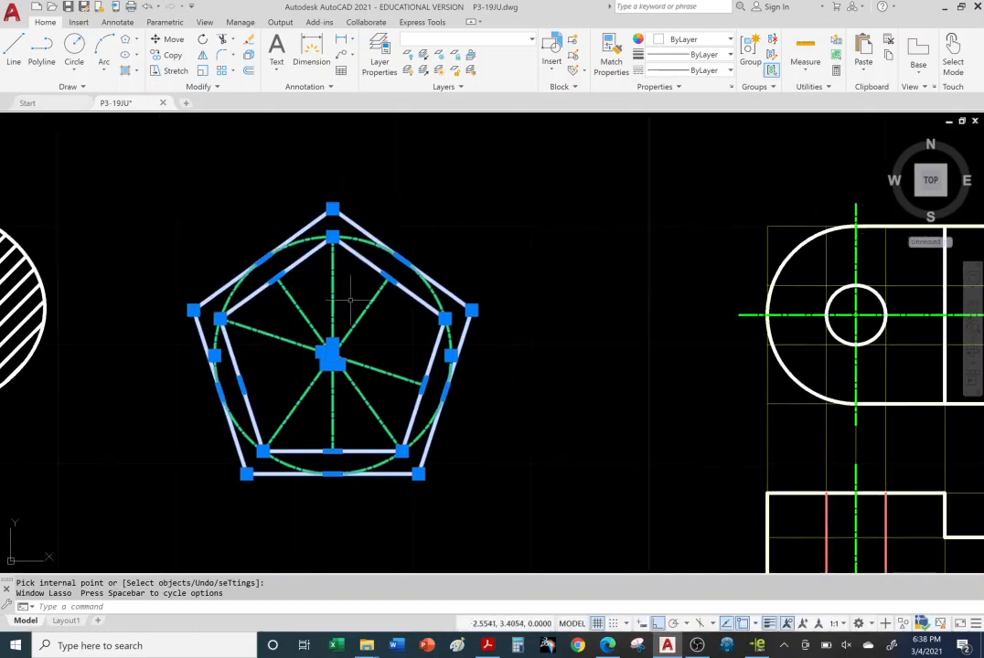
left_click(168, 41)
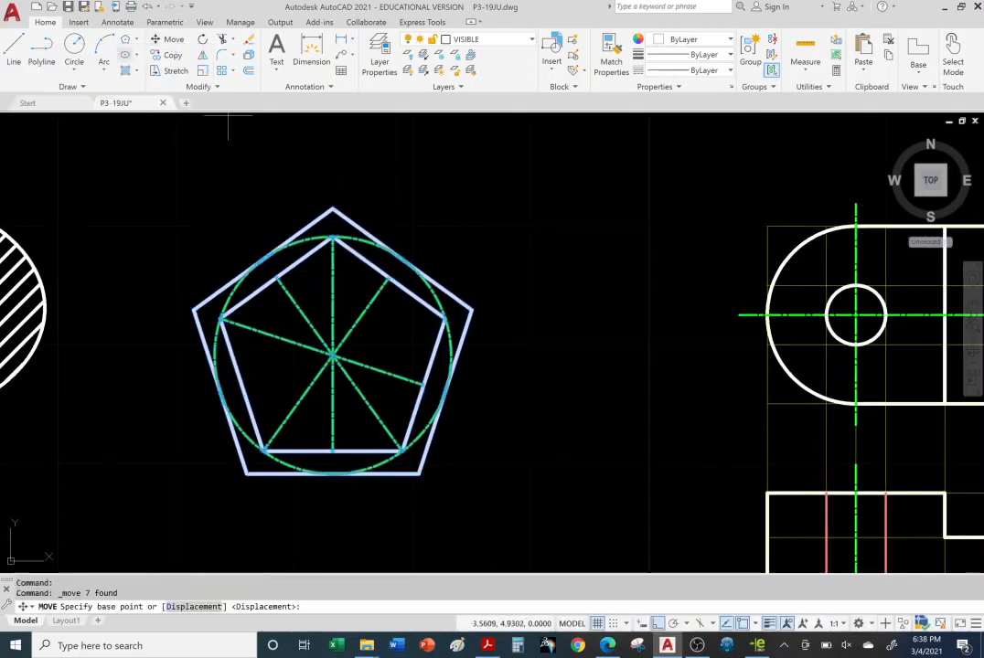
left_click(332, 355)
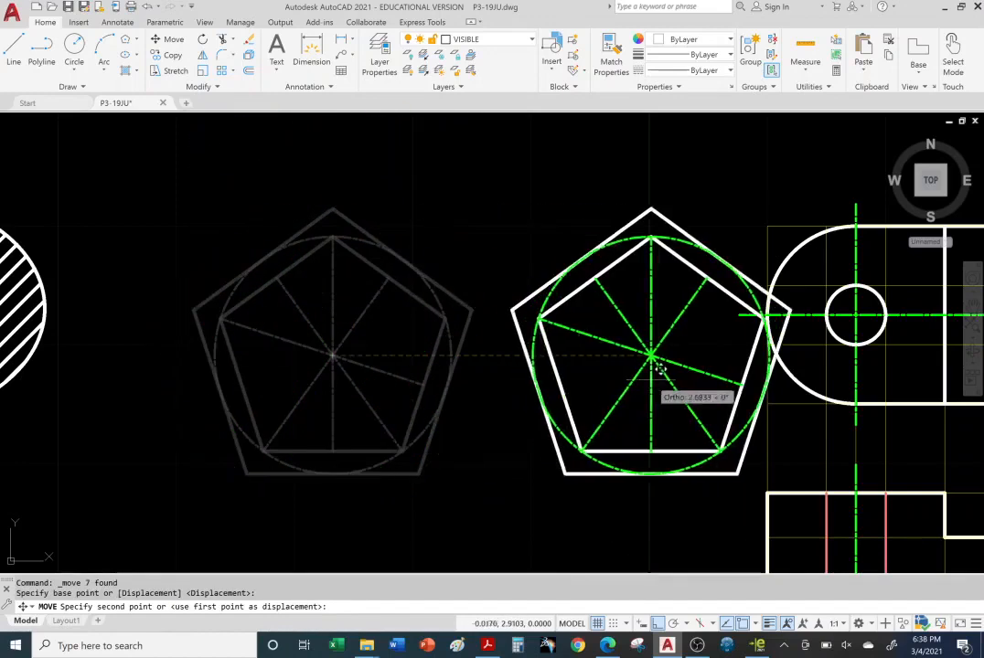
key("F8")
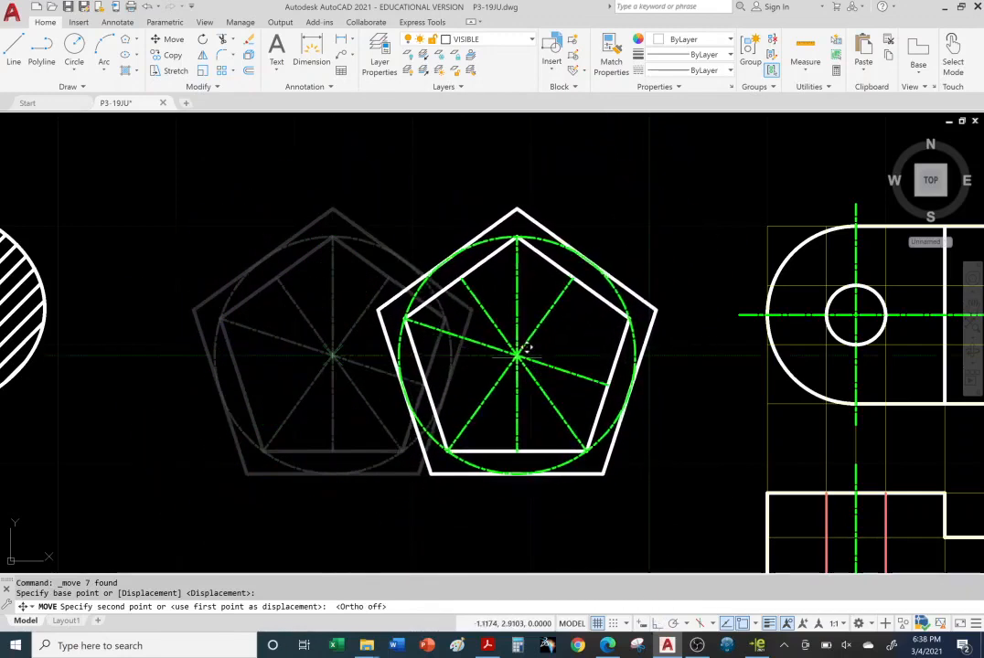
left_click(516, 356)
Step: Copy the whole pentagon figure from its centre, placing the first copy directly below the original with ortho on
mouse_move(293, 295)
middle_mouse_down()
mouse_move(263, 336)
mouse_move(226, 286)
middle_mouse_up()
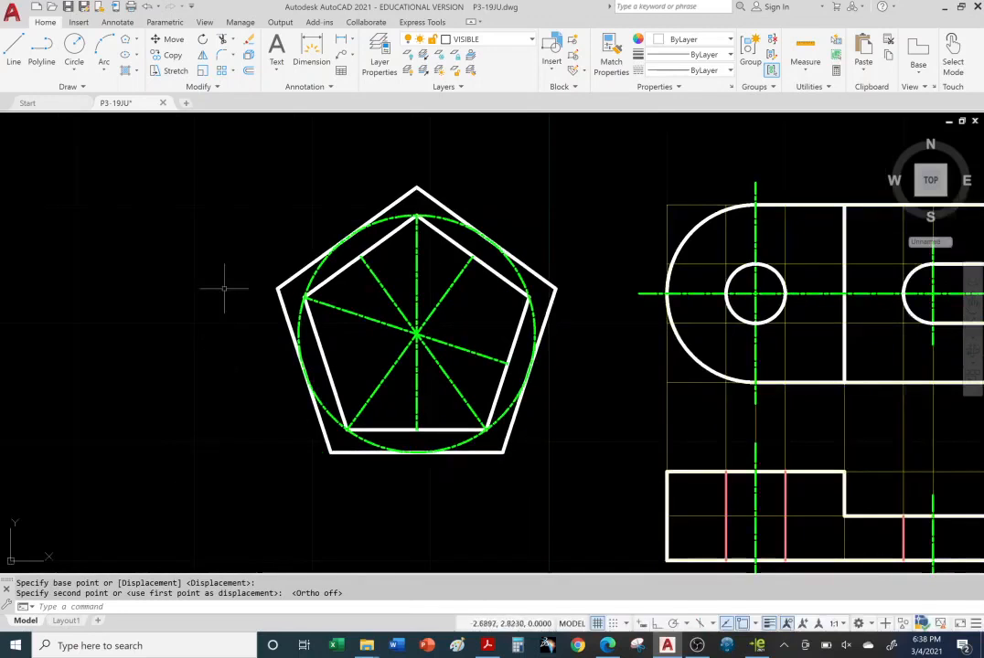
mouse_move(229, 169)
left_mouse_down()
mouse_move(358, 136)
mouse_move(583, 219)
mouse_move(611, 352)
mouse_move(591, 441)
mouse_move(503, 487)
mouse_move(233, 456)
left_mouse_up()
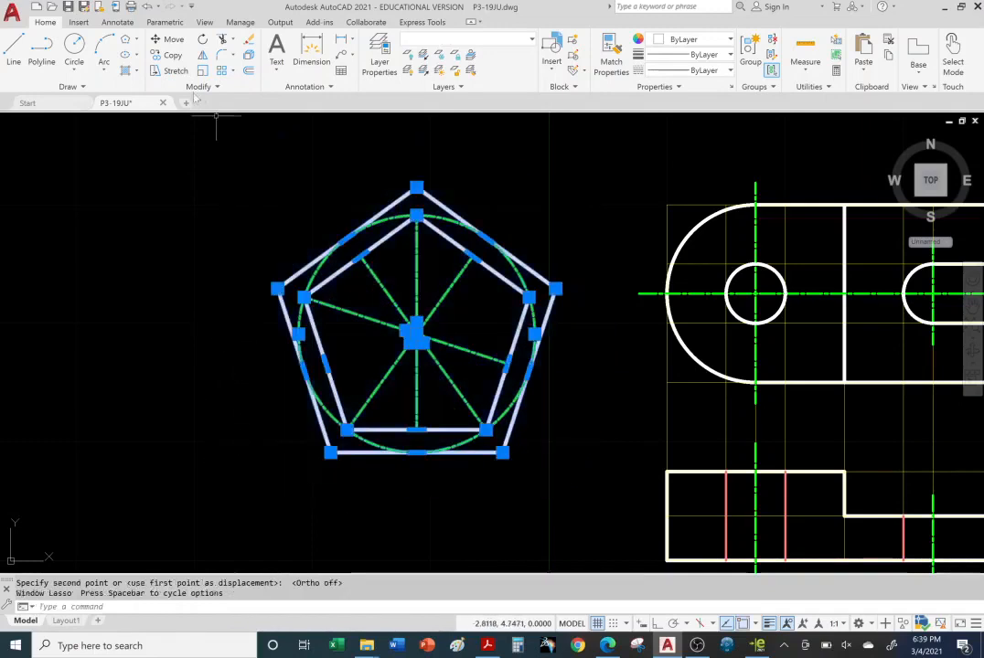
left_click(167, 55)
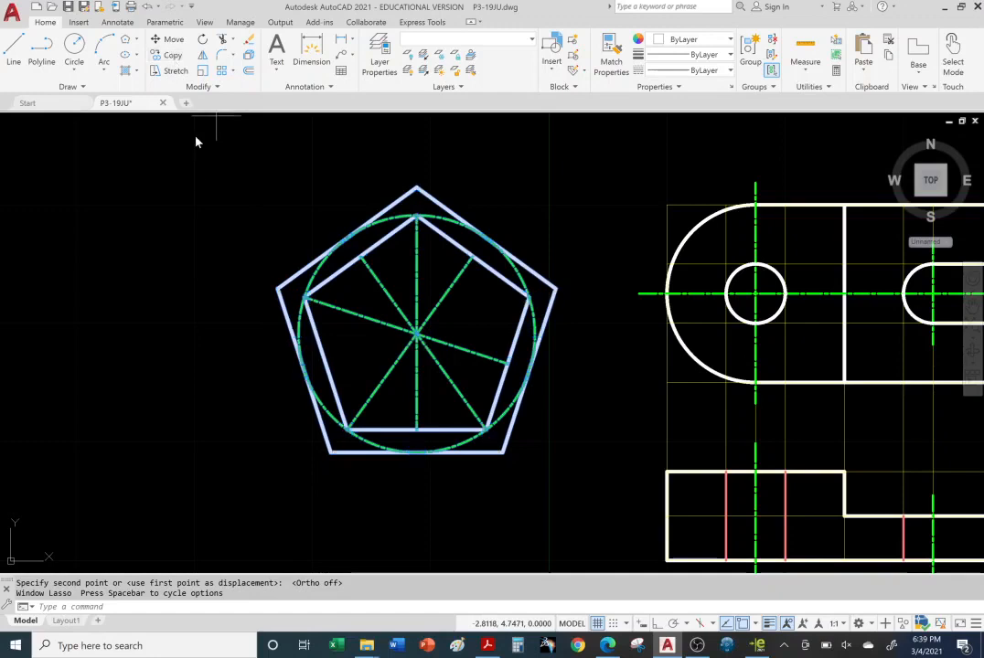
left_click(416, 334)
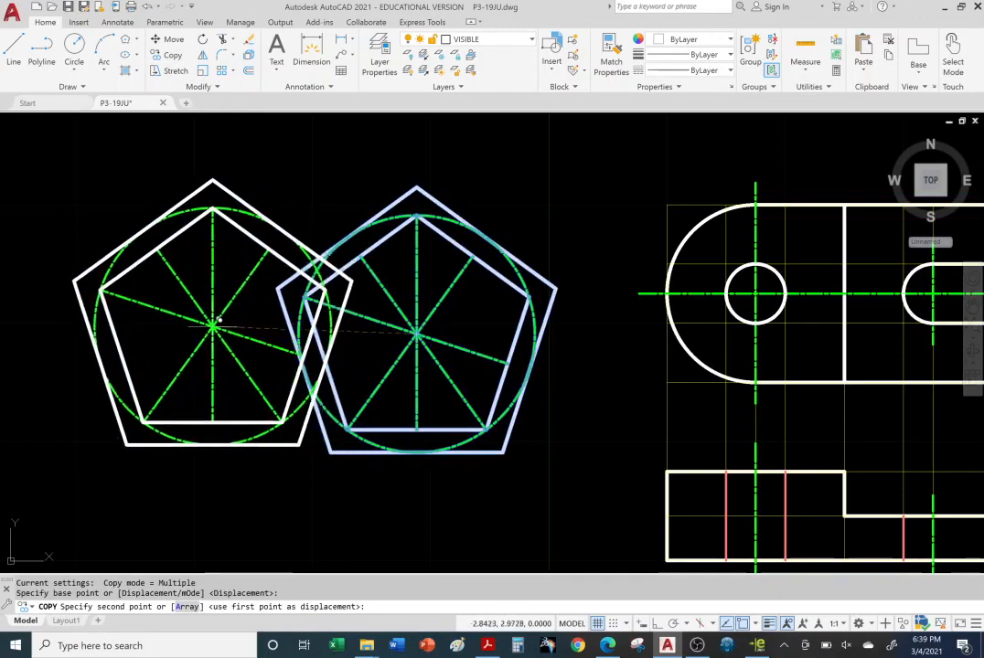
middle_click_drag(211, 329, 617, 337)
middle_click_drag(578, 367, 320, 208)
scroll(565, 370, "down", 2)
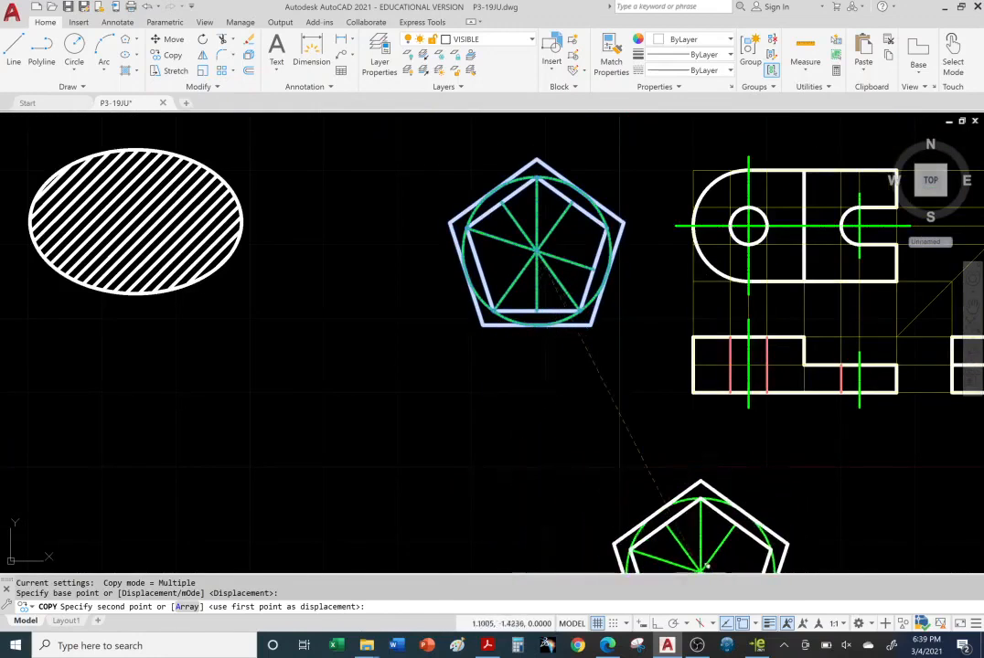
key("F8")
left_click(576, 437)
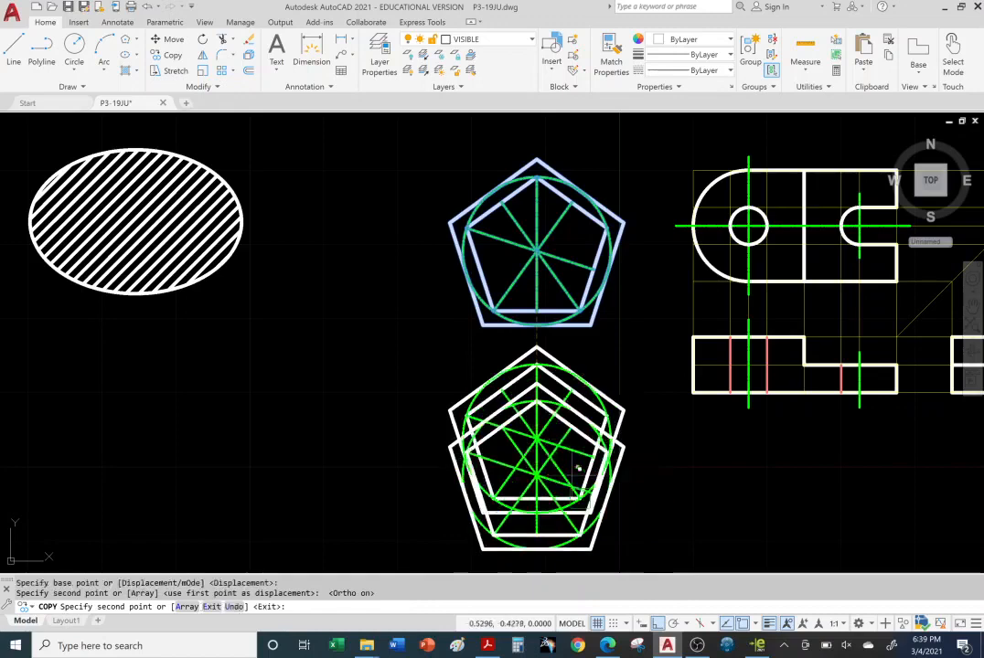
Step: Place two more copies of the pentagon figure, one straight below the first copy and one left of the original, and end the copying
middle_click_drag(579, 443, 577, 293)
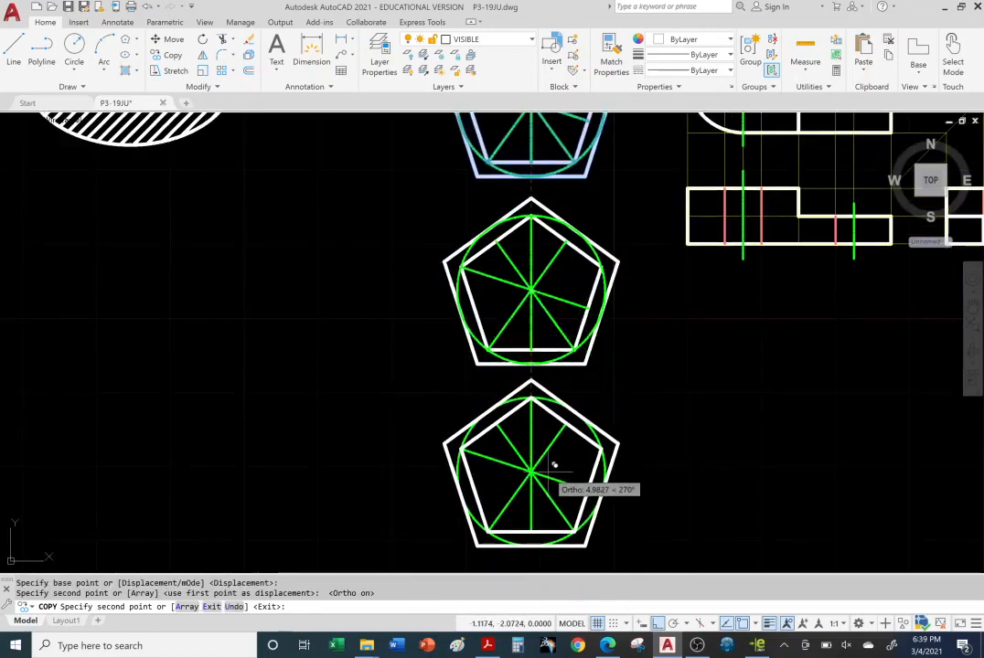
left_click(552, 468)
middle_click_drag(428, 301, 439, 404)
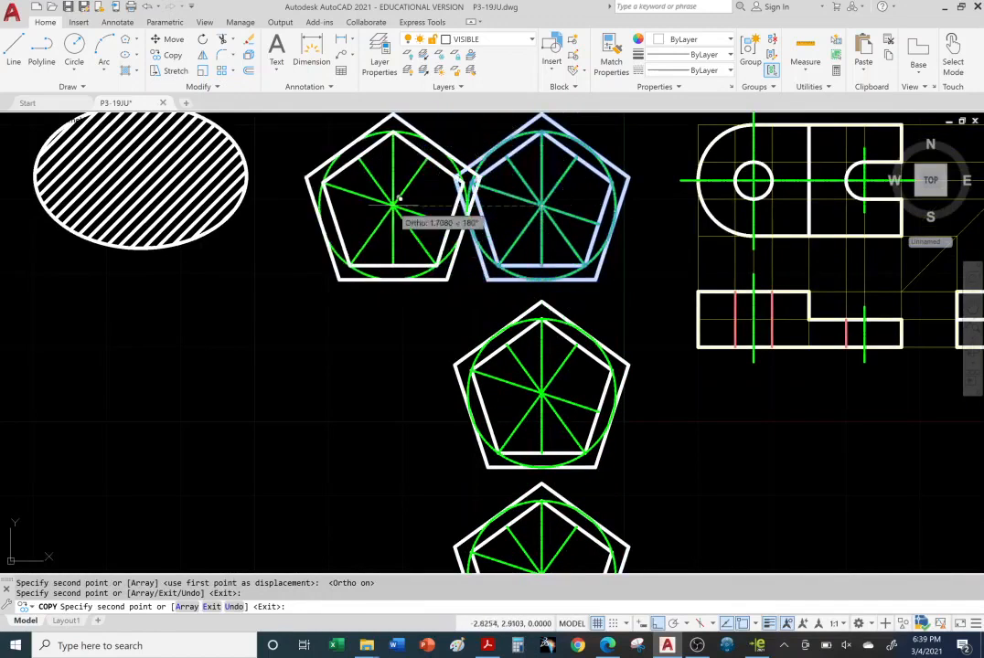
left_click(357, 195)
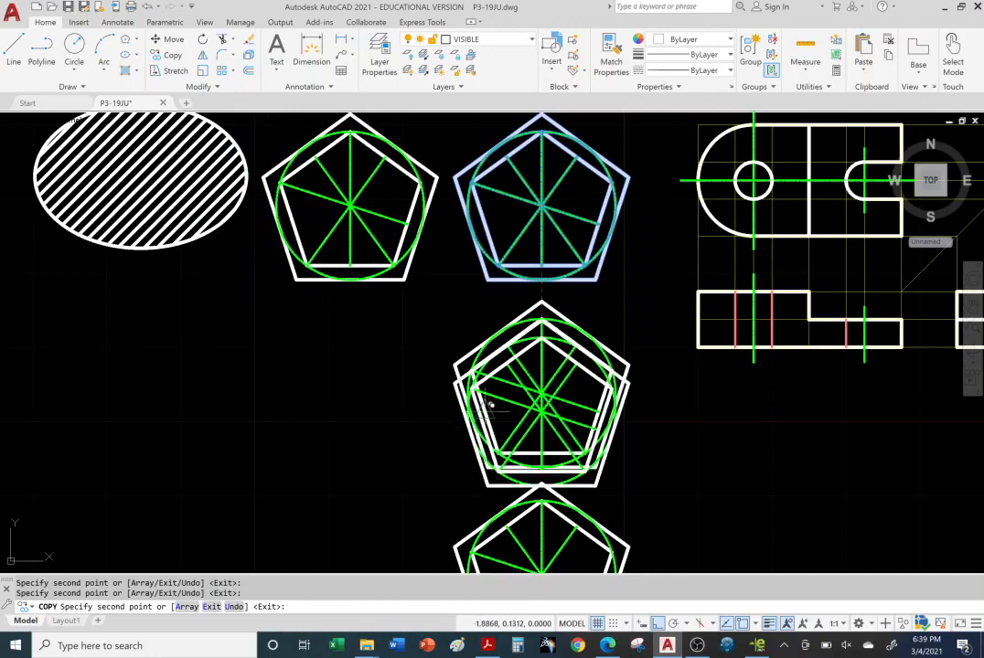
right_click(334, 343)
left_click(349, 345)
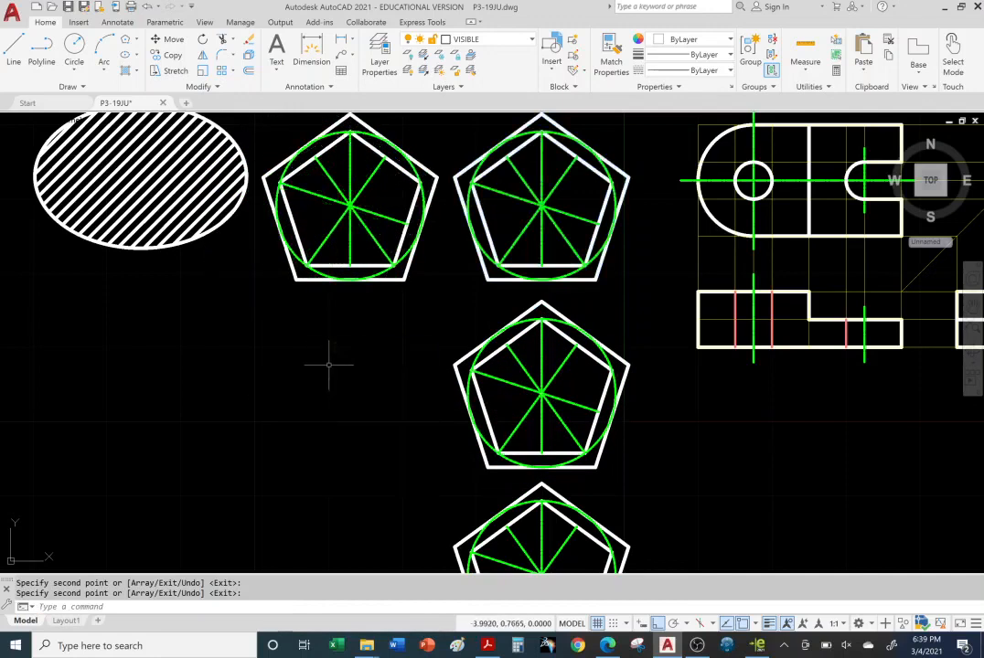
Step: Erase the original pentagon figure with all its copies and the hatched ellipse, keeping the multiview drawing
scroll(319, 357, "up", 2)
scroll(393, 365, "down", 5)
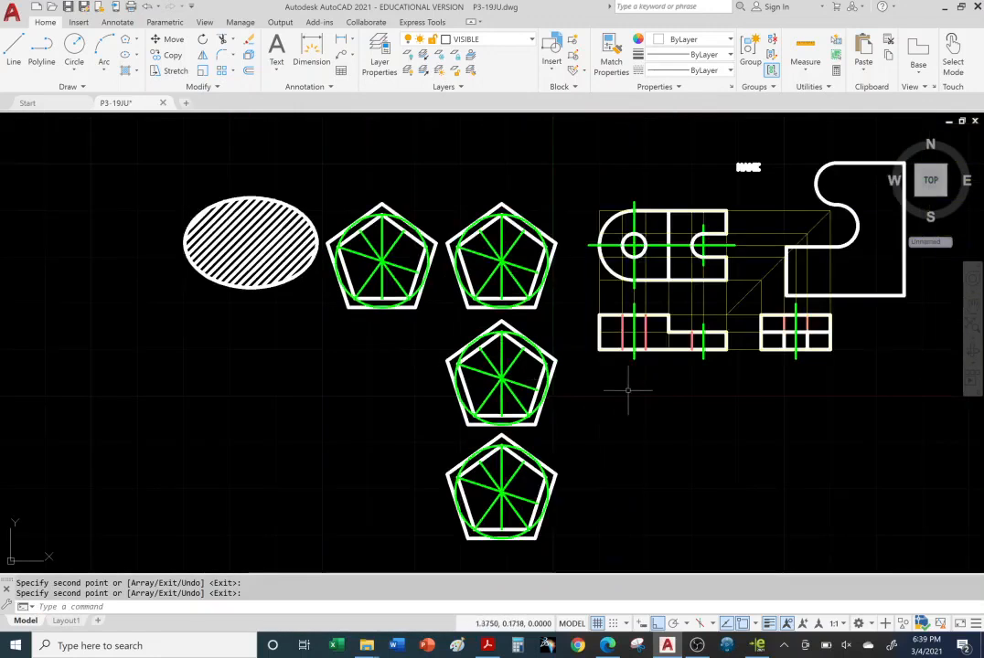
middle_click_drag(528, 329, 466, 311)
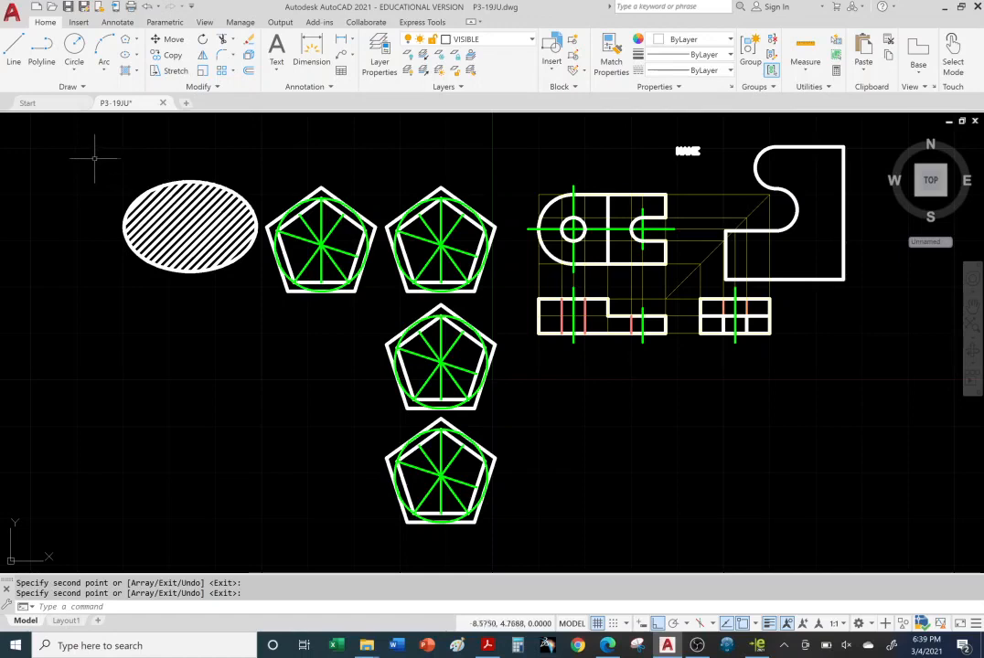
mouse_move(87, 159)
left_mouse_down()
mouse_move(236, 132)
mouse_move(437, 158)
mouse_move(520, 233)
mouse_move(527, 446)
mouse_move(461, 560)
mouse_move(448, 560)
left_mouse_up()
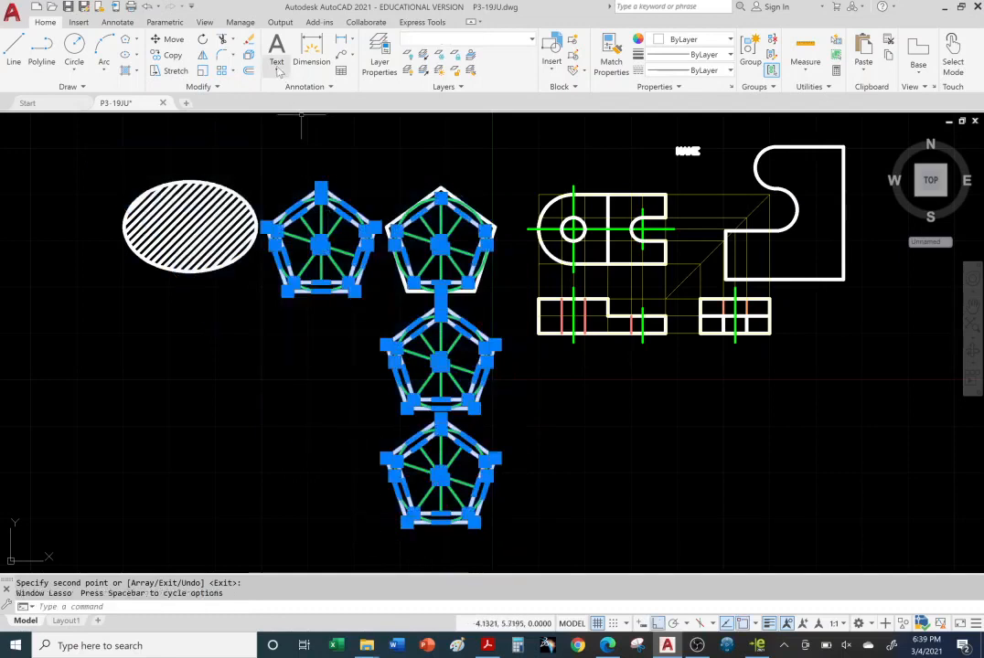
left_click(248, 42)
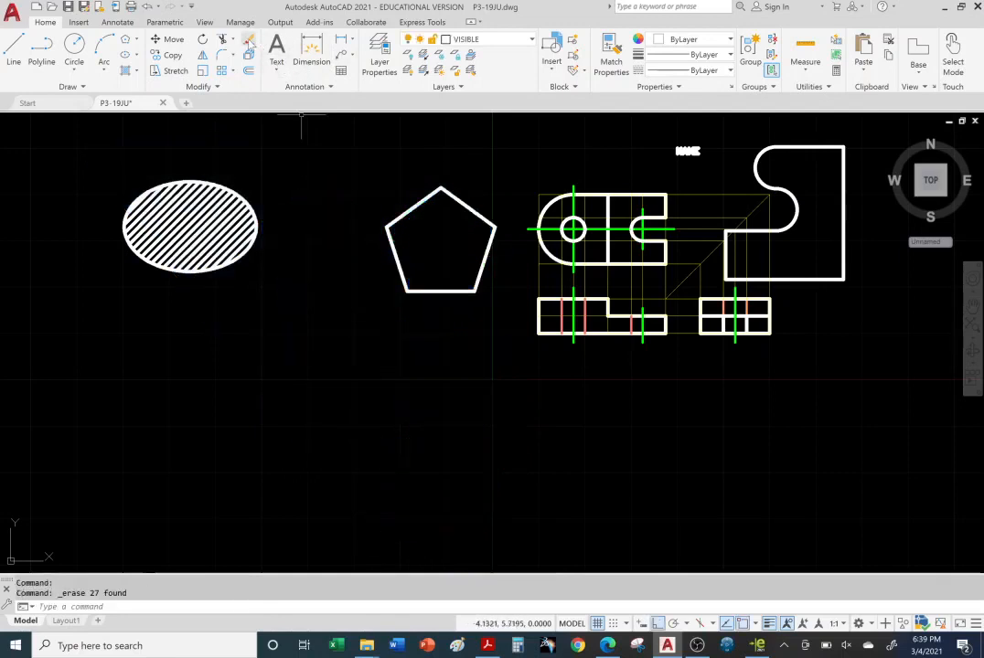
mouse_move(94, 147)
left_mouse_down()
mouse_move(163, 131)
mouse_move(378, 126)
mouse_move(495, 183)
mouse_move(505, 235)
mouse_move(488, 336)
mouse_move(194, 364)
mouse_move(53, 318)
left_mouse_up()
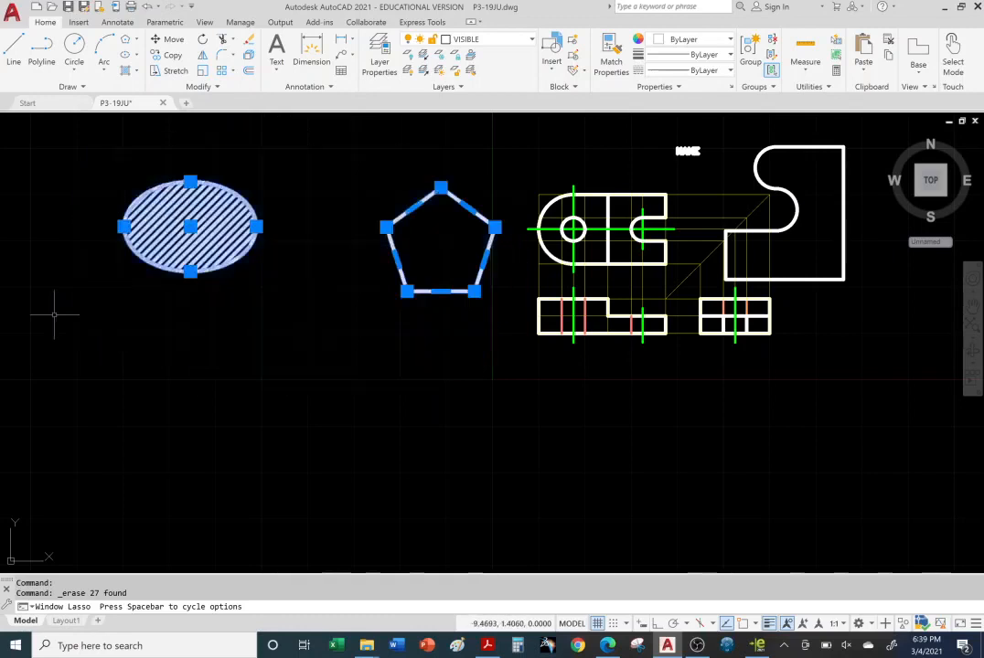
left_click(249, 42)
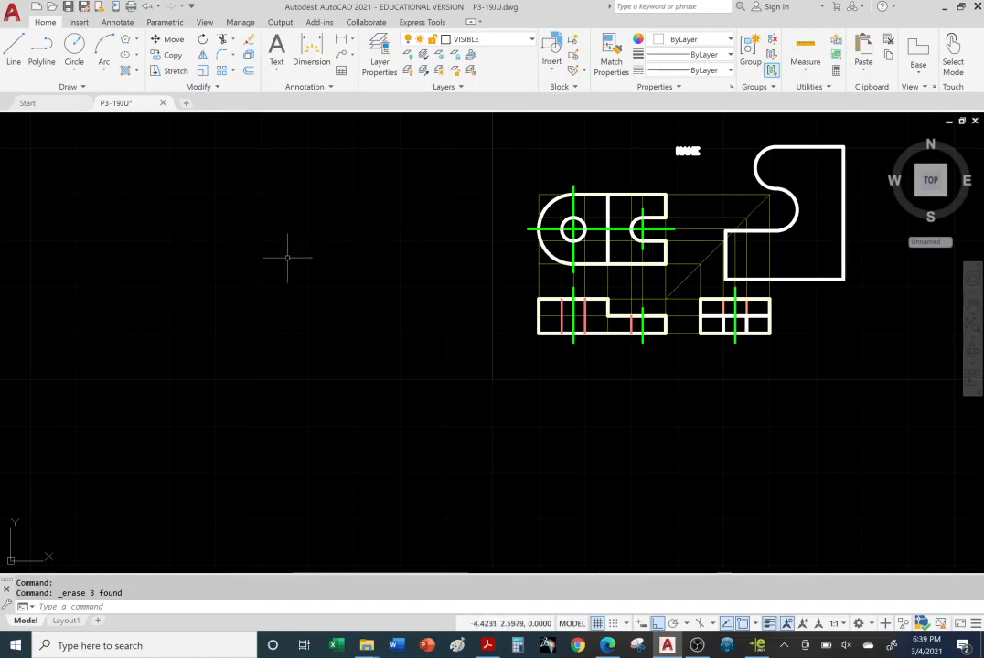
Step: Draw a closed five-sided line outline in the cleared area: a rectangle with its upper-right corner cut by a sloped edge
left_click(14, 48)
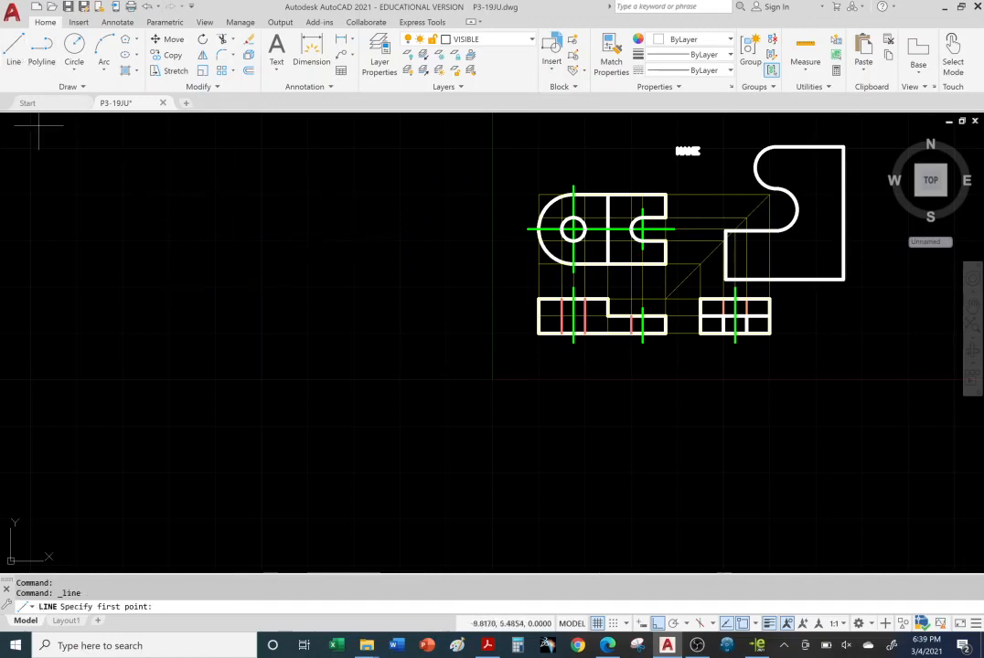
left_click(153, 304)
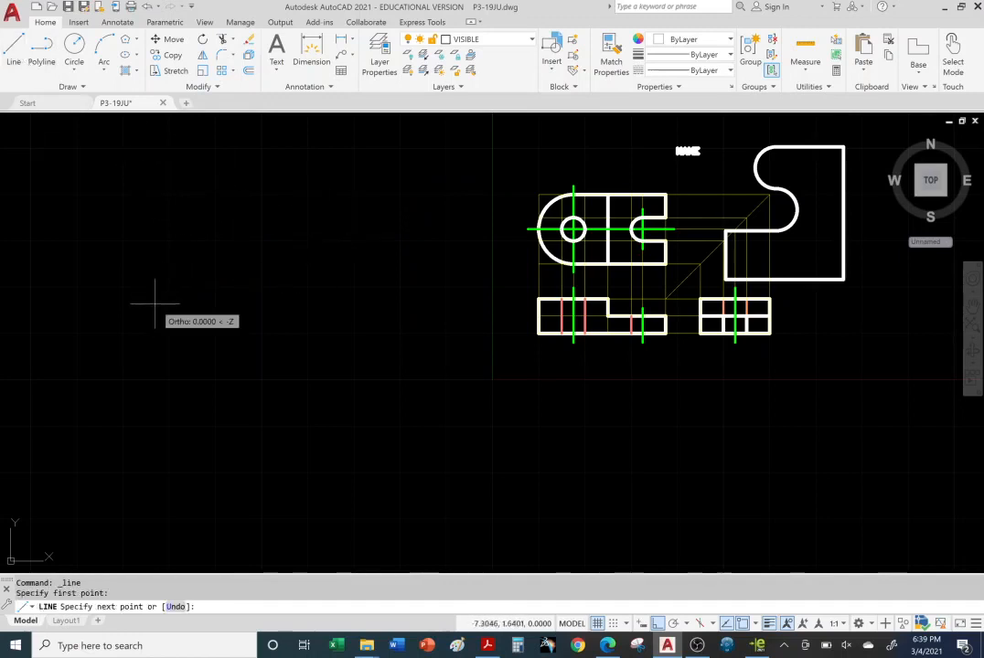
left_click(332, 311)
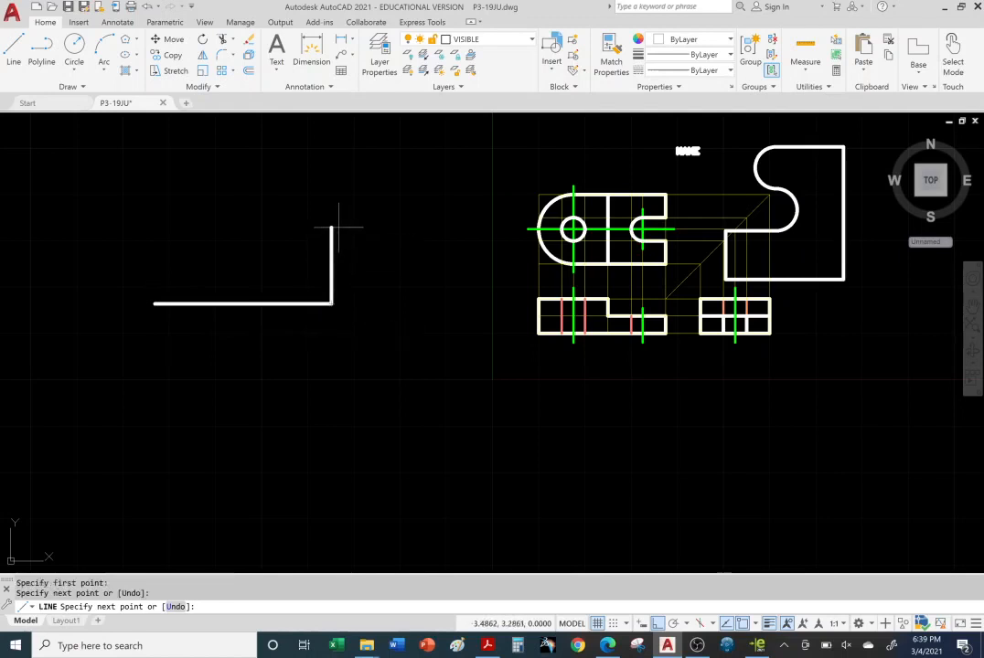
left_click(338, 227)
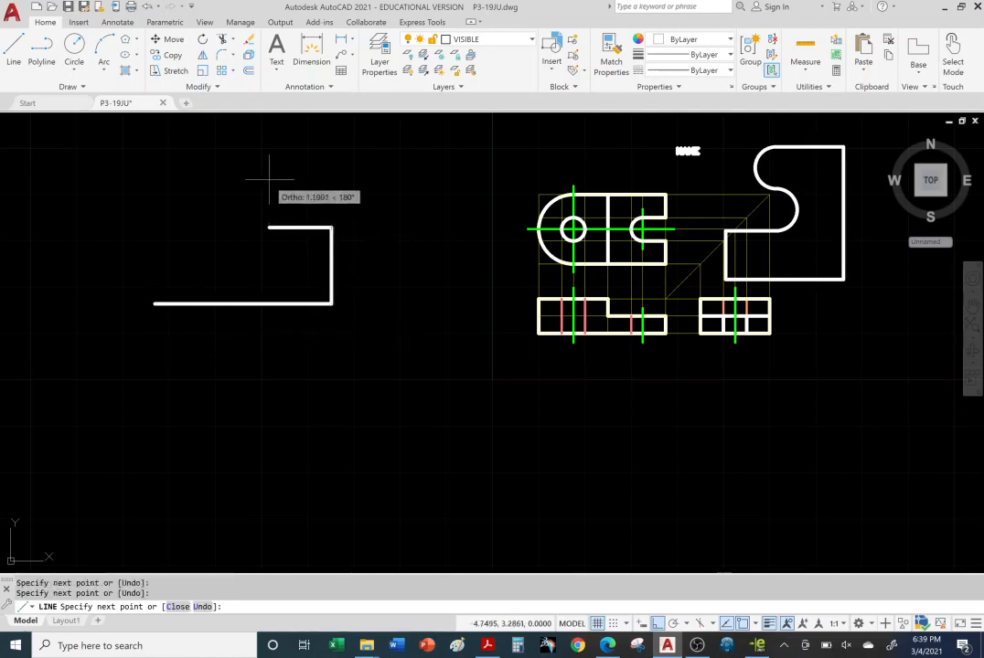
left_click(656, 624)
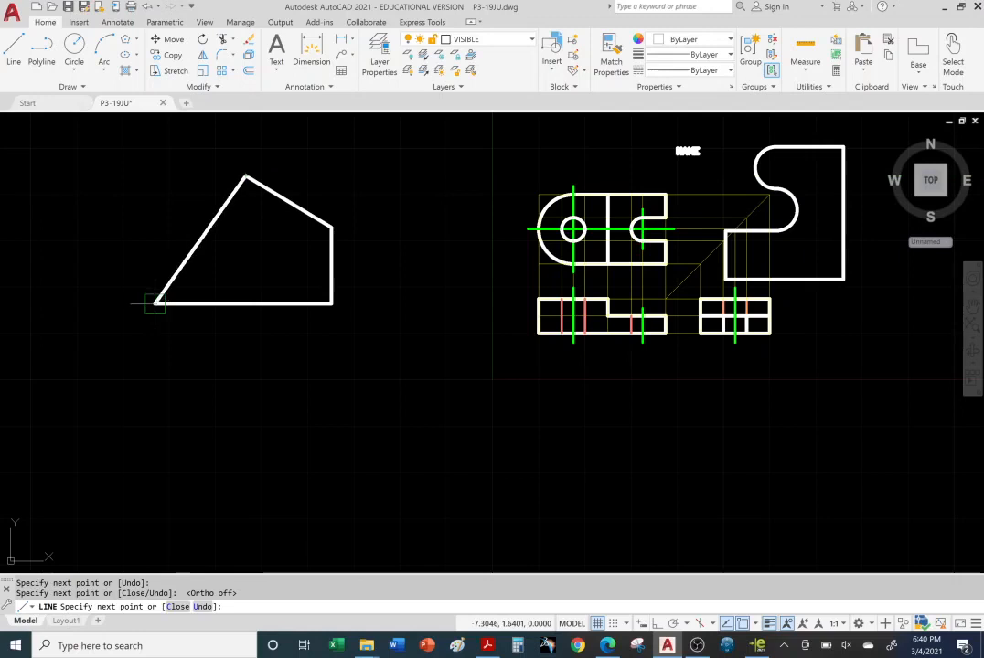
left_click(153, 175)
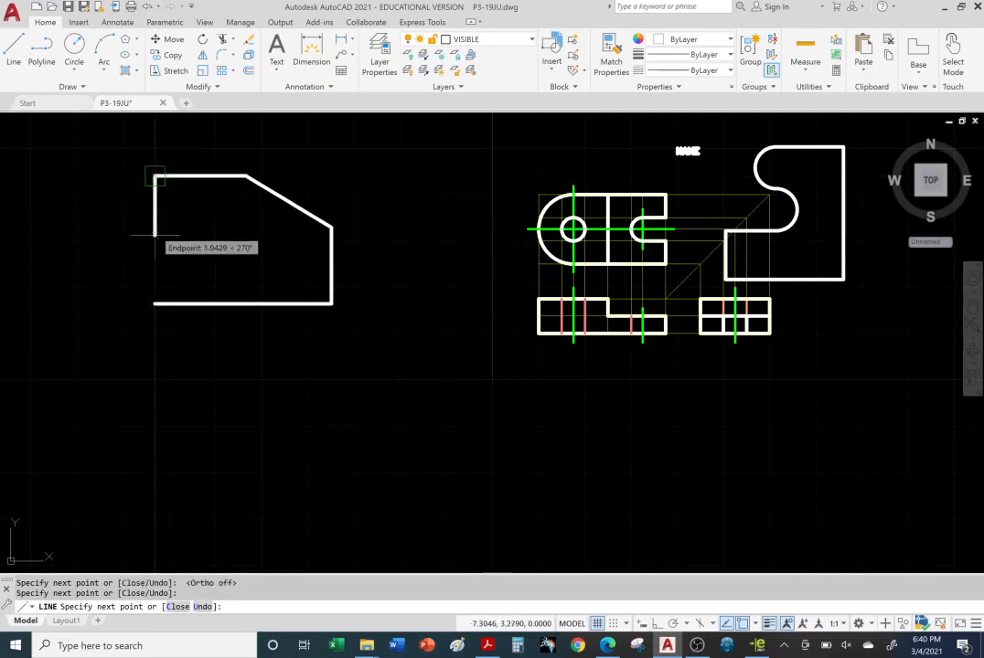
left_click(154, 304)
right_click(102, 302)
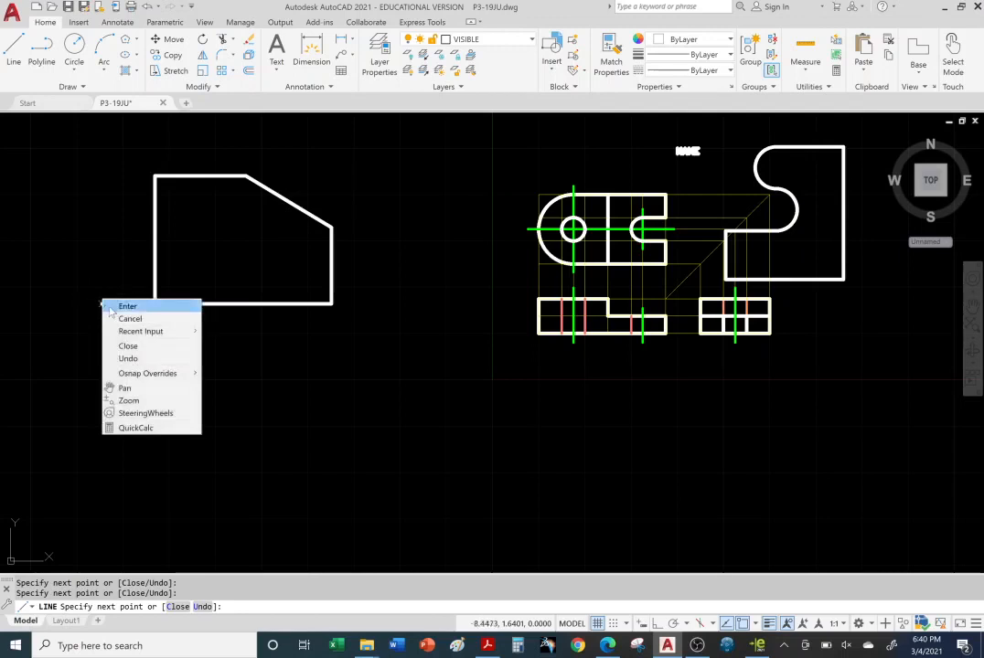
left_click(128, 306)
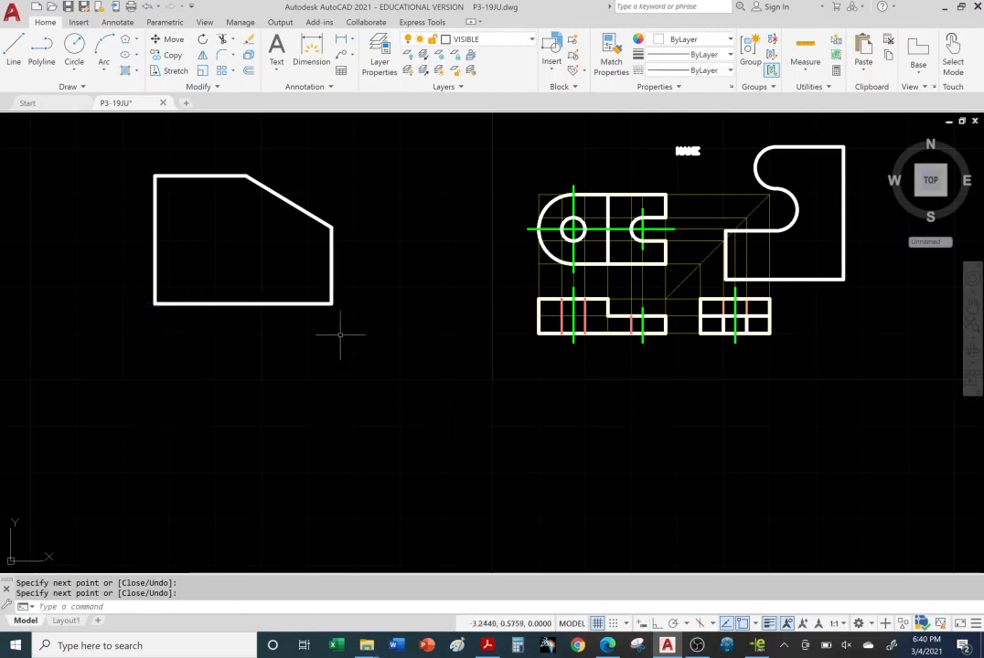
Step: Try to stretch the outline's sloped and right vertical edges from their shared corner up and to the right, and undo it
middle_click_drag(340, 396, 428, 376)
scroll(351, 307, "up", 2)
middle_click_drag(344, 269, 353, 307)
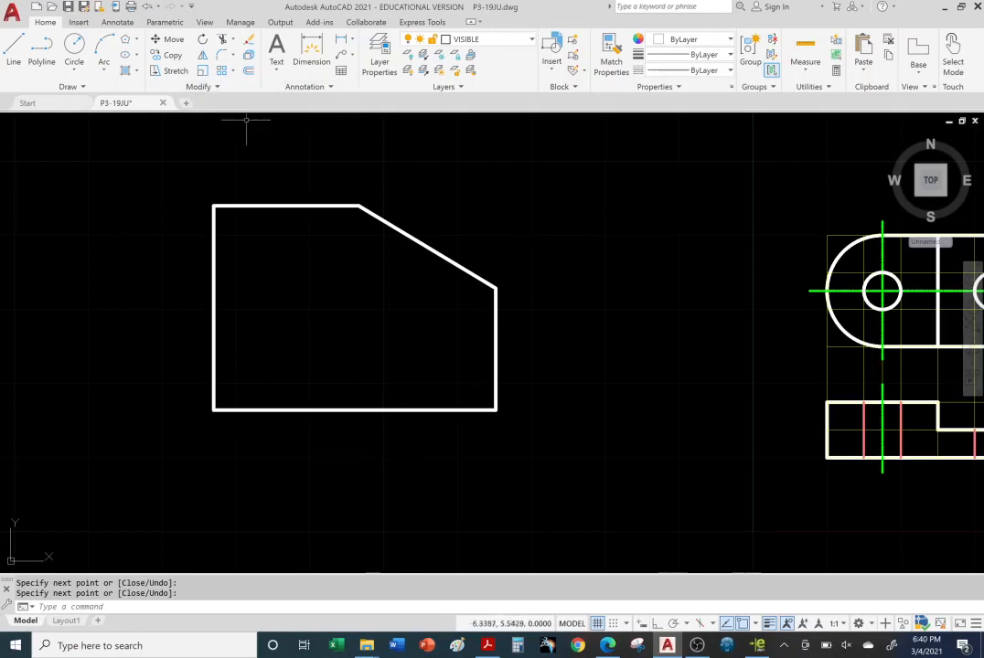
left_click(171, 71)
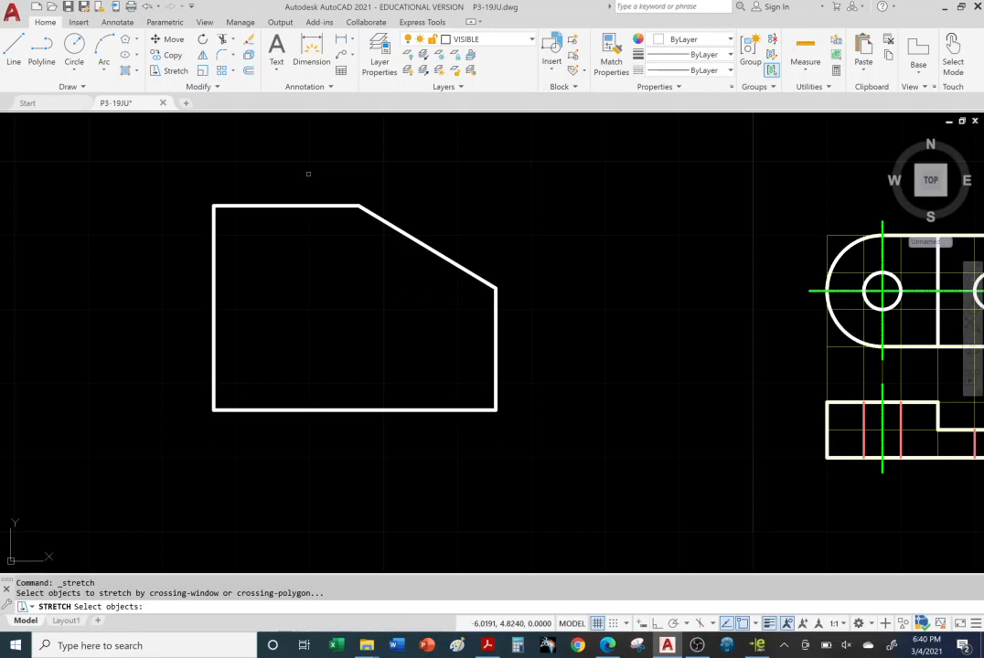
left_click(308, 173)
mouse_move(308, 173)
left_mouse_down()
mouse_move(335, 163)
mouse_move(444, 182)
mouse_move(529, 226)
mouse_move(576, 289)
mouse_move(589, 362)
mouse_move(548, 425)
mouse_move(413, 455)
left_mouse_up()
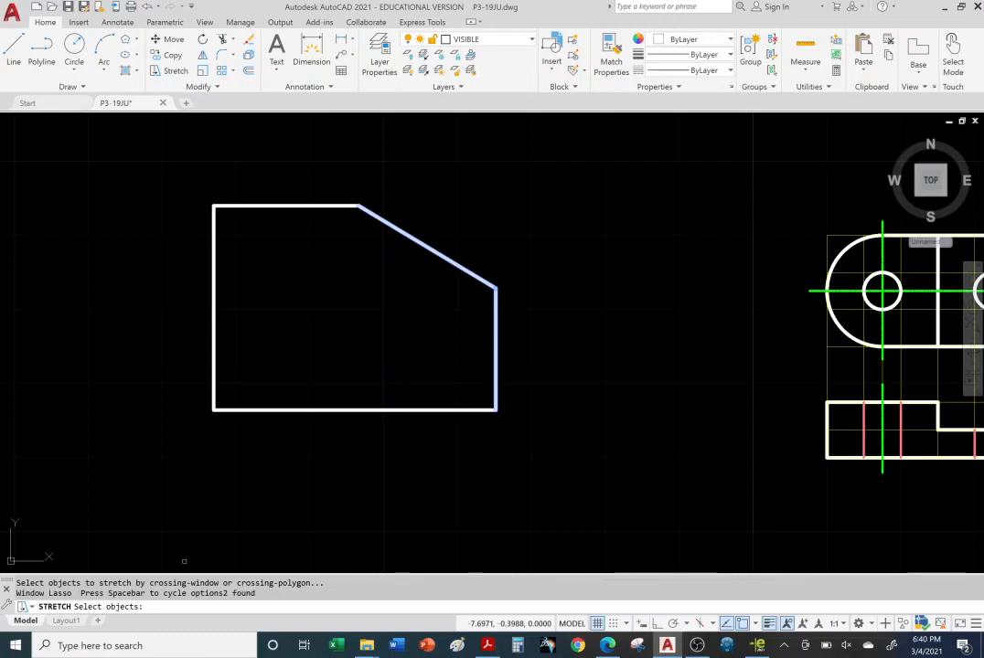
key("Return")
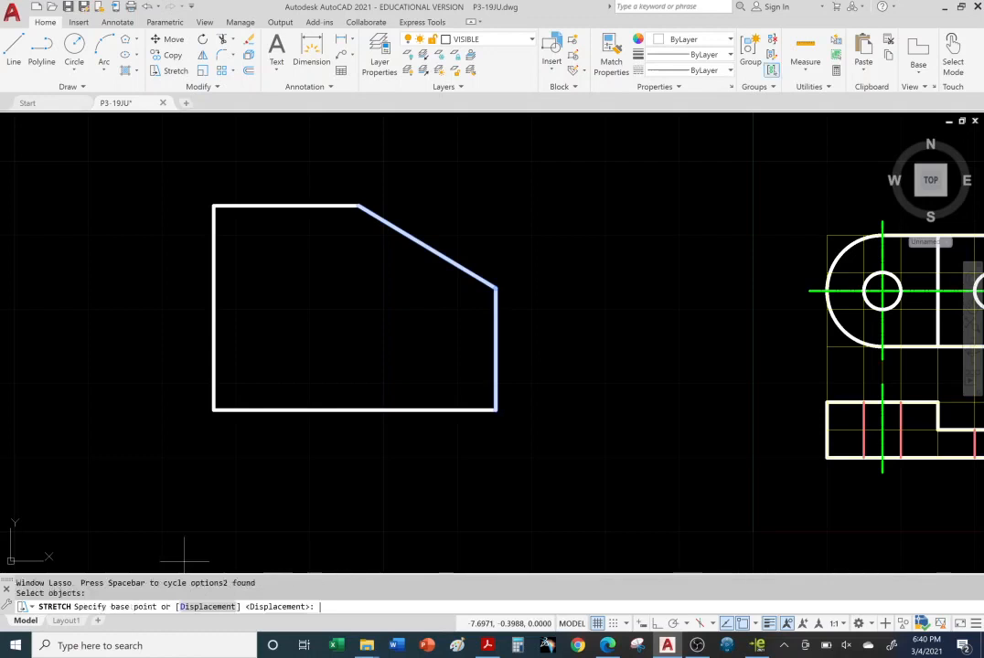
left_click(496, 287)
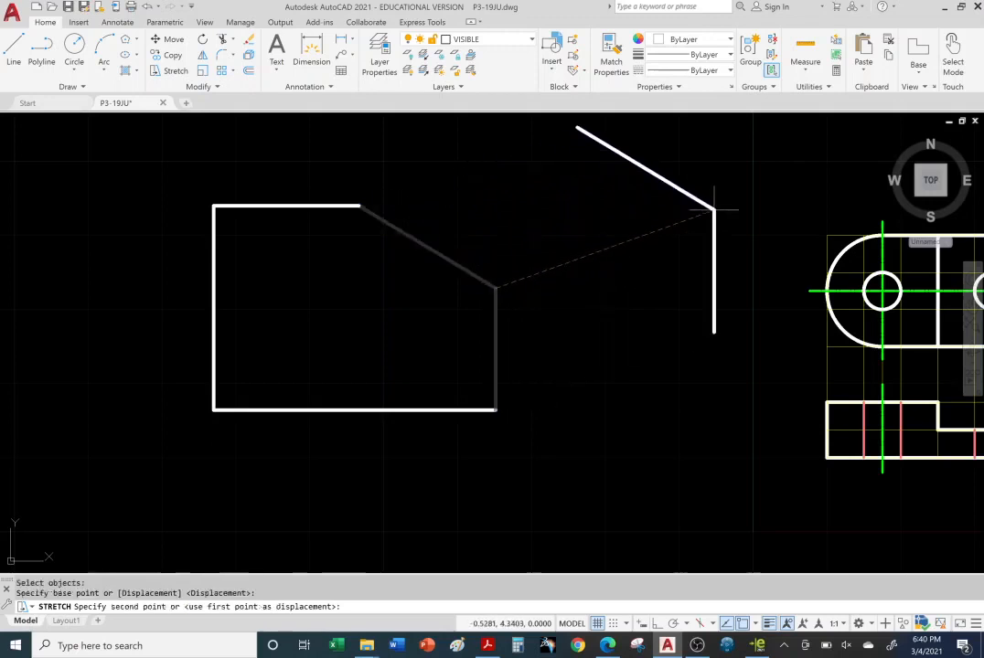
left_click(714, 209)
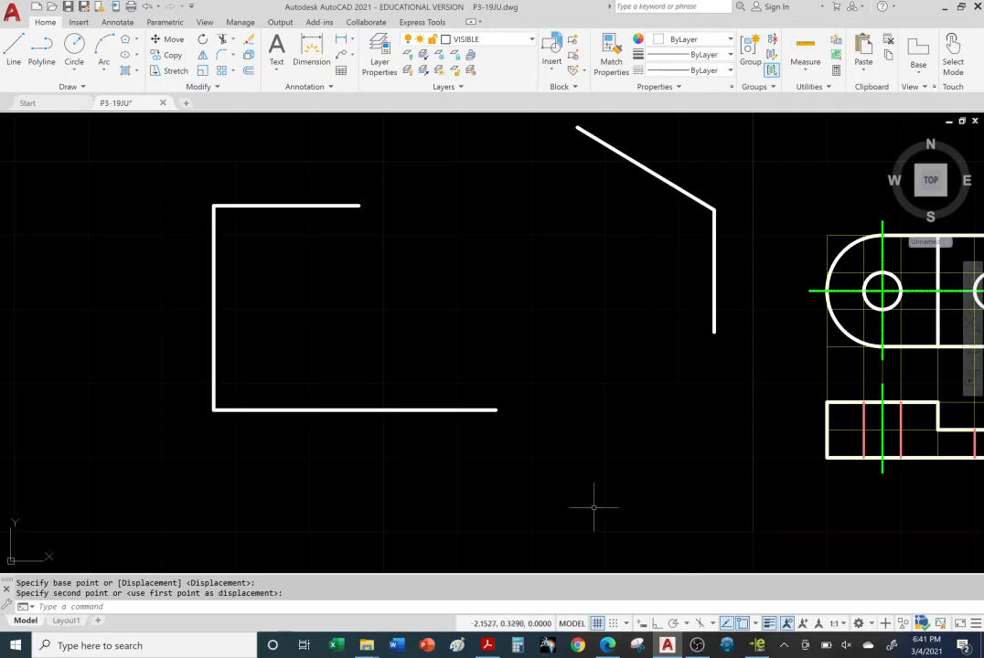
key("ctrl+z")
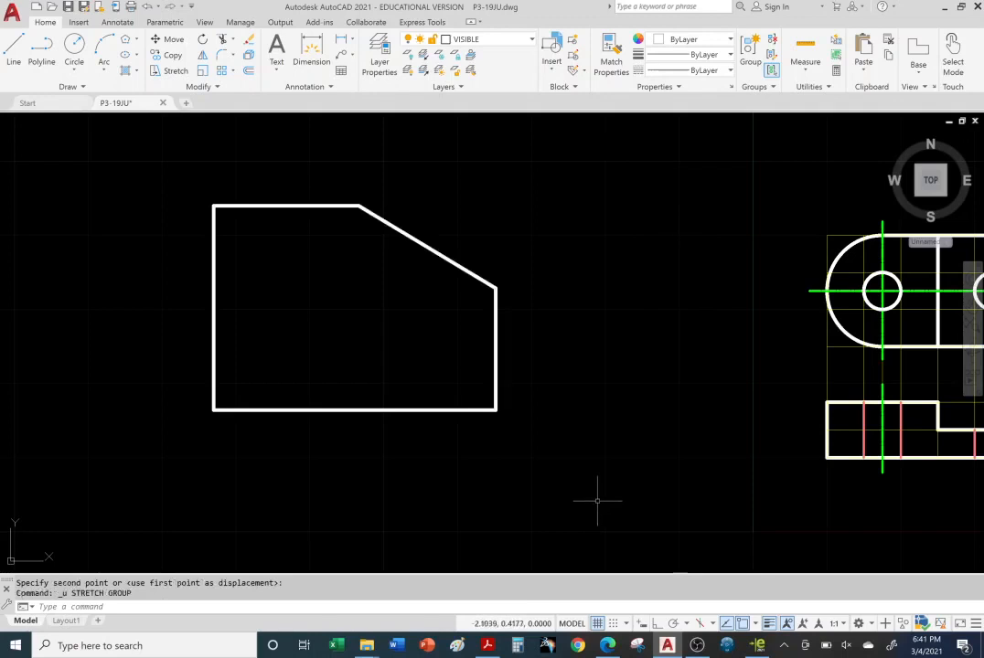
Step: Stretch the outline's right vertical edge, with the attached sloped and bottom edges, down and to the right from the sloped edge's lower end
left_click(172, 73)
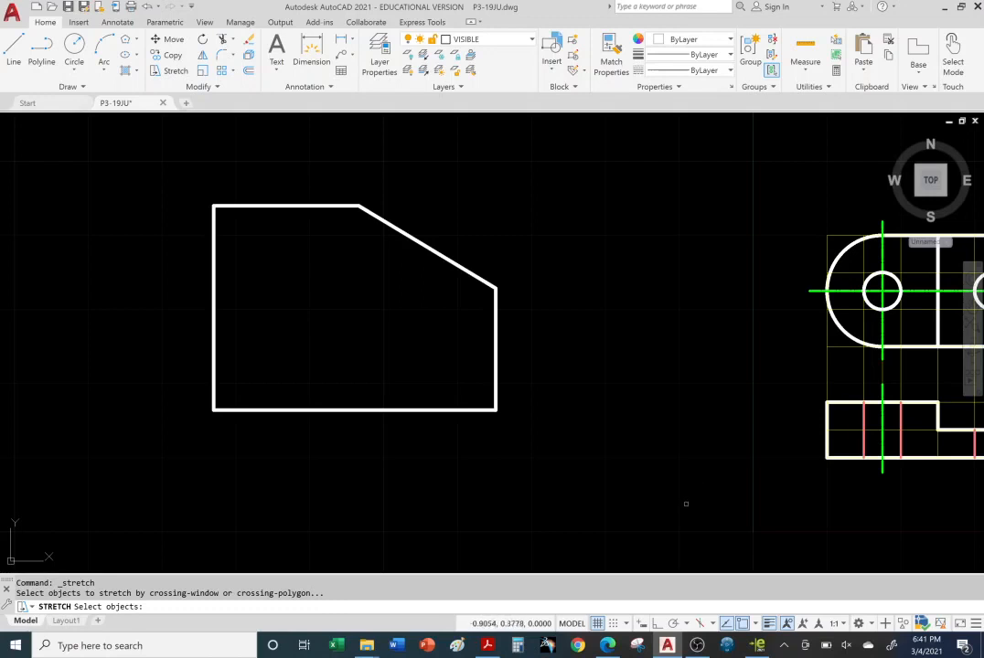
mouse_move(685, 503)
left_mouse_down()
mouse_move(483, 439)
mouse_move(424, 372)
mouse_move(423, 268)
mouse_move(450, 163)
mouse_move(445, 173)
left_mouse_up()
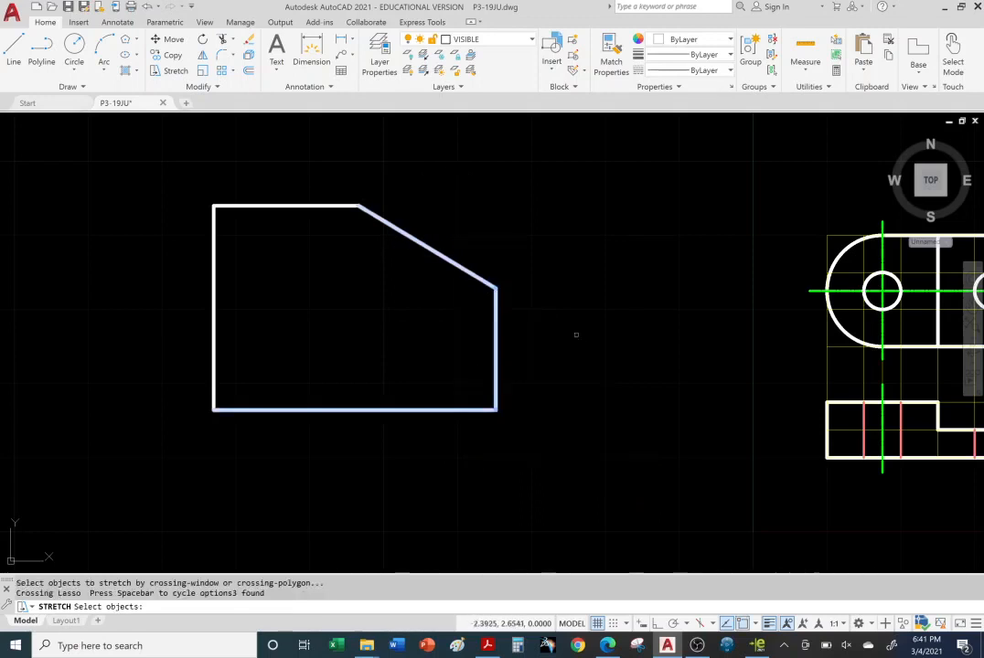
key("Return")
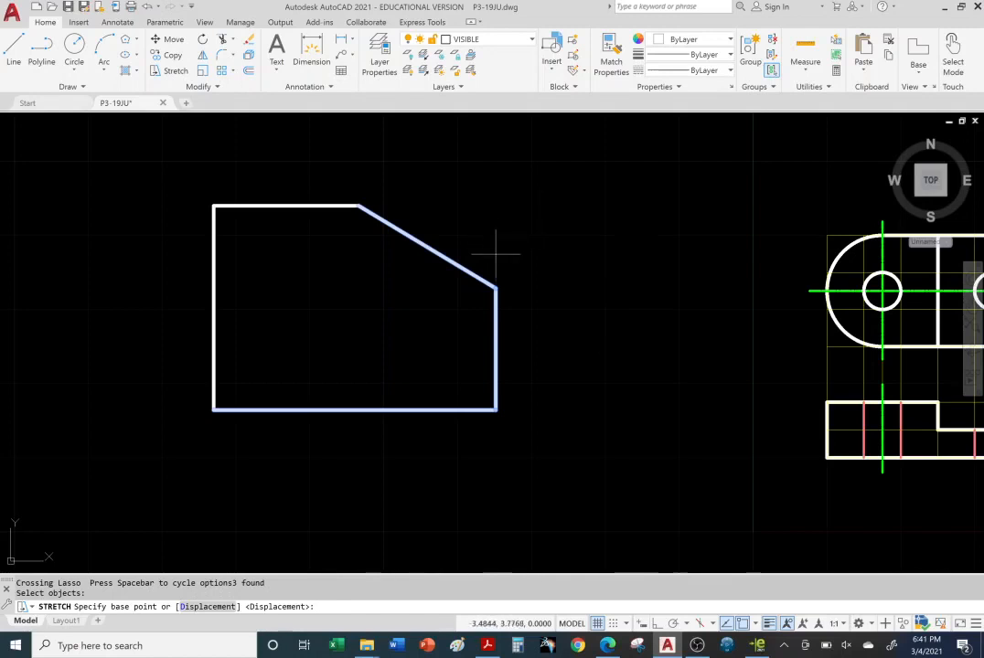
left_click(497, 285)
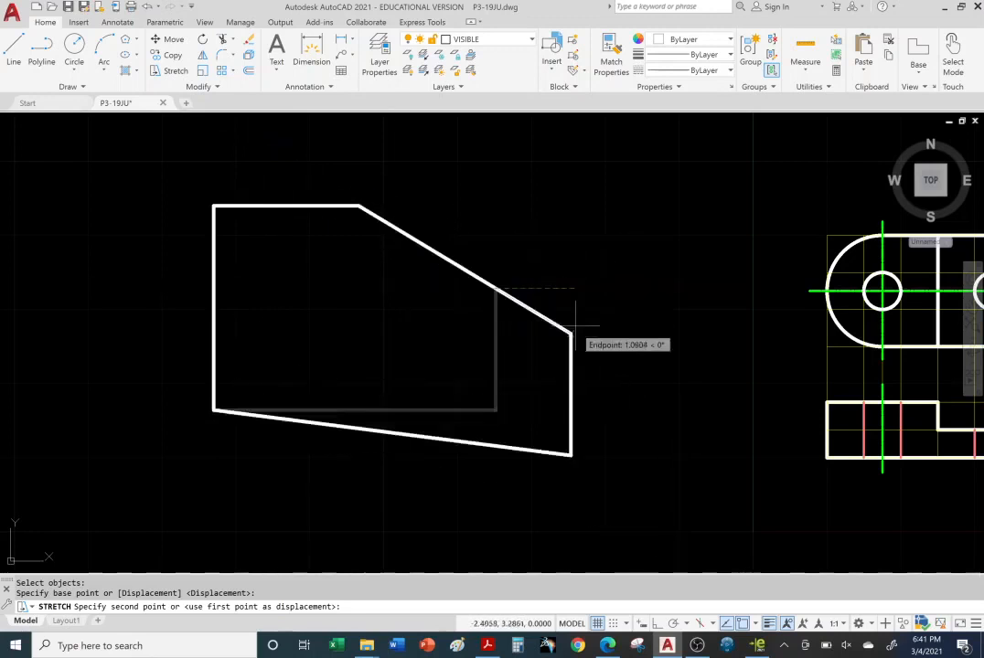
left_click(530, 350)
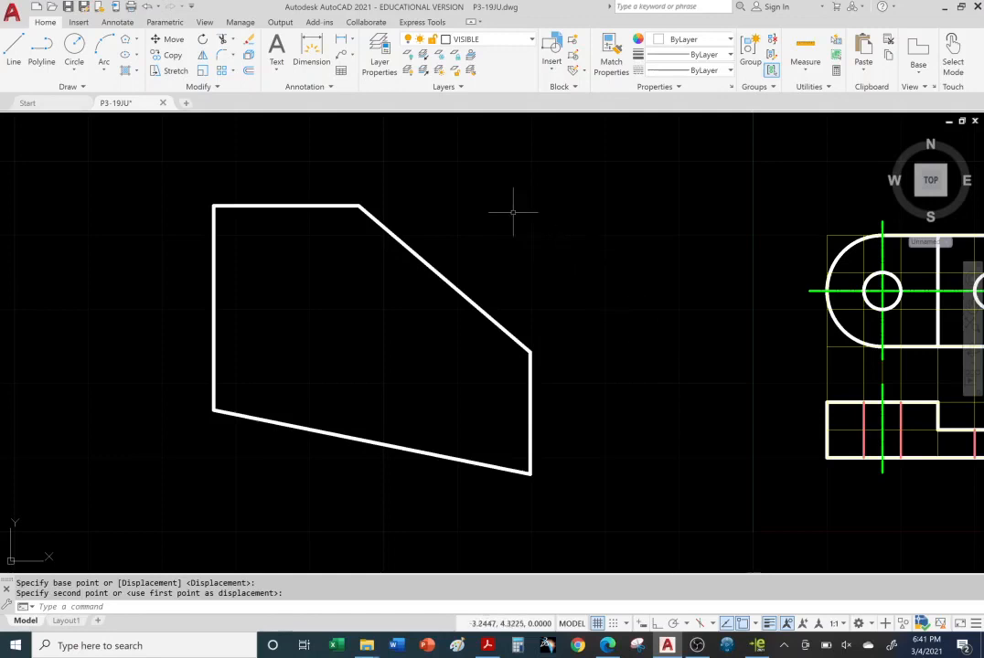
Step: Rotate the whole stretched outline 90° clockwise about its lower-right corner, with Ortho mode on
middle_click_drag(487, 293, 521, 234)
scroll(472, 257, "up", 2)
scroll(469, 244, "down", 2)
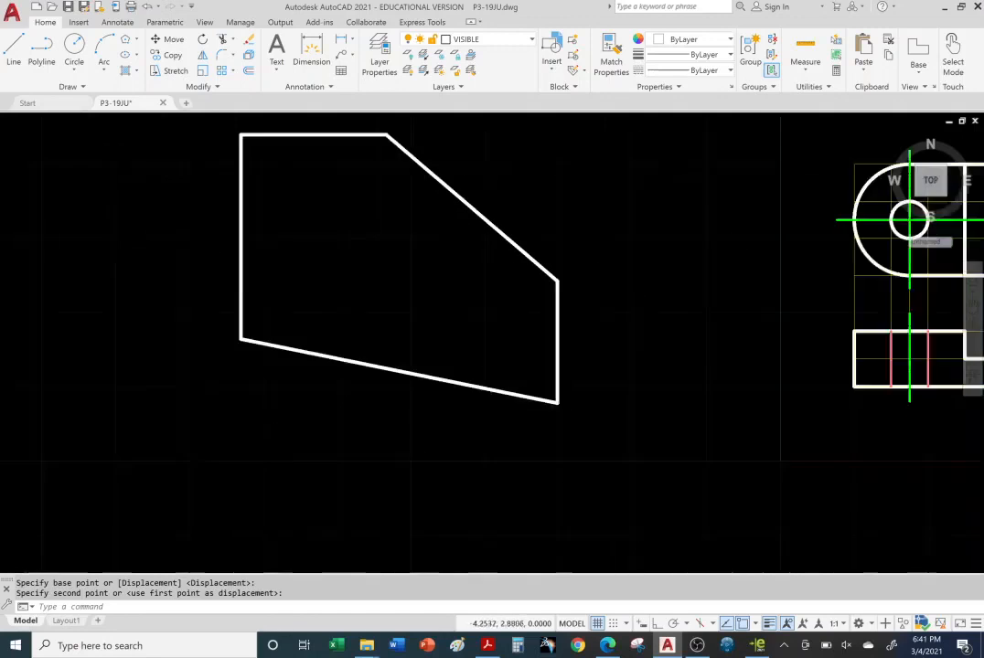
scroll(469, 245, "down", 2)
middle_click_drag(473, 207, 375, 242)
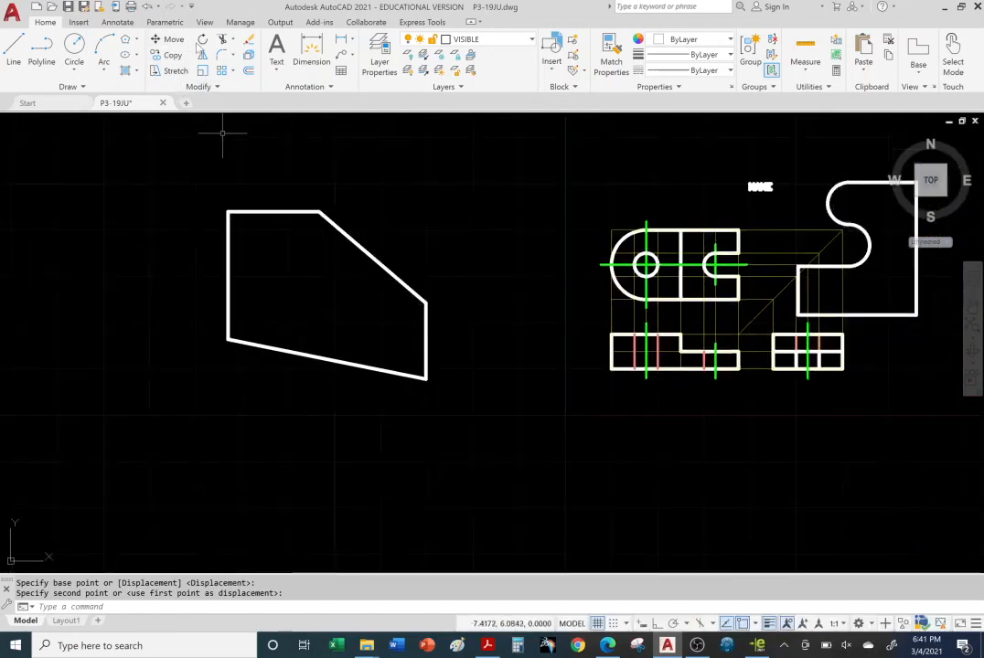
mouse_move(161, 170)
left_mouse_down()
mouse_move(259, 156)
mouse_move(542, 370)
mouse_move(249, 441)
mouse_move(208, 417)
left_mouse_up()
scroll(285, 252, "down", 2)
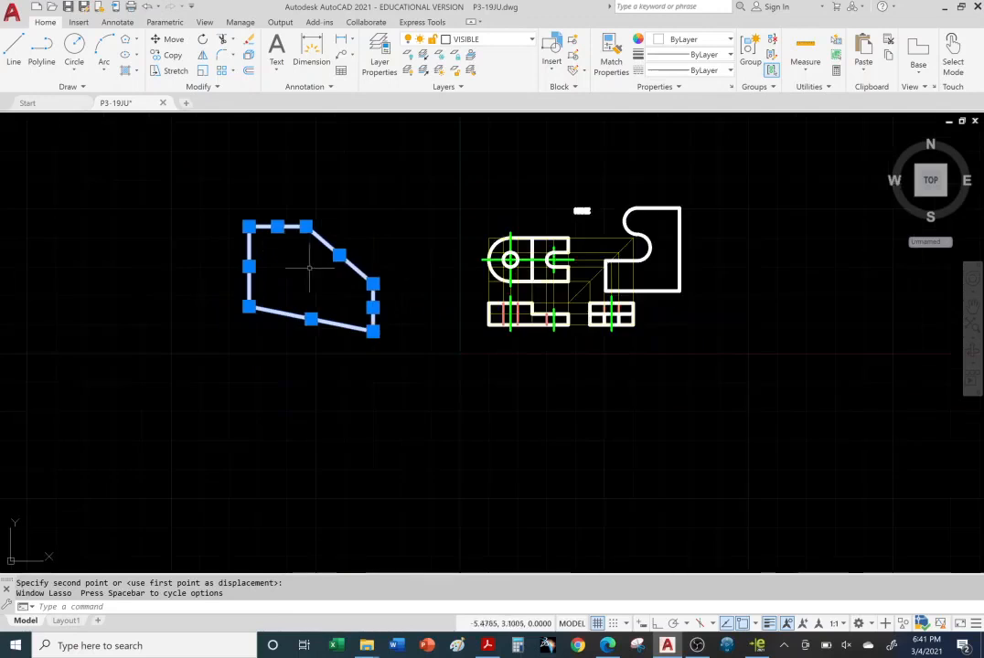
scroll(293, 256, "up", 2)
scroll(311, 272, "up", 1)
middle_click_drag(374, 165, 333, 203)
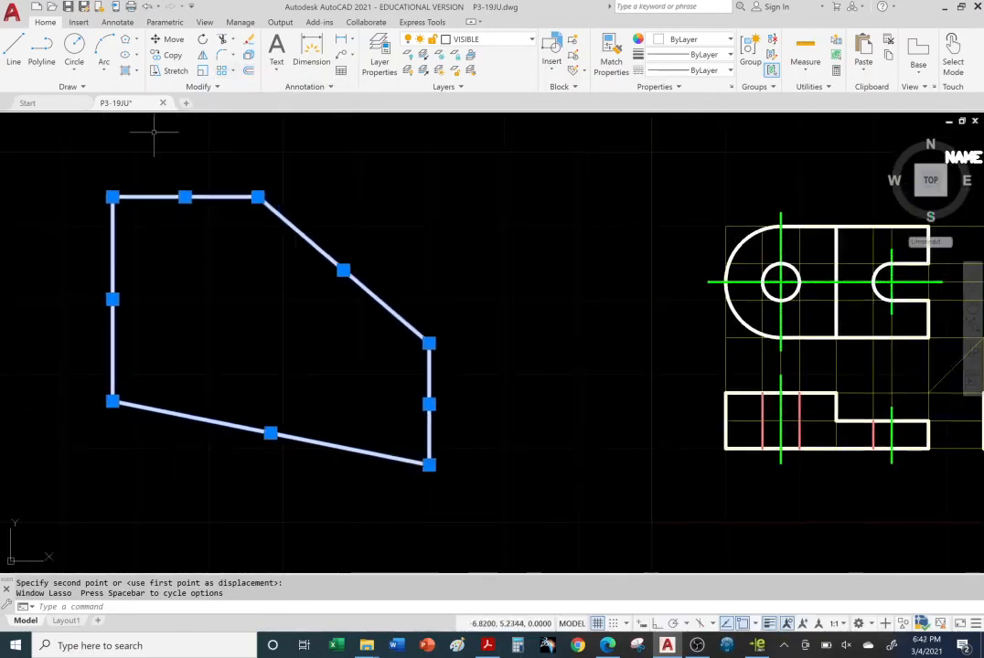
left_click(203, 40)
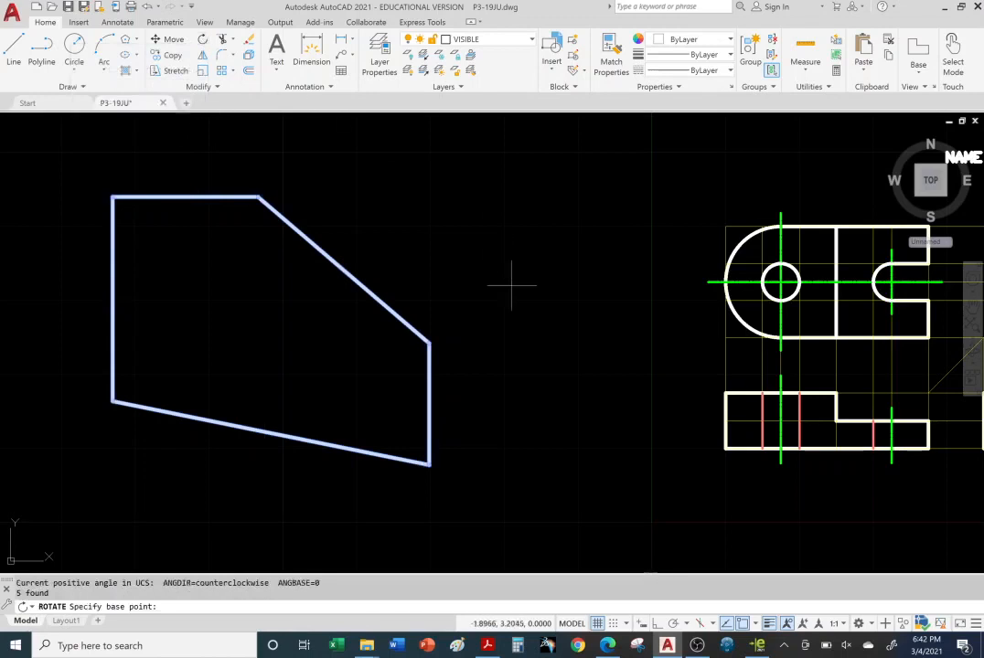
left_click(429, 464)
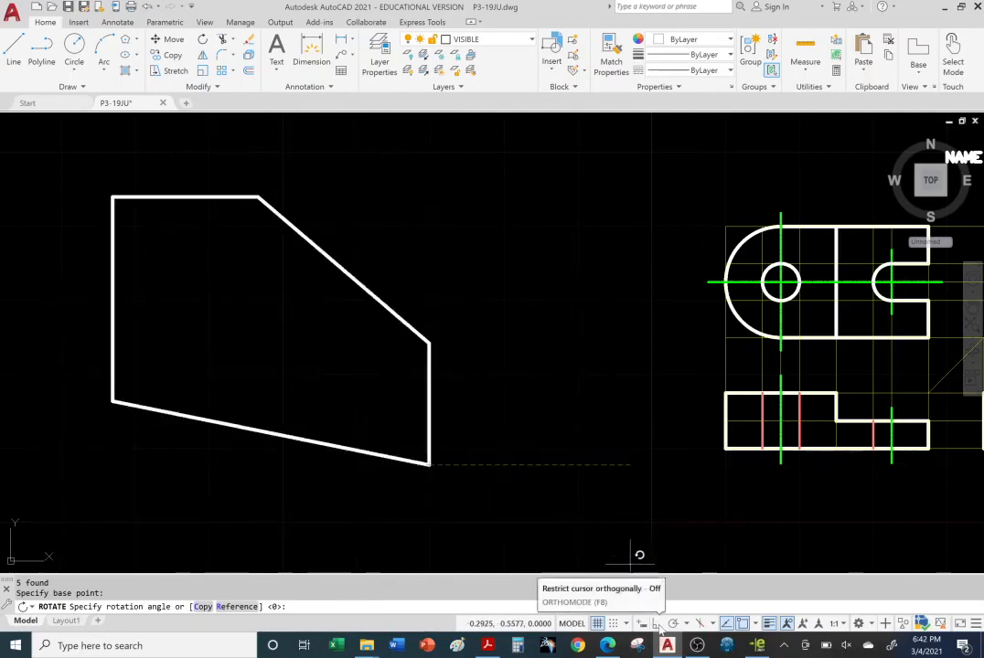
left_click(657, 624)
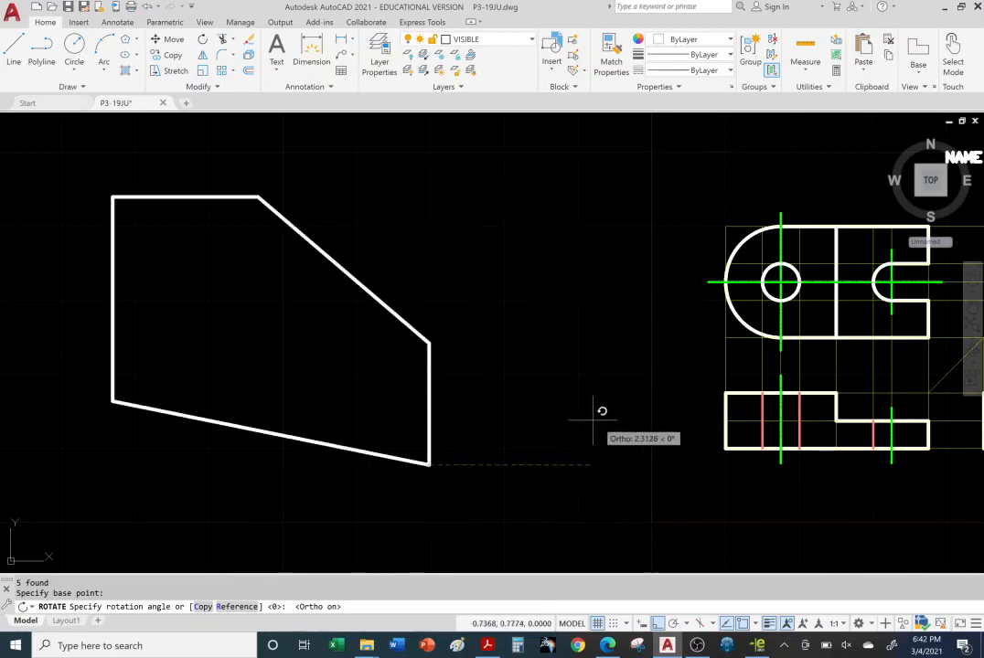
left_click(395, 531)
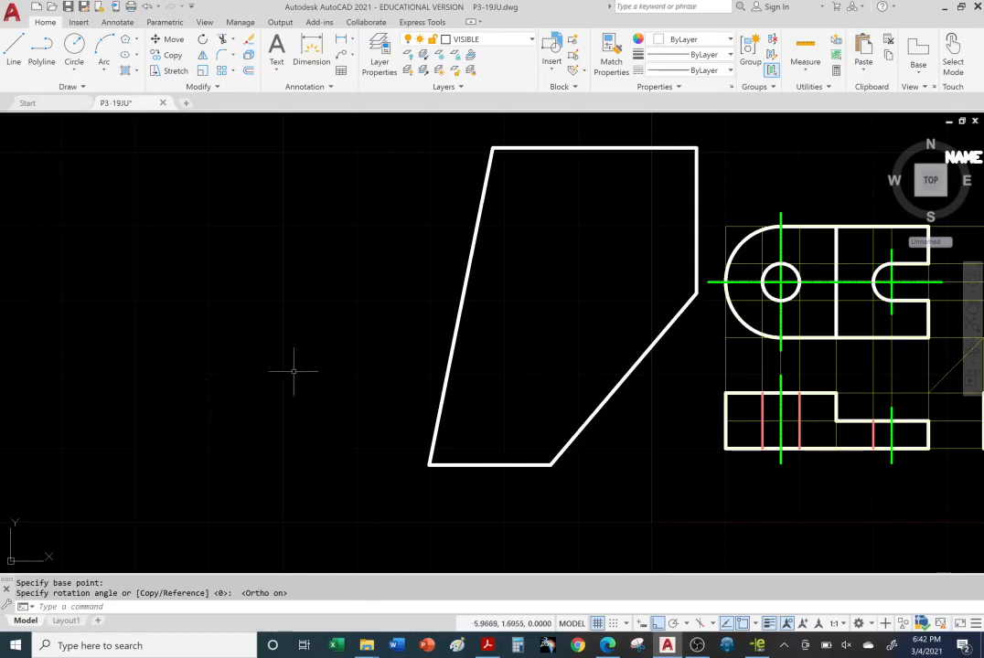
Step: Mirror the rotated outline across a vertical line to its left with Ortho mode on, keeping the source objects
middle_click_drag(293, 371, 228, 334)
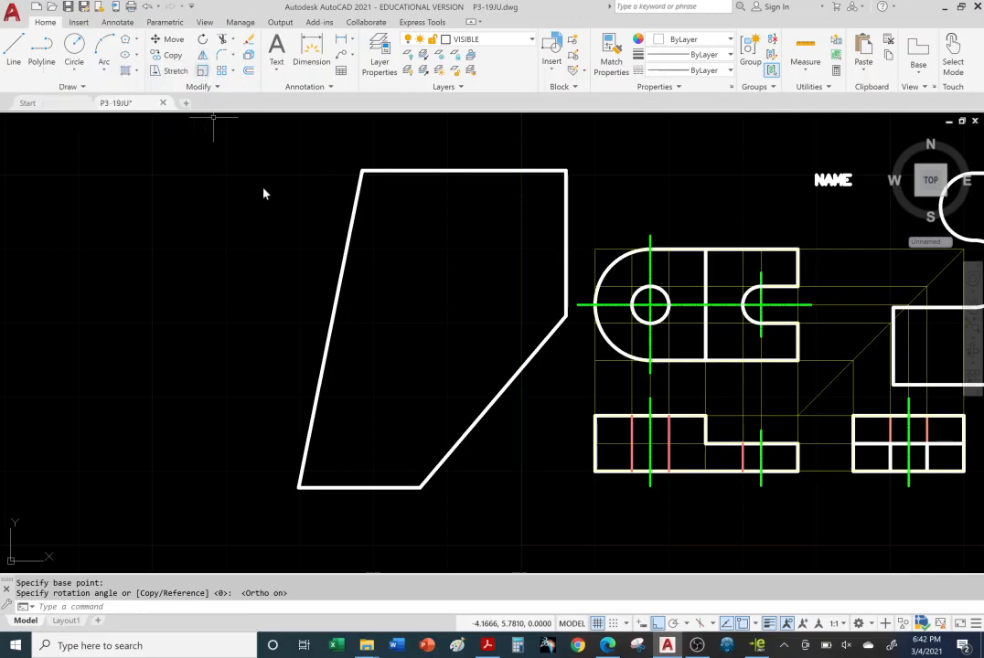
left_click(220, 144)
mouse_move(222, 144)
left_mouse_down()
mouse_move(567, 128)
mouse_move(583, 224)
mouse_move(569, 362)
mouse_move(488, 522)
mouse_move(213, 503)
mouse_move(208, 512)
left_mouse_up()
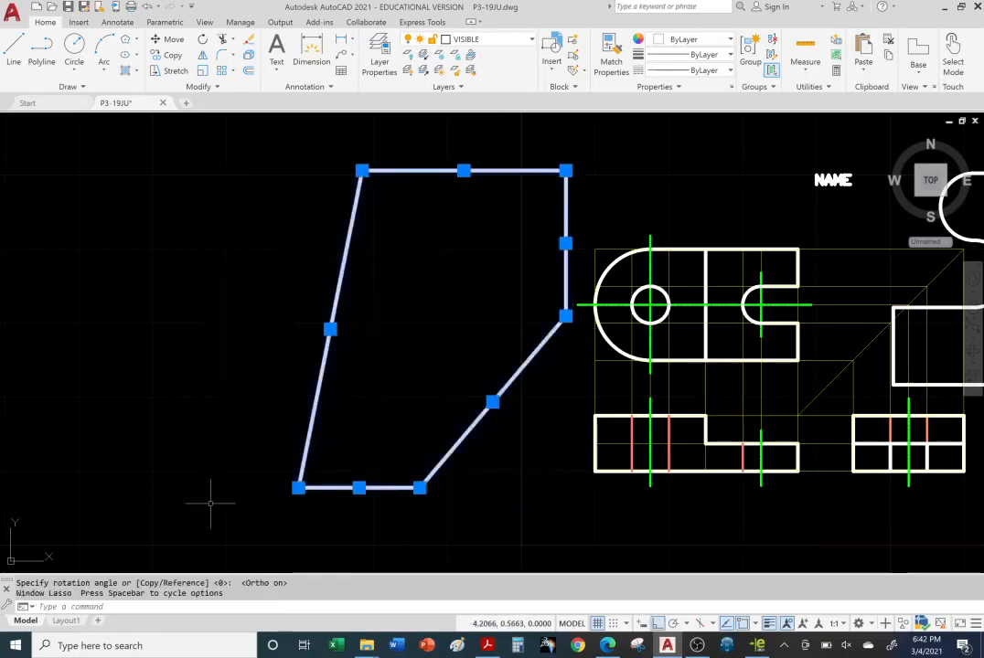
left_click(203, 57)
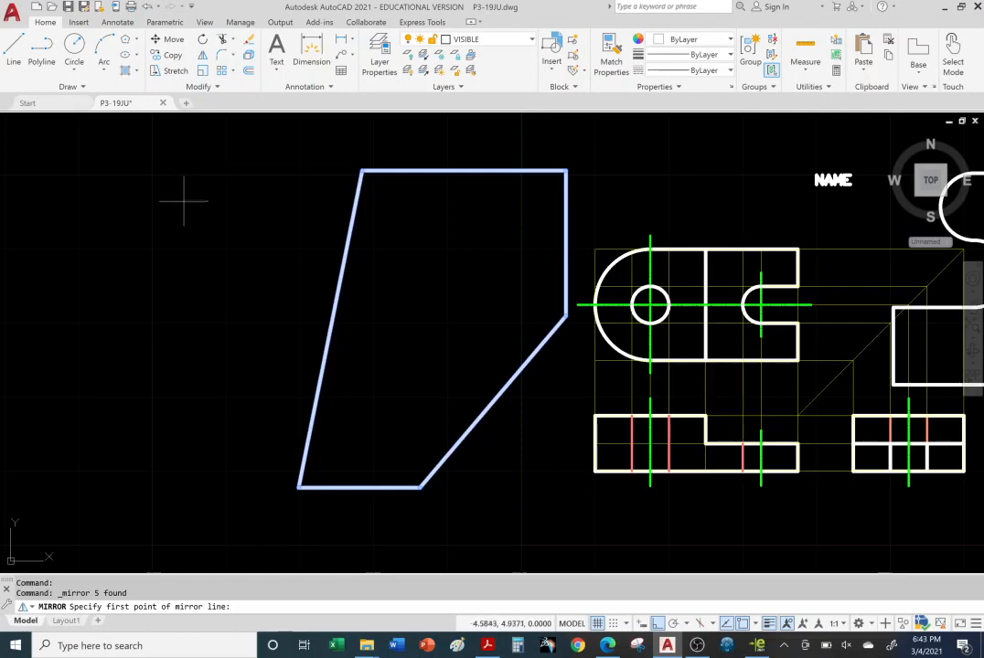
left_click(206, 153)
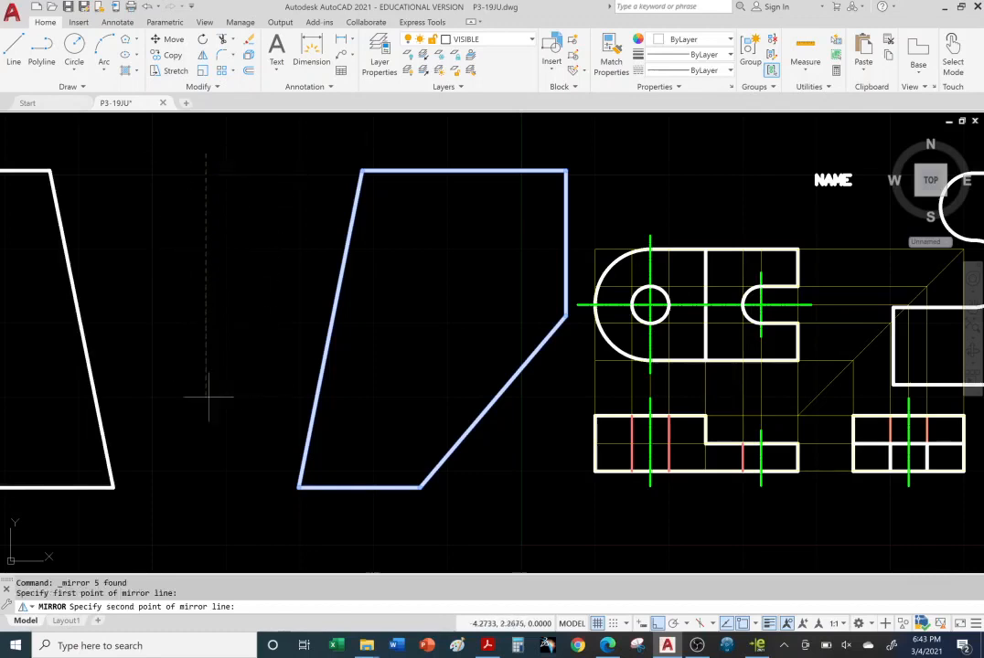
scroll(214, 416, "up", 1)
scroll(213, 416, "down", 2)
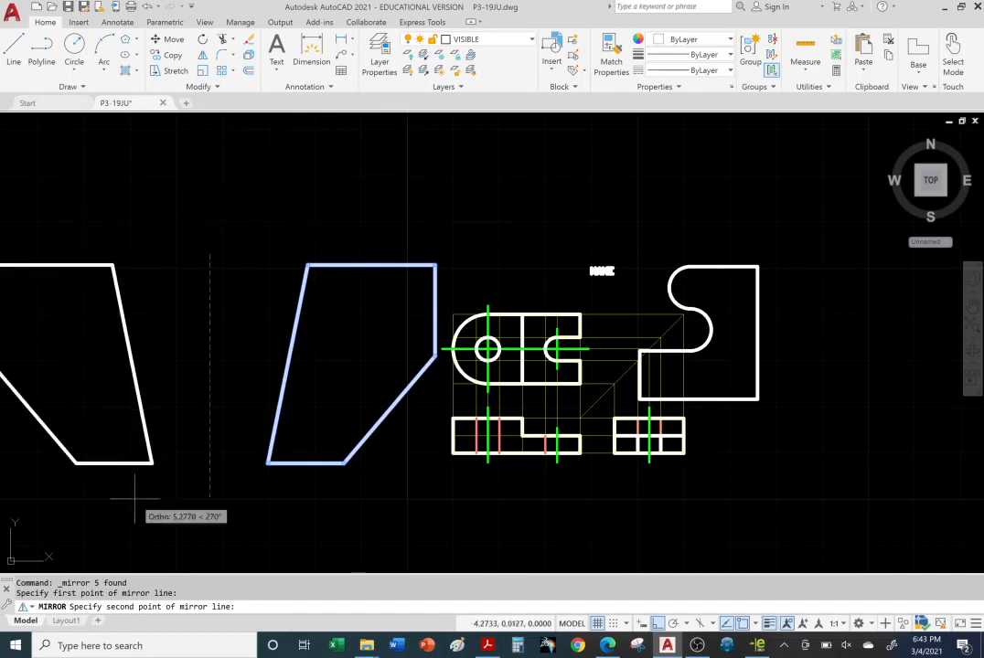
left_click(657, 623)
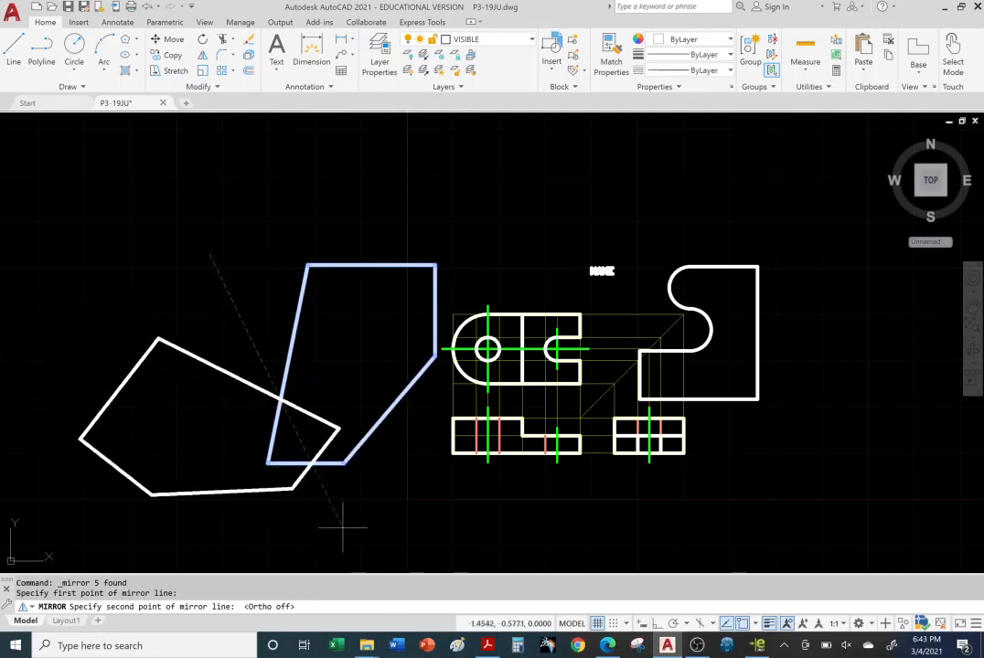
left_click(657, 624)
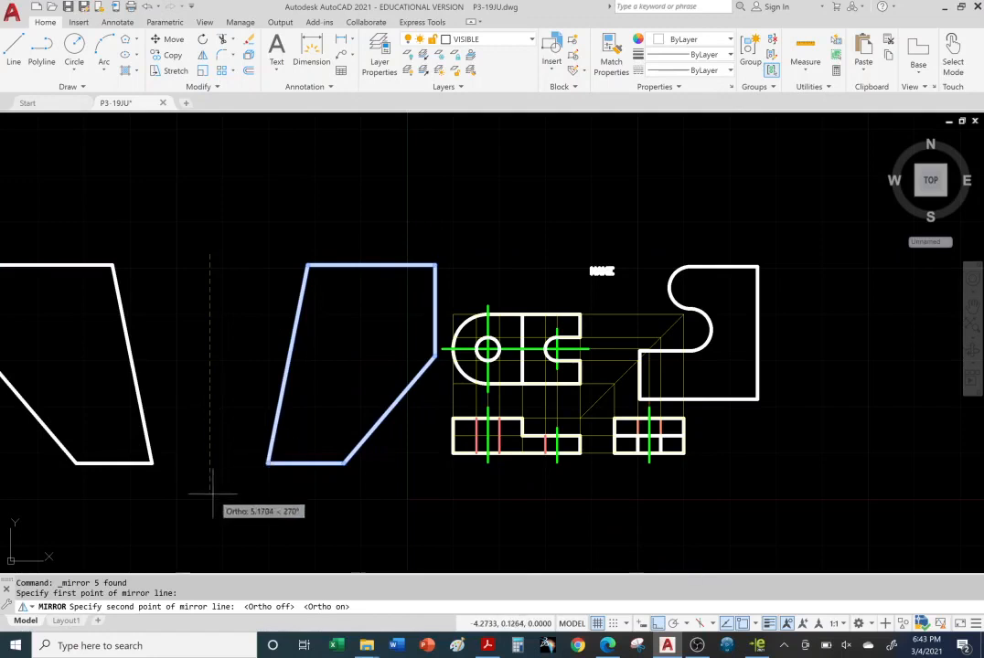
middle_click_drag(217, 494, 373, 447)
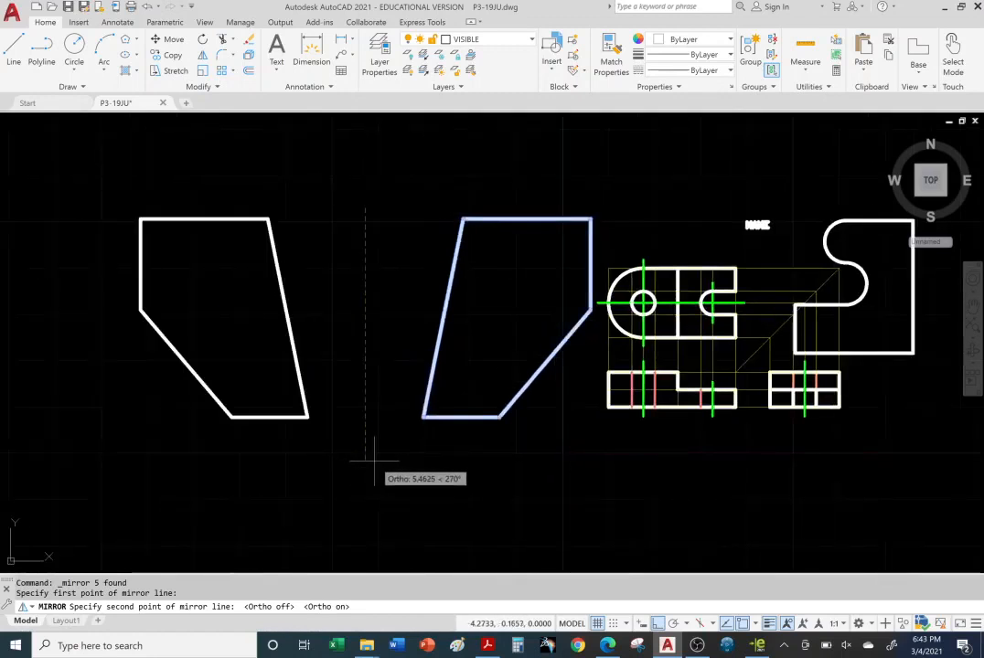
left_click(388, 464)
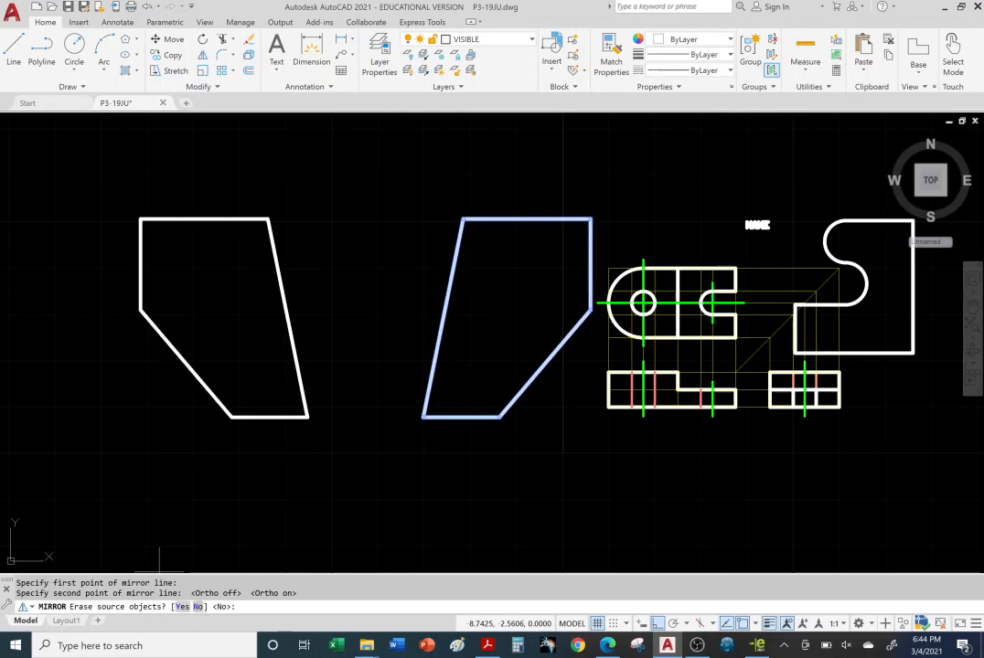
key("Return")
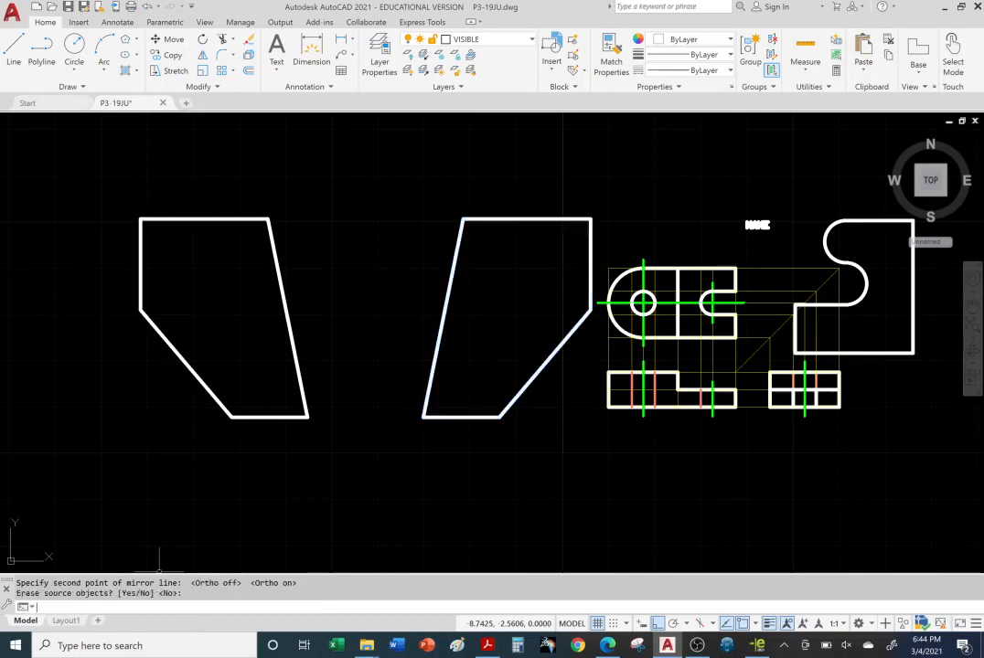
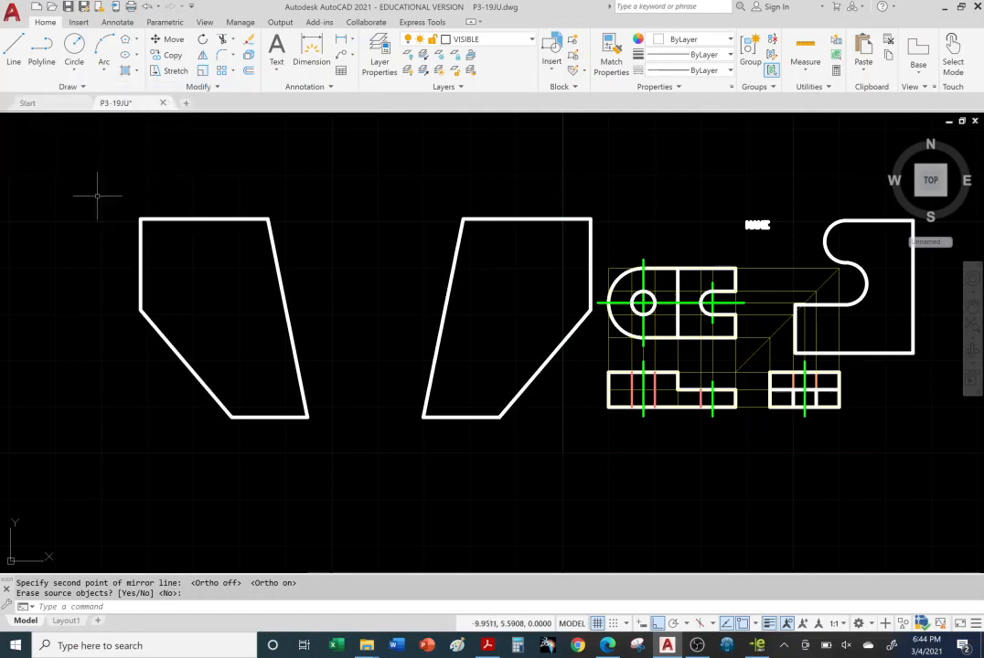
Step: Scale the mirrored outline by a factor of .5 about its lower-right corner
mouse_move(71, 200)
left_mouse_down()
mouse_move(139, 173)
mouse_move(313, 245)
mouse_move(358, 427)
mouse_move(134, 481)
left_mouse_up()
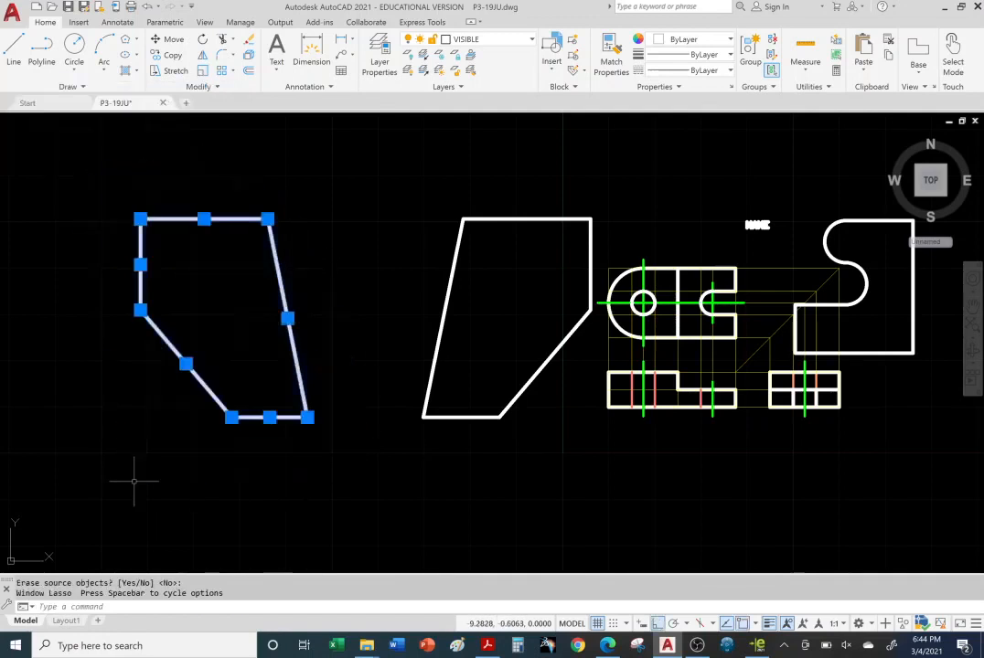
left_click(205, 75)
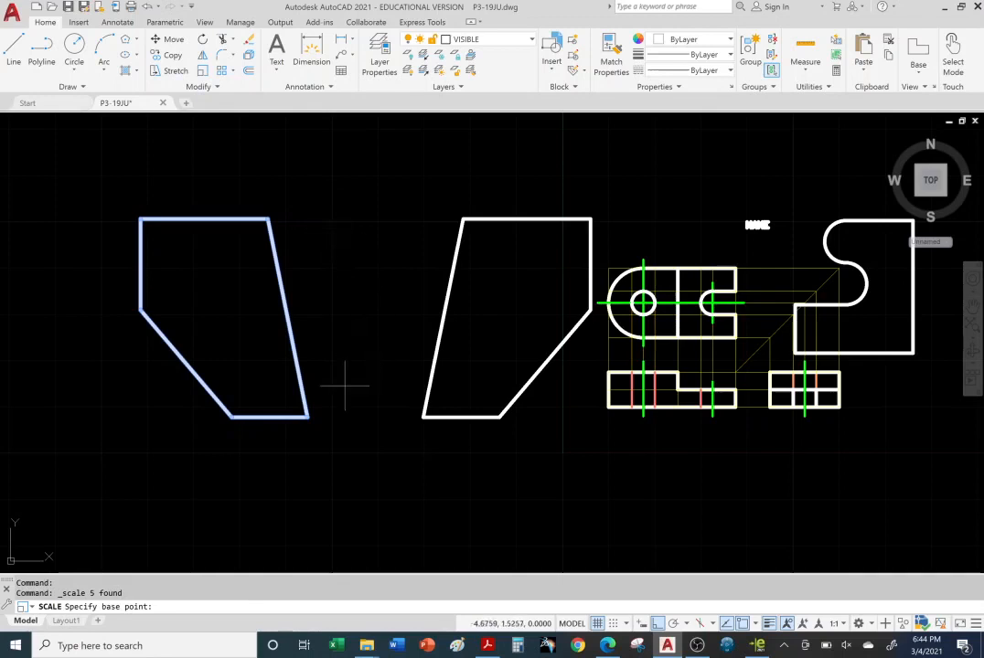
left_click(308, 417)
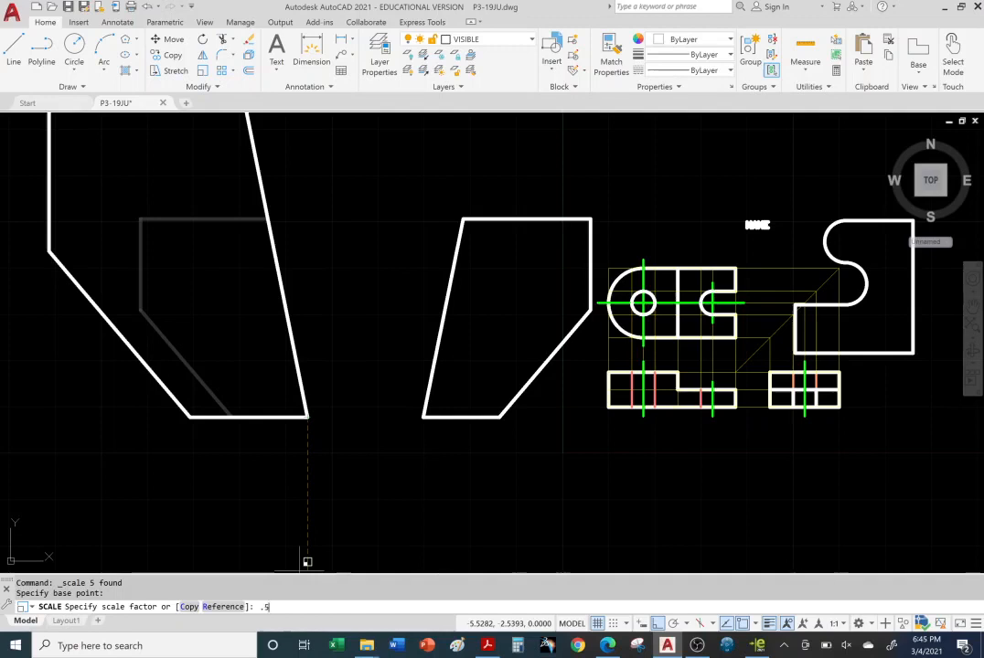
key("Return")
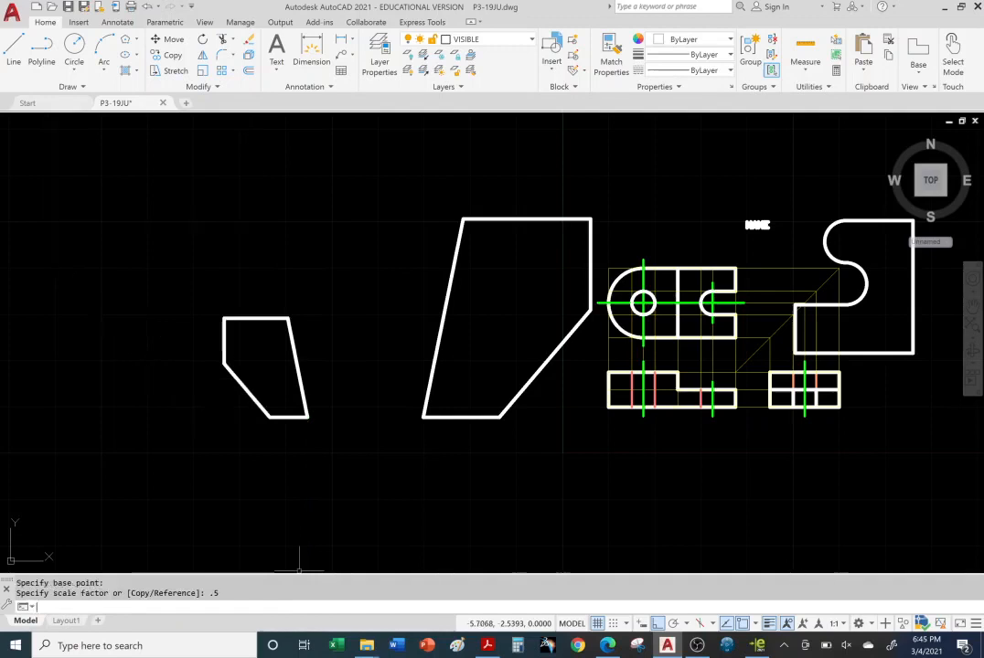
Step: Scale the reduced mirrored outline by a factor of 4 from its lower-right corner
mouse_move(159, 267)
left_mouse_down()
mouse_move(351, 436)
mouse_move(201, 487)
left_mouse_up()
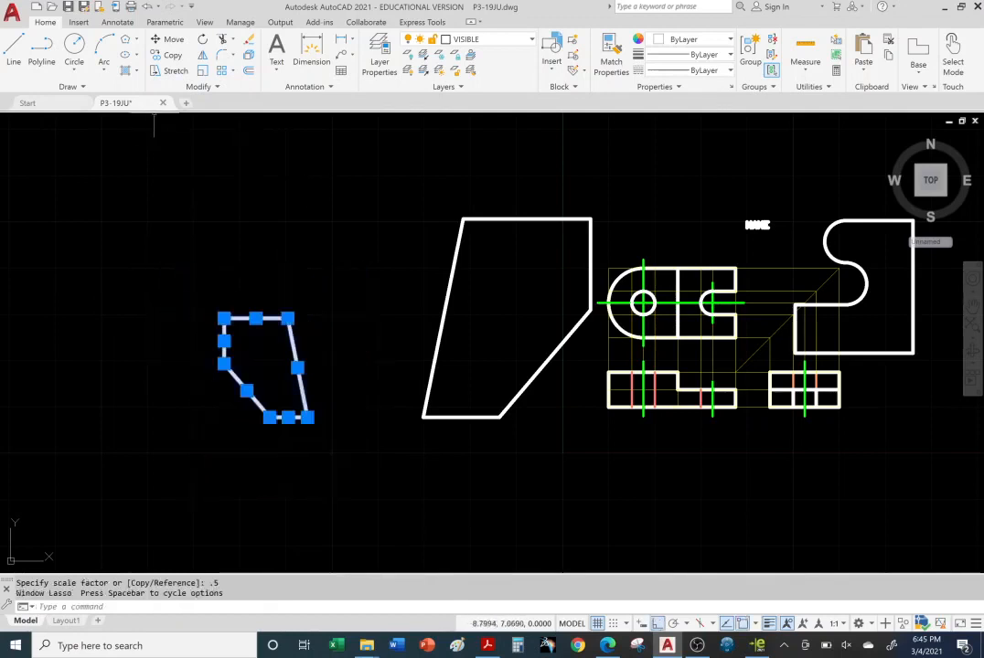
left_click(203, 70)
left_click(308, 418)
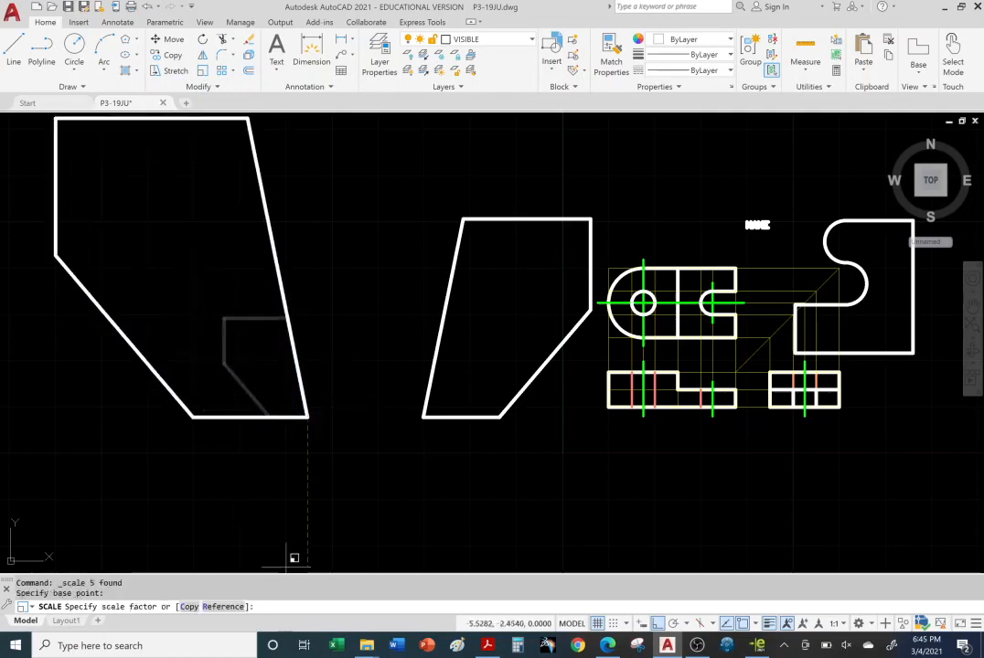
type("4")
key("Return")
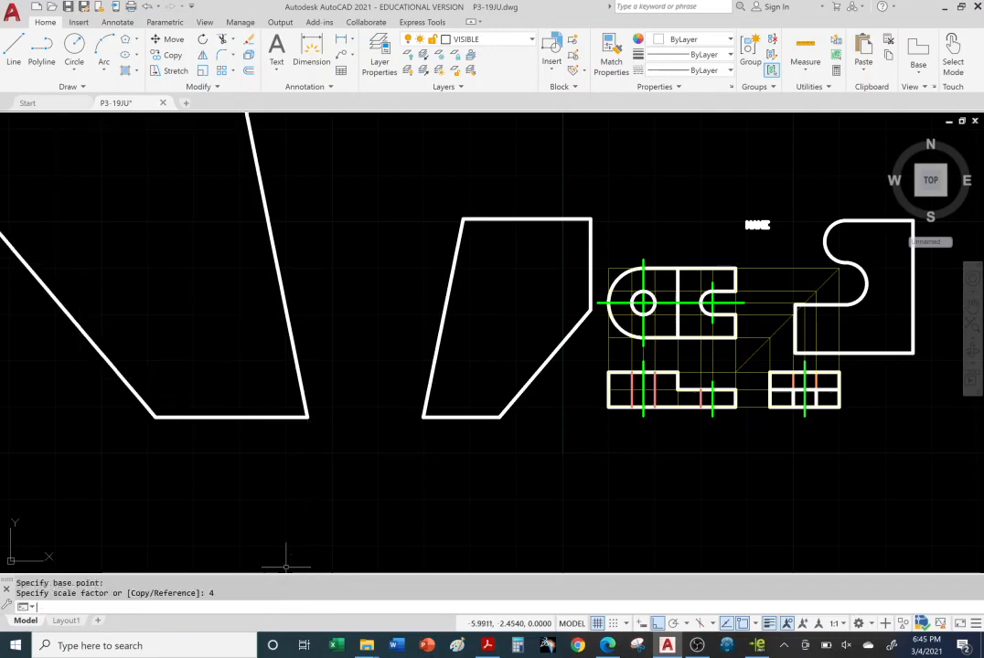
scroll(325, 268, "up", 2)
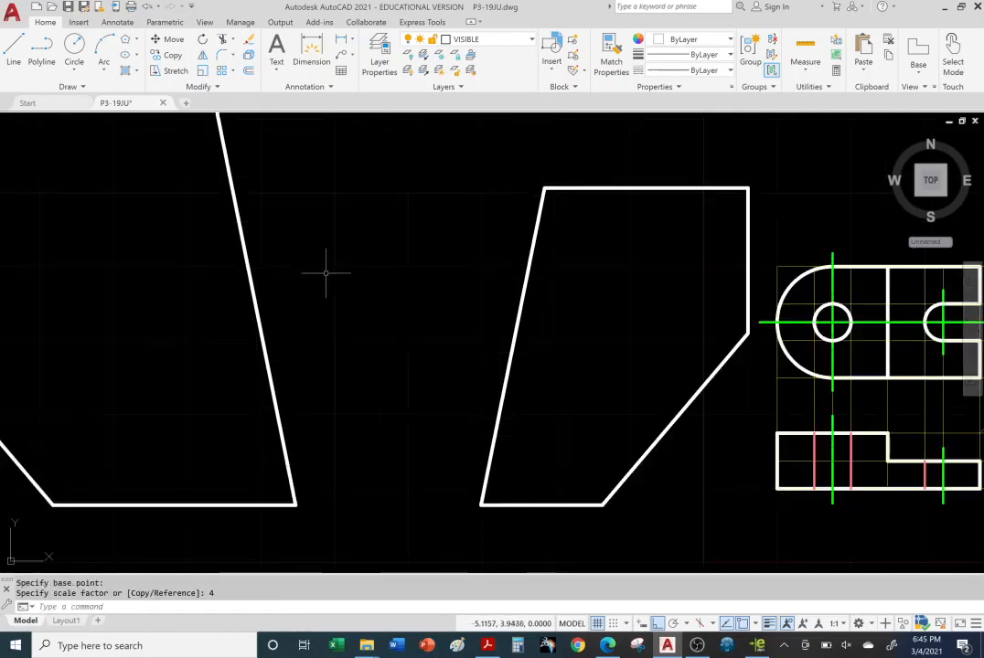
scroll(325, 272, "down", 4)
middle_click_drag(336, 241, 334, 276)
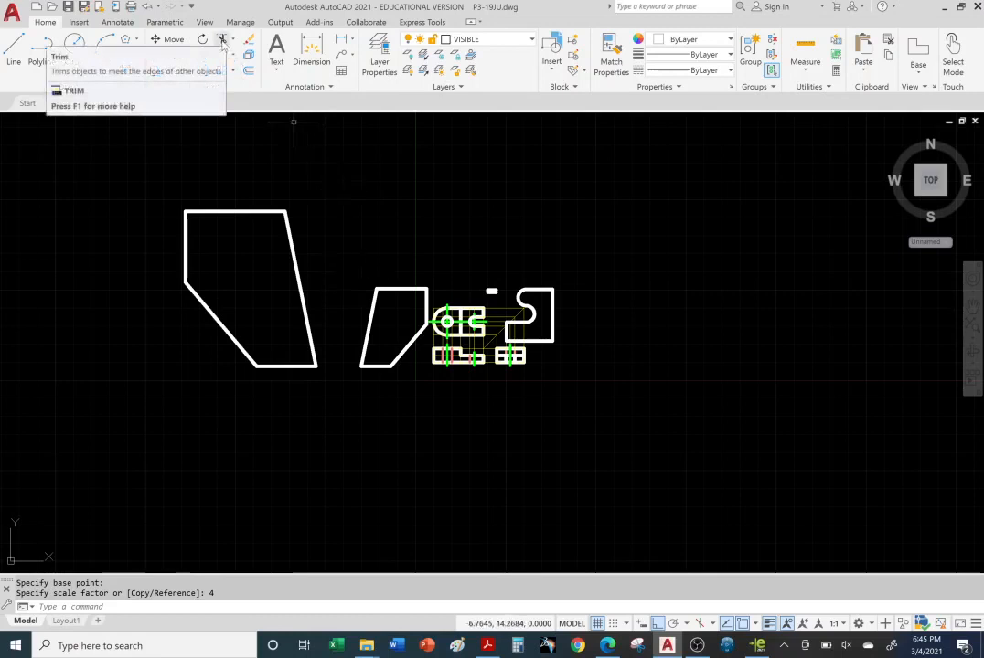
scroll(466, 309, "down", 2)
scroll(462, 302, "up", 4)
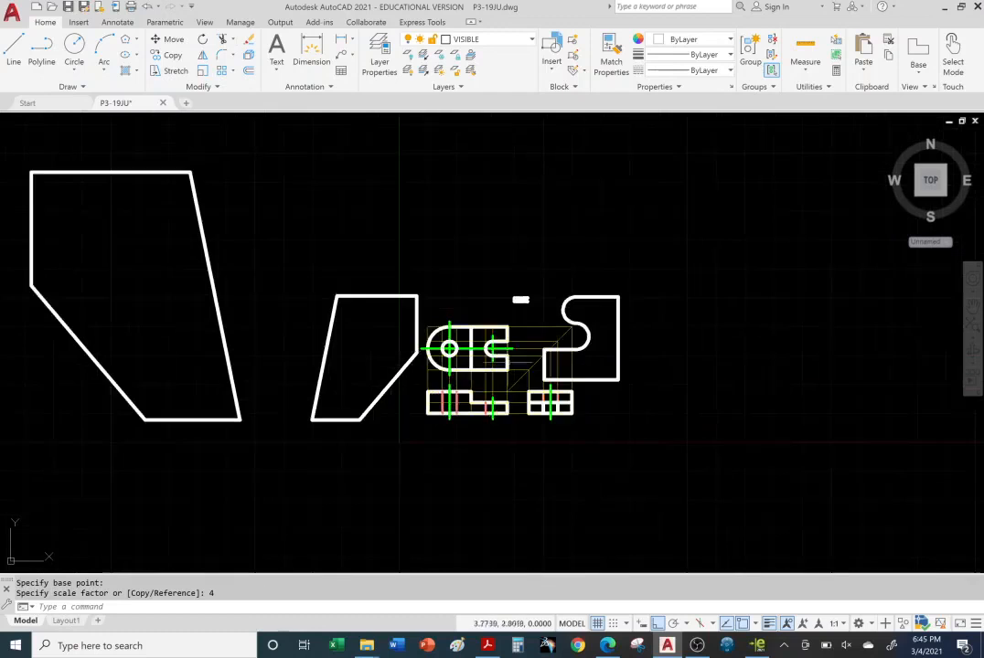
scroll(513, 361, "up", 2)
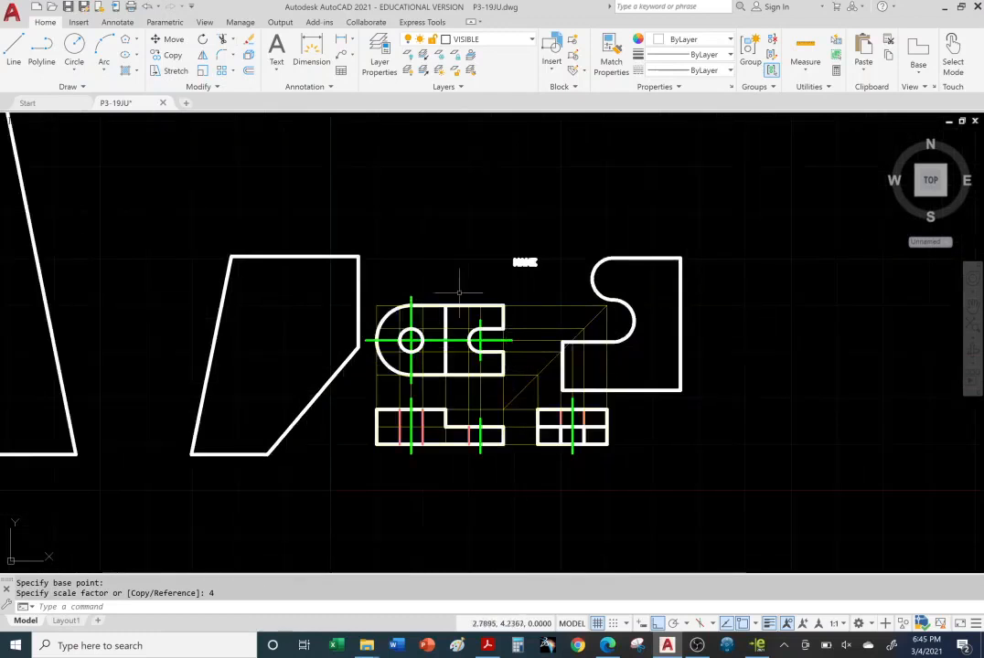
Step: Draw a horizontal line across the upper part of the large mirrored outline, overshooting both of its sides
middle_click_drag(450, 292, 370, 278)
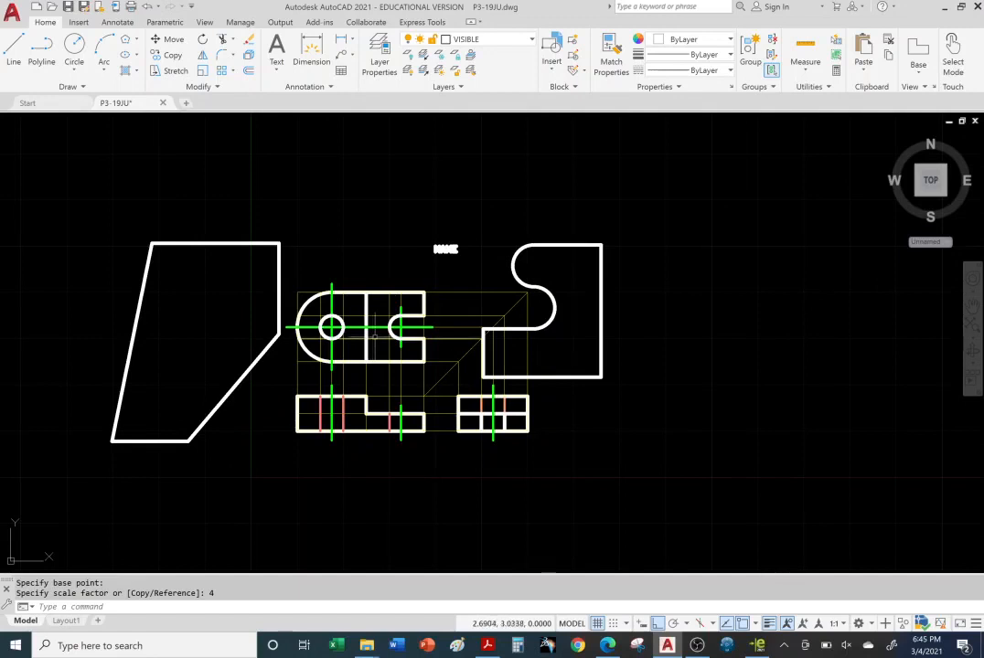
mouse_move(91, 247)
middle_mouse_down()
mouse_move(257, 313)
mouse_move(521, 352)
middle_mouse_up()
middle_click_drag(361, 224, 412, 309)
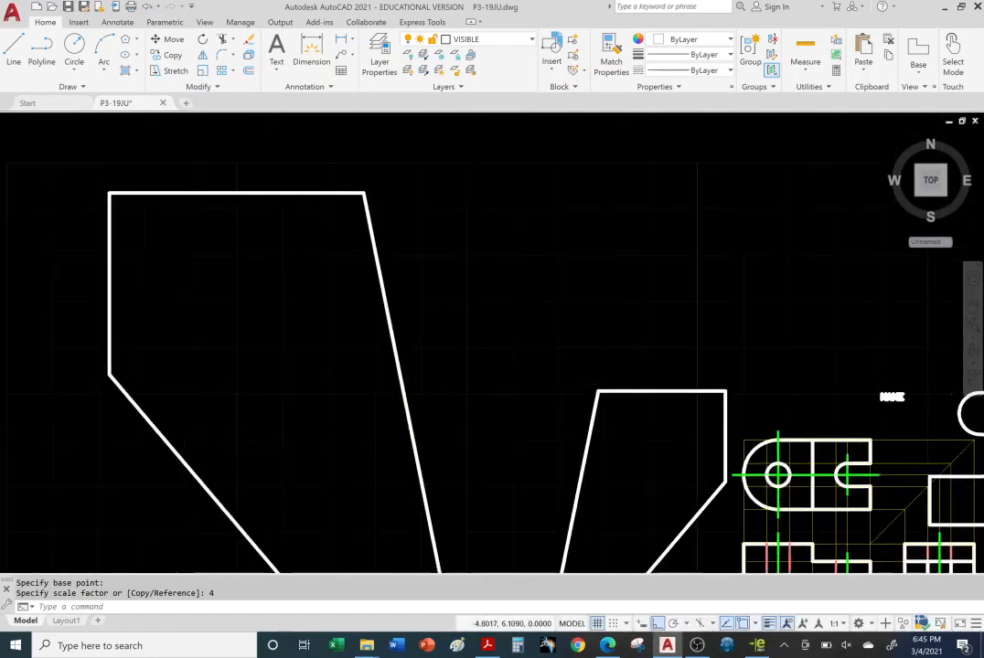
middle_click_drag(476, 343, 527, 297)
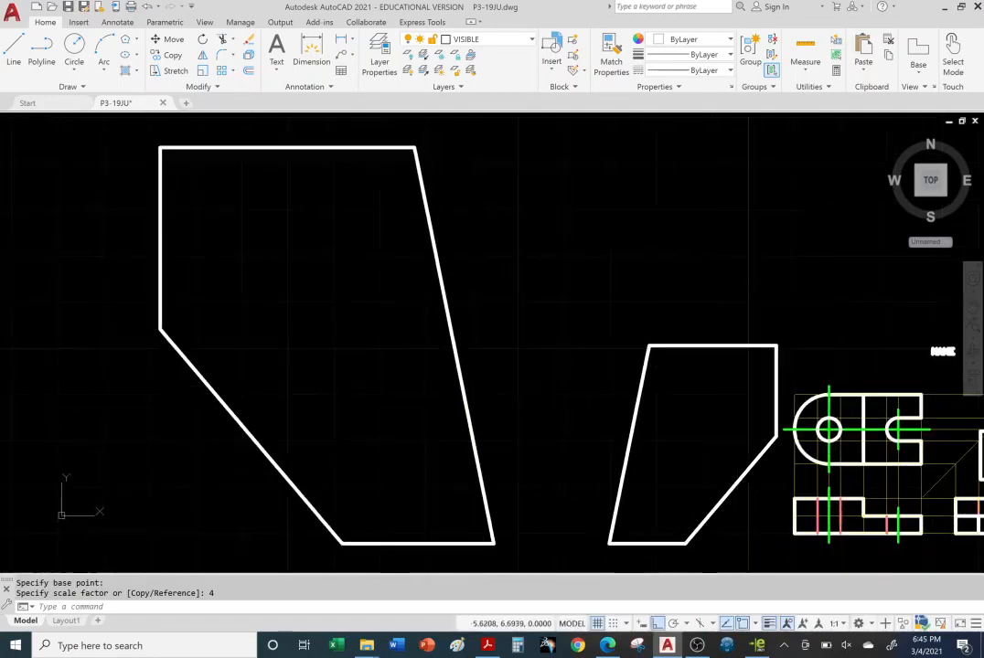
left_click(14, 45)
left_click(91, 180)
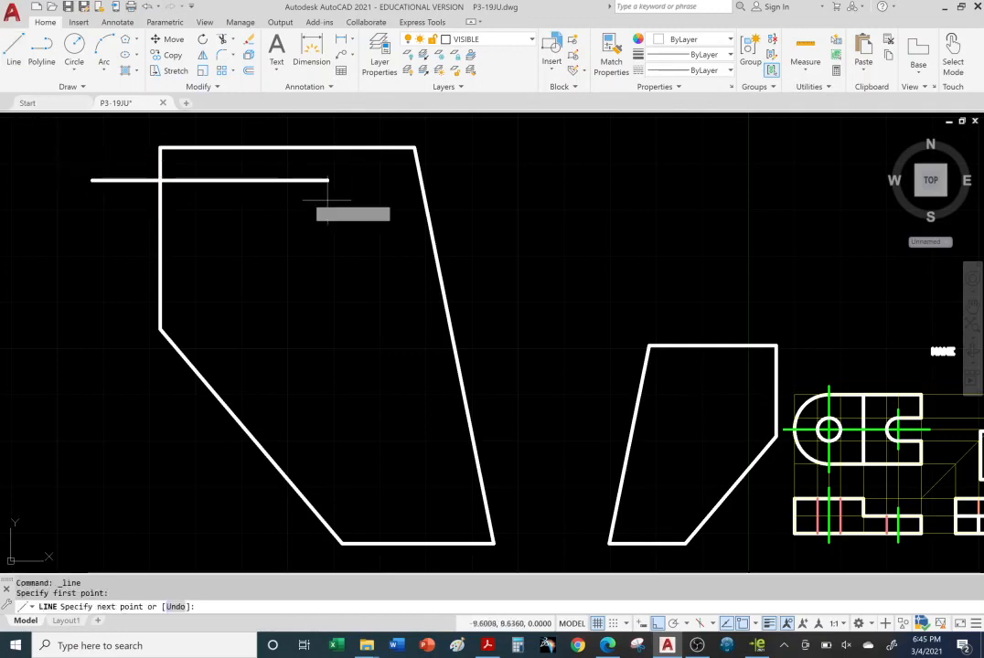
left_click(475, 187)
right_click(502, 262)
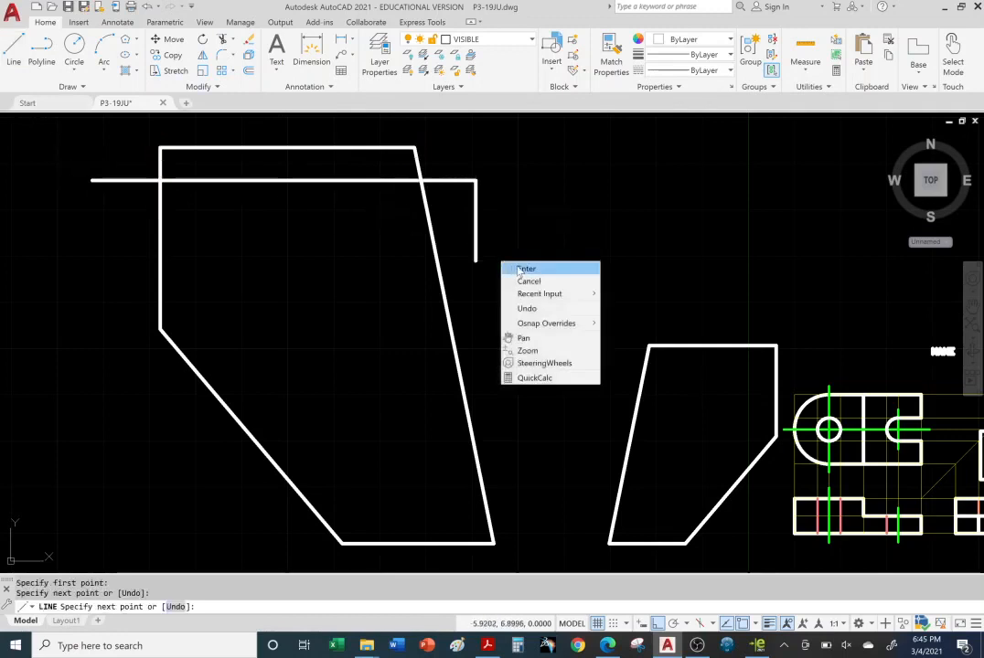
left_click(525, 269)
Step: Copy the horizontal line four times straight down from its left endpoint, spacing the copies over the height of the large outline
left_click(174, 180)
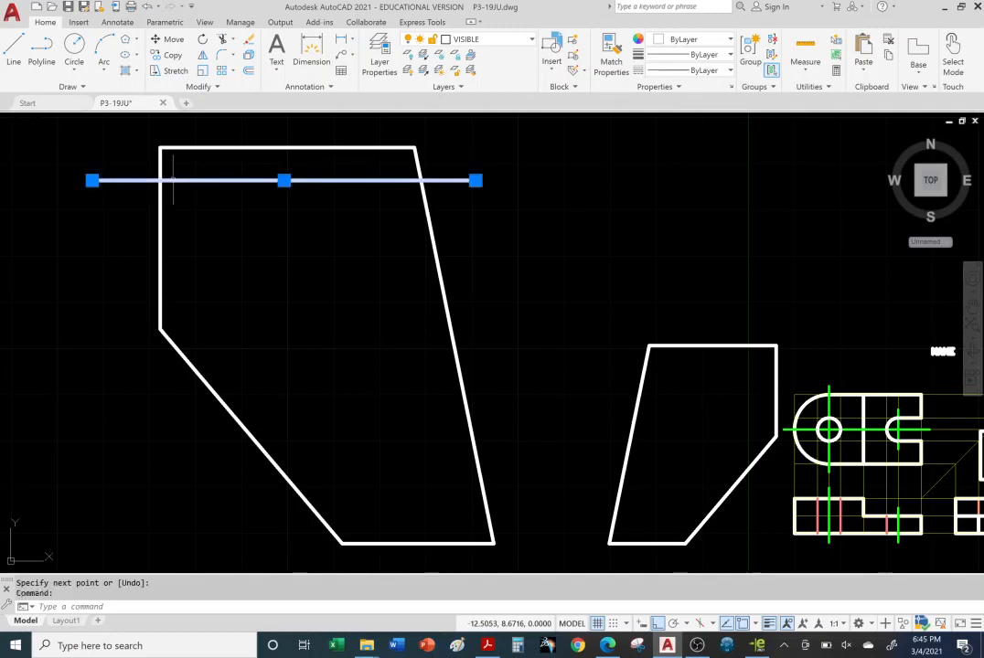
left_click(171, 56)
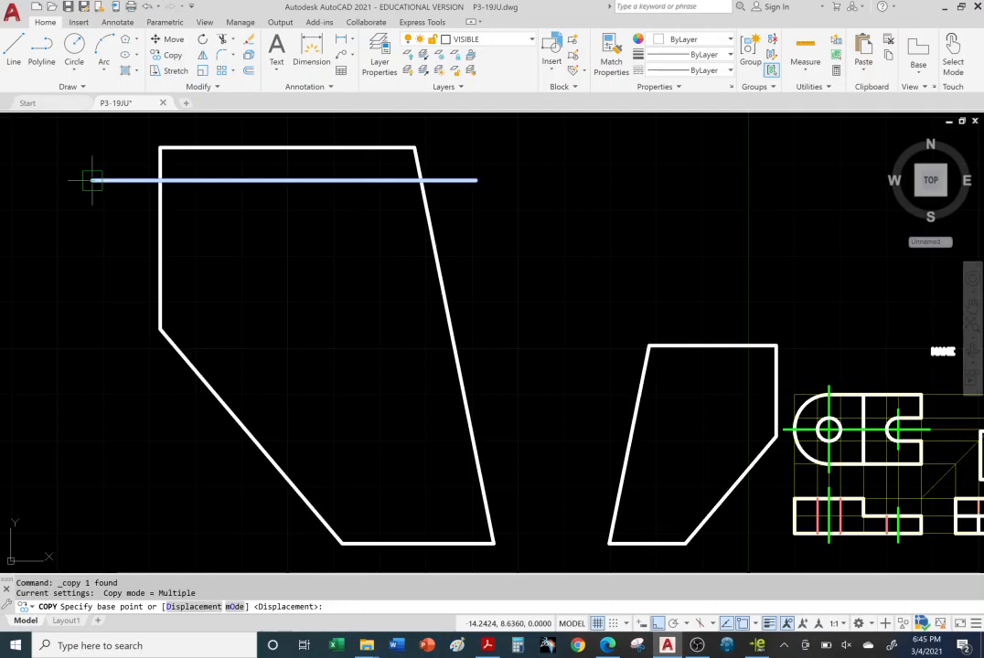
left_click(92, 180)
left_click(90, 248)
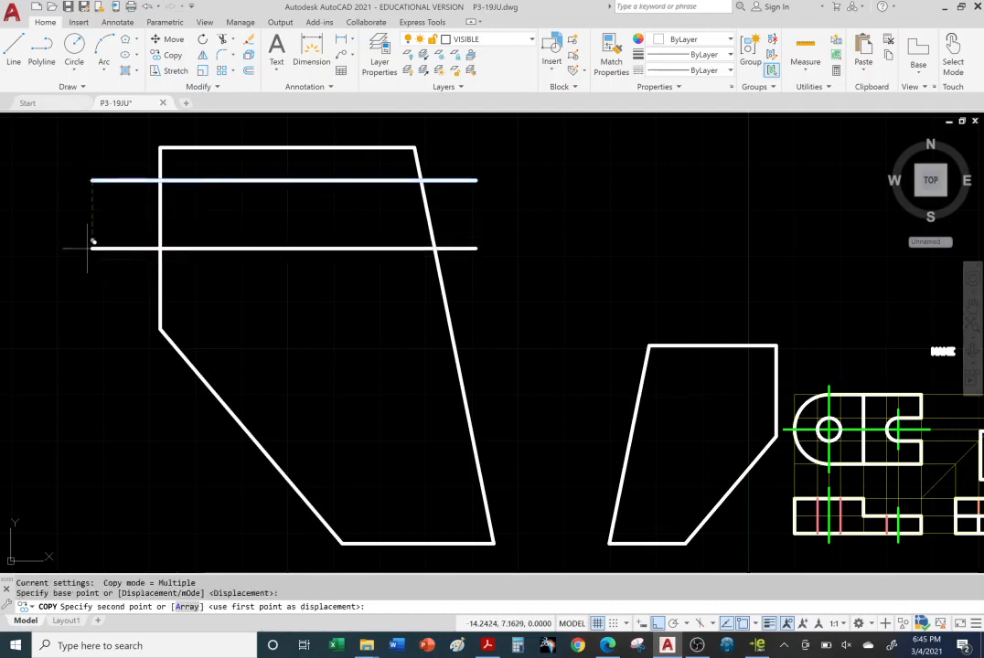
left_click(84, 321)
left_click(88, 403)
left_click(96, 459)
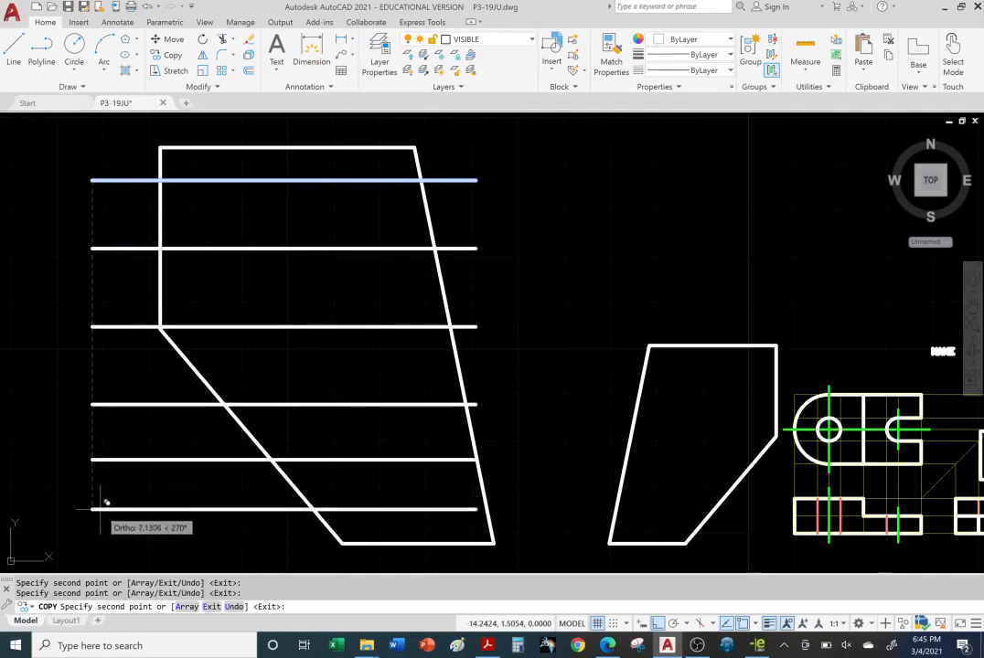
left_click(96, 493)
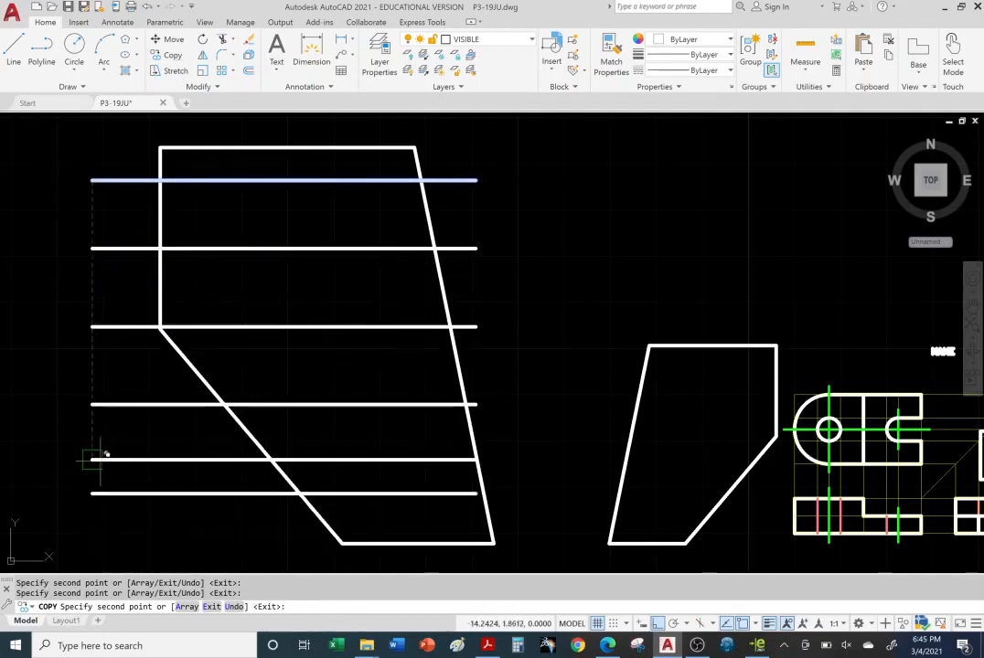
right_click(90, 144)
left_click(111, 151)
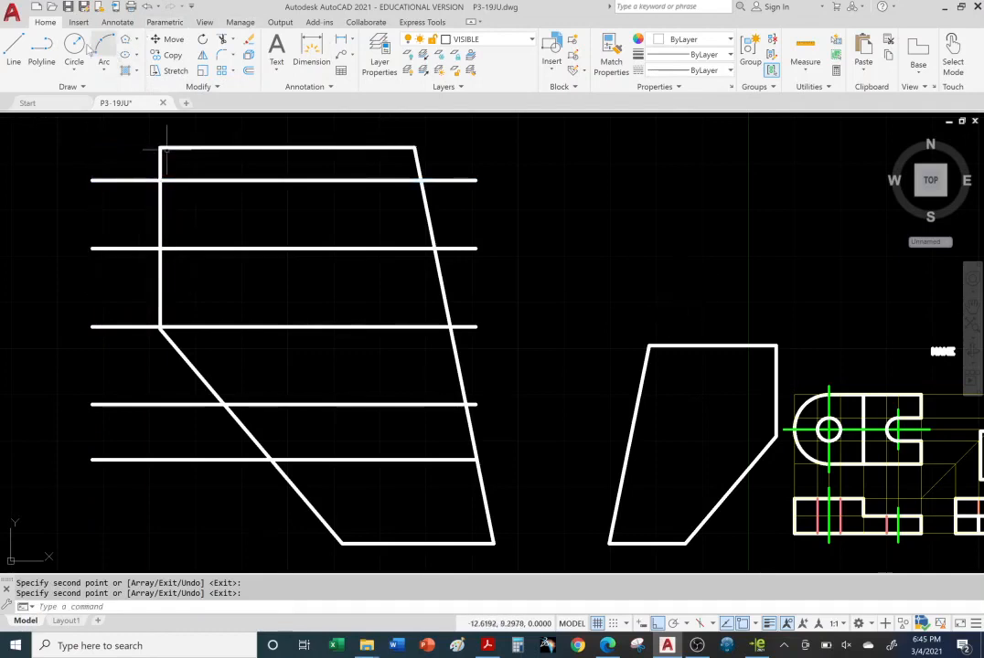
Step: Draw a vertical line crossing the large outline's top edge and all five horizontal lines, near the outline's left side
left_click(14, 51)
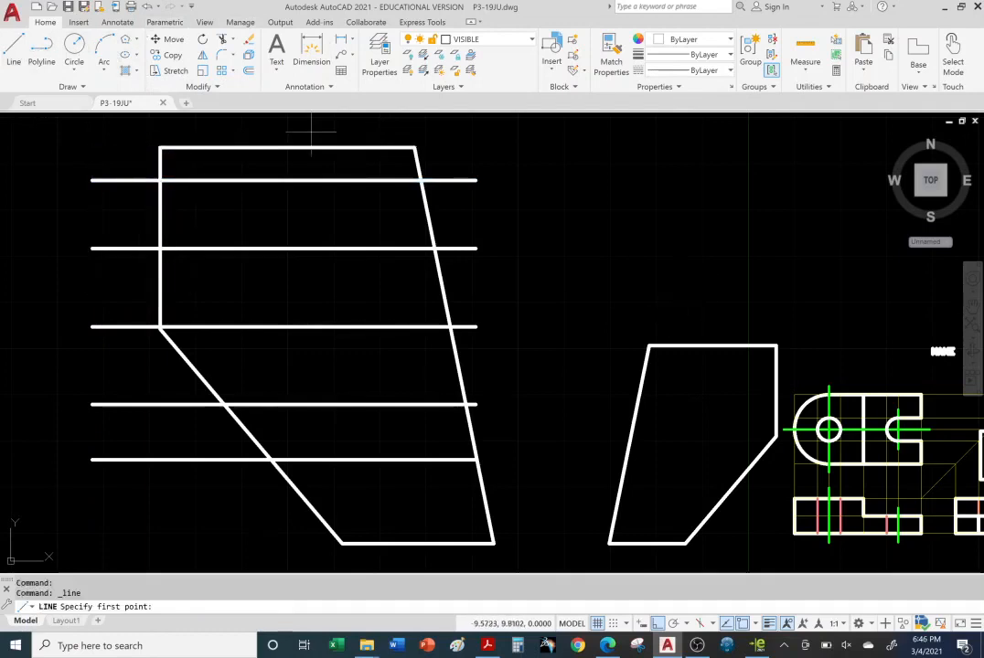
left_click(221, 118)
left_click(221, 523)
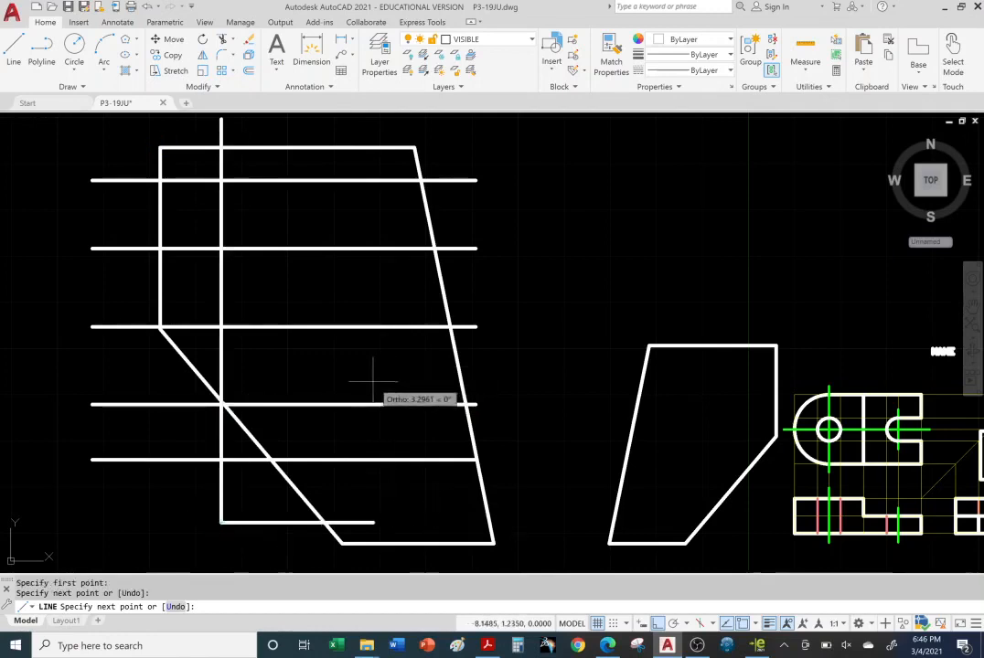
key("Escape")
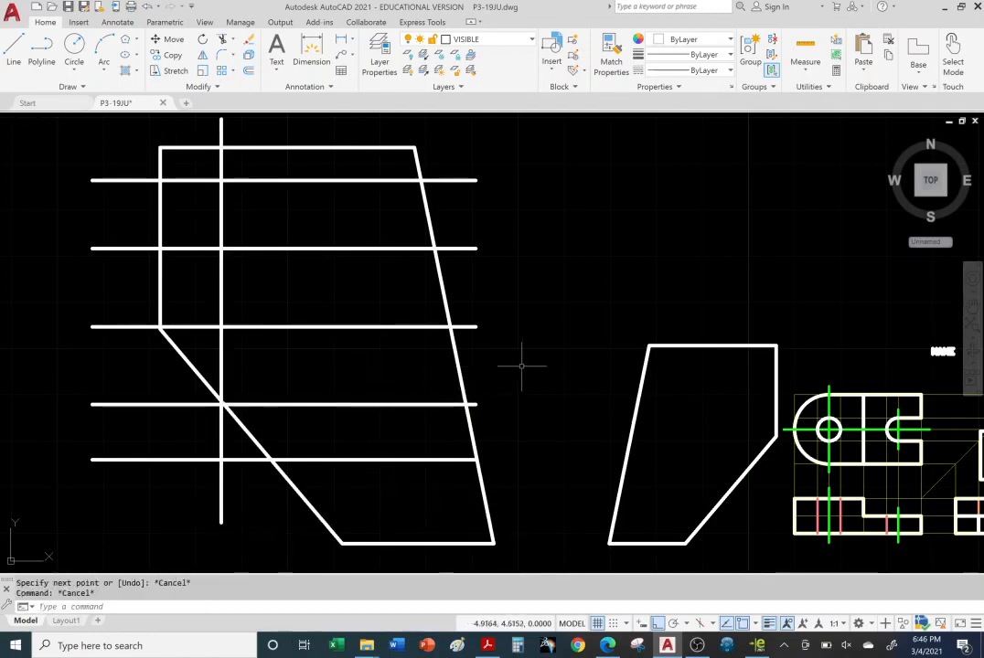
Step: Using the large outline and its crossing lines as cutting edges, trim two vertical segments between horizontals and the fourth horizontal's portion inside the outline
middle_click_drag(563, 265, 557, 283)
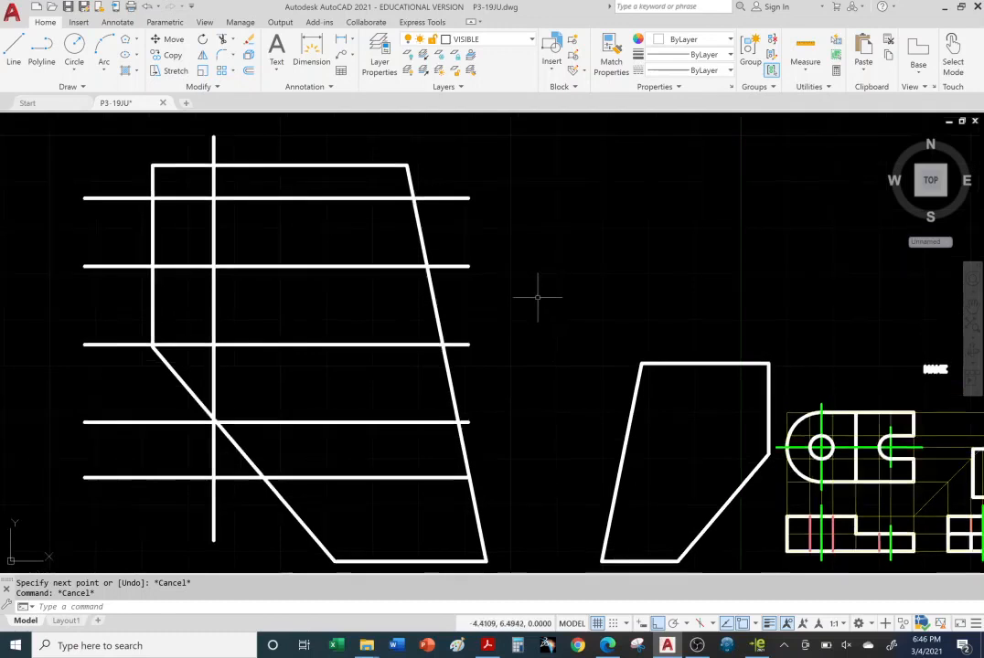
scroll(462, 318, "up", 2)
scroll(439, 314, "down", 6)
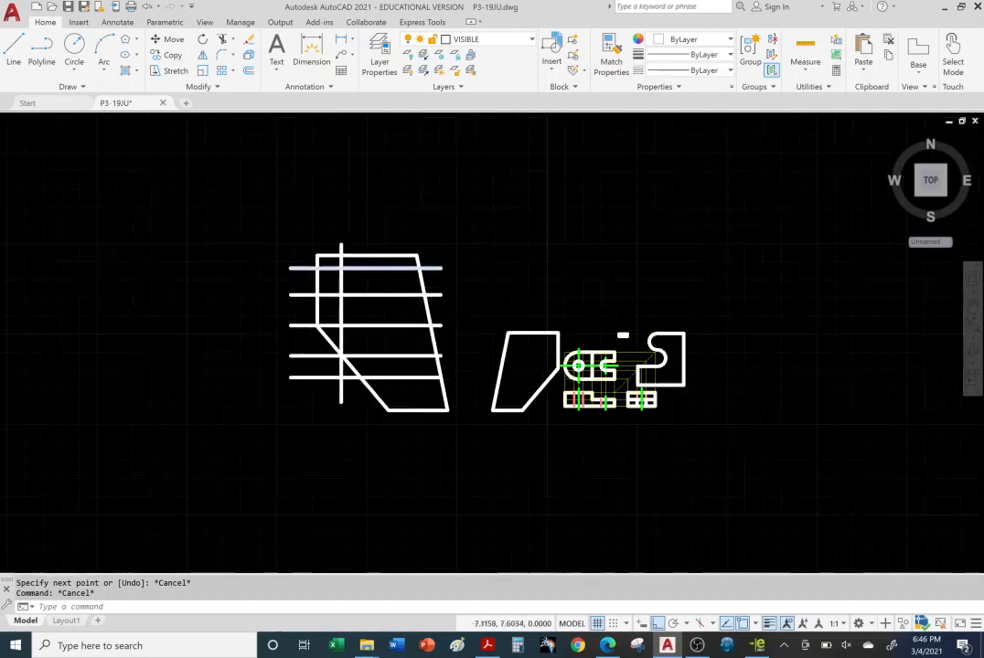
scroll(391, 340, "up", 2)
middle_click_drag(390, 340, 383, 336)
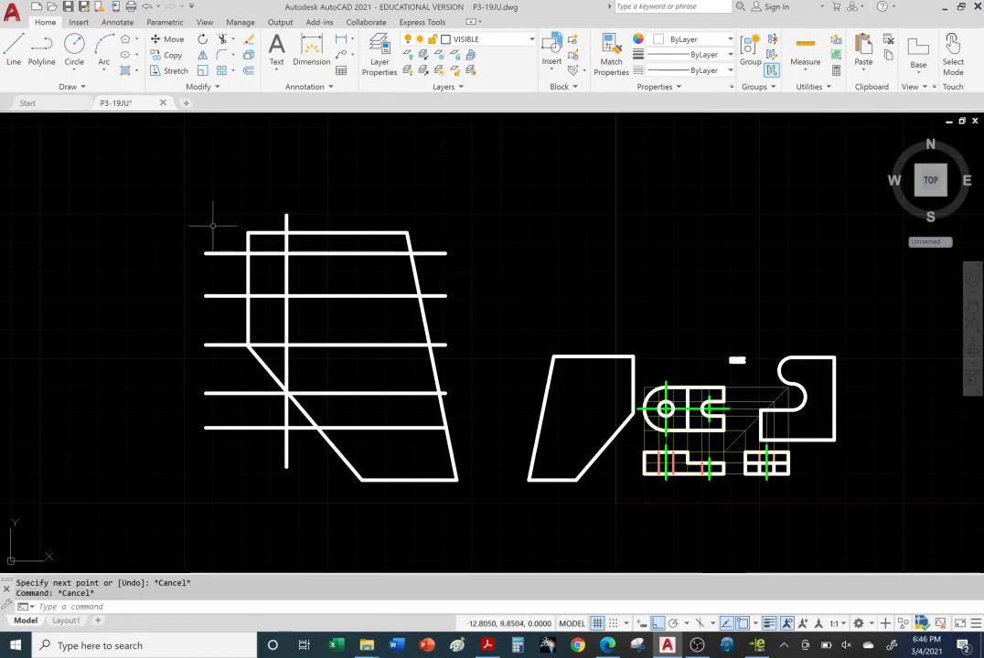
mouse_move(128, 194)
left_mouse_down()
mouse_move(269, 146)
mouse_move(428, 190)
mouse_move(492, 308)
mouse_move(488, 517)
mouse_move(137, 466)
left_mouse_up()
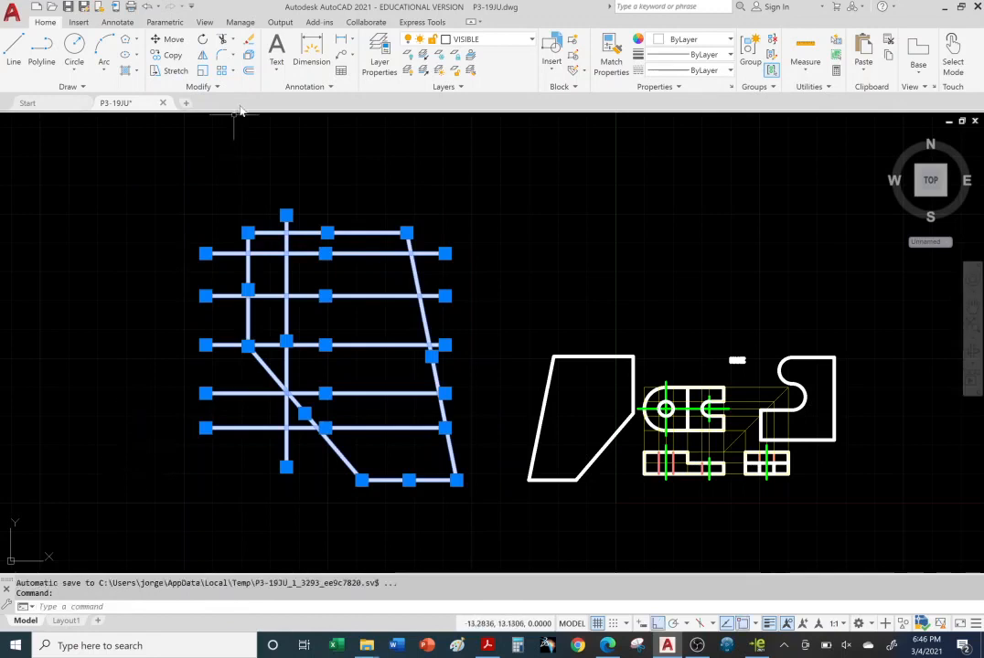
left_click(222, 41)
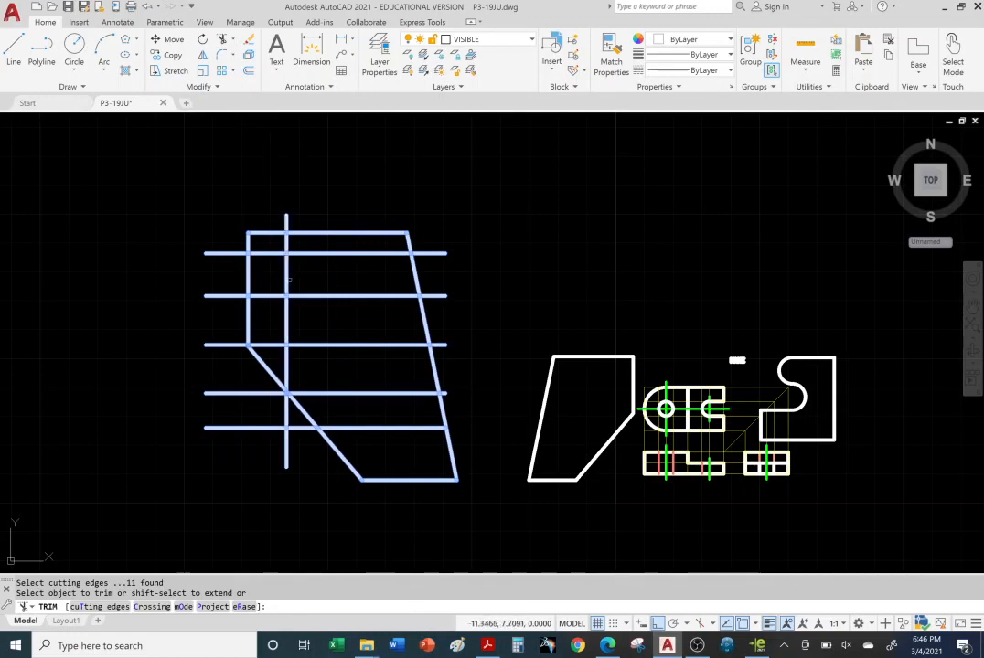
left_click(286, 275)
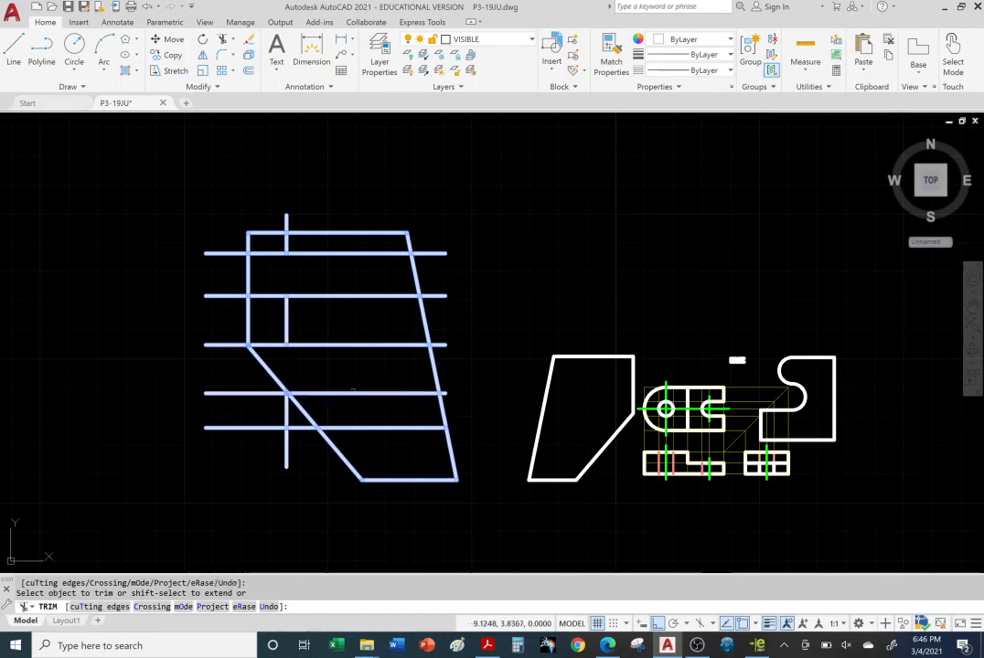
left_click(353, 393)
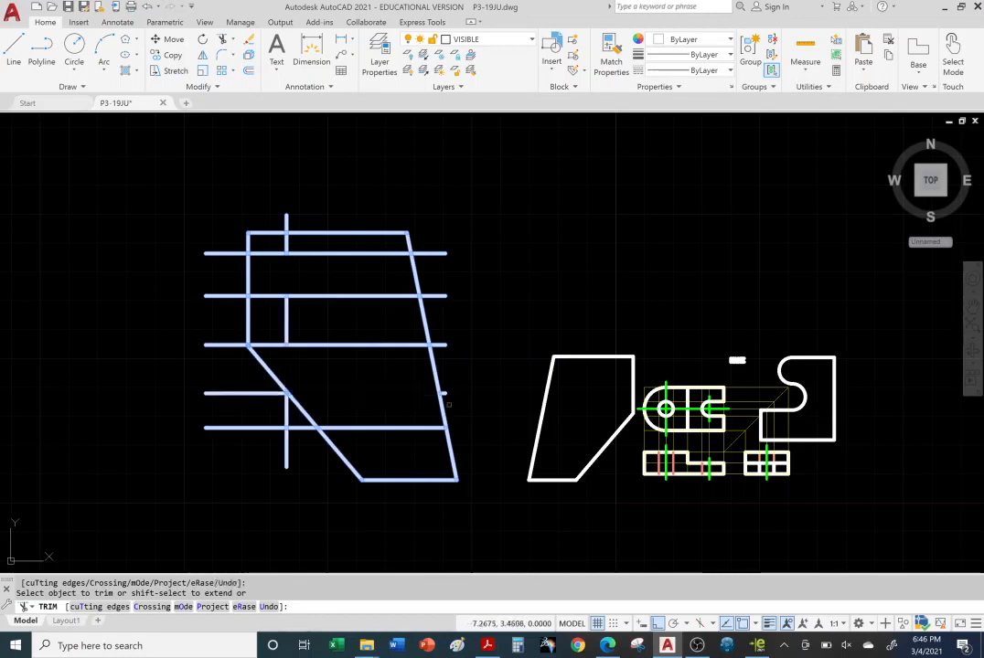
Step: Trim the portions of the third and second horizontal lines that lie inside the large outline, and end the Trim command
scroll(469, 392, "down", 2)
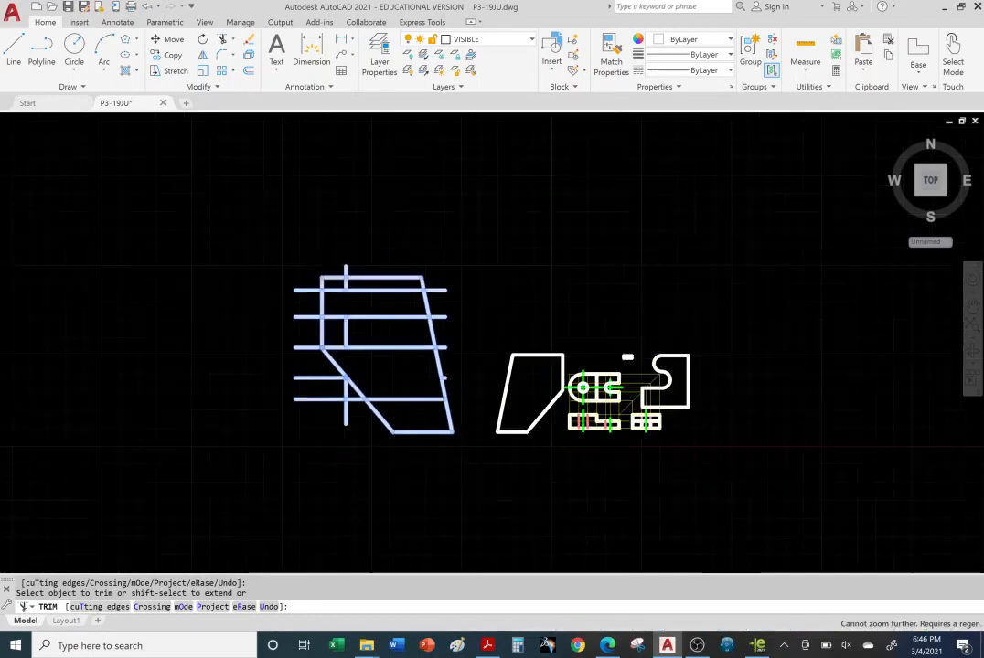
scroll(464, 386, "up", 5)
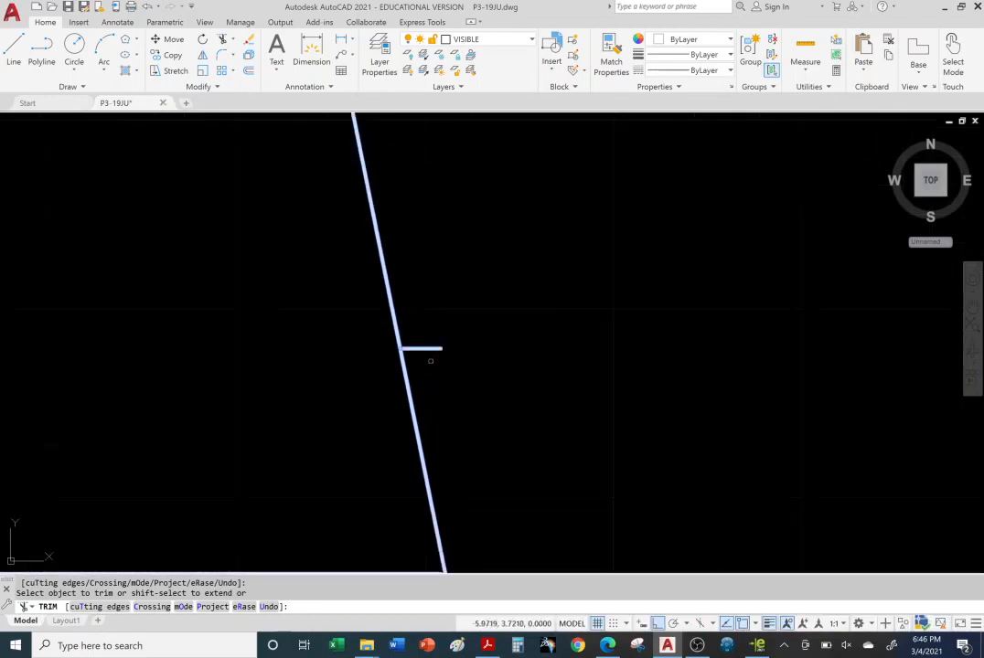
scroll(446, 383, "up", 3)
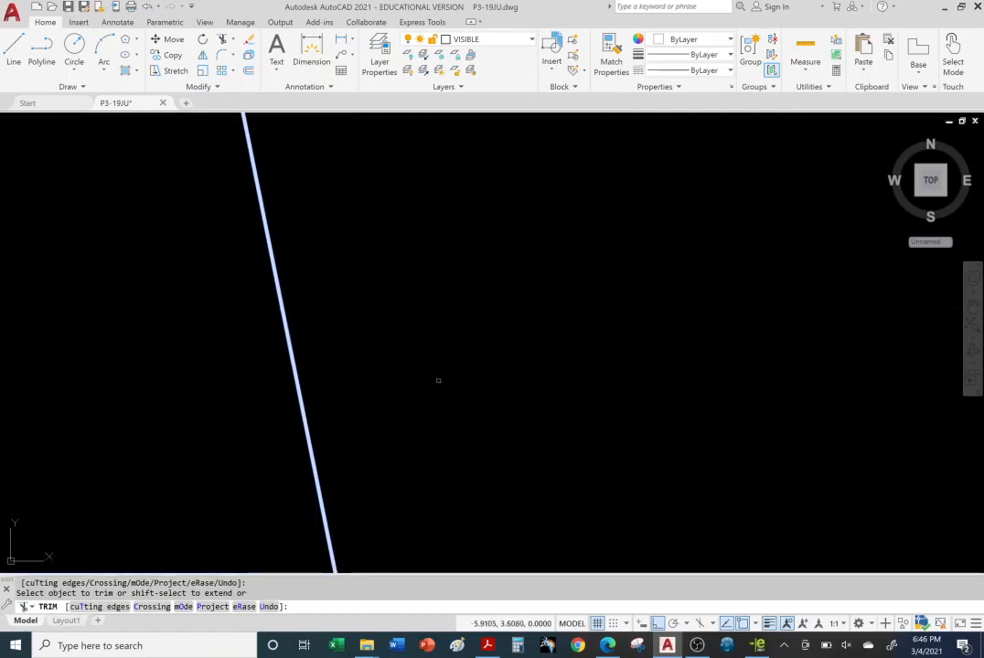
scroll(350, 345, "down", 5)
middle_click_drag(259, 316, 623, 371)
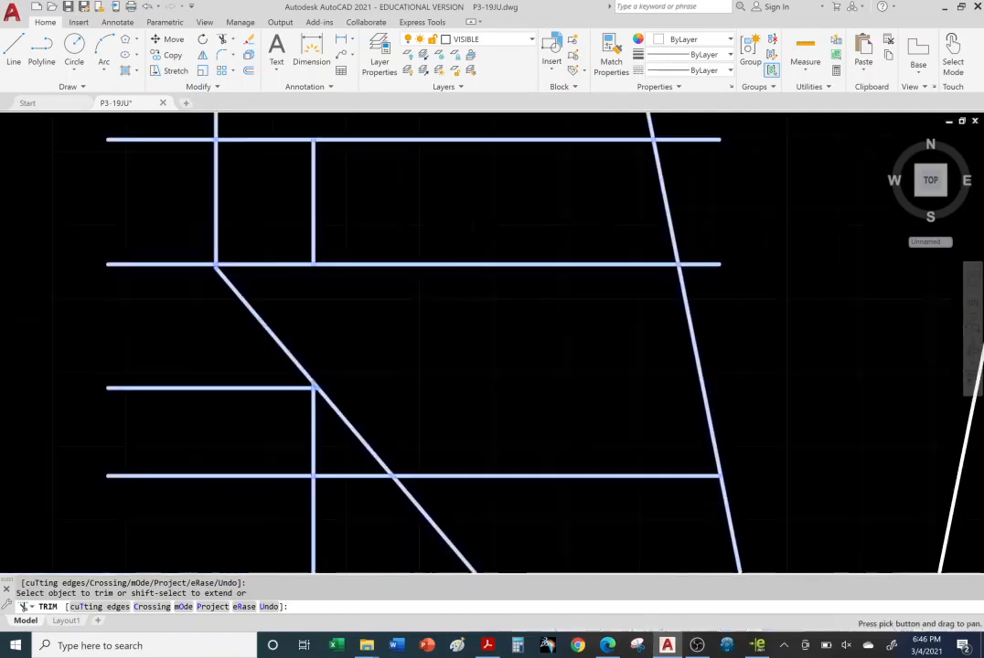
left_click(272, 267)
left_click(270, 260)
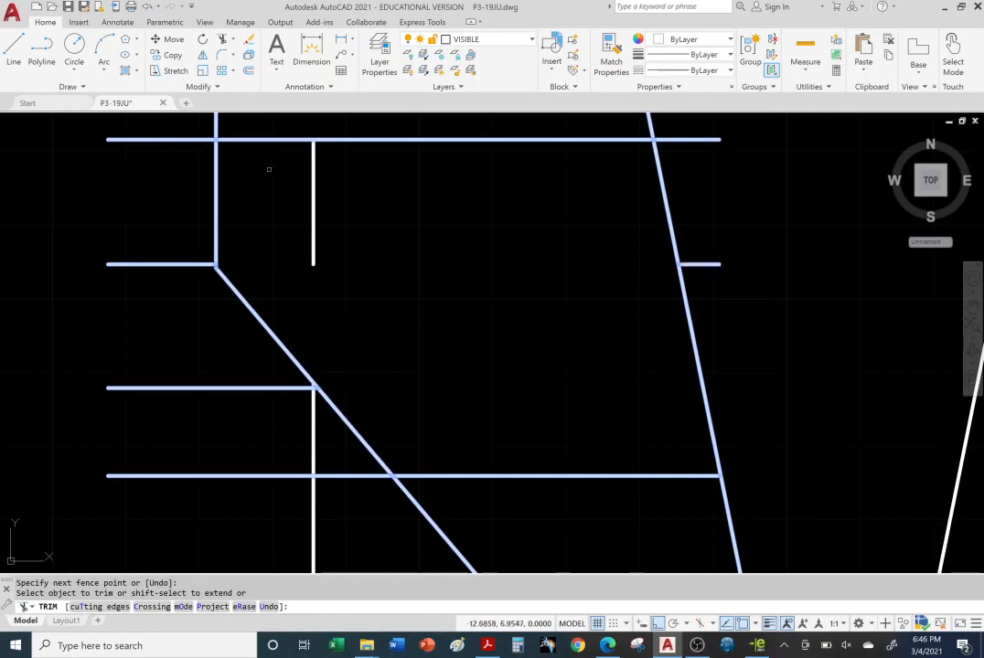
left_click(264, 139)
scroll(357, 284, "up", 4)
scroll(357, 284, "down", 6)
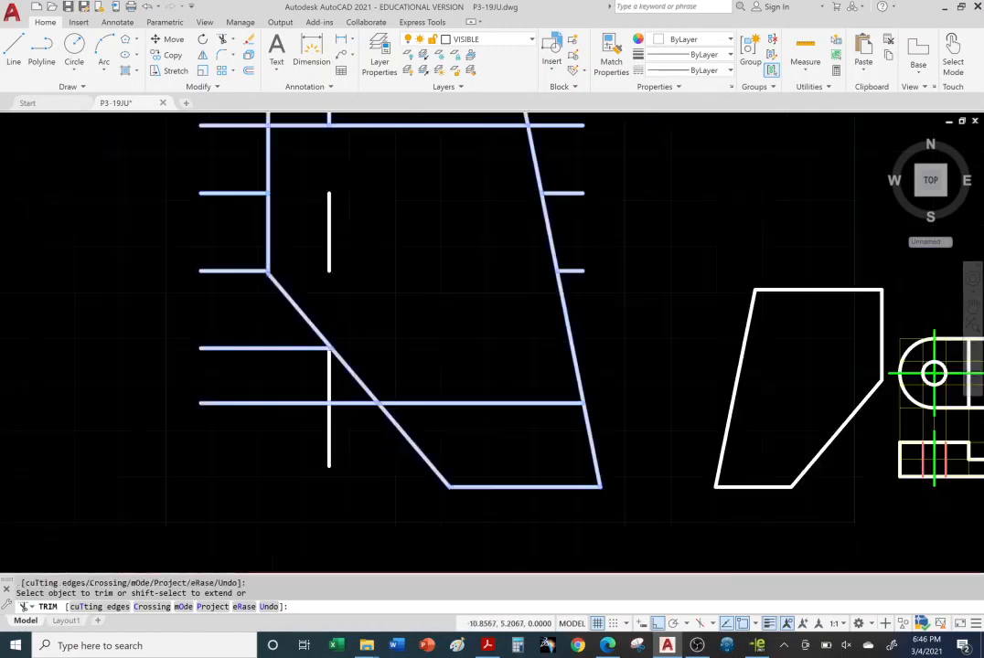
scroll(364, 282, "down", 2)
middle_click_drag(411, 246, 350, 297)
key("Escape")
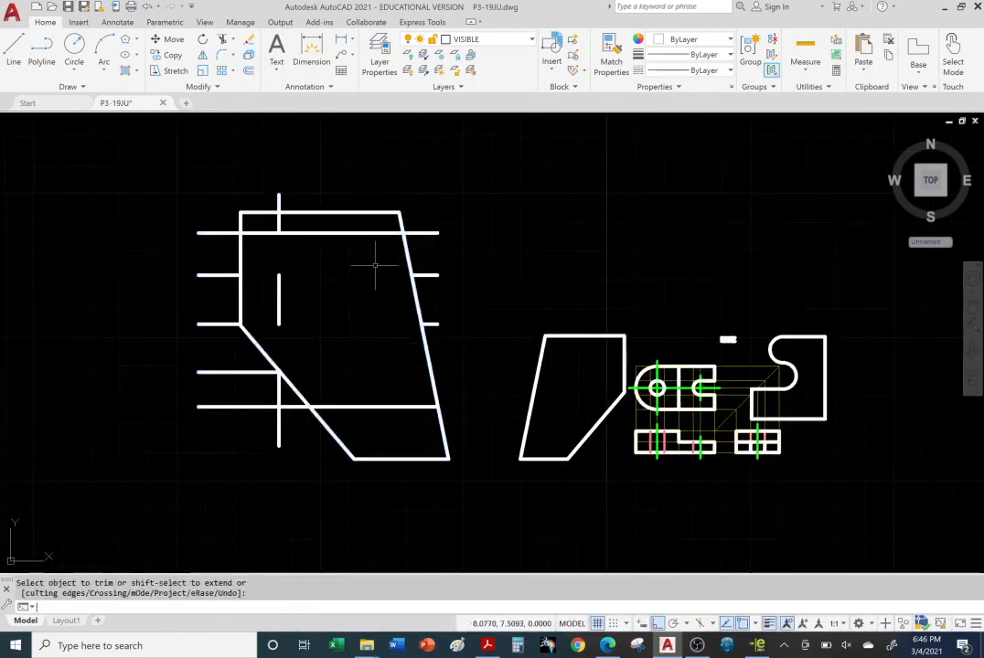
Step: Draw two overlapping circles beside the trimmed outline: an upper one of about 1.68 radius and a larger one below it
middle_click_drag(233, 272, 402, 276)
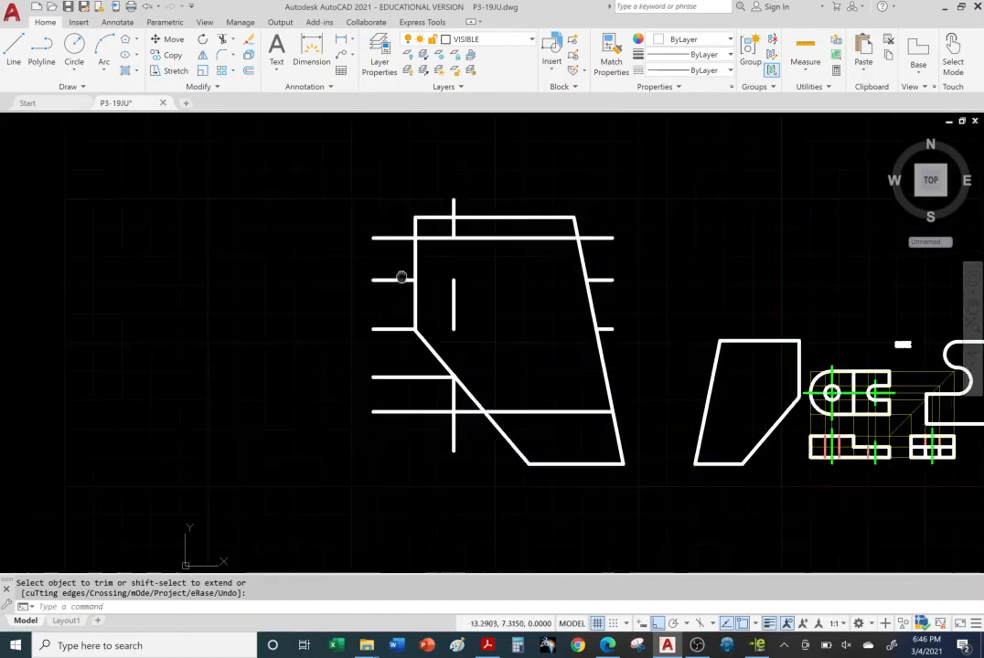
left_click(74, 48)
left_click(206, 216)
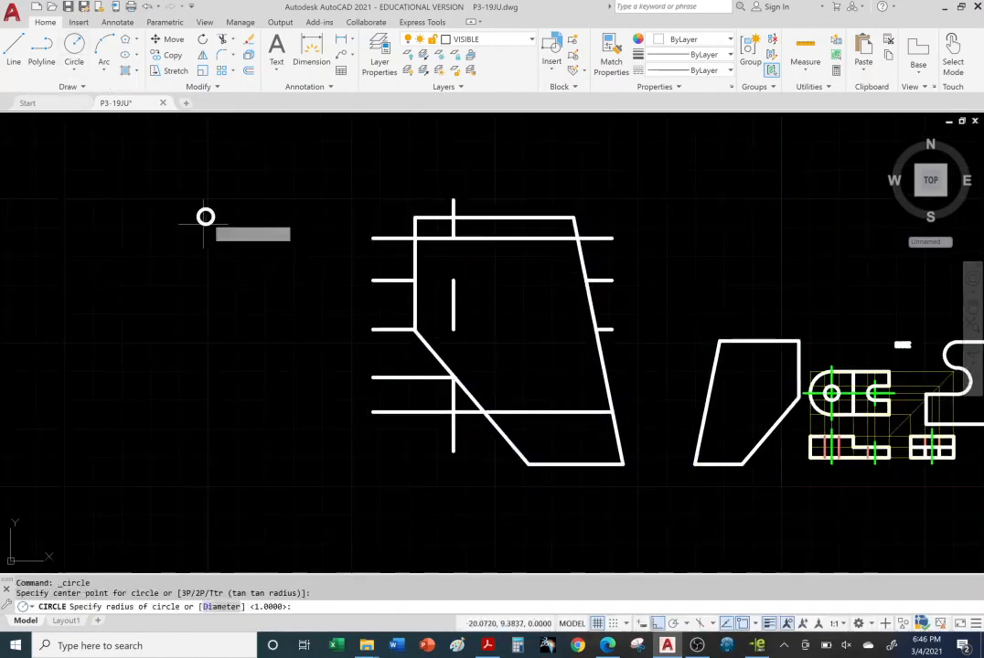
left_click(205, 266)
left_click(74, 48)
left_click(218, 350)
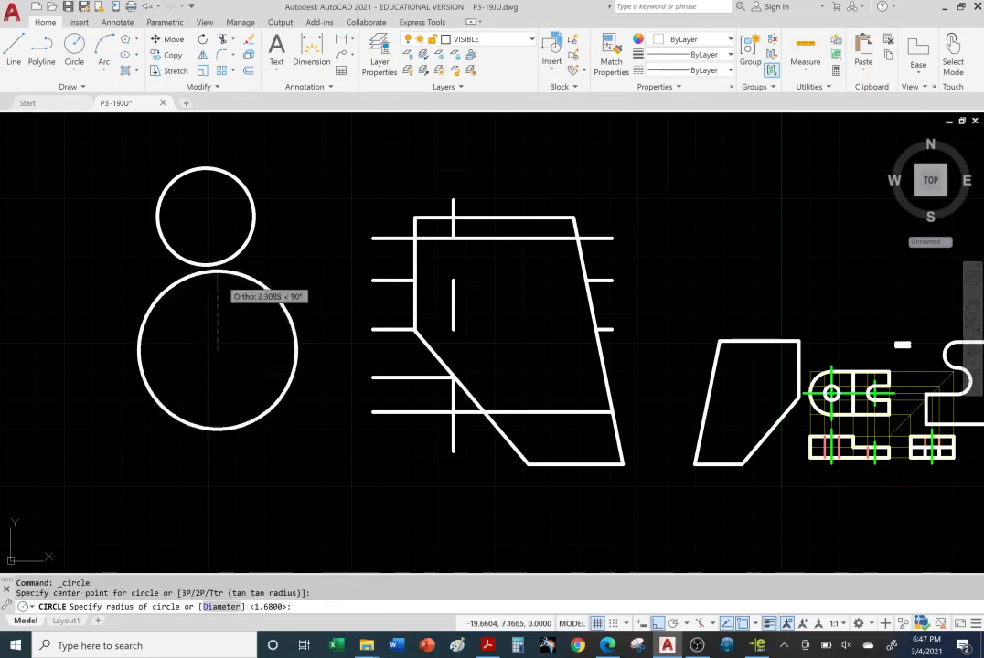
left_click(148, 271)
scroll(170, 297, "down", 2)
scroll(186, 281, "up", 4)
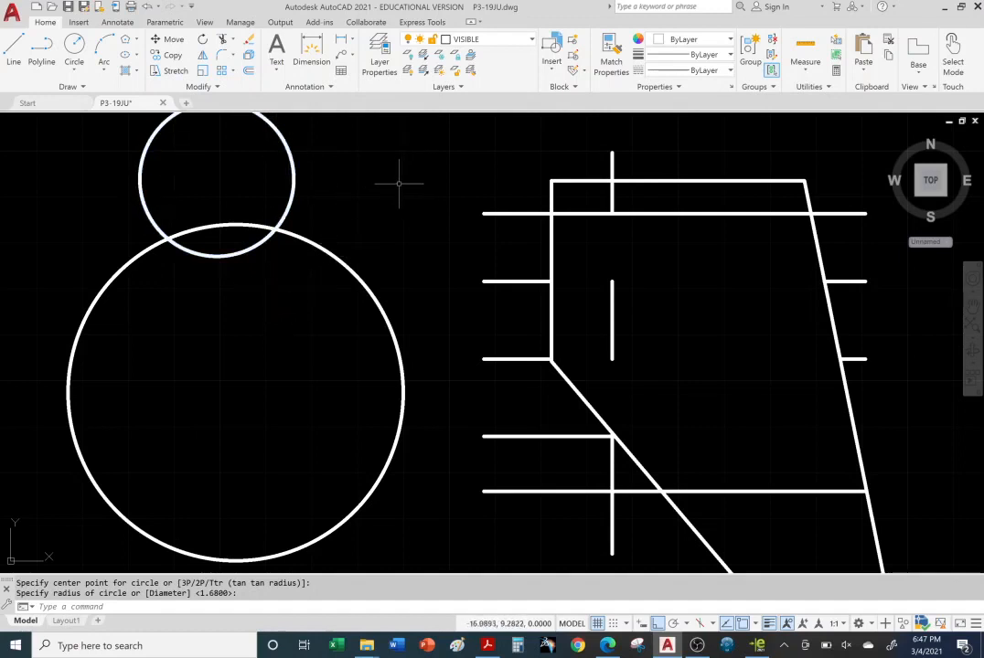
key("Escape")
key("Escape")
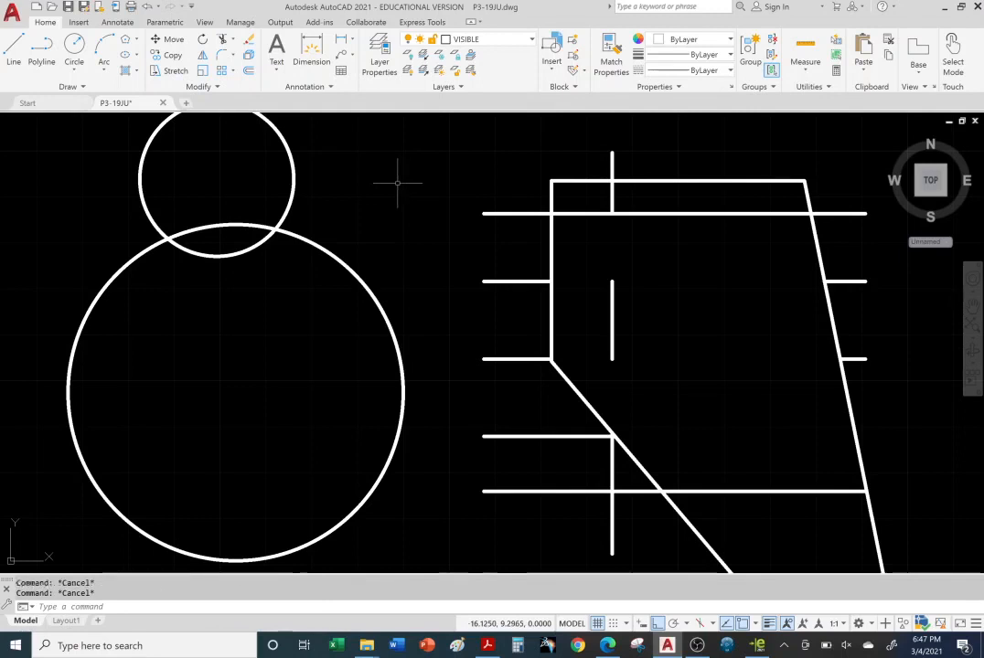
left_click(222, 41)
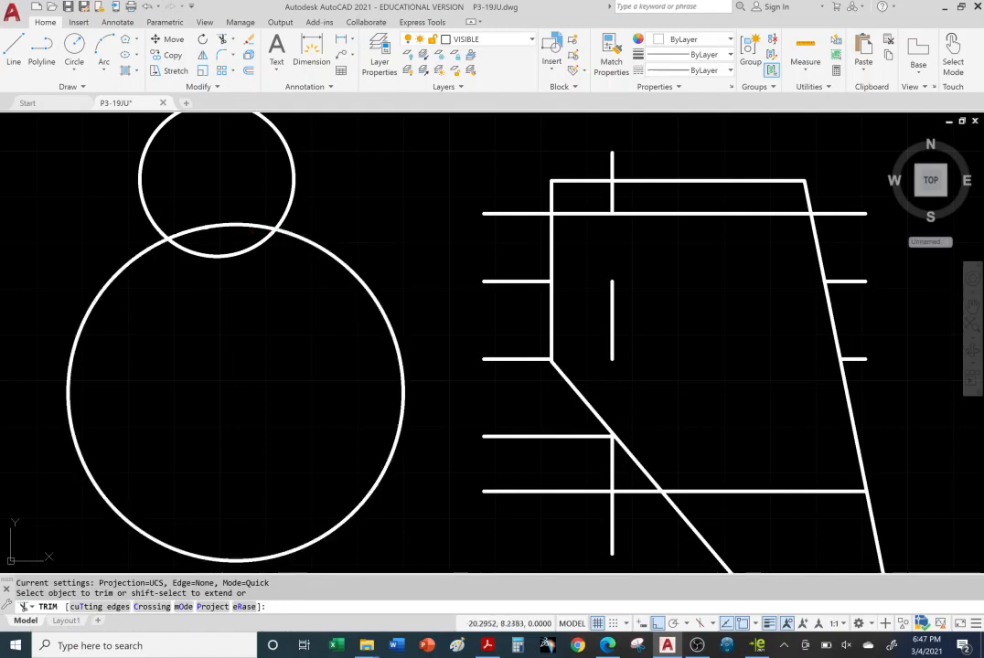
key("Escape")
key("Escape")
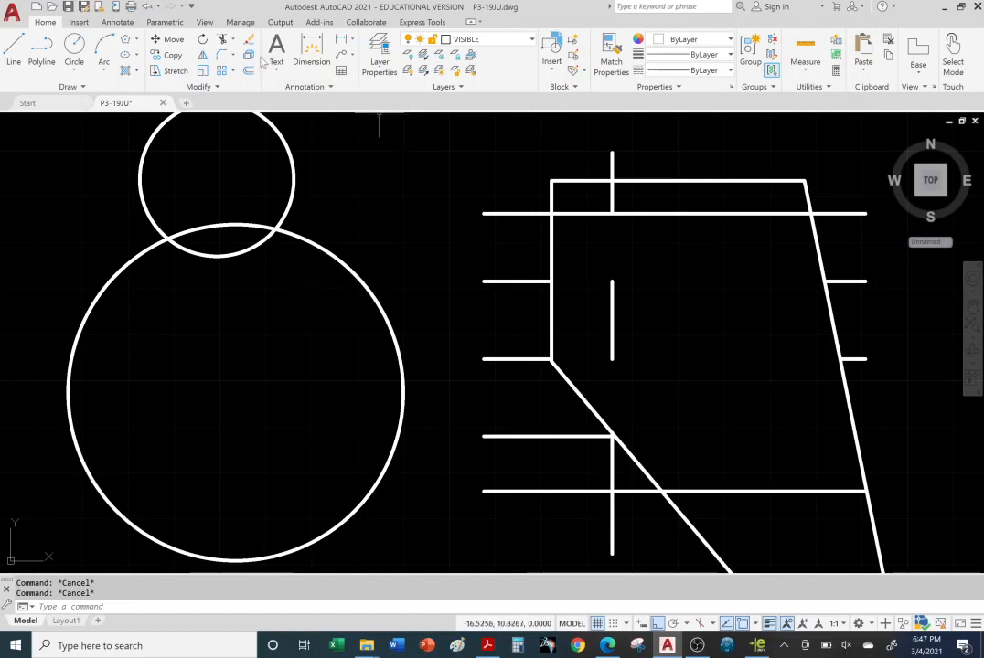
Step: Trim away the two overlapping arcs where the upper and lower circles cross, leaving one joined snowman-like contour, and end the Trim command
left_click(221, 40)
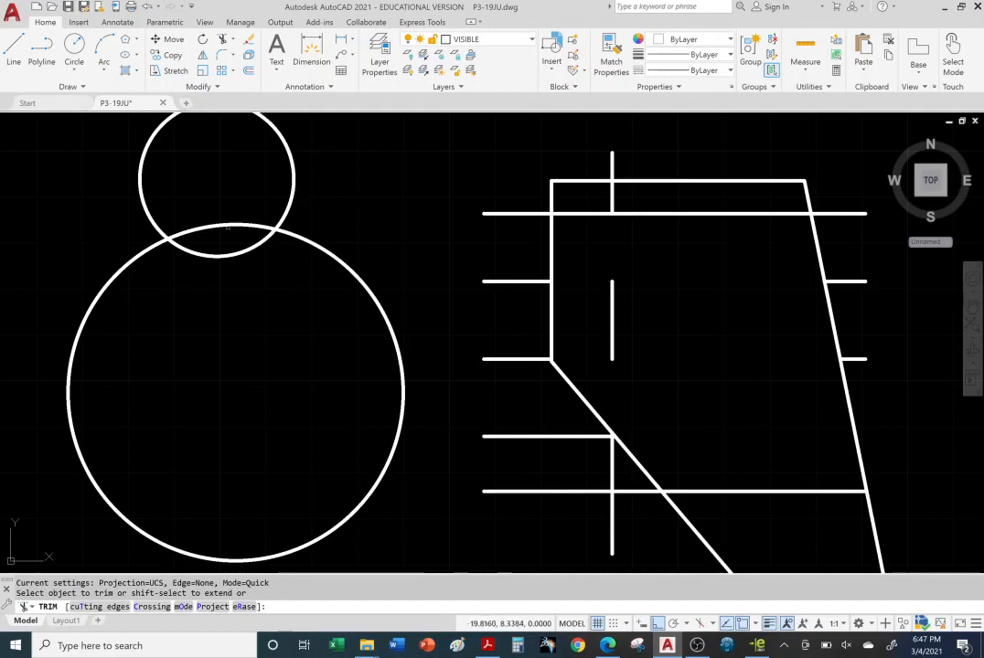
left_click(224, 225)
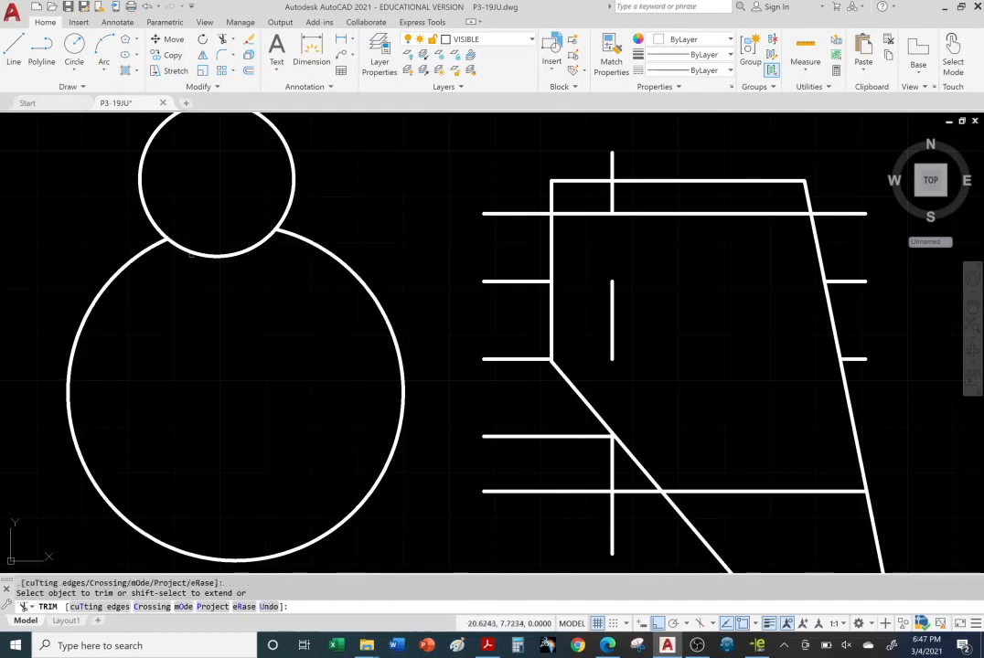
left_click(191, 255)
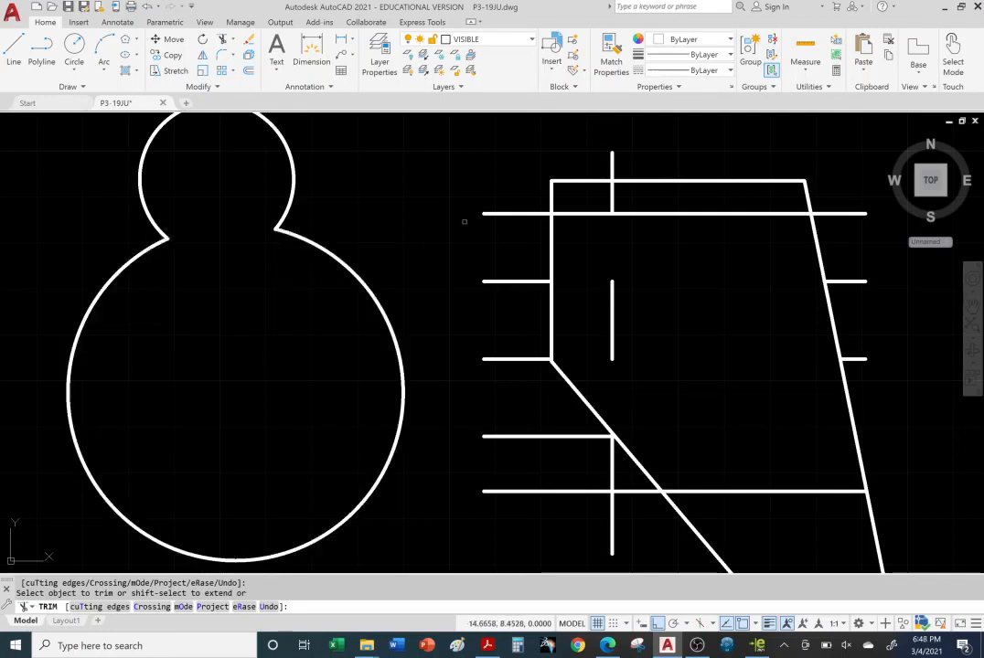
key("Return")
key("Return")
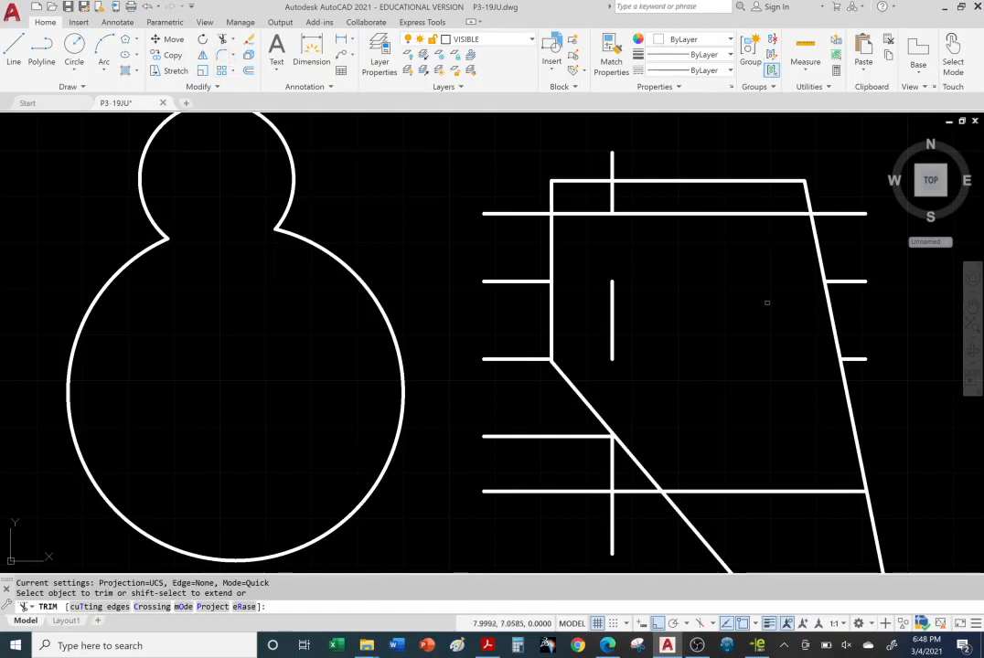
scroll(765, 301, "up", 2)
scroll(694, 281, "down", 2)
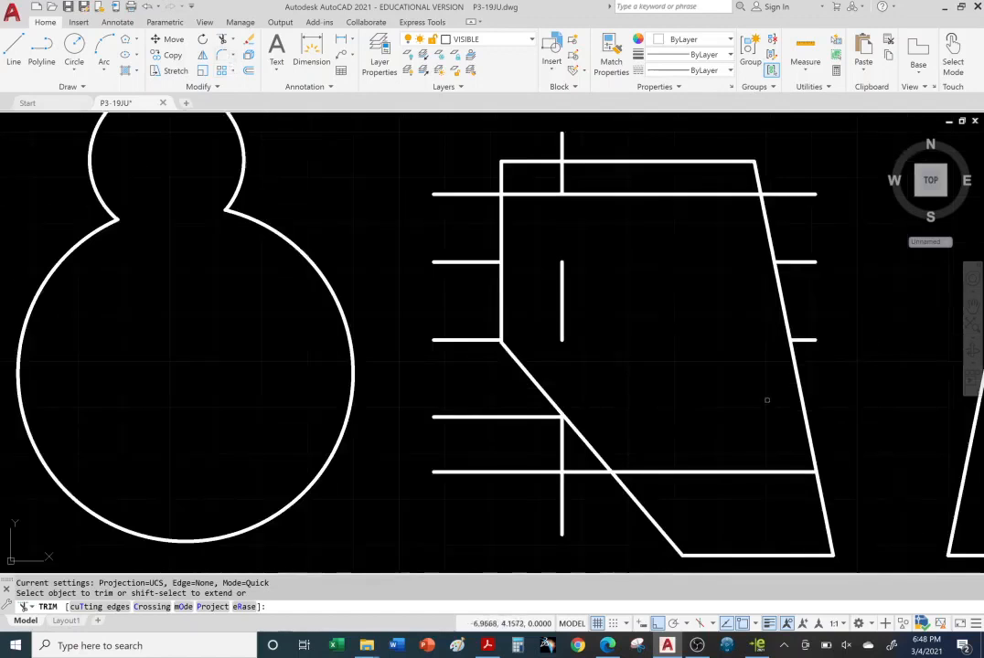
middle_click_drag(766, 401, 530, 226)
scroll(585, 348, "down", 2)
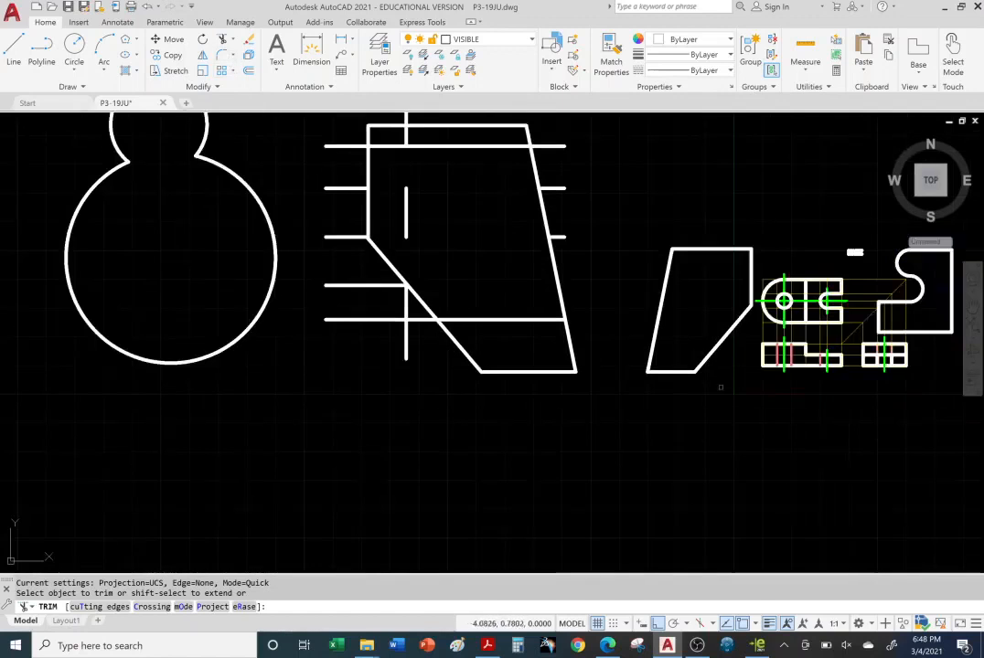
scroll(759, 275, "up", 3)
scroll(780, 272, "up", 2)
middle_click_drag(603, 220, 490, 356)
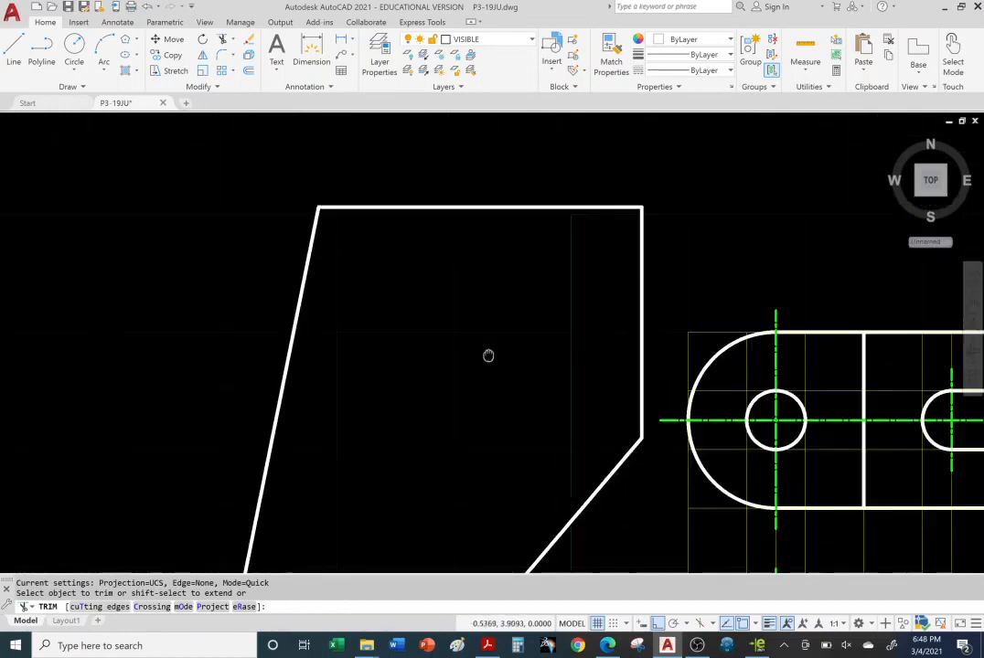
scroll(493, 356, "down", 2)
key("Escape")
key("Escape")
key("Escape")
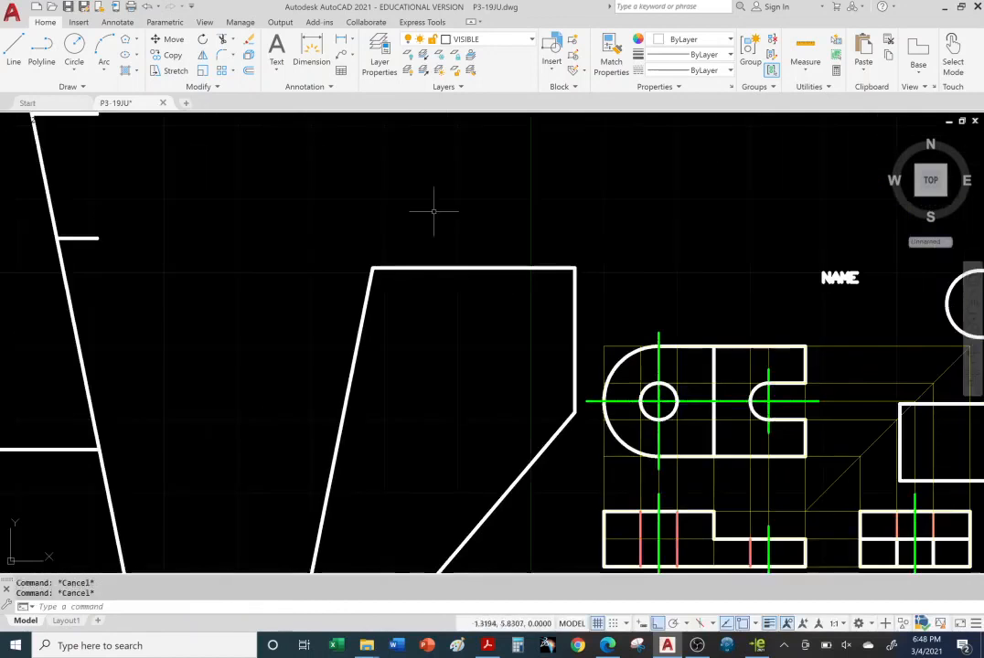
Step: Fillet the upper-left and upper-right corners of the smaller outline beside the three-view drawing with a radius of 0.25
left_click(222, 55)
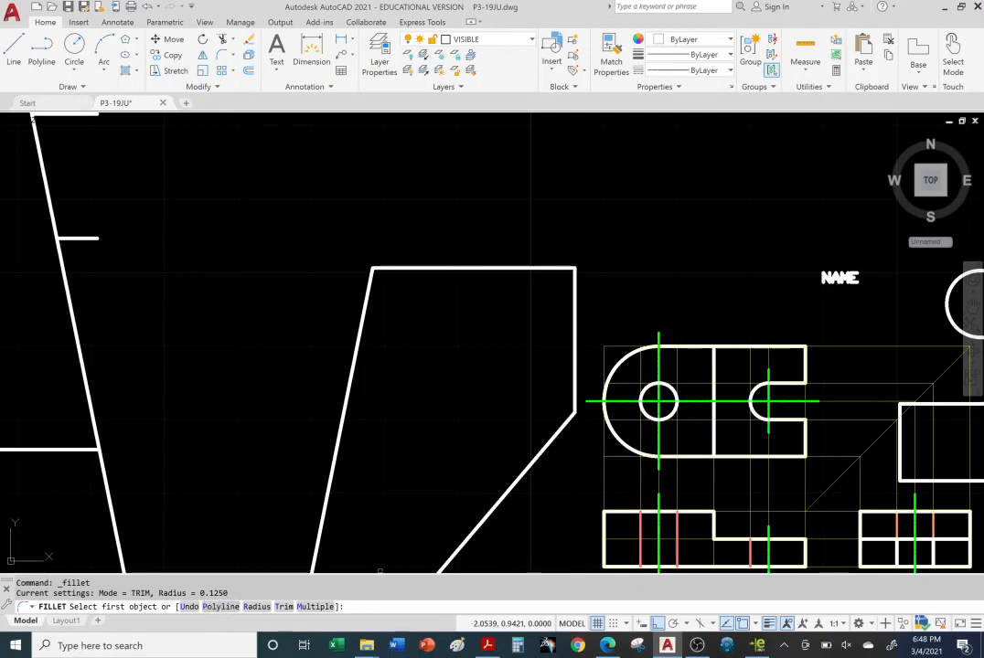
left_click(256, 606)
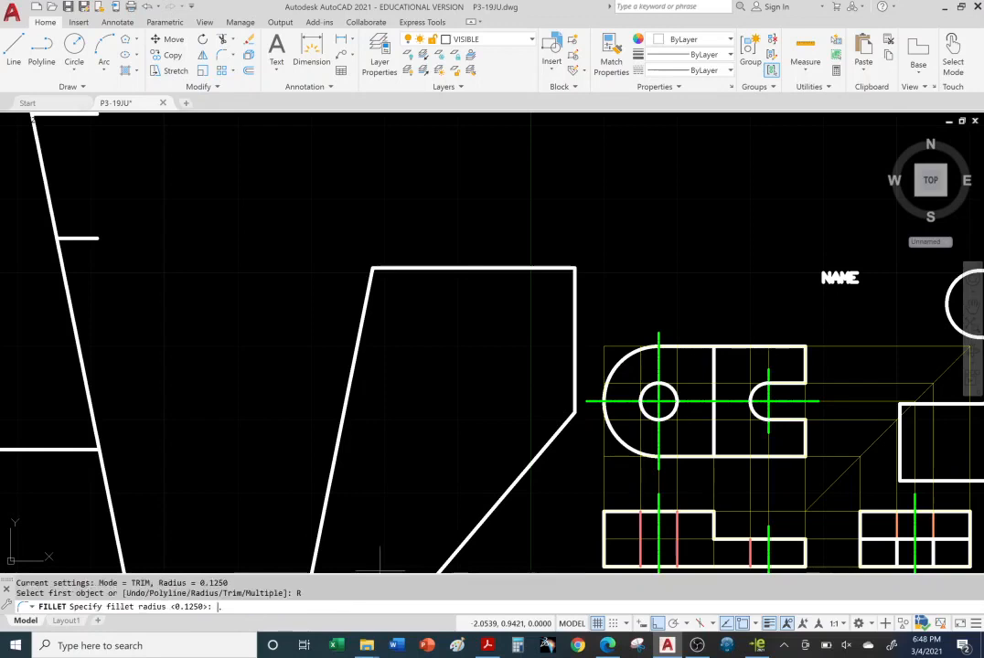
type(".25")
key("Return")
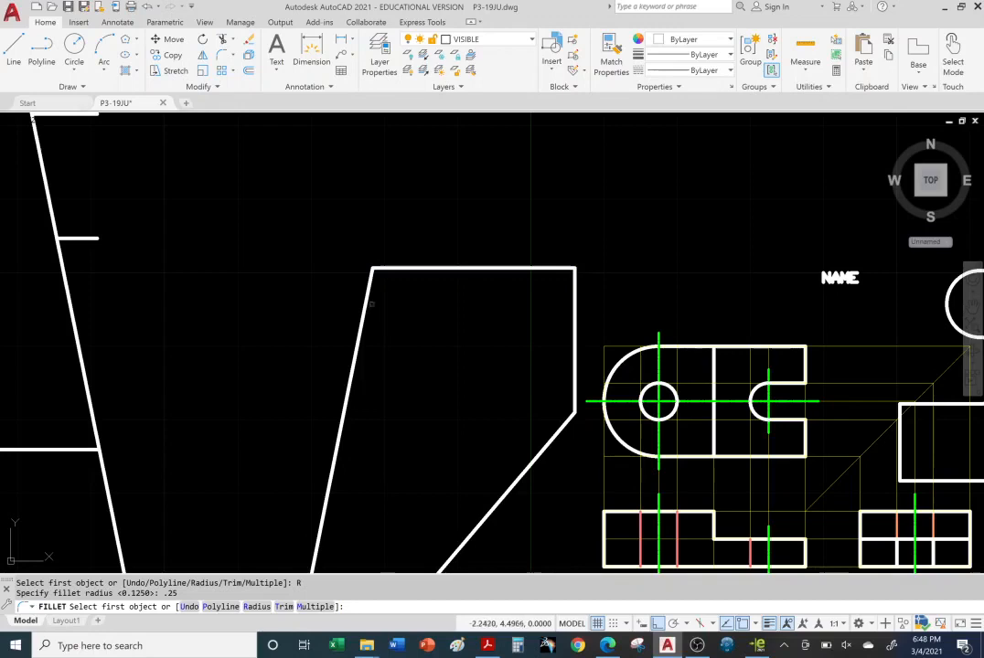
left_click(400, 269)
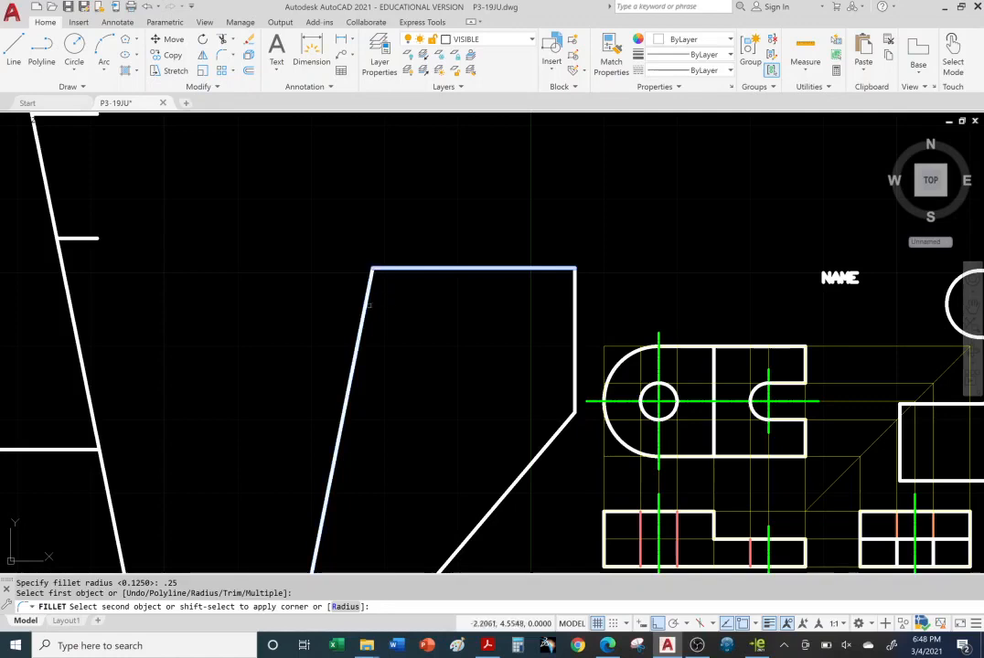
left_click(369, 305)
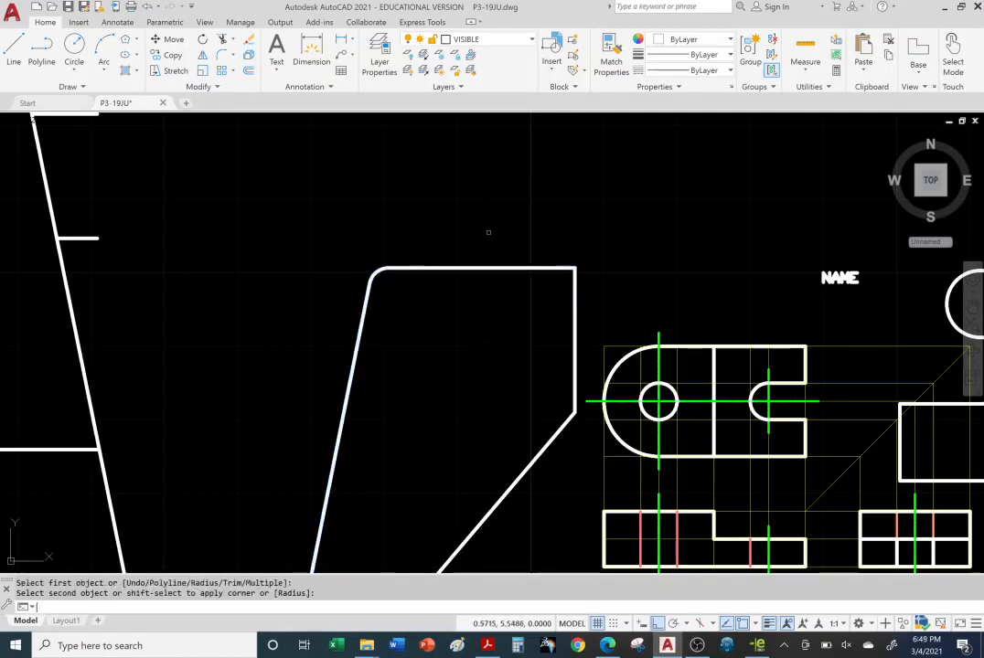
key("Return")
left_click(544, 268)
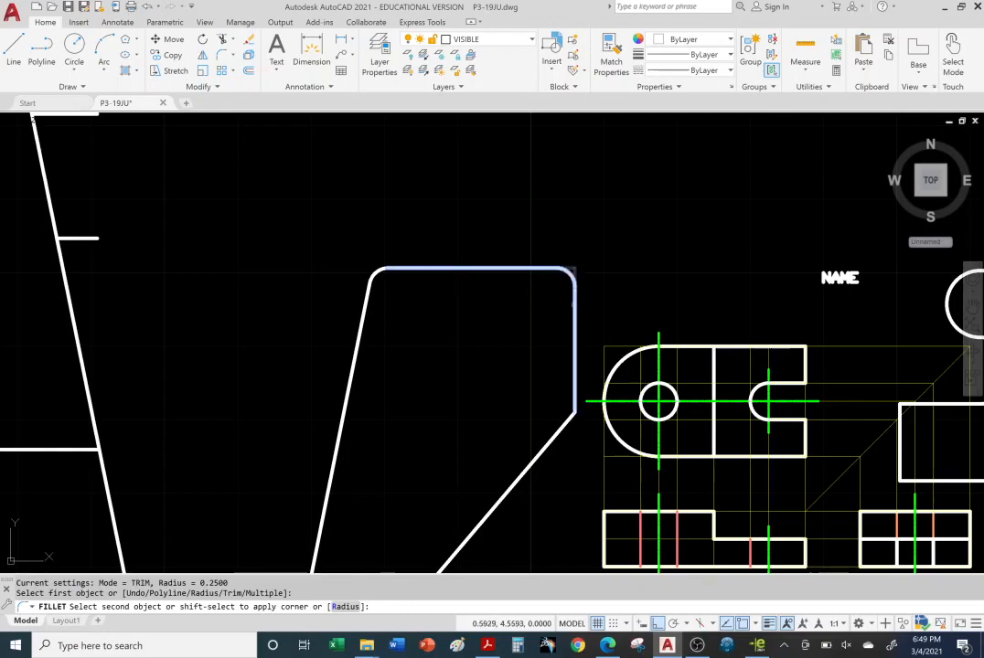
left_click(574, 333)
Step: Chamfer the smaller outline's lower-left and lower-right corners with both chamfer distances at 0.125
middle_click_drag(469, 323, 443, 278)
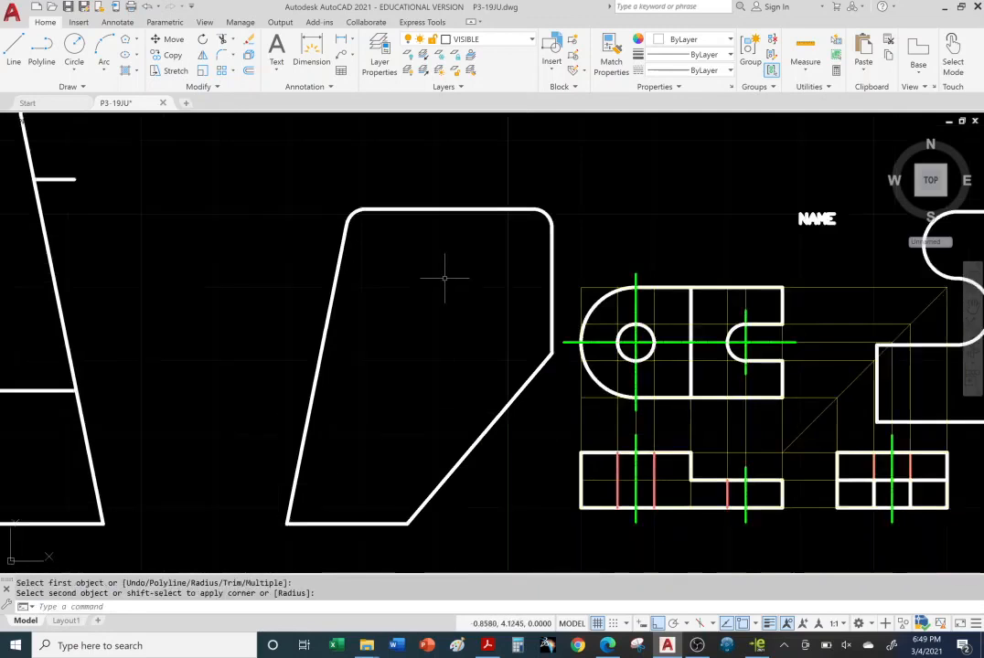
middle_click_drag(375, 361, 386, 311)
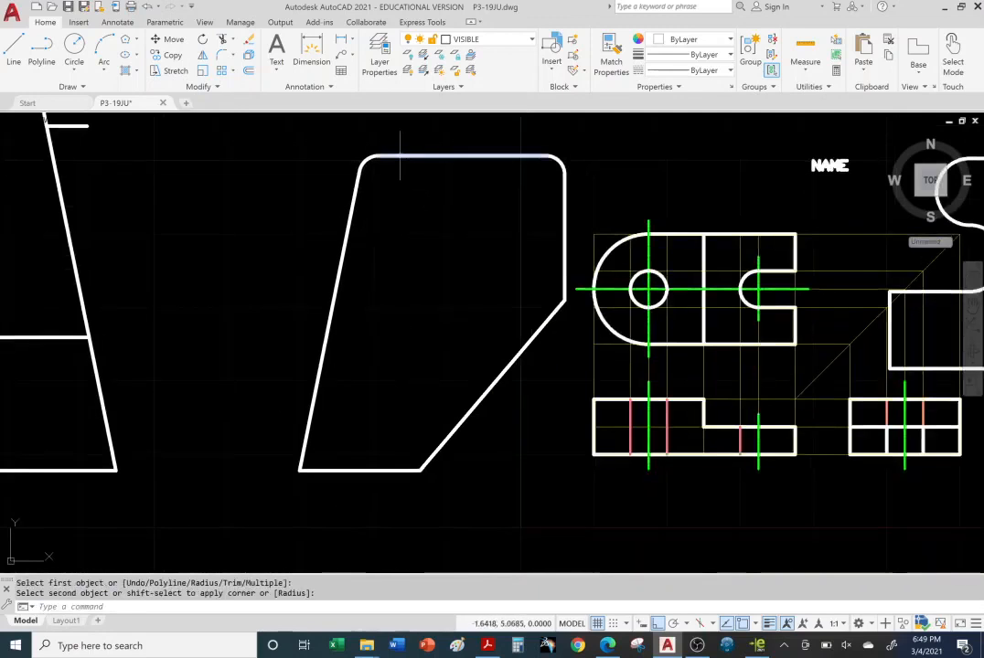
left_click(234, 56)
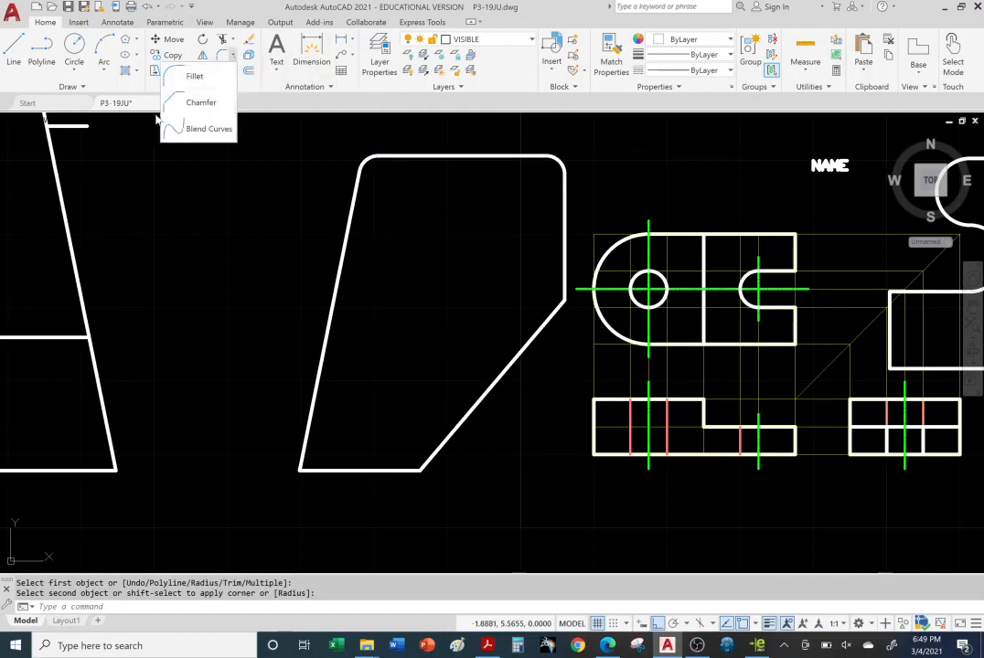
left_click(201, 102)
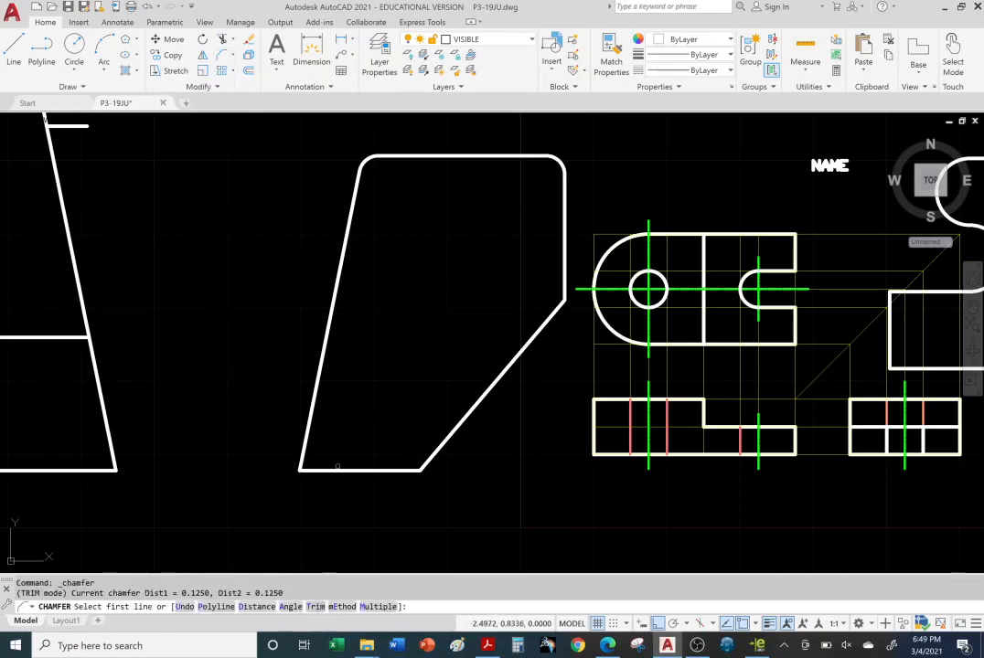
scroll(337, 467, "down", 3)
scroll(315, 471, "up", 9)
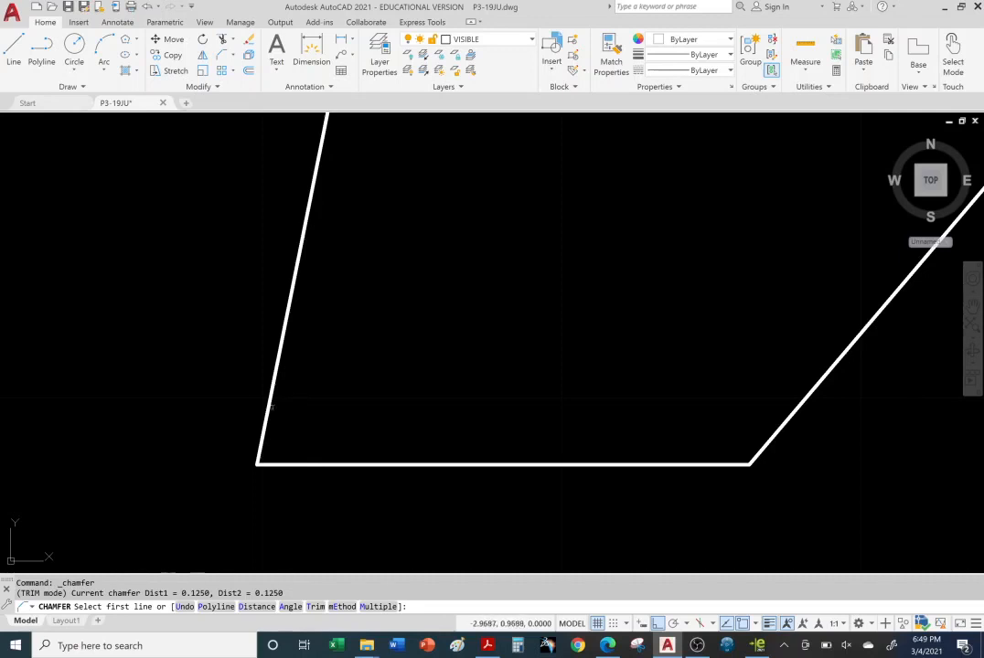
left_click(267, 403)
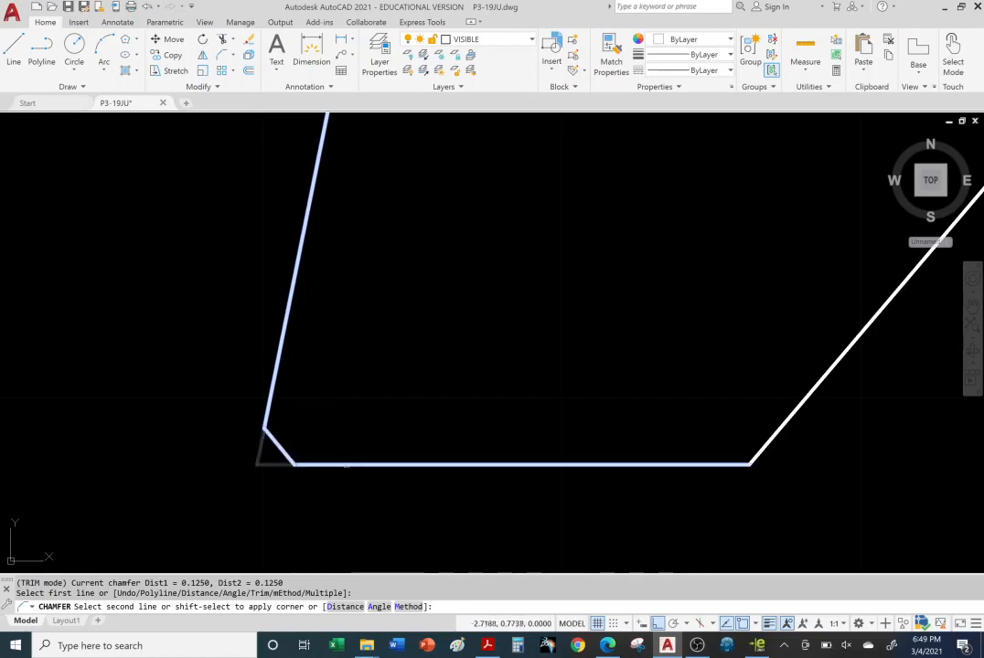
left_click(346, 468)
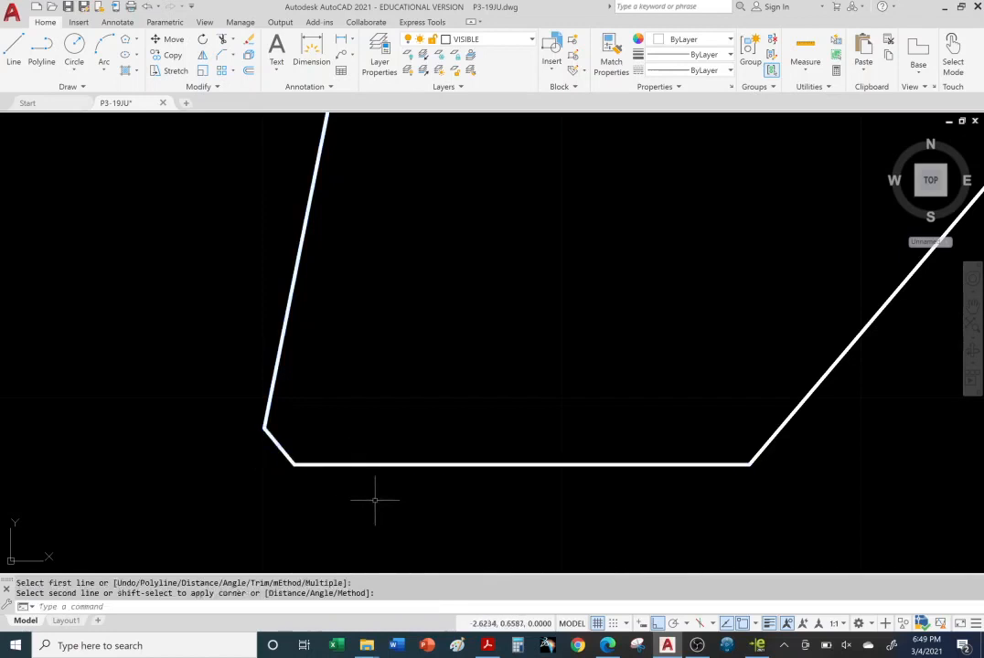
key("Return")
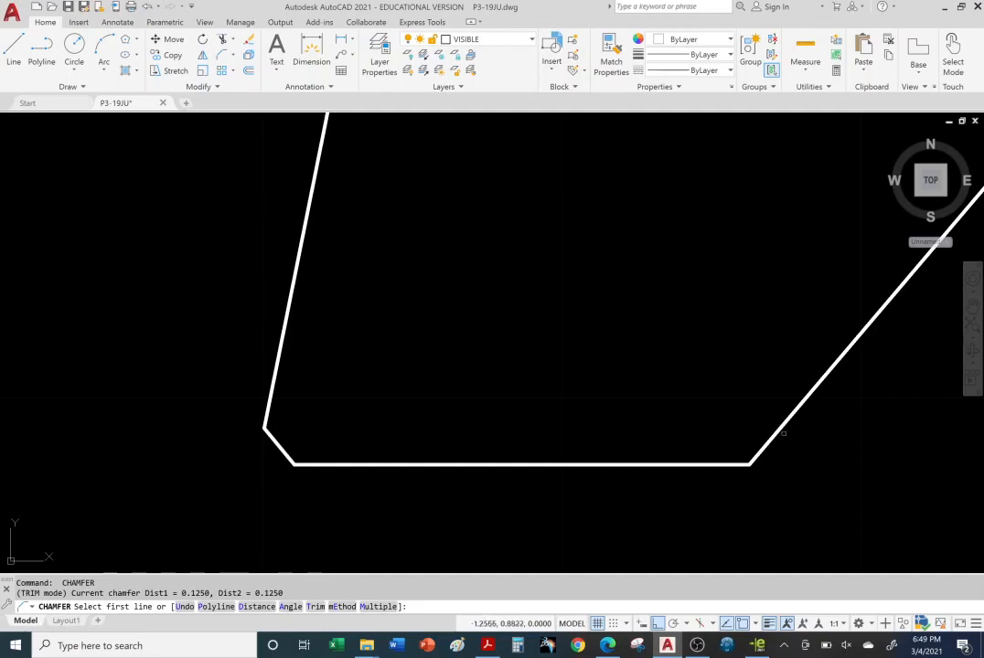
left_click(775, 430)
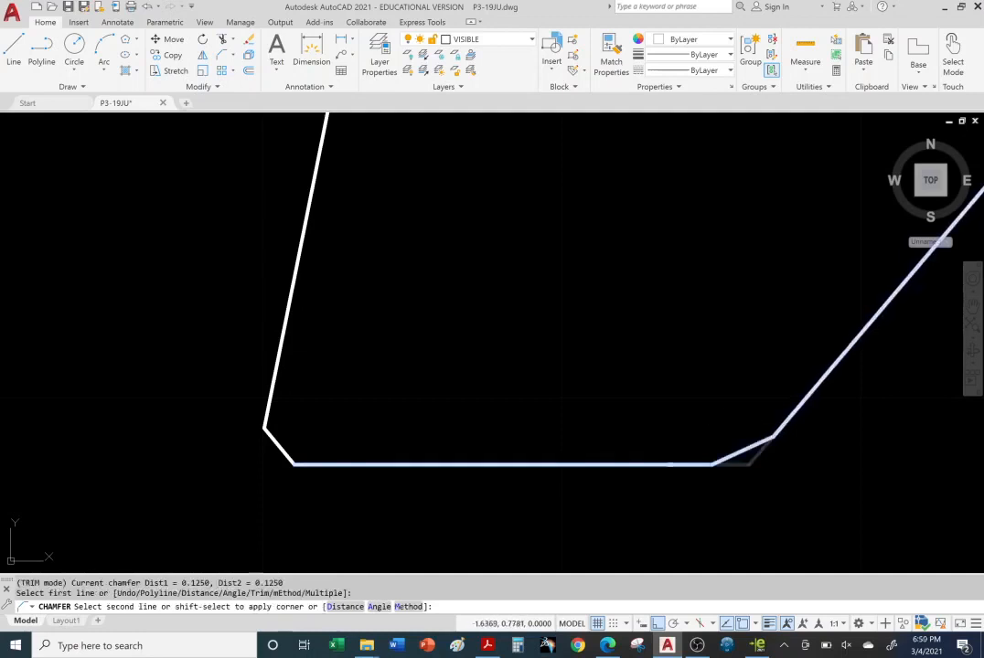
left_click(673, 462)
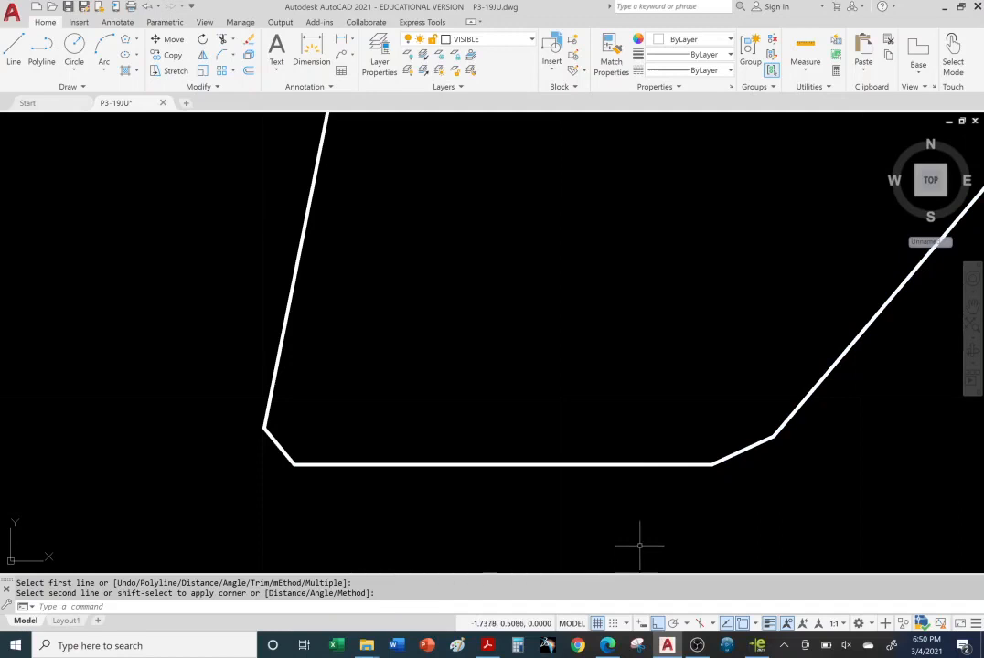
Step: Erase the large trimmed outline together with all of its horizontal and vertical crossing lines
scroll(606, 297, "down", 2)
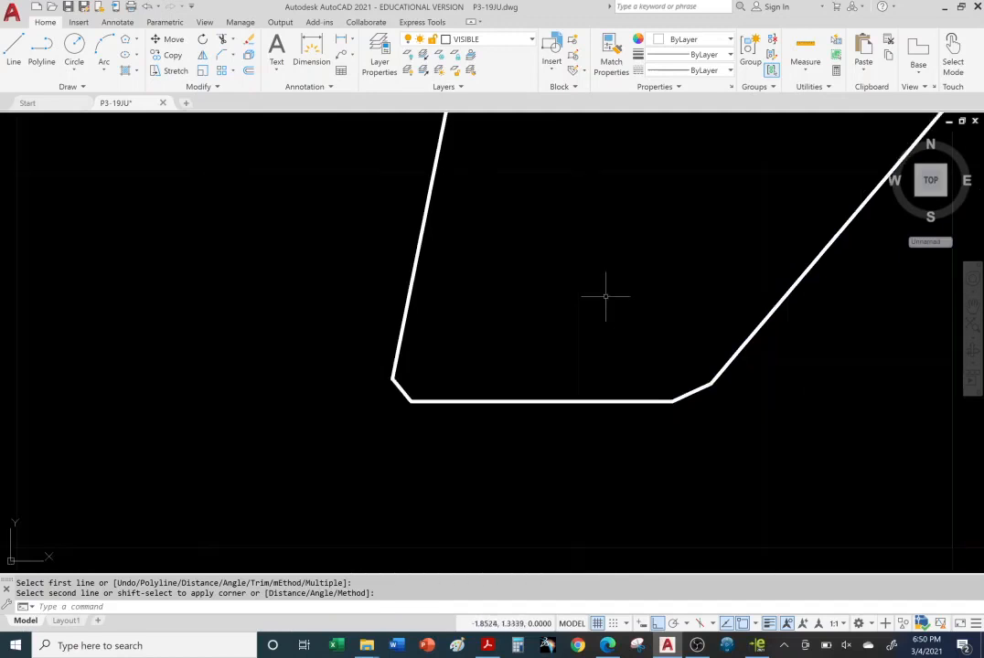
scroll(606, 296, "down", 2)
mouse_move(659, 246)
middle_mouse_down()
mouse_move(569, 274)
mouse_move(501, 260)
mouse_move(476, 289)
middle_mouse_up()
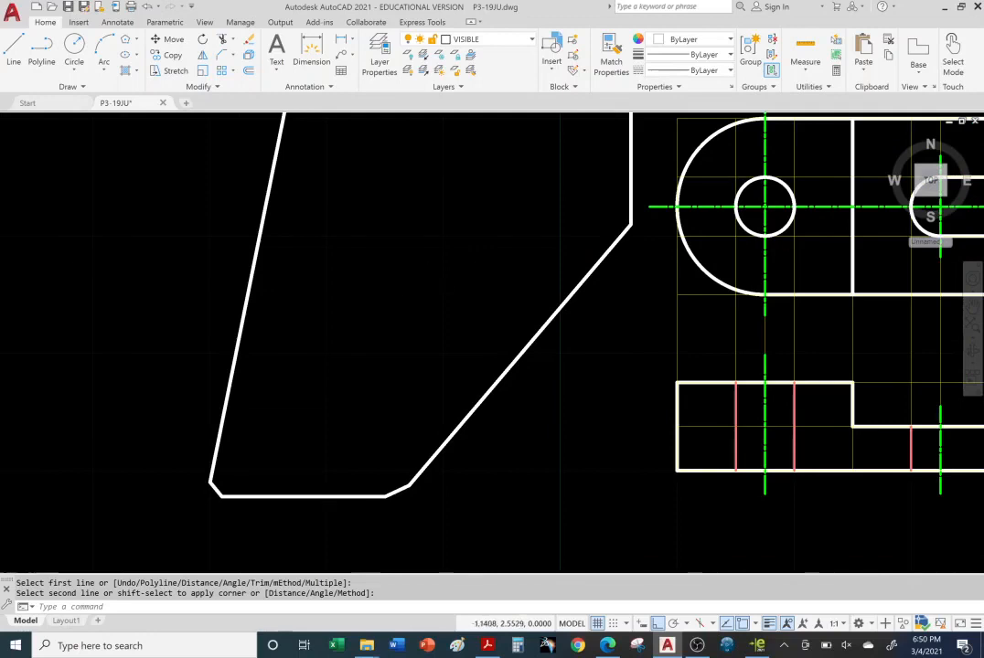
scroll(340, 268, "down", 5)
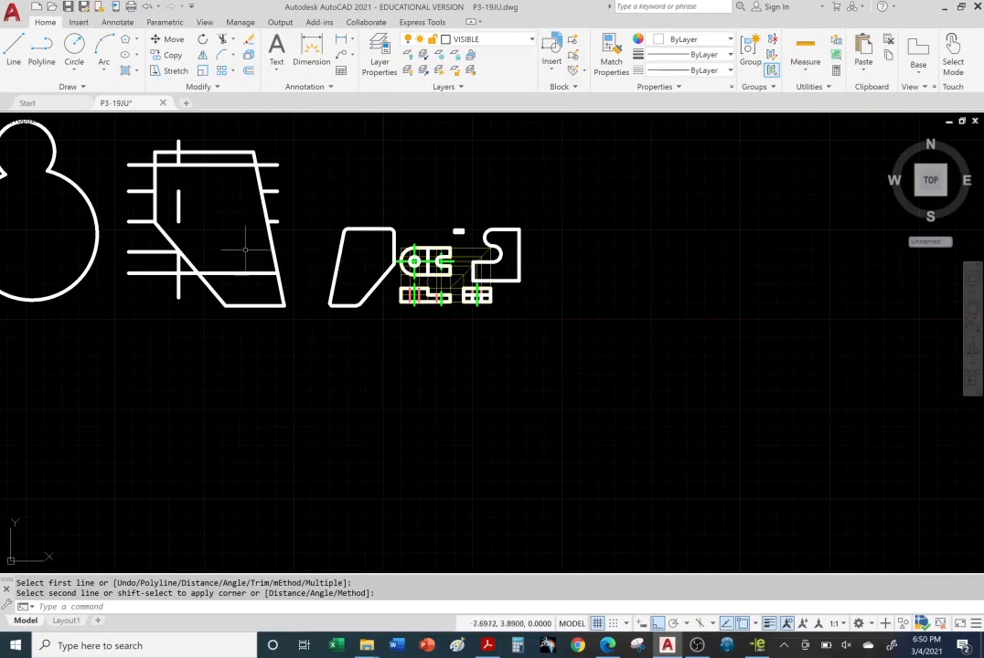
scroll(245, 249, "down", 2)
middle_click_drag(186, 249, 375, 293)
scroll(270, 270, "up", 4)
scroll(274, 268, "down", 3)
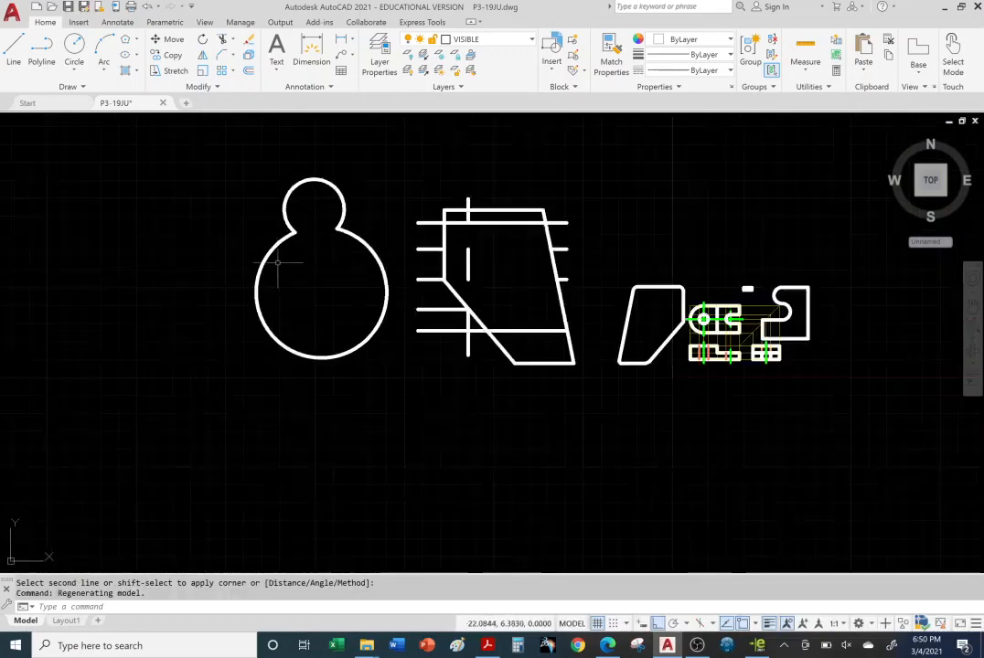
scroll(315, 277, "up", 2)
scroll(297, 268, "down", 2)
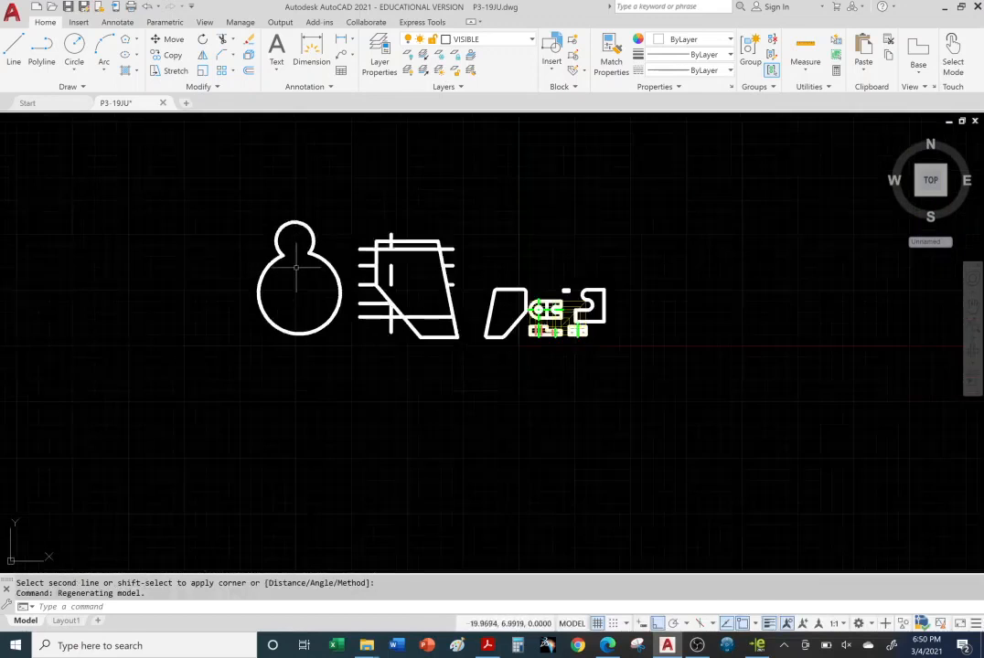
scroll(307, 269, "up", 2)
left_click(372, 190)
left_click_drag(412, 203, 512, 238)
mouse_move(376, 195)
left_mouse_down()
mouse_move(449, 190)
mouse_move(592, 258)
mouse_move(567, 380)
mouse_move(442, 419)
mouse_move(386, 460)
left_mouse_up()
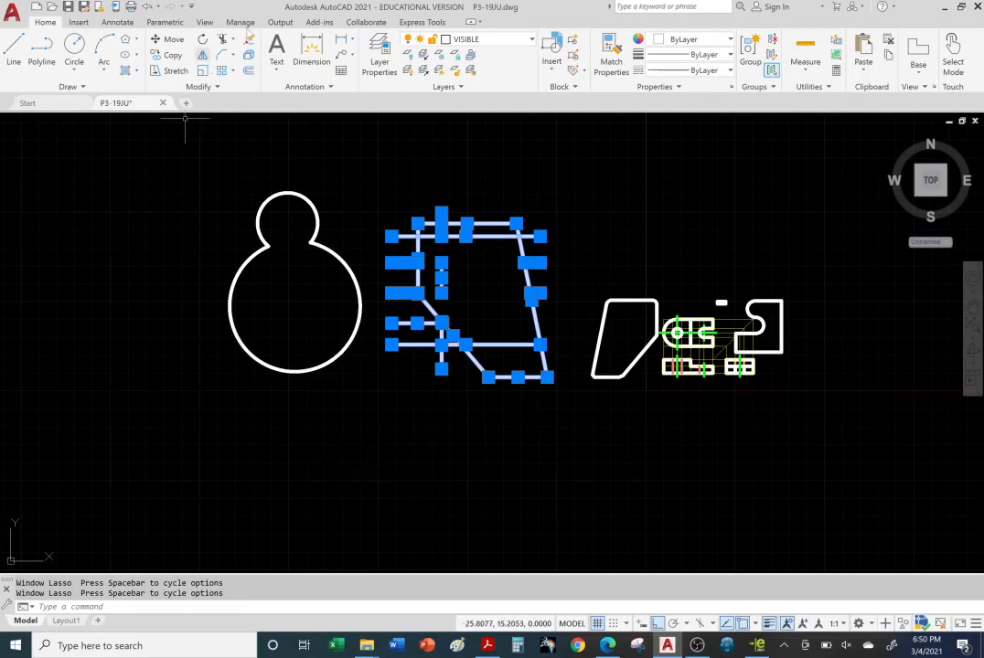
left_click(248, 40)
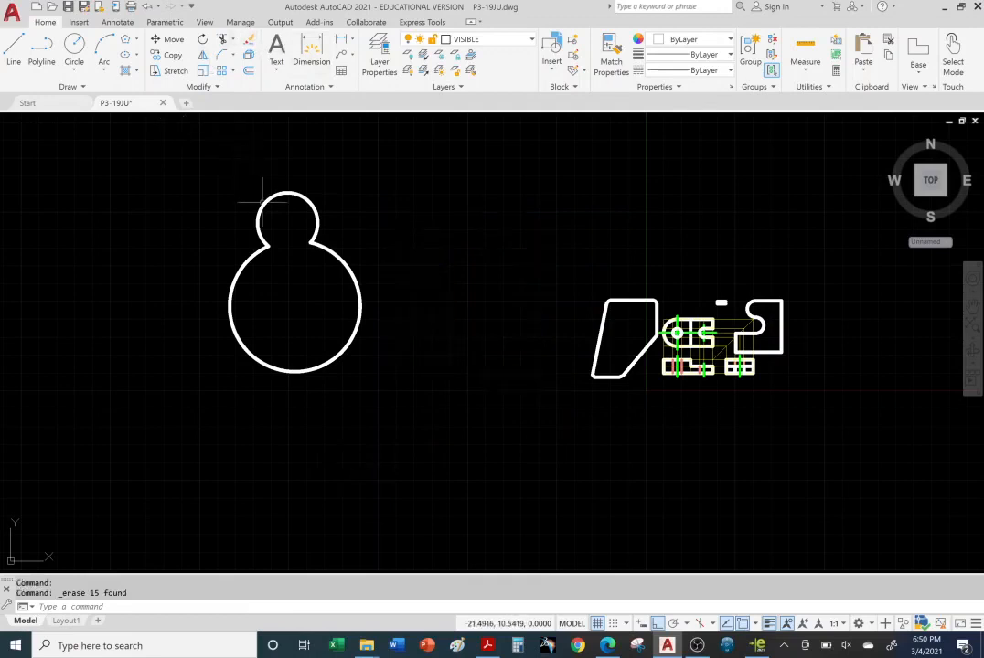
Step: Scale the snowman-like contour down to about 0.22 of its size, using the lower circle's center as the base point
scroll(263, 202, "up", 2)
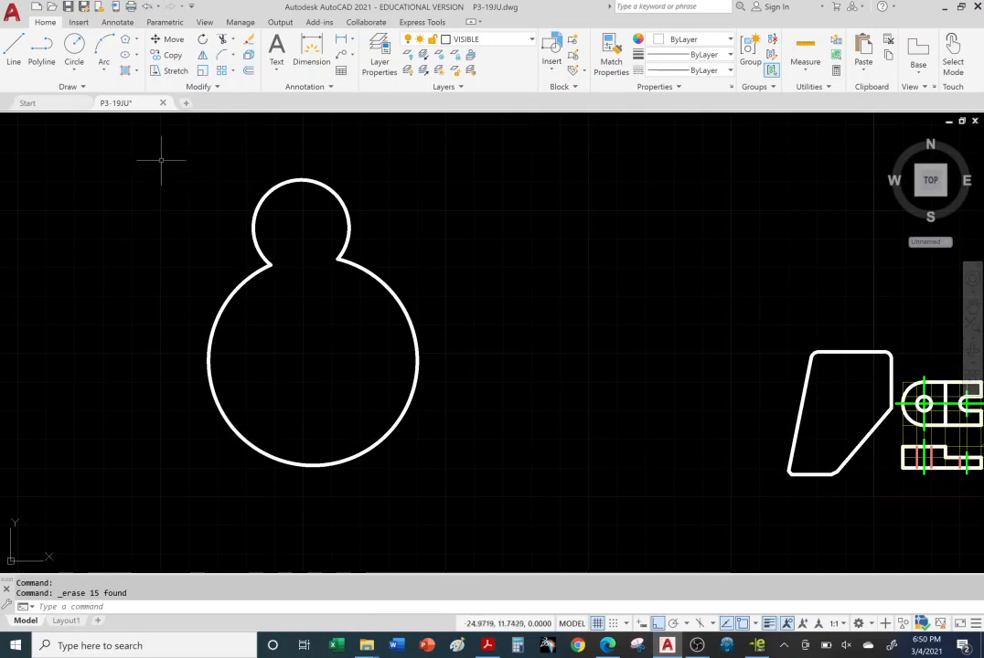
mouse_move(161, 157)
left_mouse_down()
mouse_move(409, 182)
mouse_move(508, 424)
mouse_move(270, 494)
mouse_move(149, 472)
left_mouse_up()
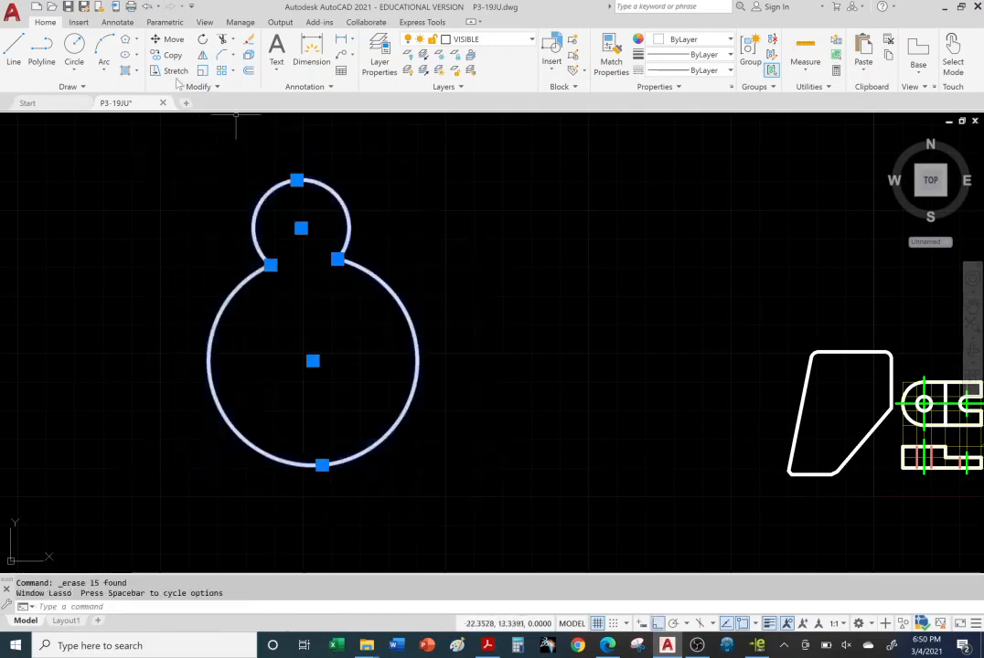
left_click(203, 72)
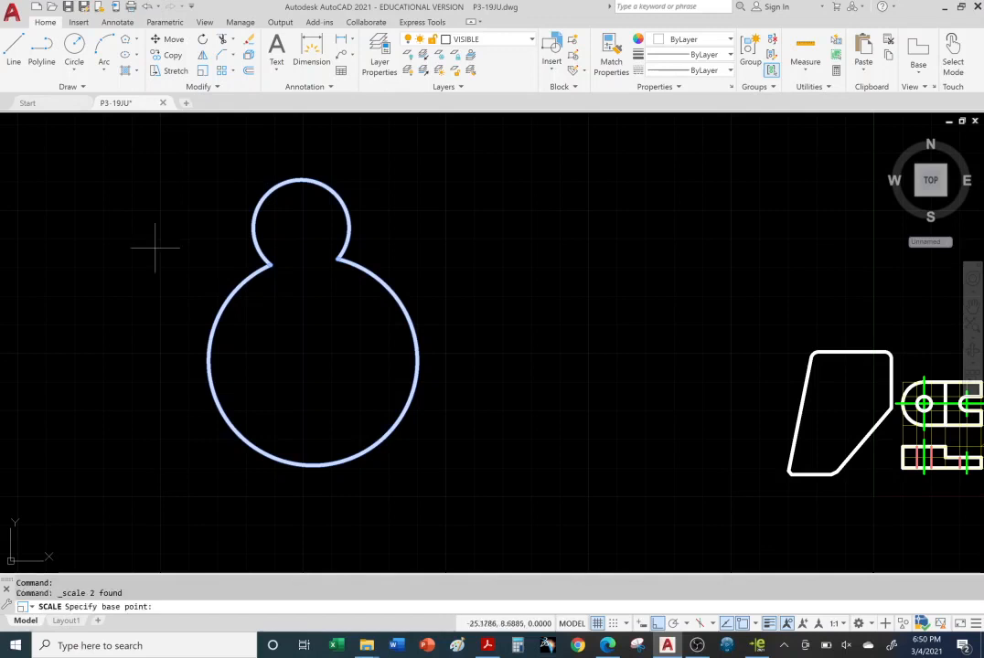
left_click(313, 360)
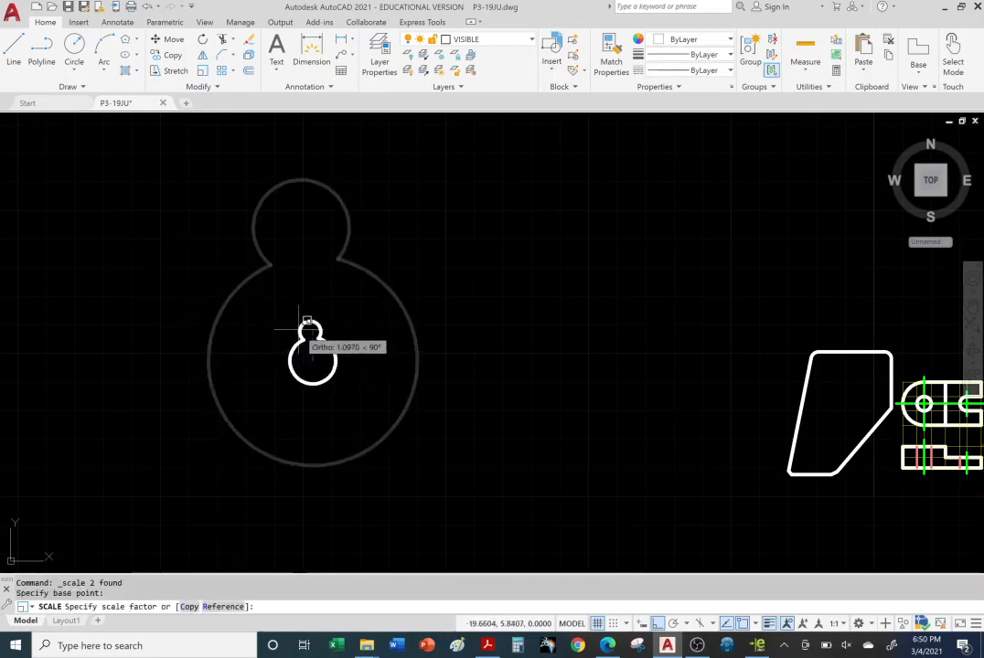
left_click(307, 322)
scroll(322, 355, "down", 3)
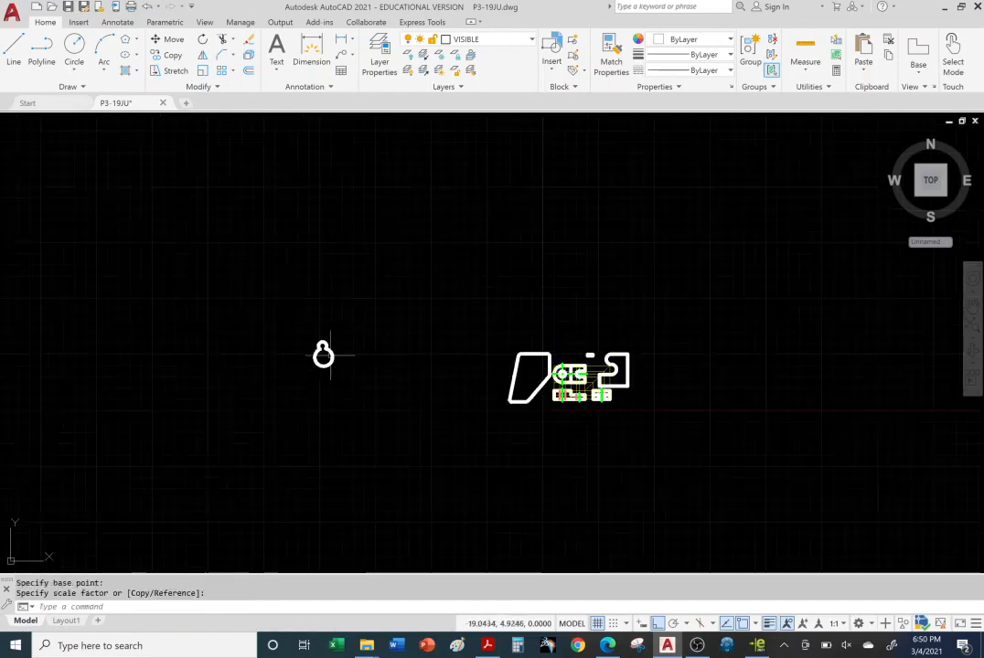
Step: Create a rectangular array of the scaled snowman-like contour with 4 columns and 3 rows
scroll(323, 353, "up", 3)
scroll(323, 356, "up", 4)
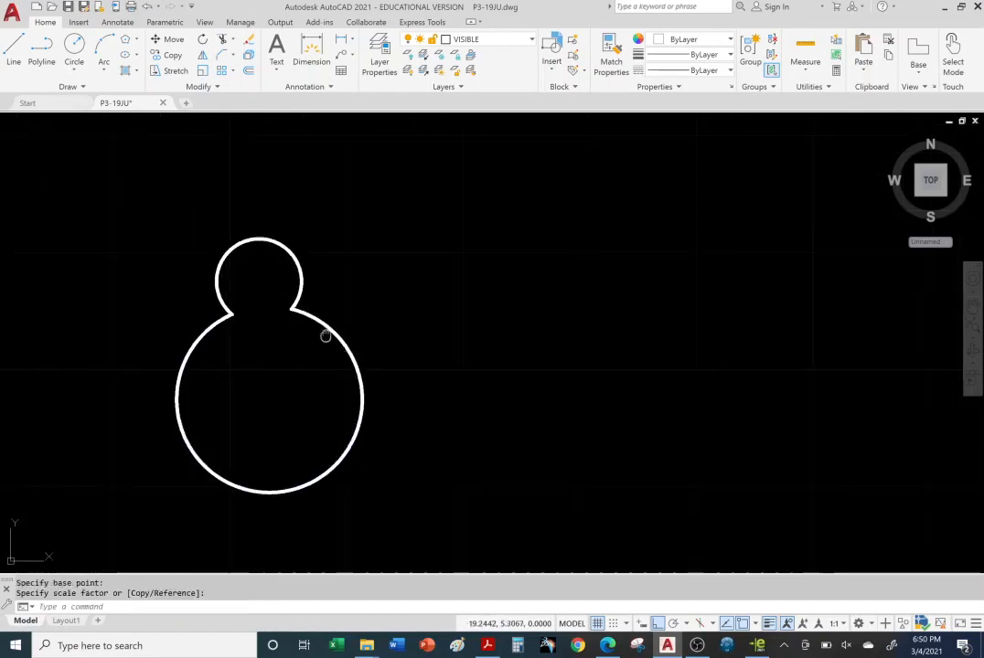
scroll(308, 230, "up", 1)
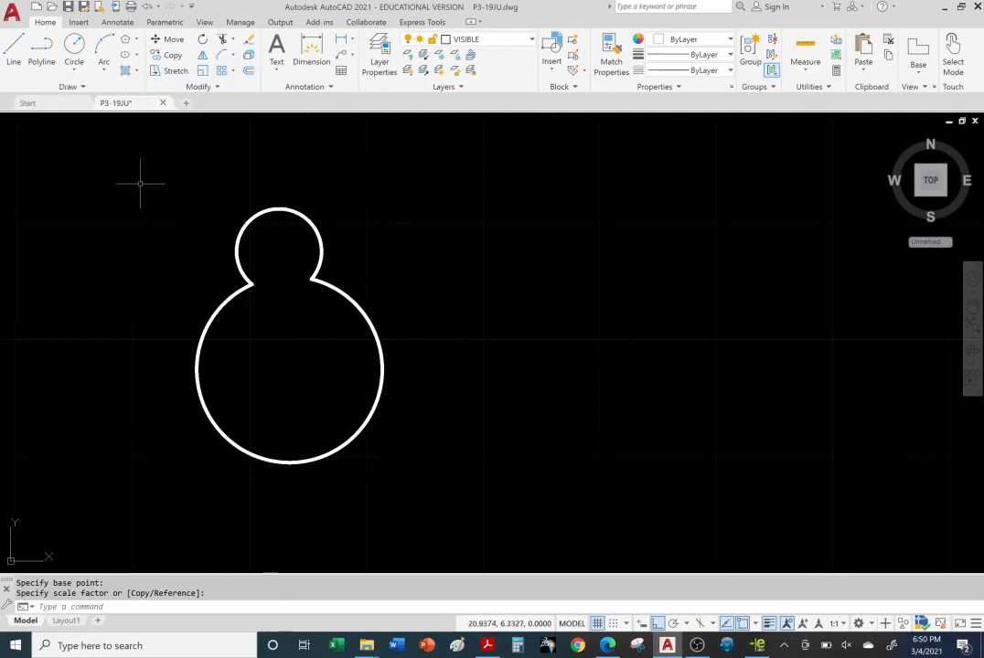
mouse_move(140, 183)
left_mouse_down()
mouse_move(505, 257)
mouse_move(291, 474)
mouse_move(116, 475)
mouse_move(181, 311)
left_mouse_up()
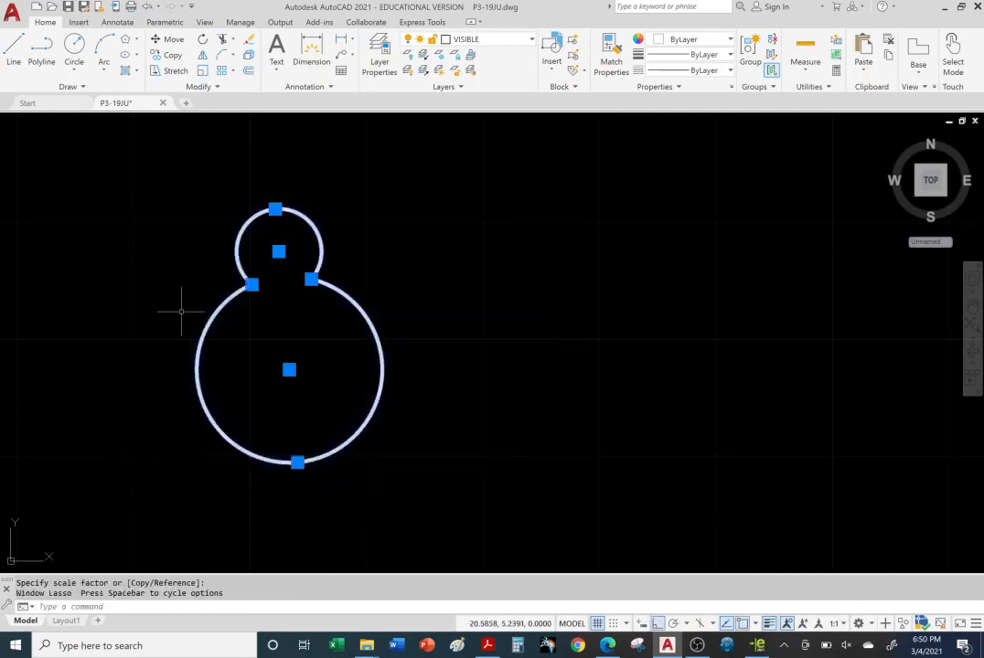
left_click(233, 71)
left_click(177, 89)
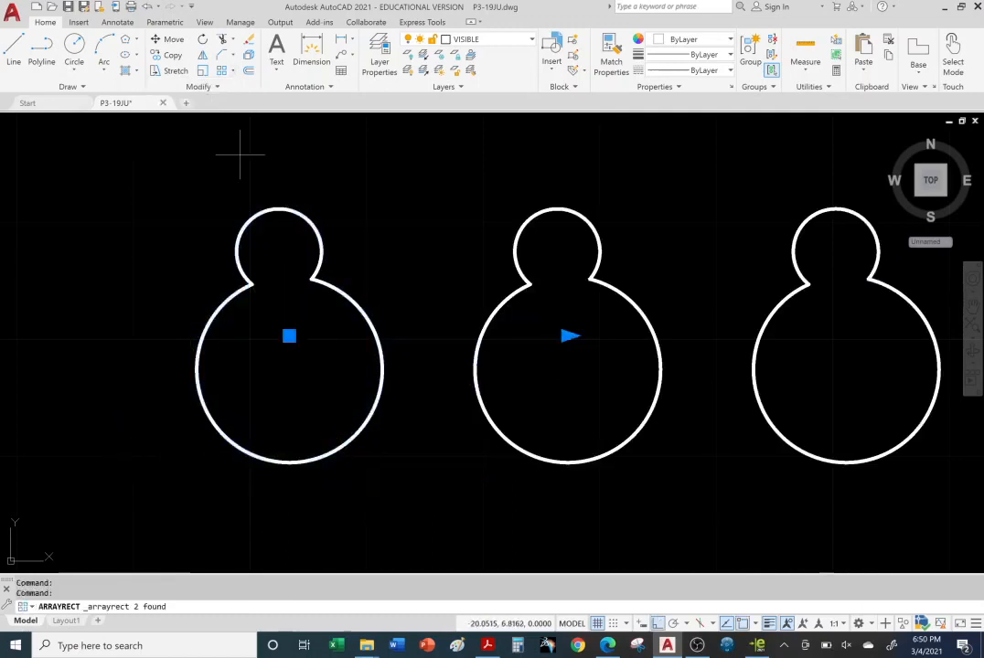
scroll(397, 269, "up", 2)
scroll(524, 307, "down", 6)
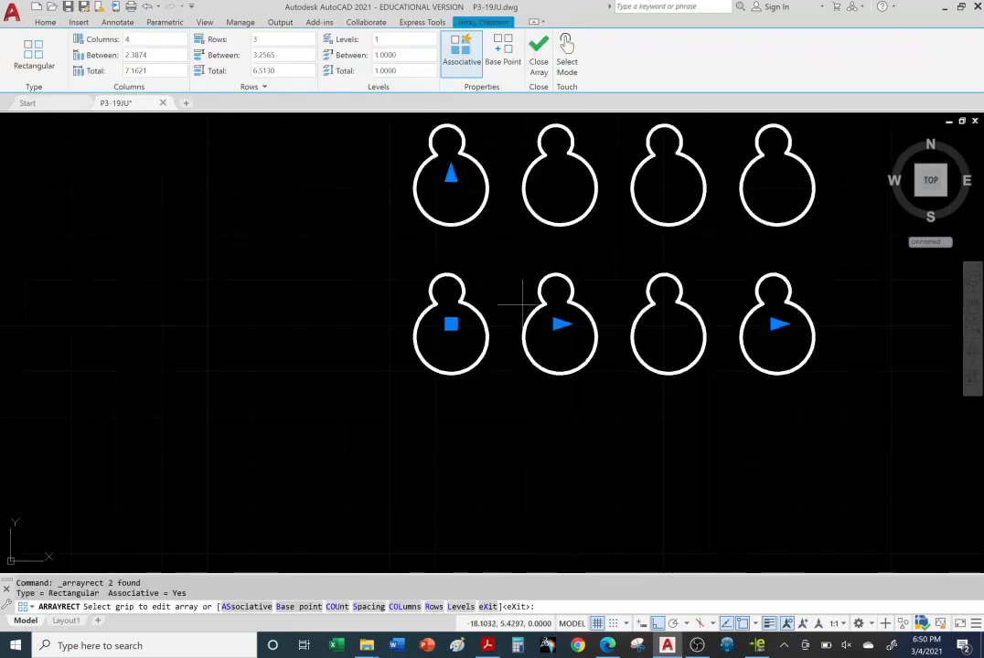
scroll(540, 283, "down", 2)
middle_click_drag(604, 254, 370, 412)
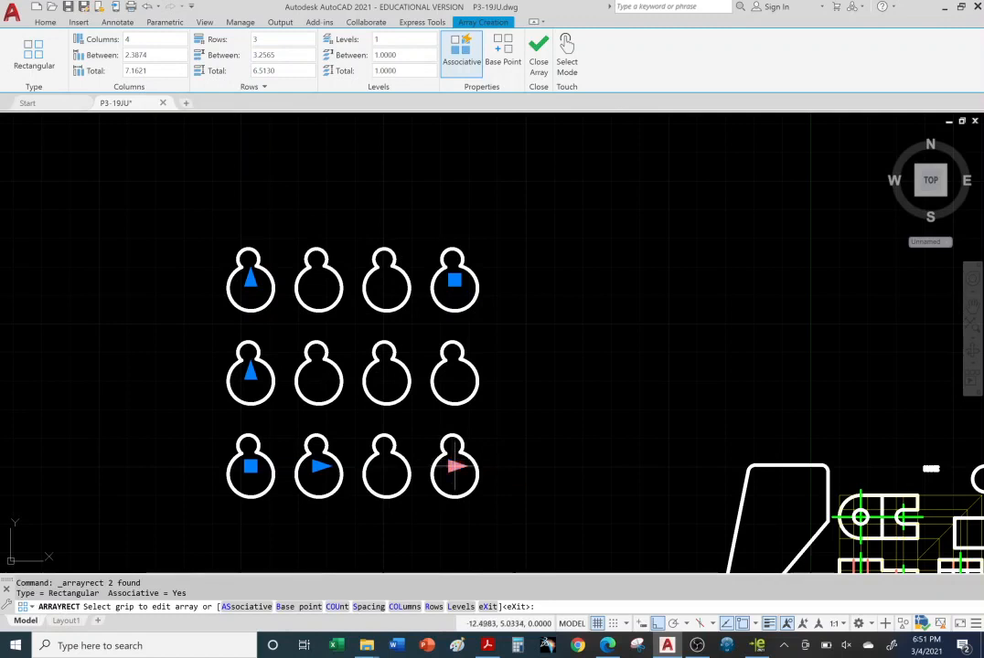
Step: Extend the array to 5 columns and 4 rows with its column count and row count grips
left_click(454, 467)
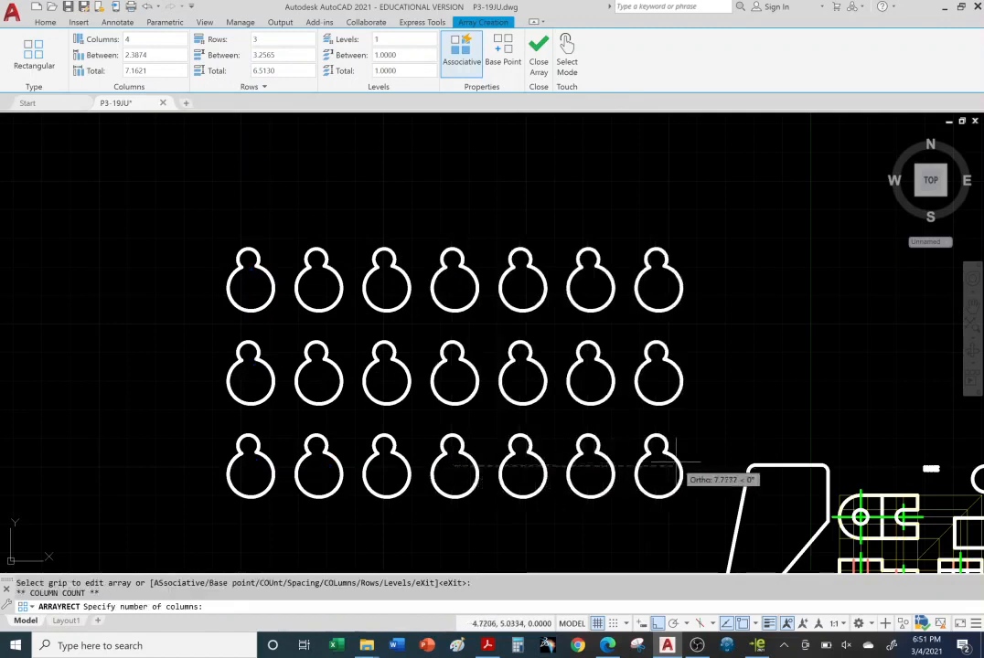
left_click(578, 462)
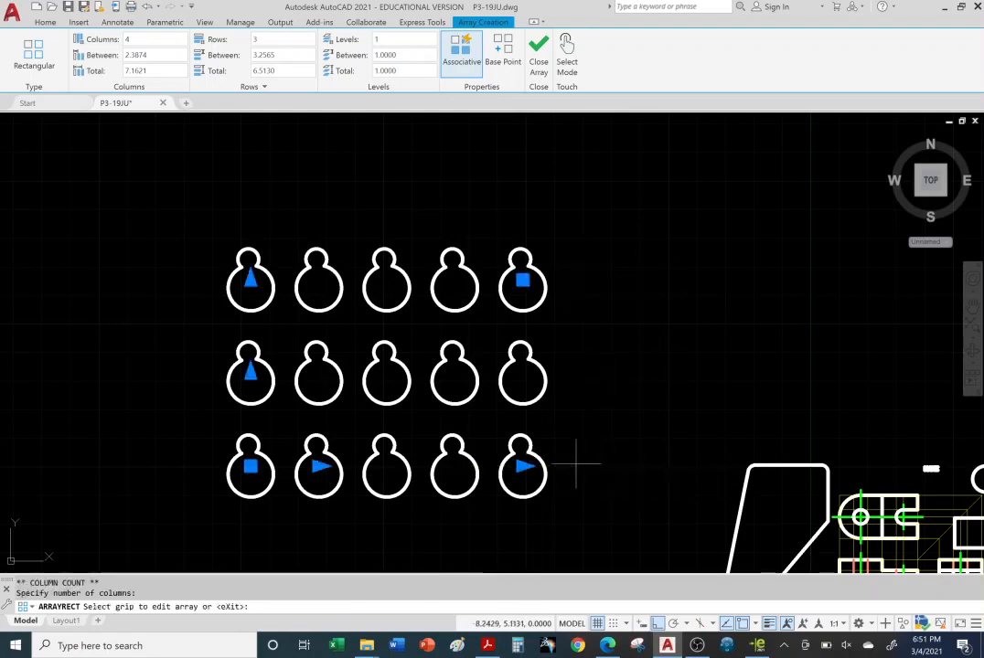
left_click(250, 280)
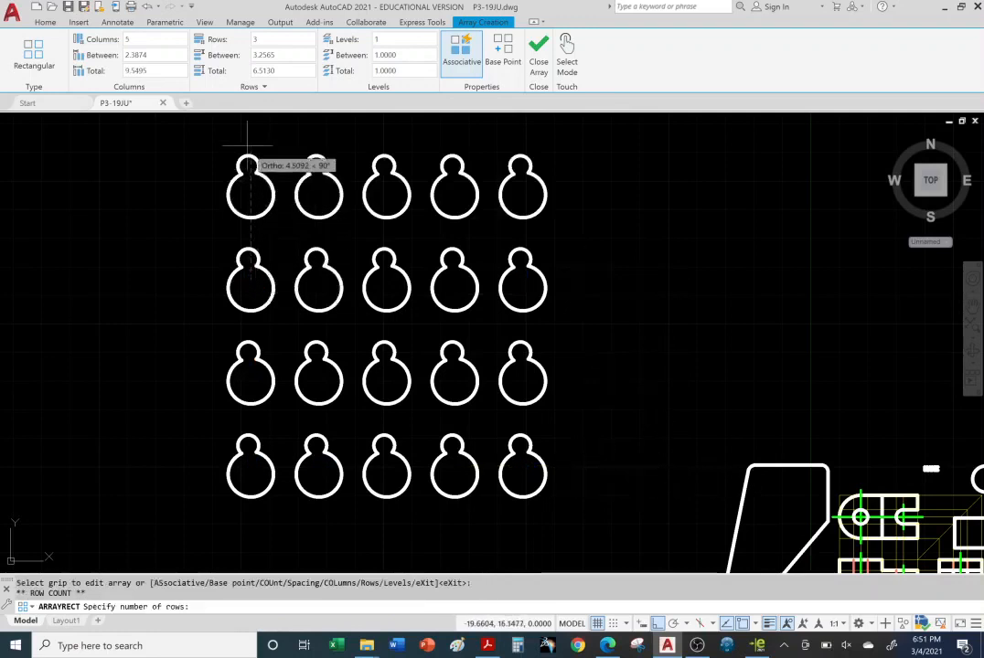
middle_click_drag(242, 127, 234, 180)
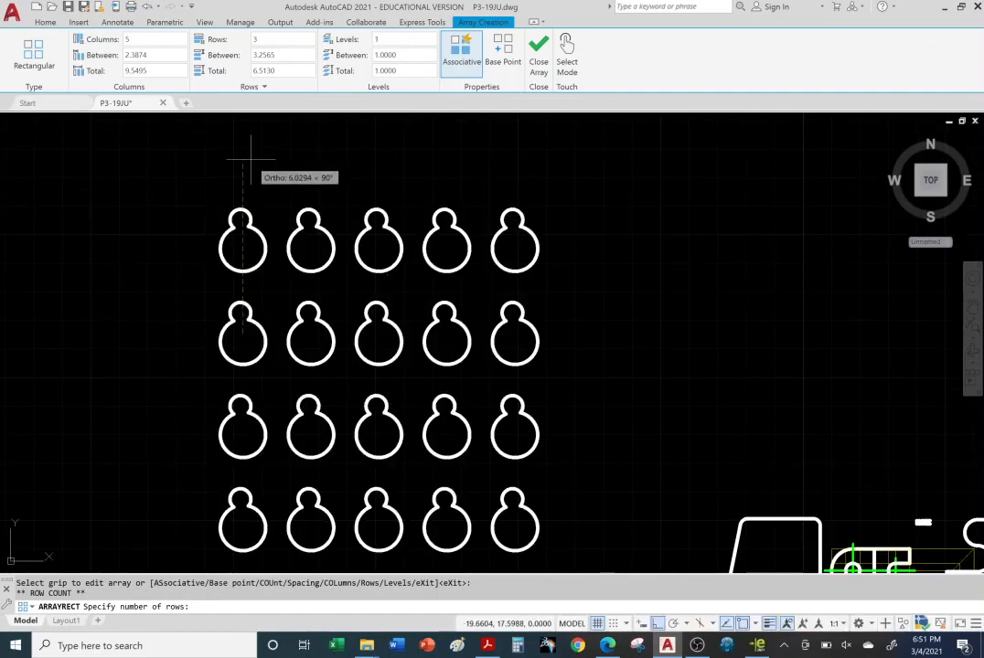
left_click(251, 164)
middle_click_drag(571, 371, 429, 352)
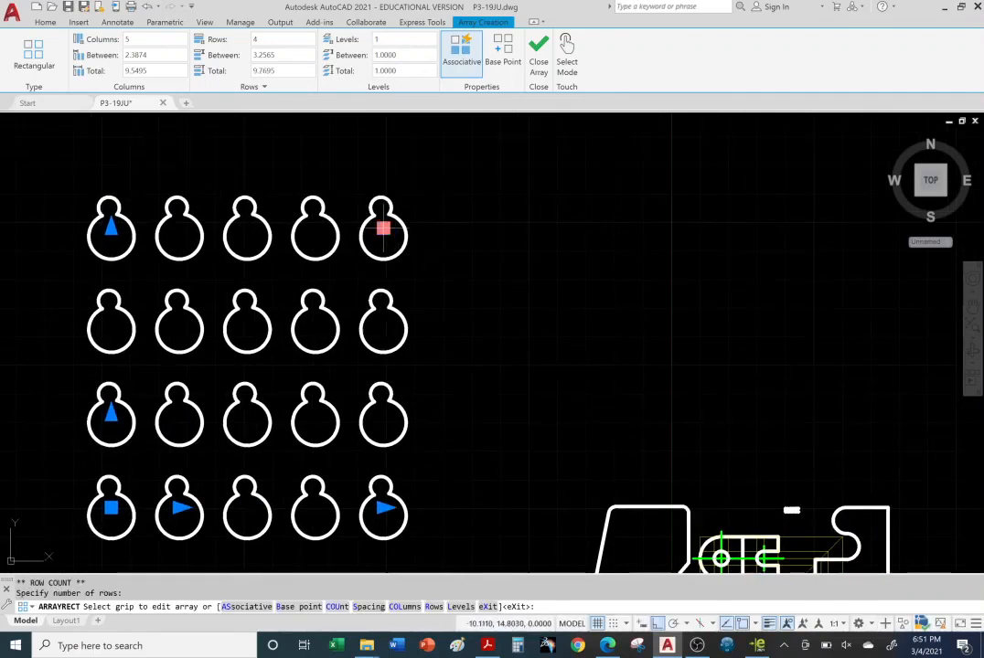
Step: Turn Ortho off and extend the array diagonally from its far corner grip to 6 columns and 5 rows
left_click(383, 227)
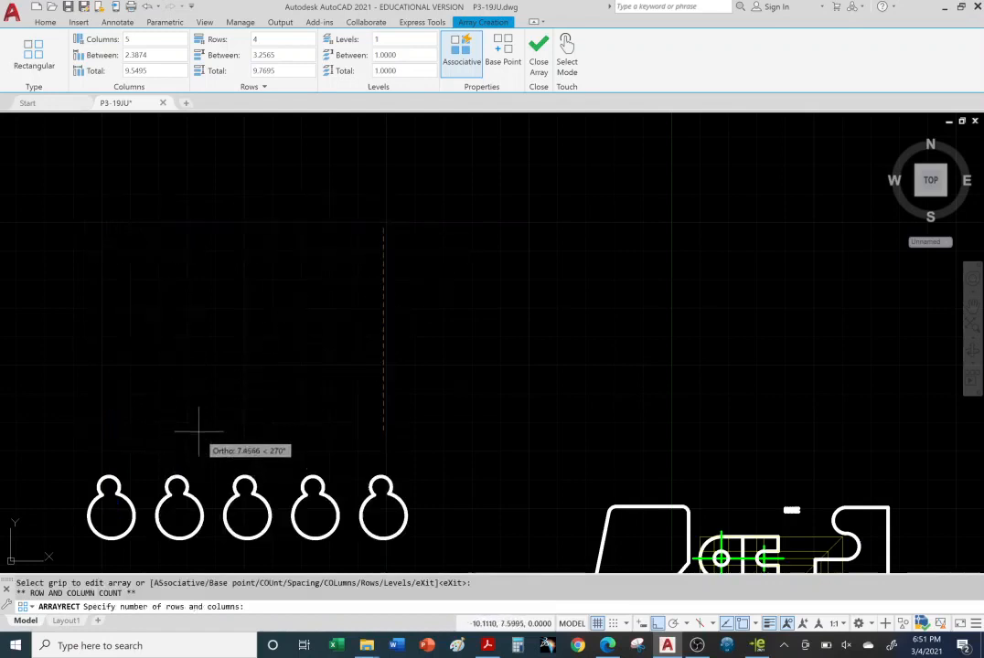
key("F8")
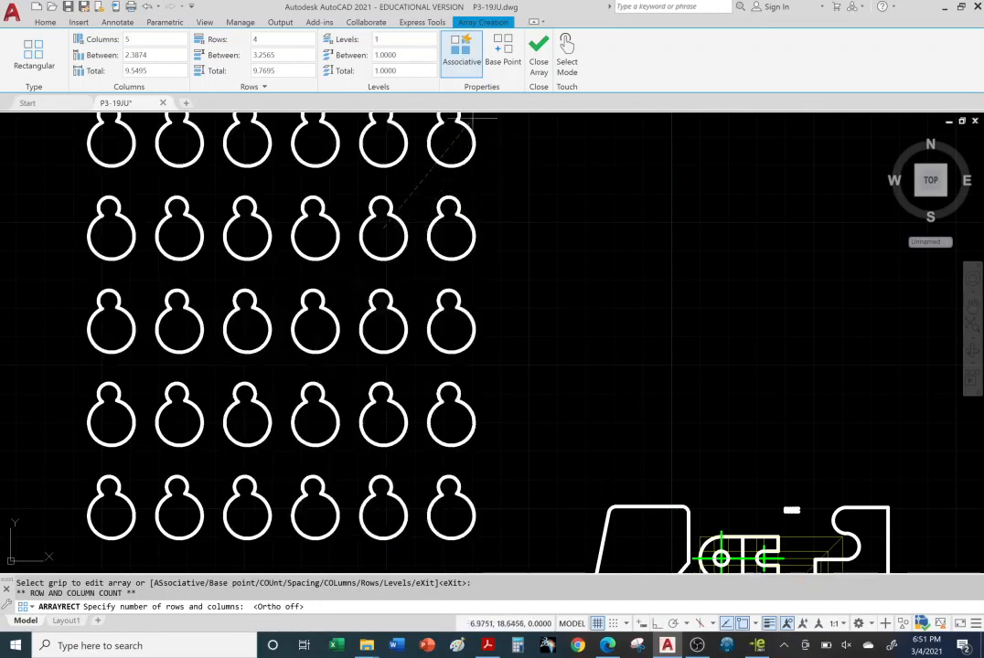
left_click(384, 115)
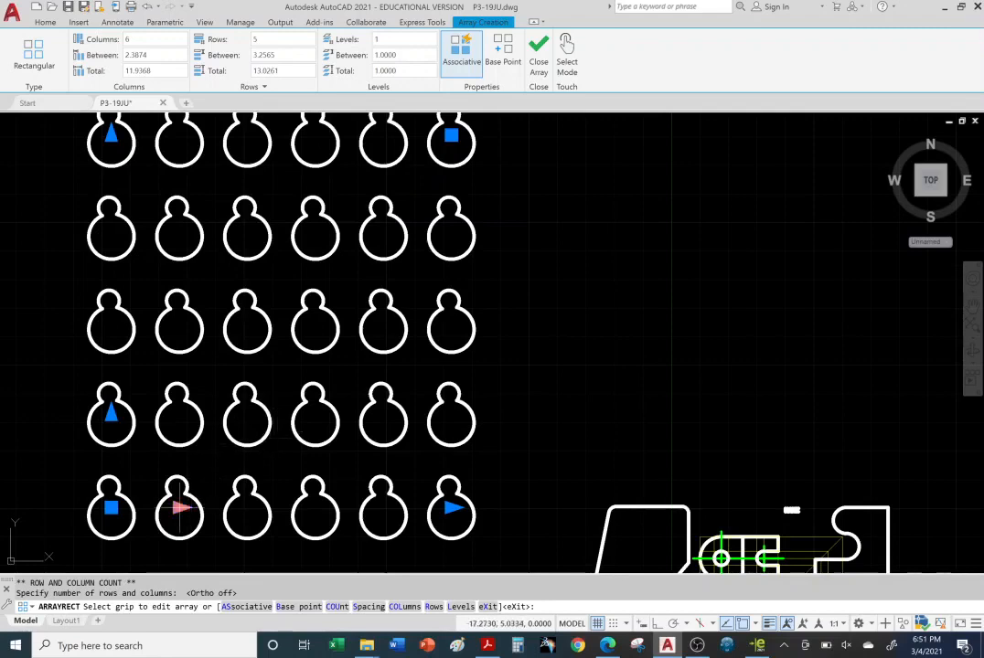
Step: Widen the array's column spacing to about 2.53 and its row spacing to about 3.46, and finish the array
left_click(179, 509)
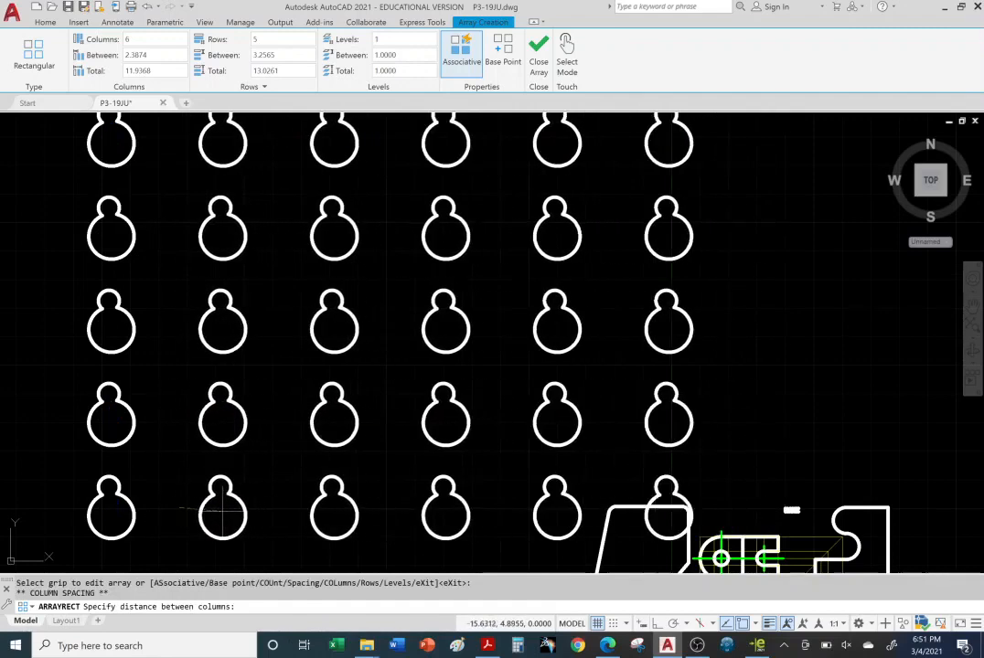
left_click(184, 508)
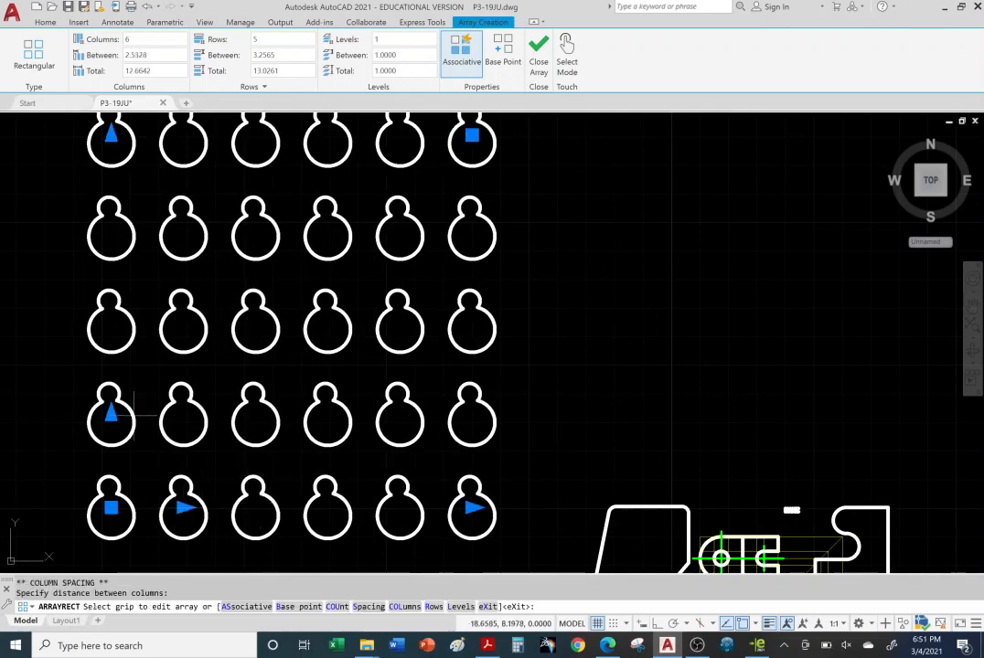
left_click(111, 417)
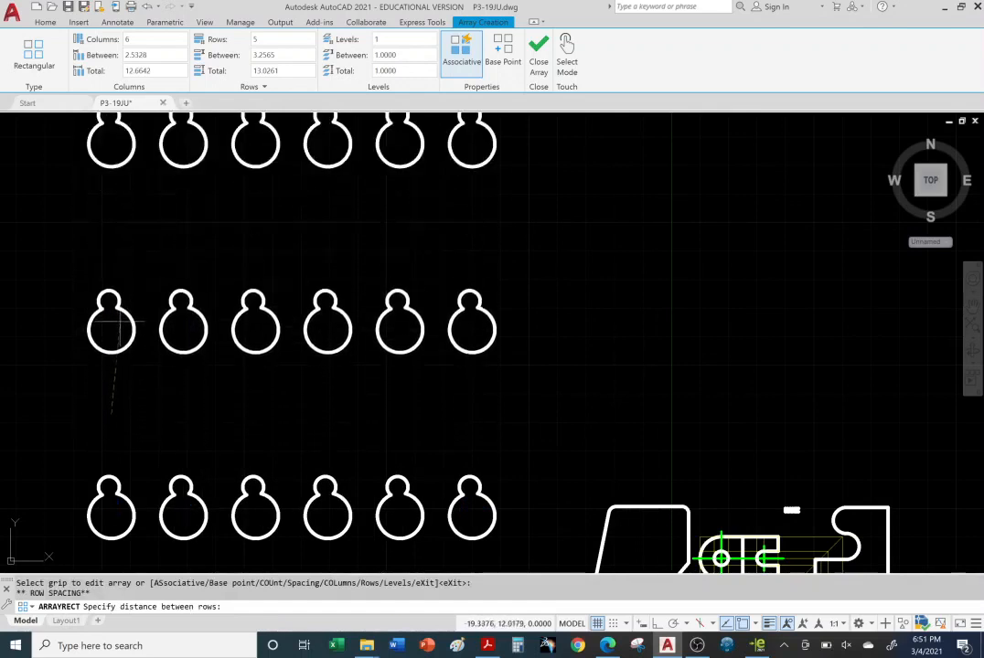
left_click(110, 409)
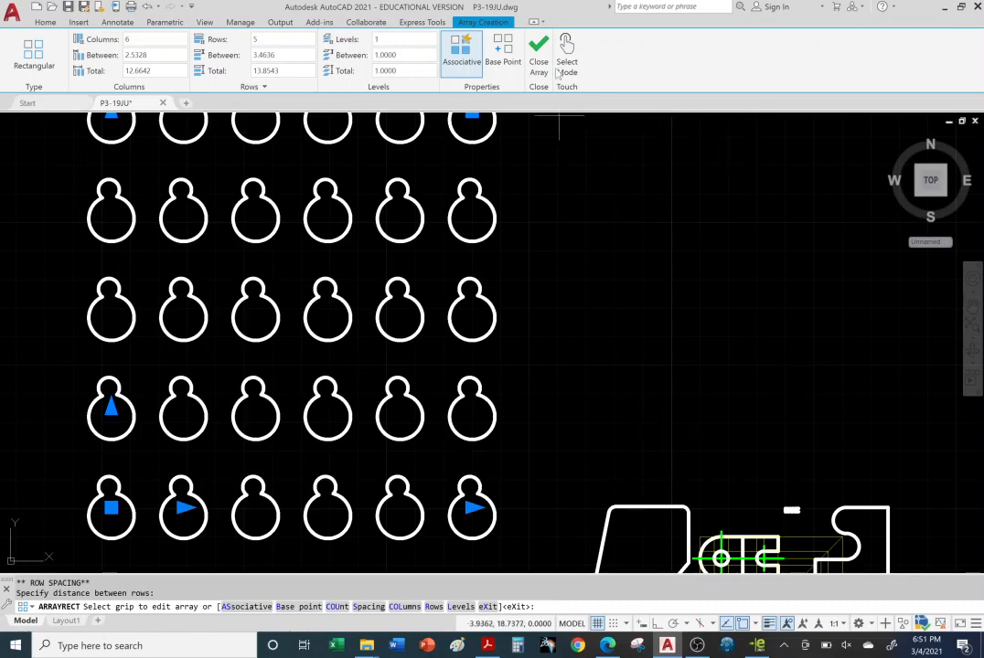
left_click(539, 57)
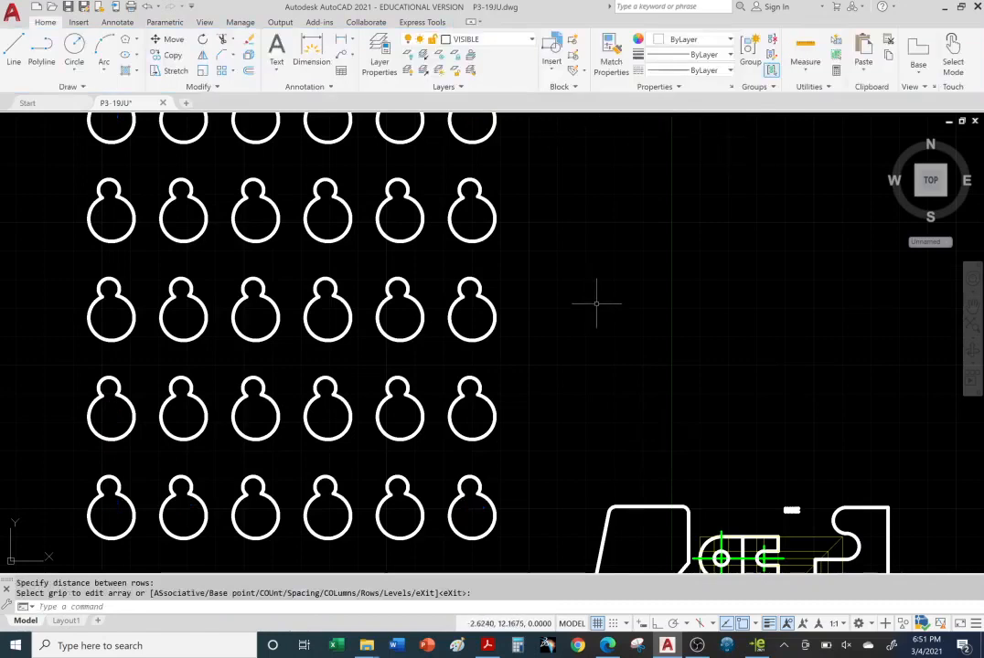
Step: Undo the rectangular array so that only the single snowman-like contour is left
scroll(596, 304, "up", 2)
scroll(588, 307, "down", 4)
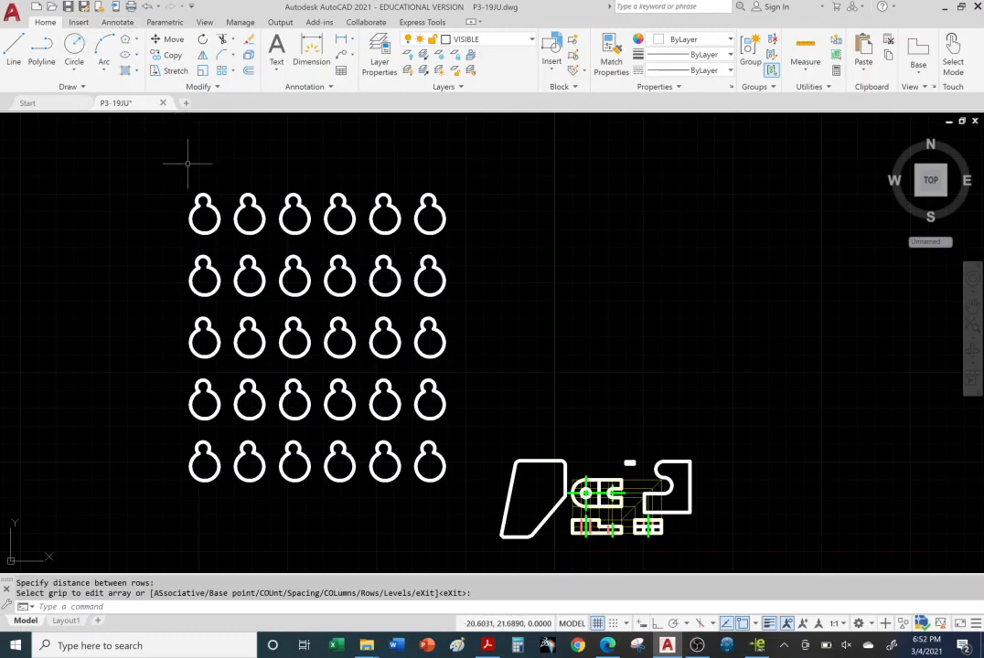
left_click(147, 7)
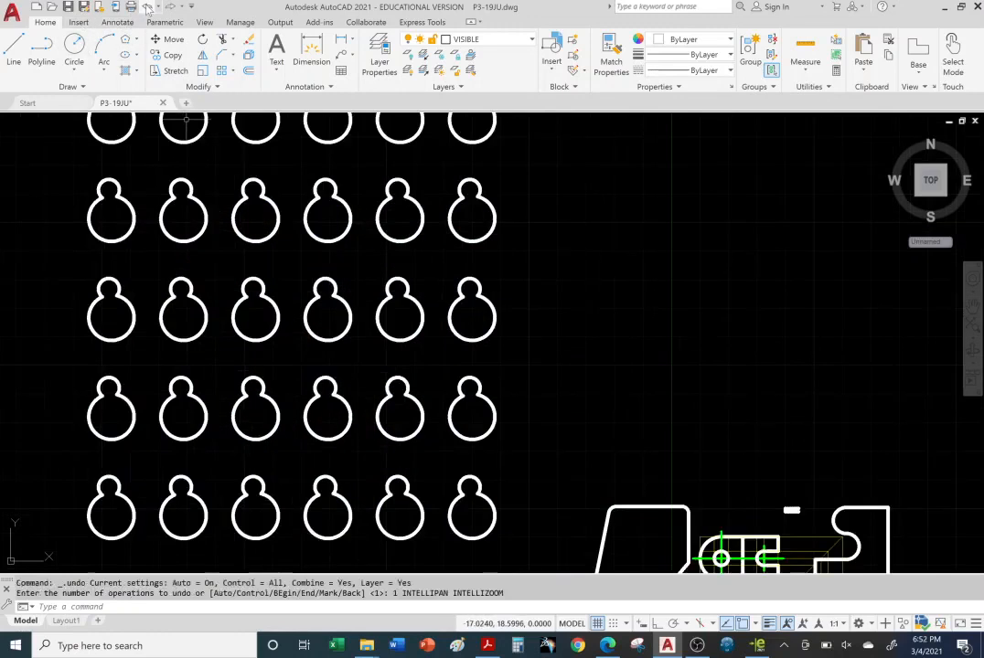
left_click(147, 7)
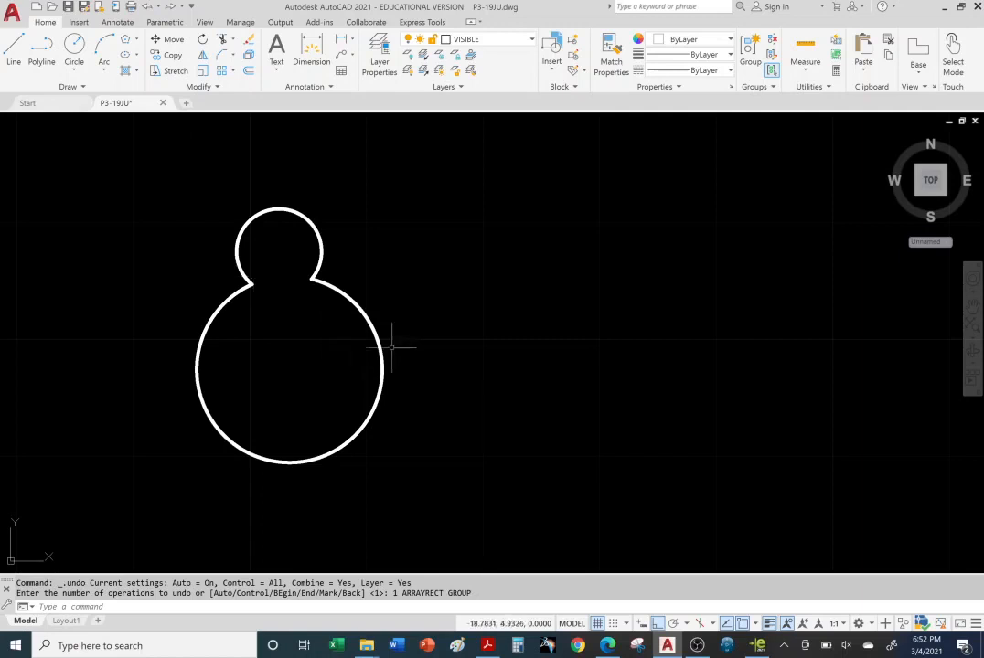
scroll(395, 343, "down", 3)
scroll(391, 346, "down", 4)
scroll(345, 345, "up", 9)
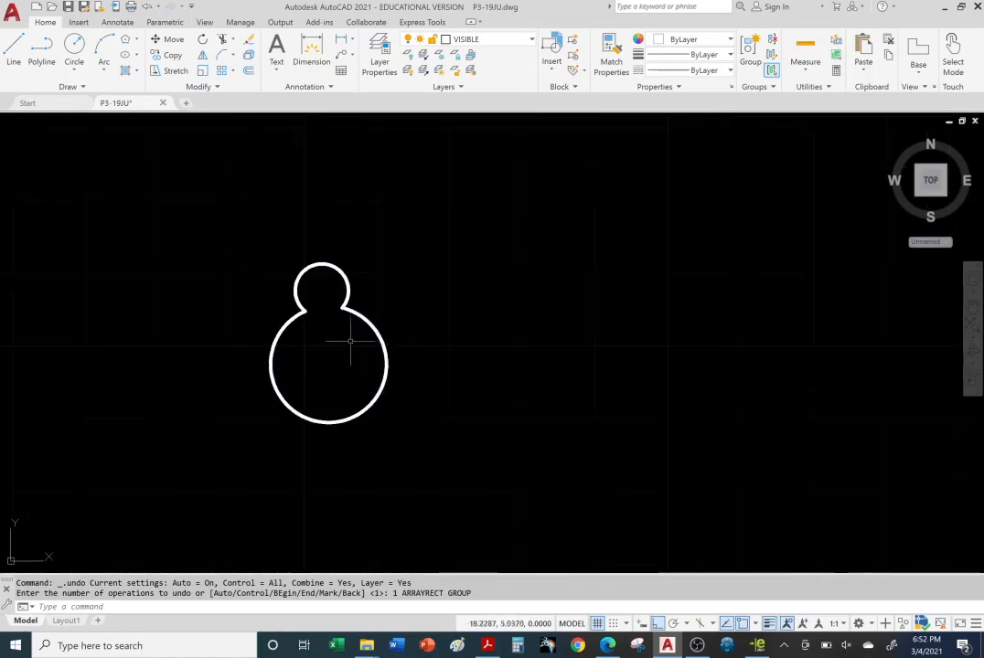
scroll(348, 322, "down", 2)
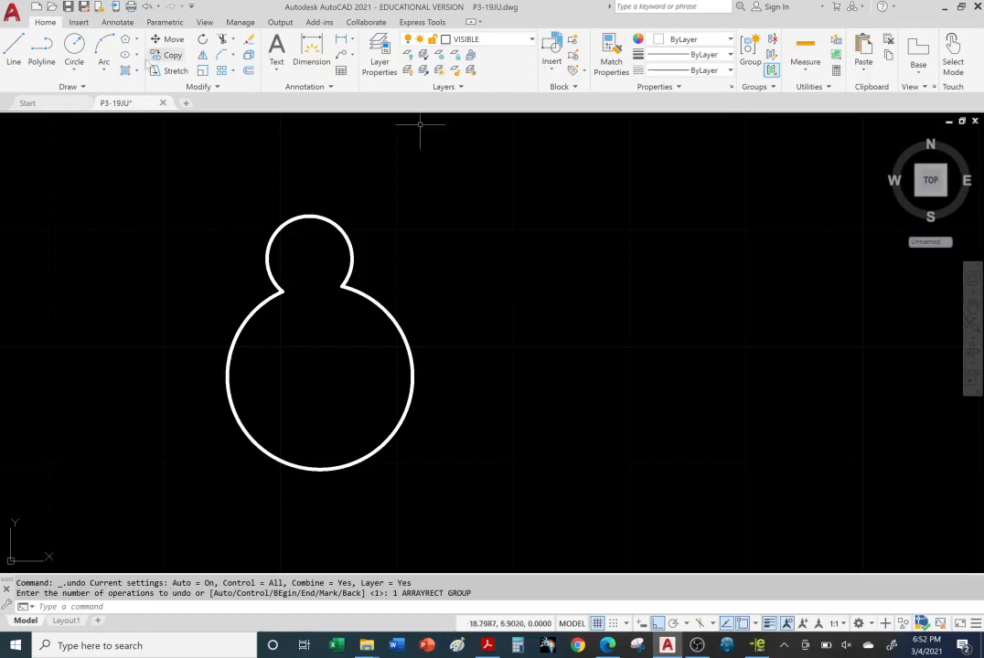
Step: Draw a vertical line from the lower circle's center straight down past the bottom of the contour, and end the Line command
left_click(13, 55)
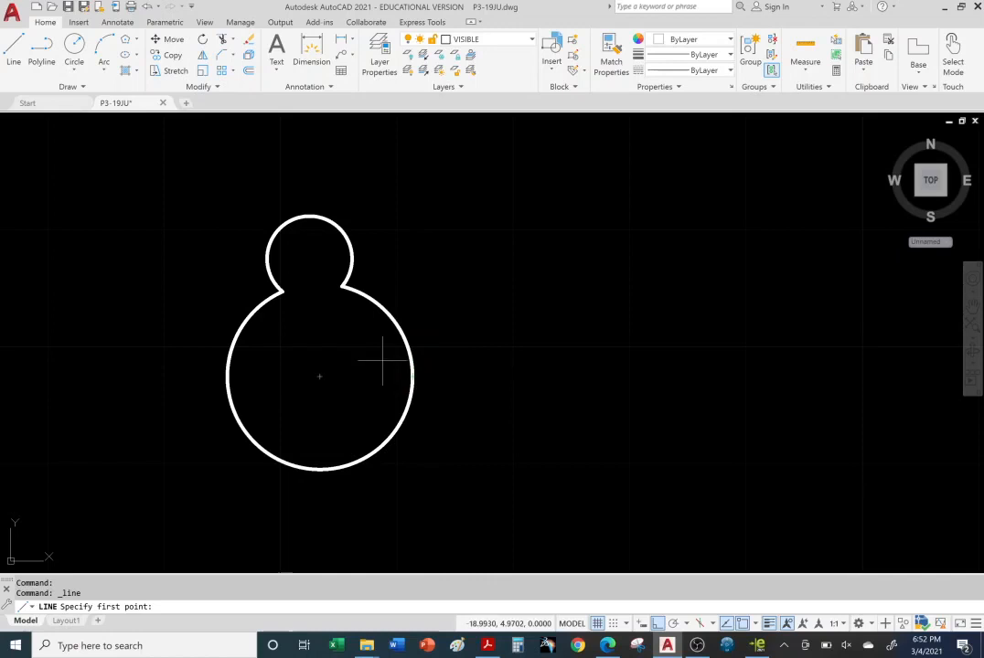
left_click(319, 376)
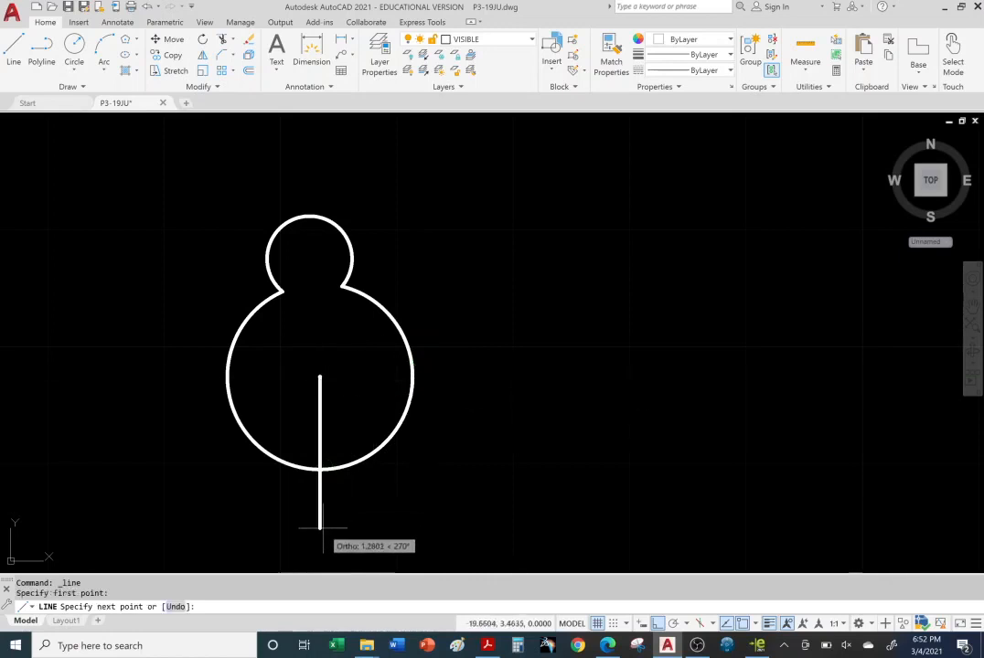
middle_click_drag(314, 533, 330, 435)
left_click(335, 443)
right_click(469, 443)
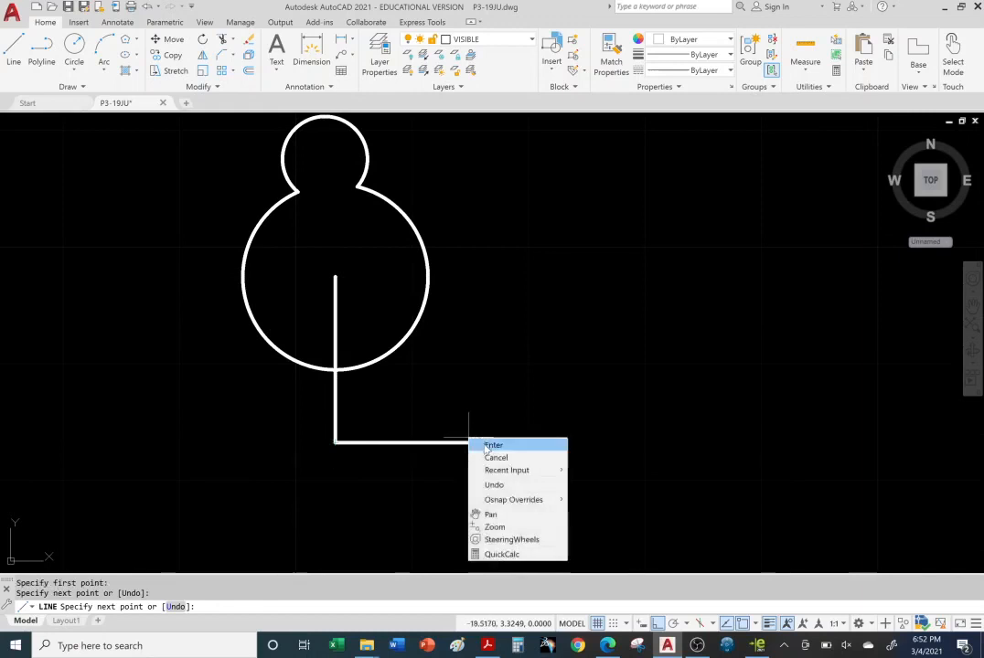
left_click(485, 445)
middle_click_drag(516, 311, 485, 384)
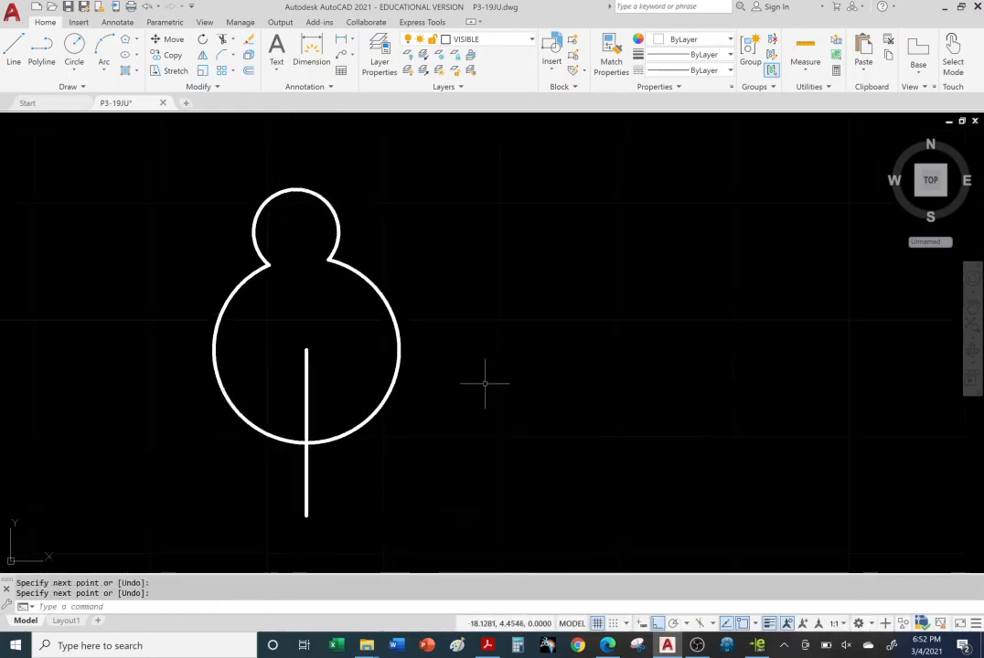
Step: Create a polar array of the contour and its vertical line, centered on the line's lower endpoint
middle_click_drag(185, 257, 192, 218)
mouse_move(174, 157)
left_mouse_down()
mouse_move(509, 220)
mouse_move(433, 513)
mouse_move(216, 525)
left_mouse_up()
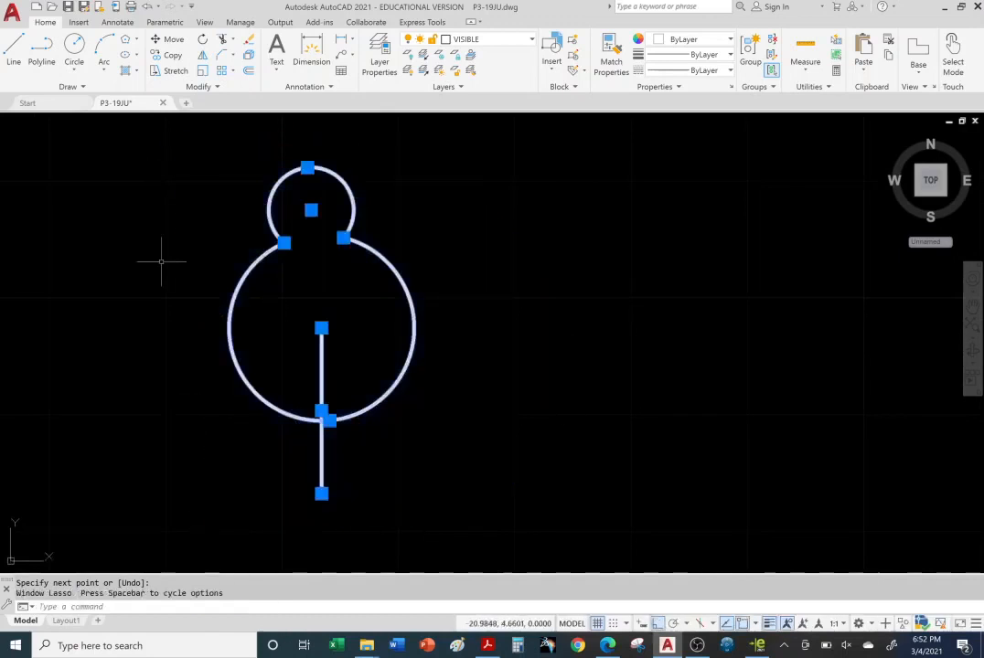
left_click(233, 71)
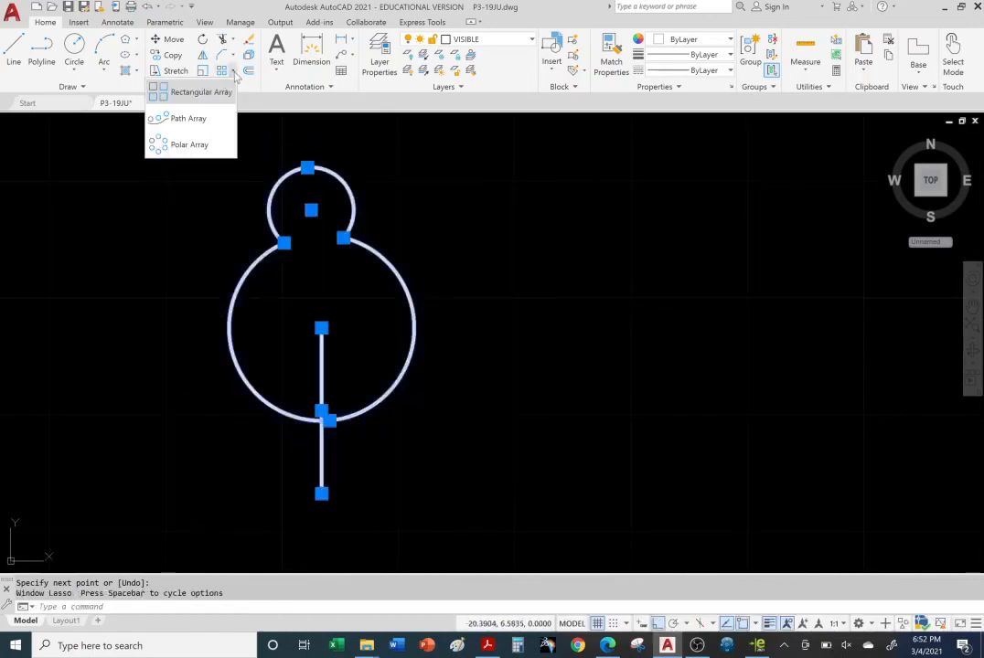
left_click(192, 144)
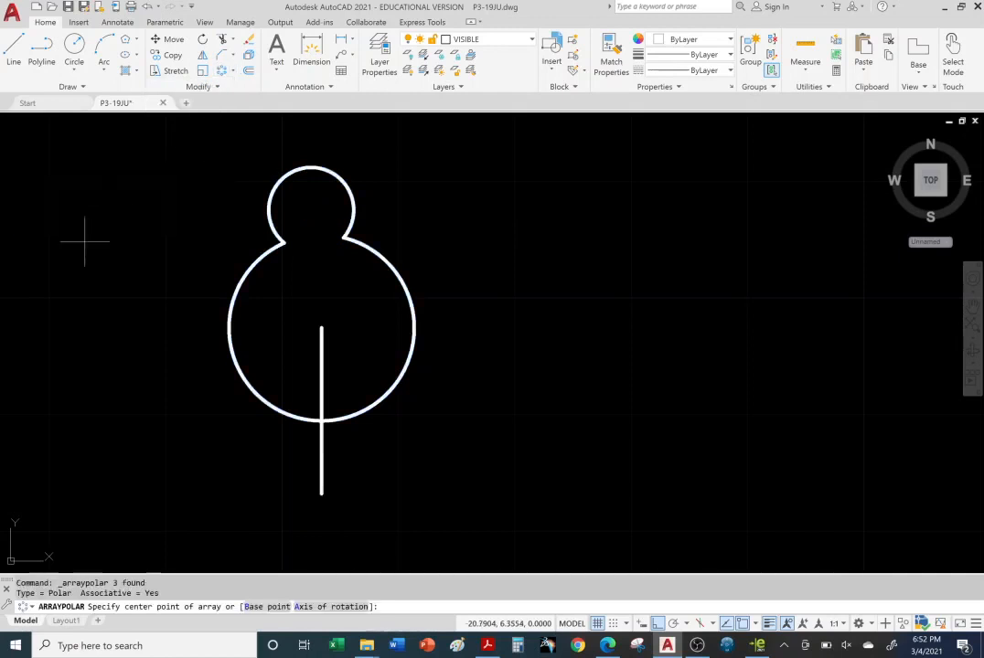
left_click(321, 493)
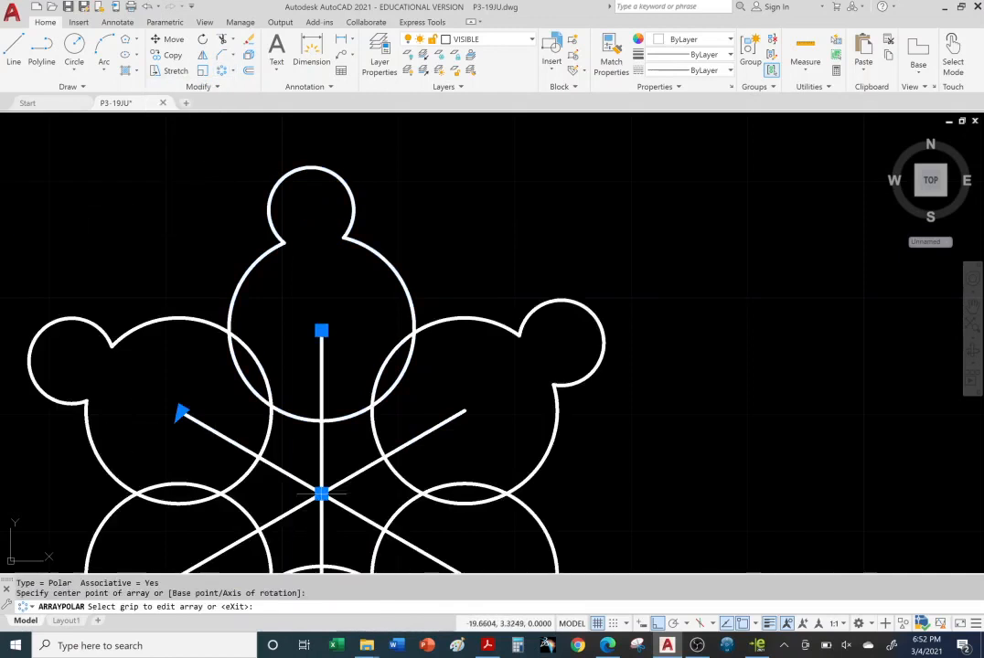
Step: Stretch the polar array's radius straight up to roughly double, so the items spread outward from the center
middle_click_drag(445, 534, 447, 420)
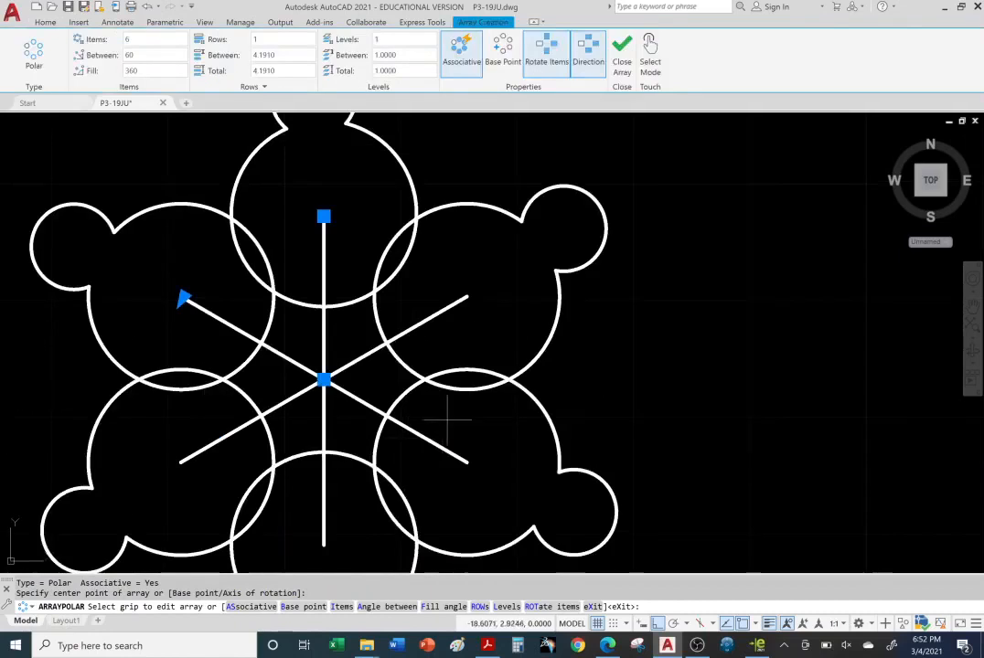
scroll(427, 404, "down", 2)
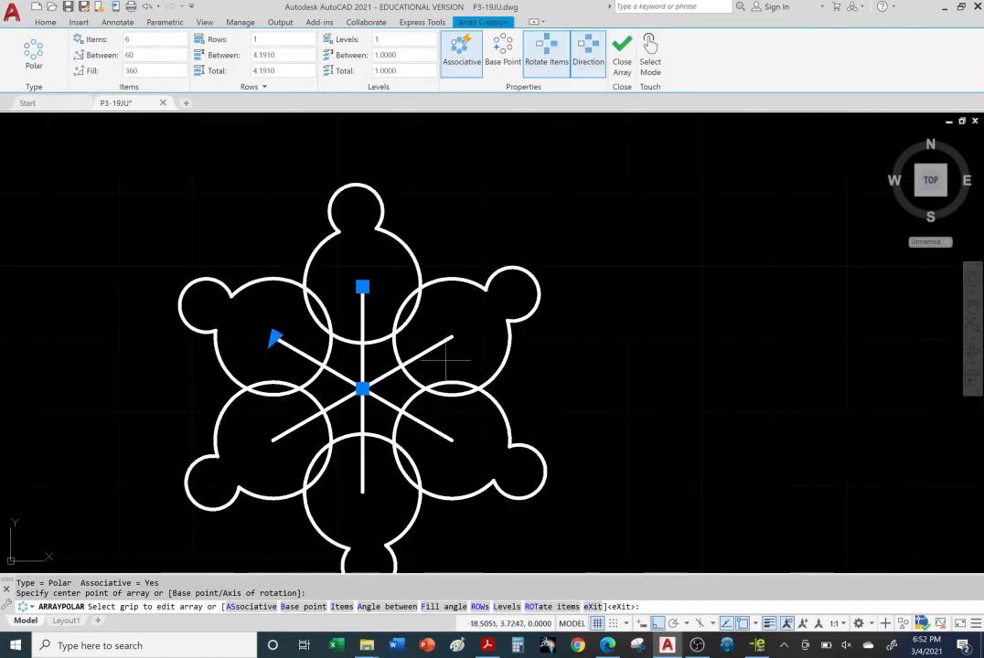
left_click(362, 286)
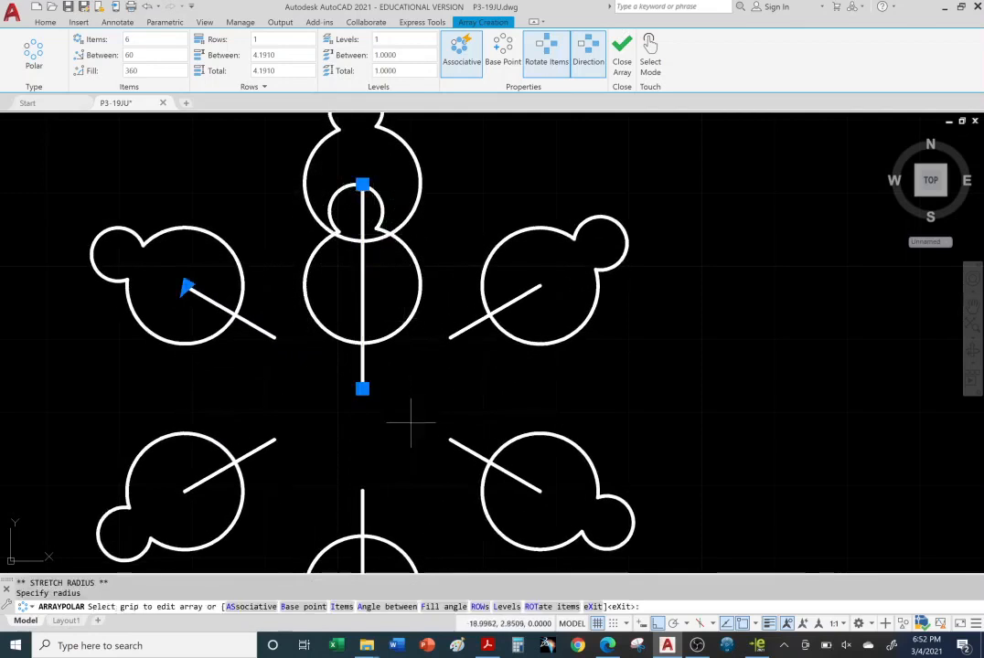
Step: Turn Ortho off, set the angle between array items to about 58°, keep 6 items, and finish the polar array
scroll(410, 424, "down", 2)
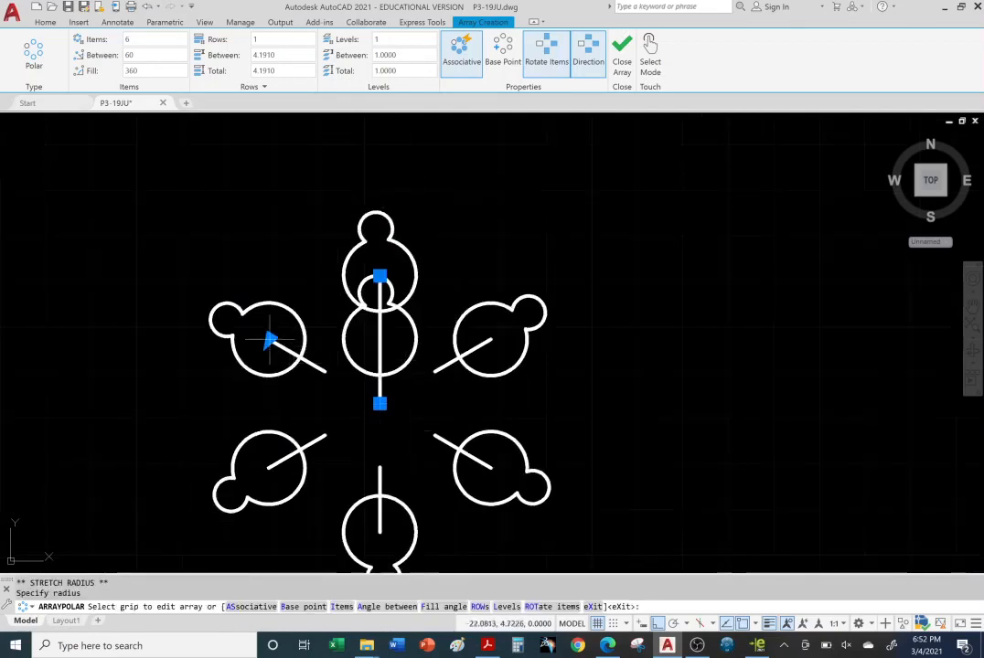
left_click(270, 341)
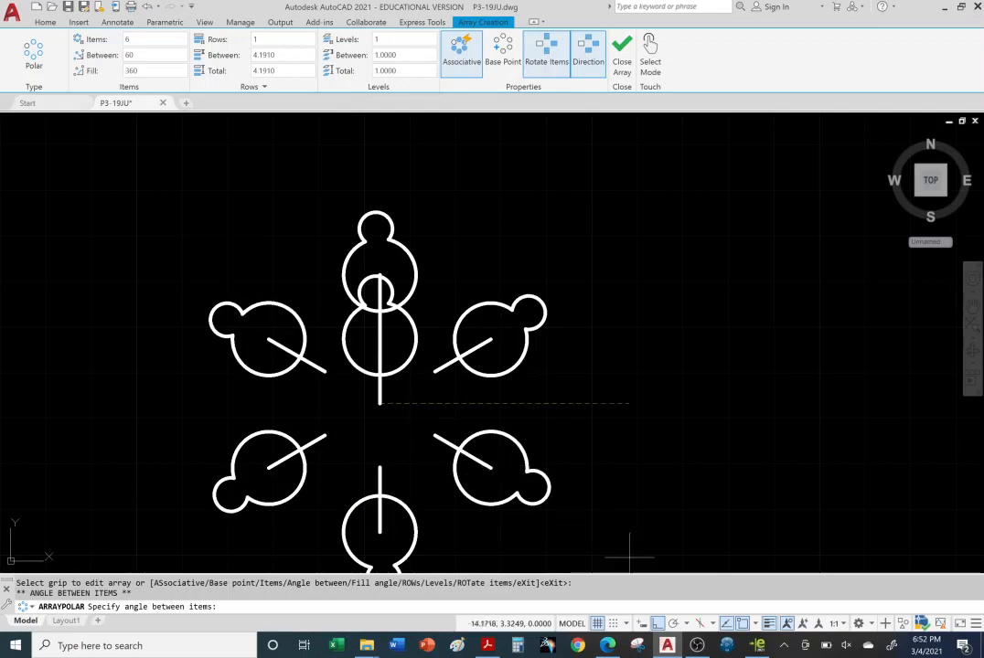
key("F8")
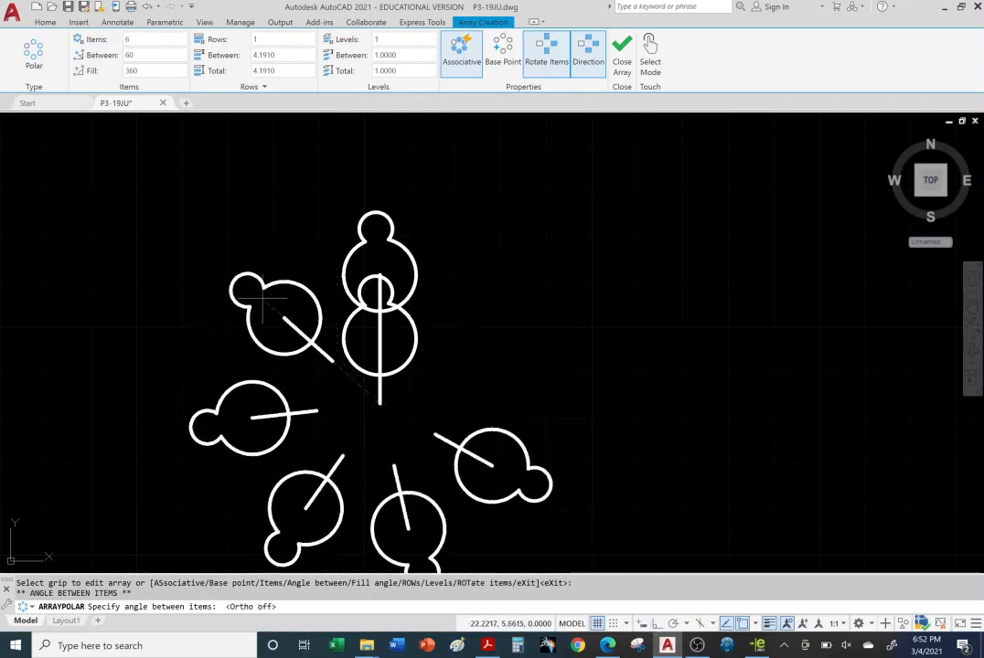
left_click(258, 331)
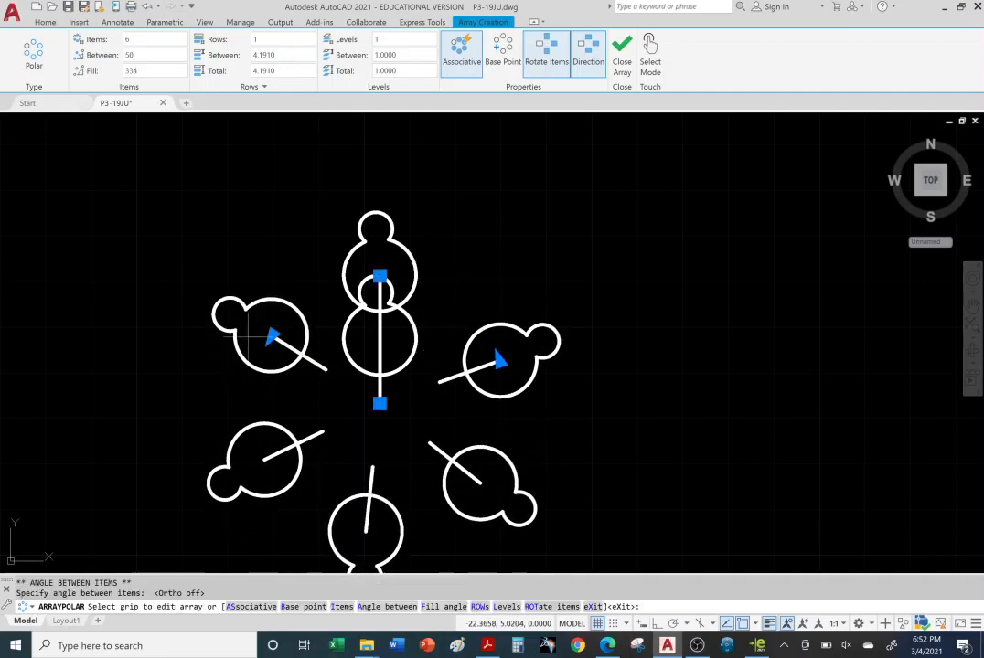
left_click(500, 361)
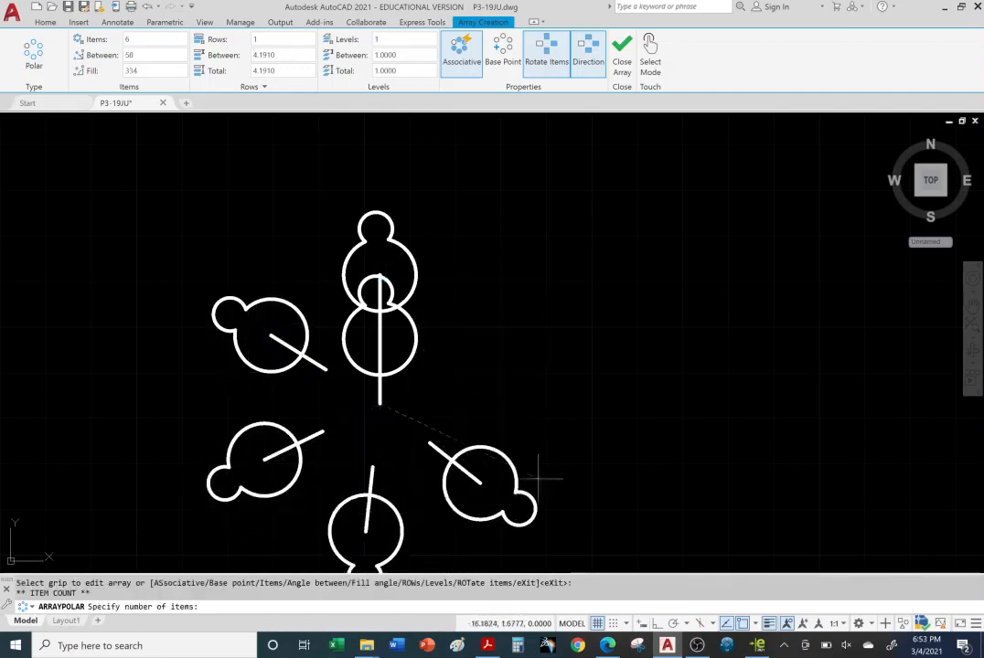
left_click(567, 297)
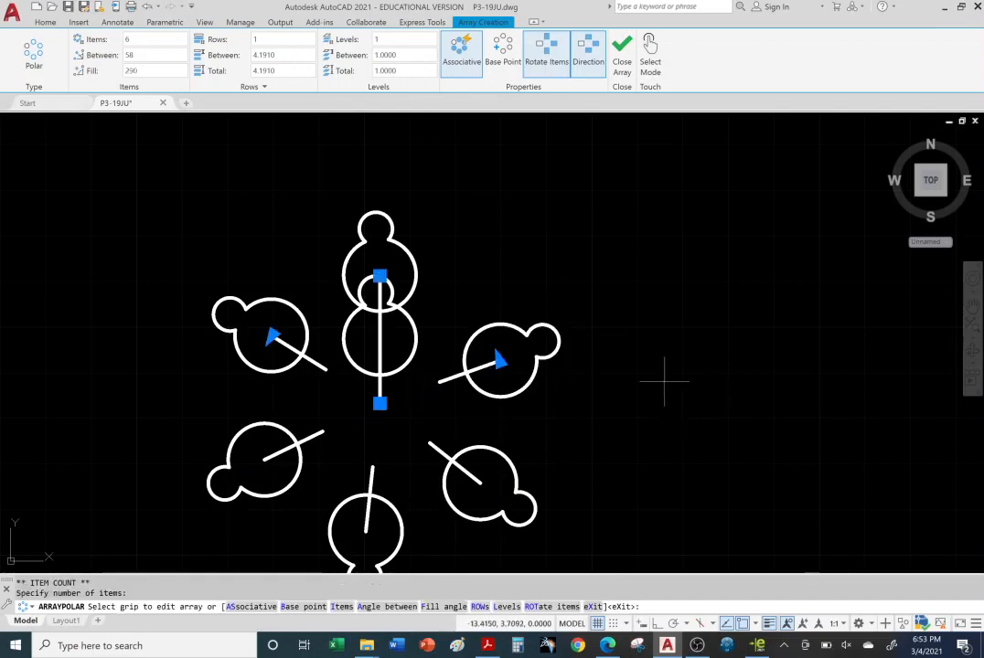
middle_click_drag(663, 382, 694, 323)
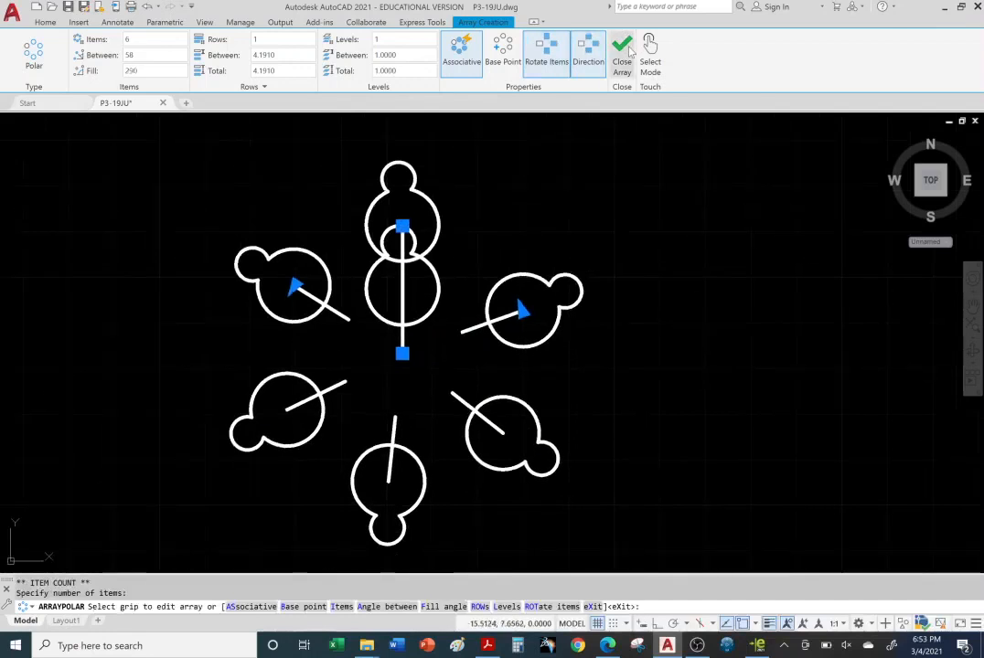
left_click(623, 52)
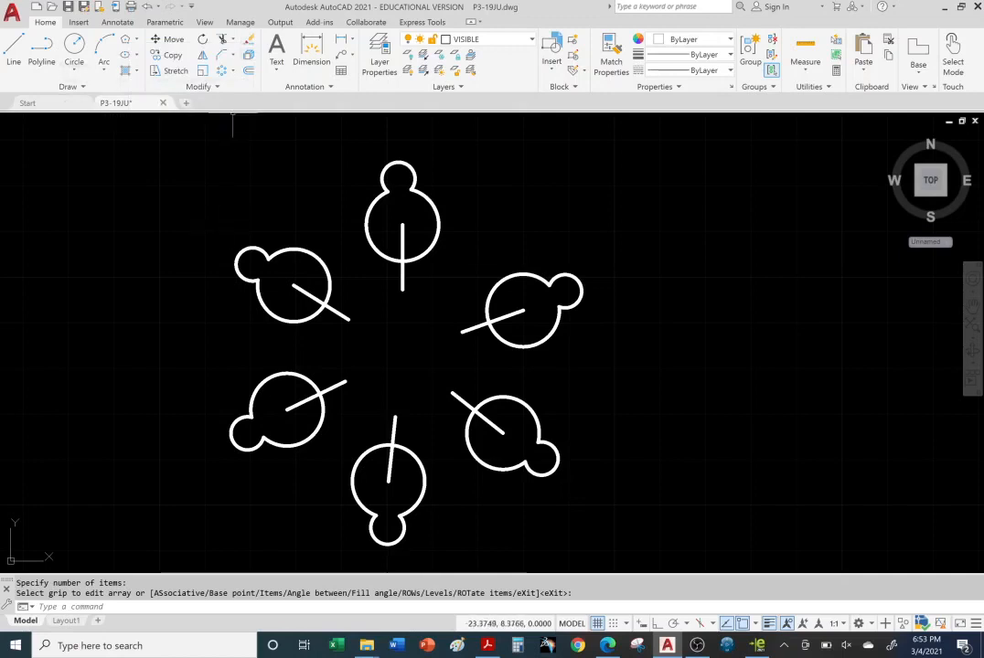
Step: Undo the polar array and erase the vertical line from the lower circle
left_click(146, 6)
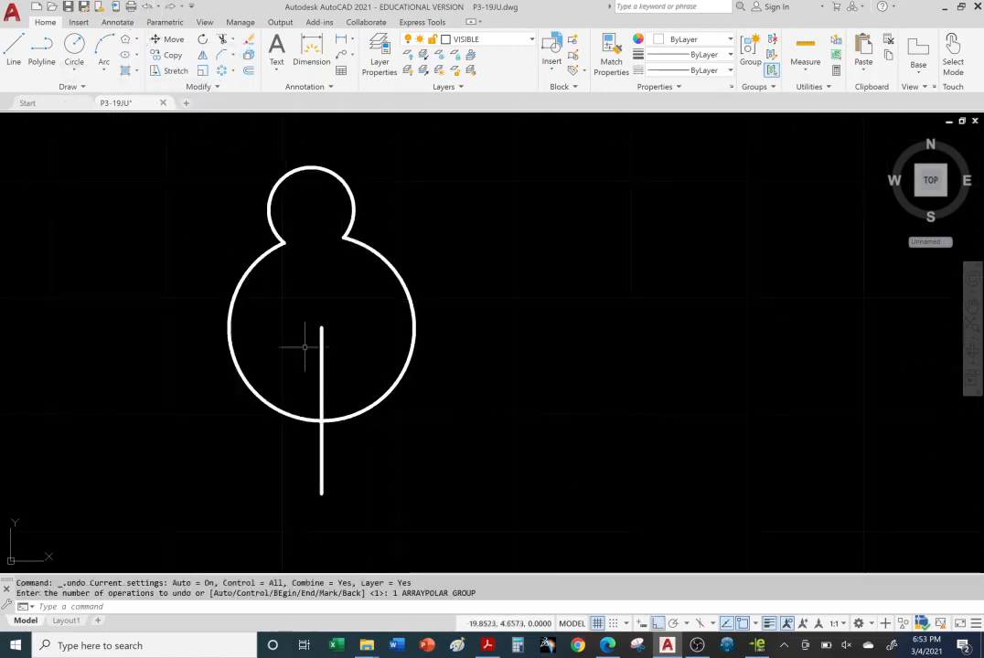
left_click(322, 369)
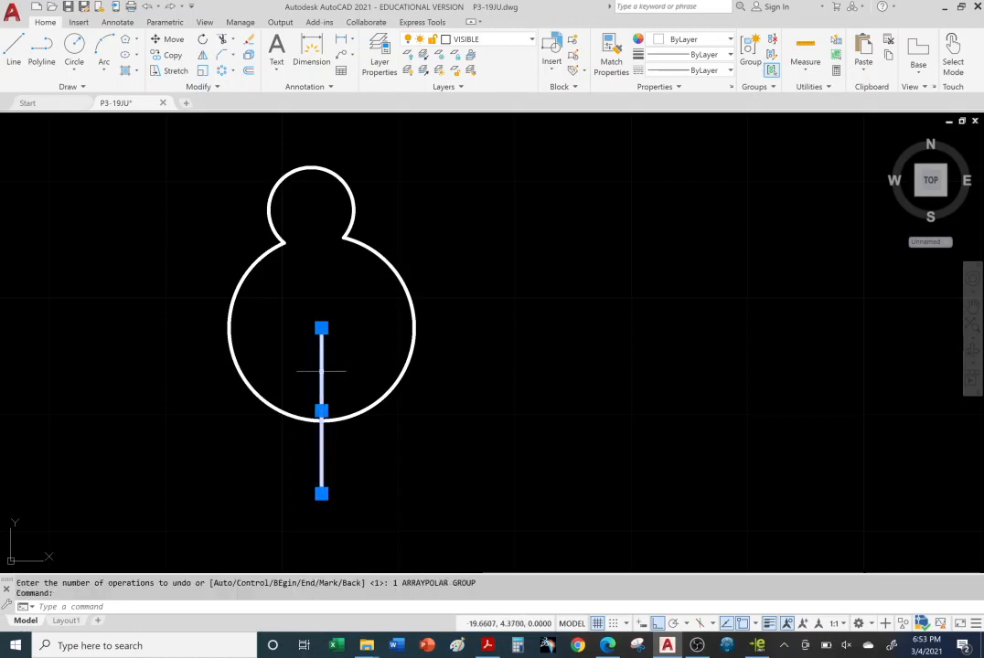
left_click(249, 41)
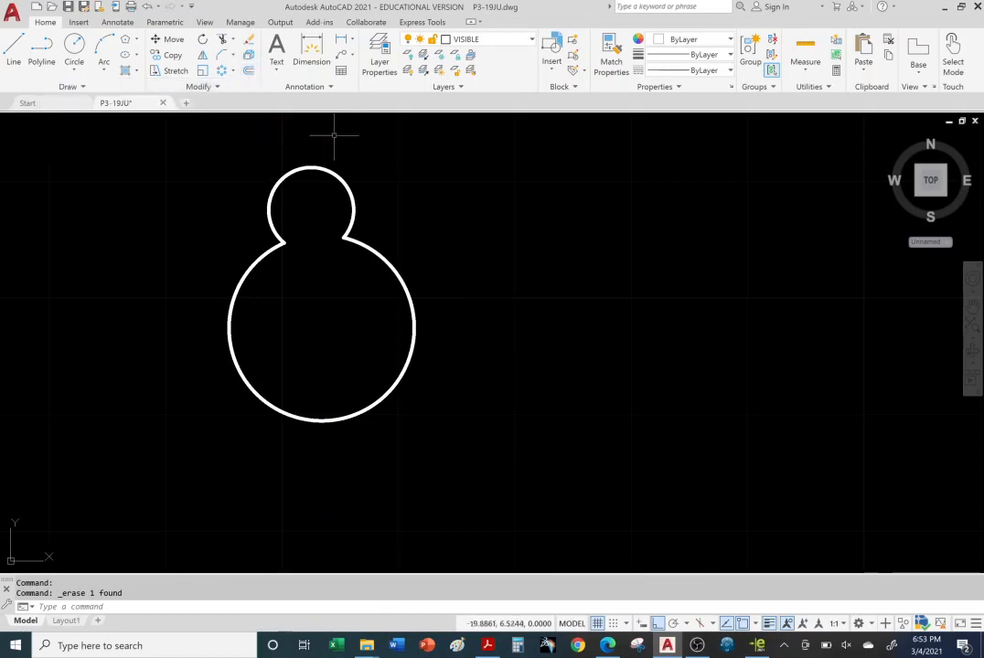
Step: Offset the lower arc and the upper arc of the contour outward by .25
left_click(342, 180)
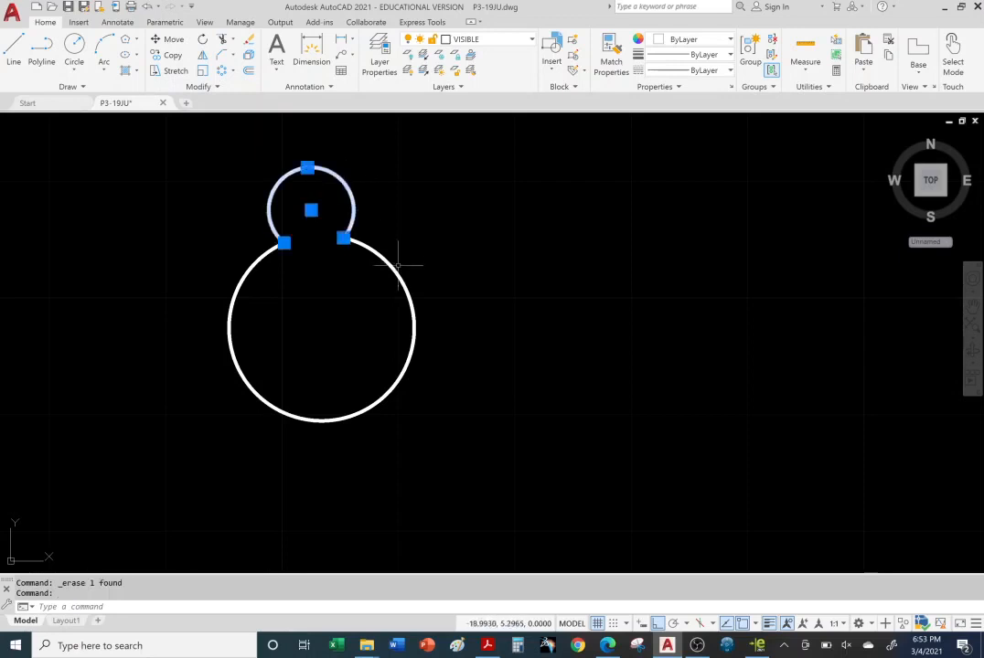
left_click(395, 268)
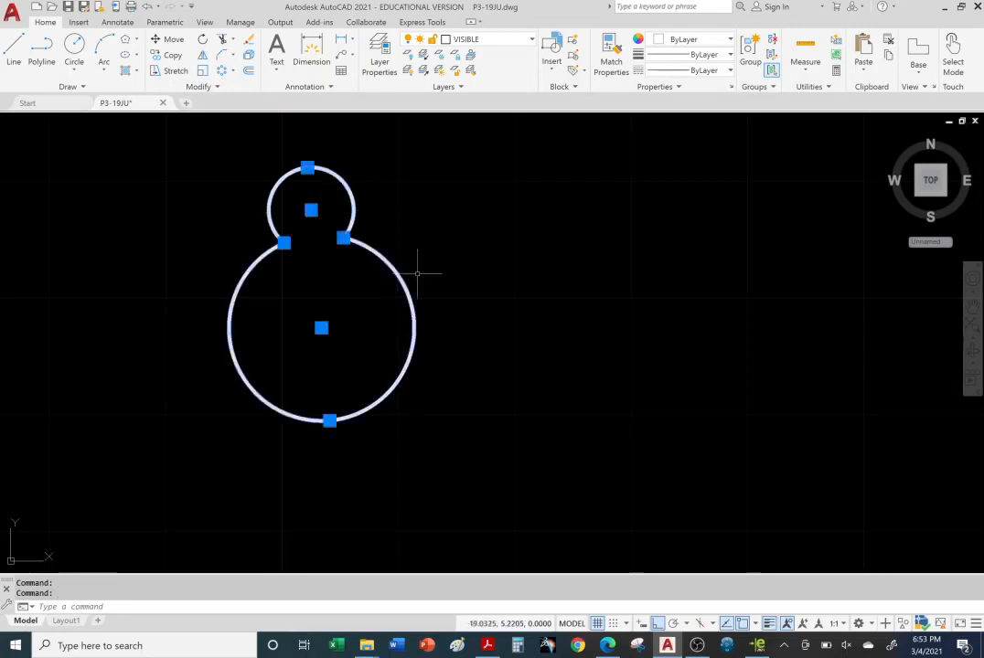
left_click(249, 73)
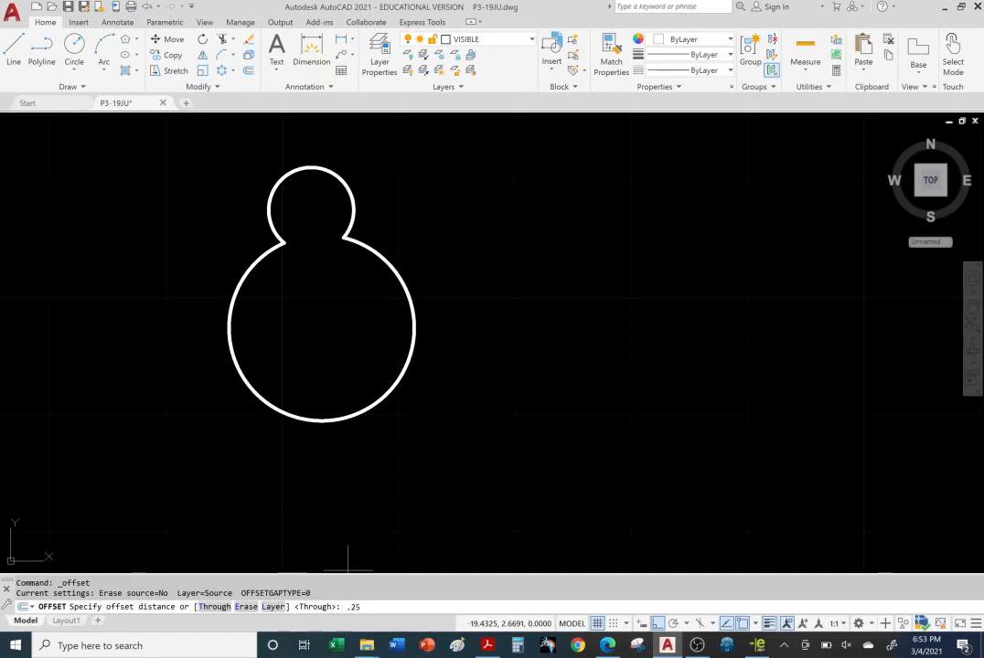
key("Return")
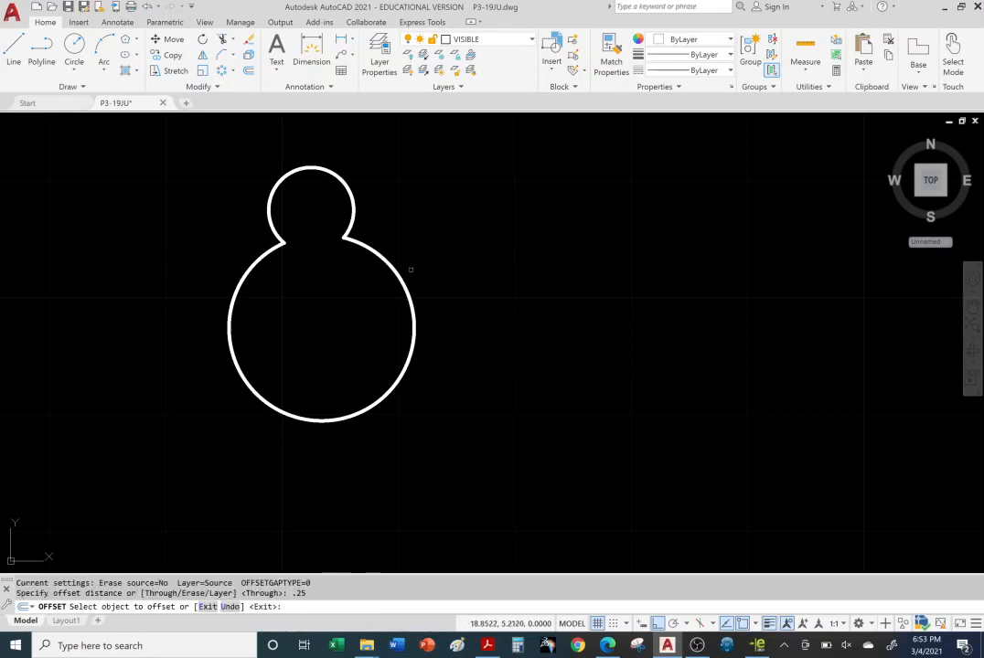
left_click(402, 274)
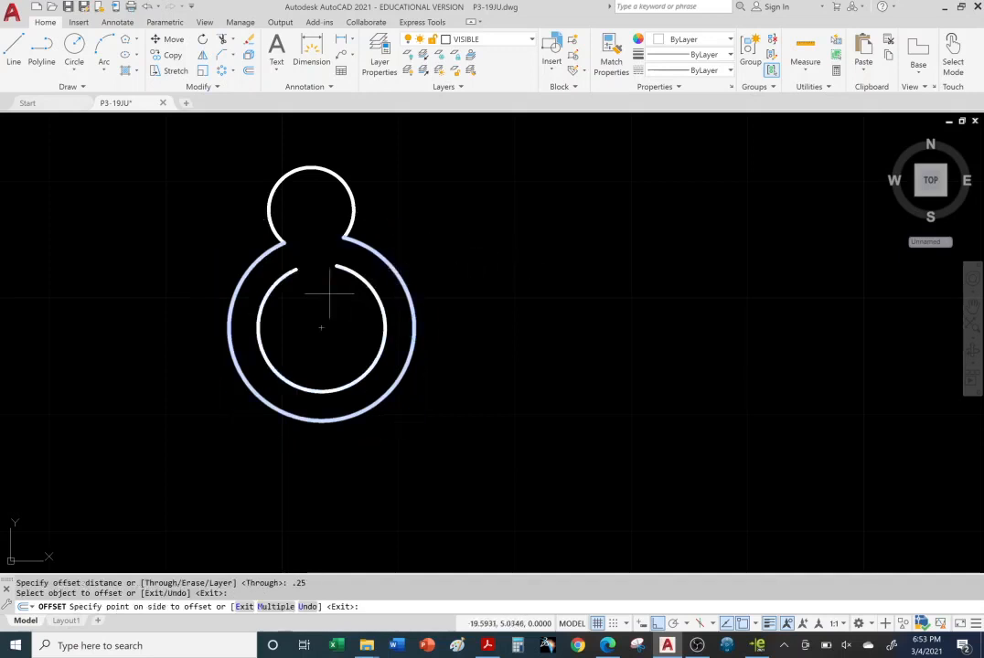
left_click(513, 240)
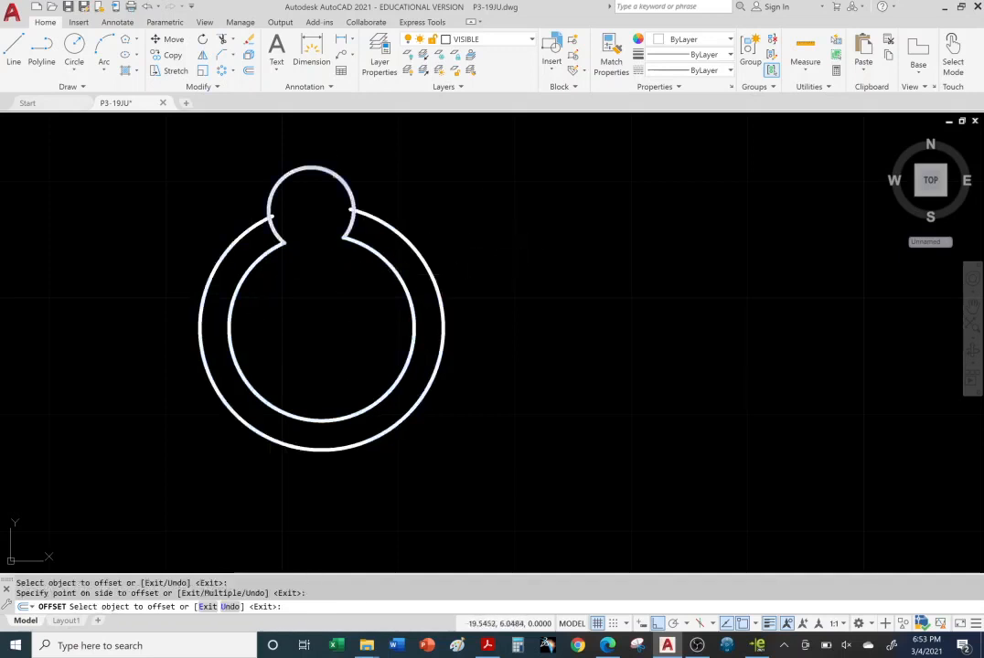
left_click(311, 168)
left_click(524, 324)
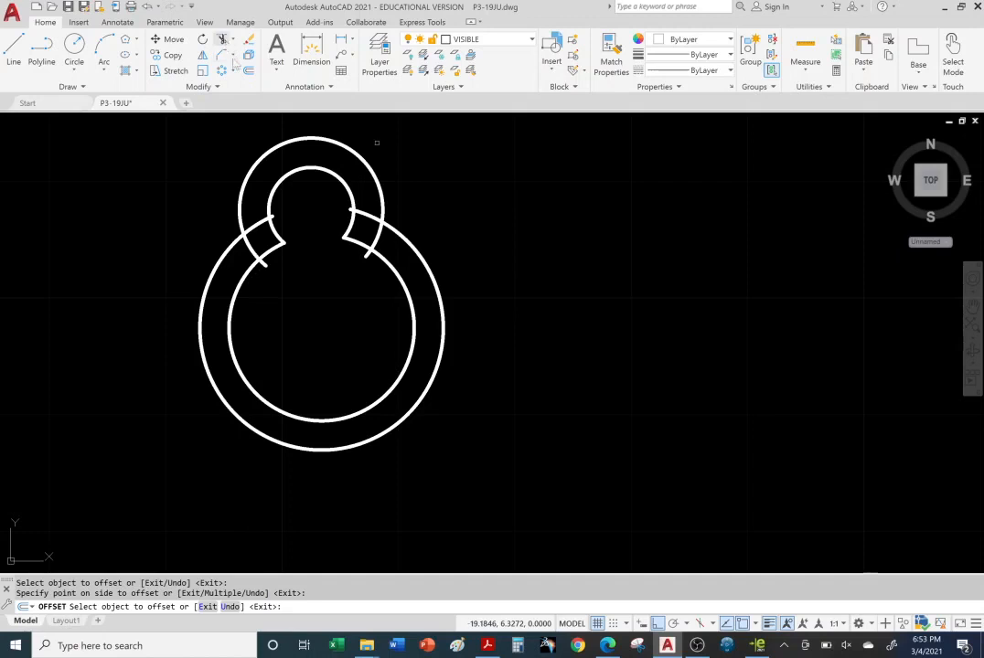
Step: Trim the overlapping arc ends where the two offset arcs meet the original contour, and end the Trim command
left_click(221, 39)
left_click(265, 265)
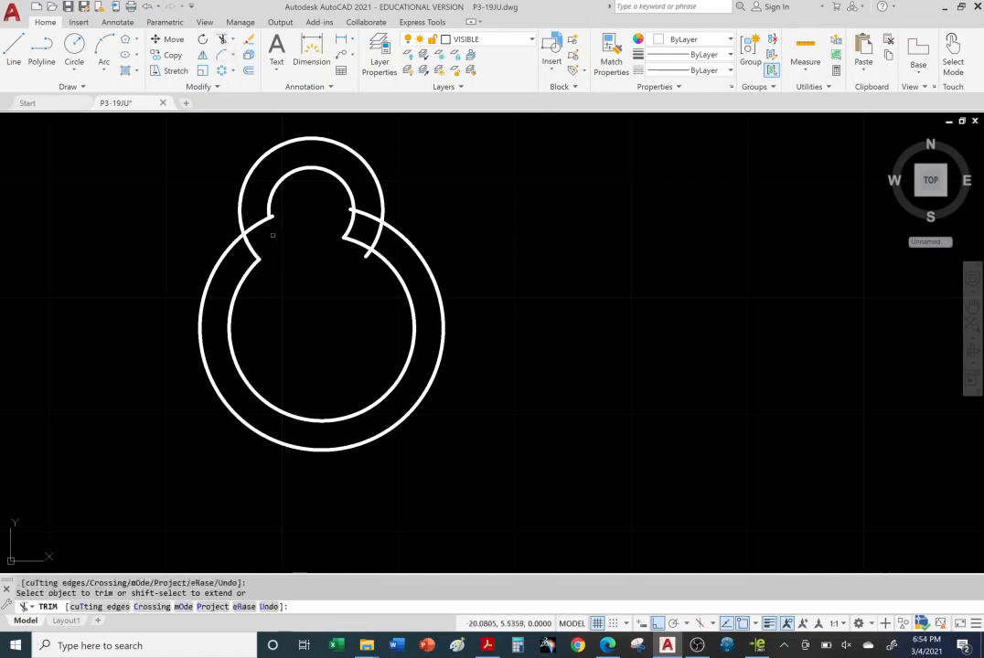
left_click(348, 226)
left_click(359, 244)
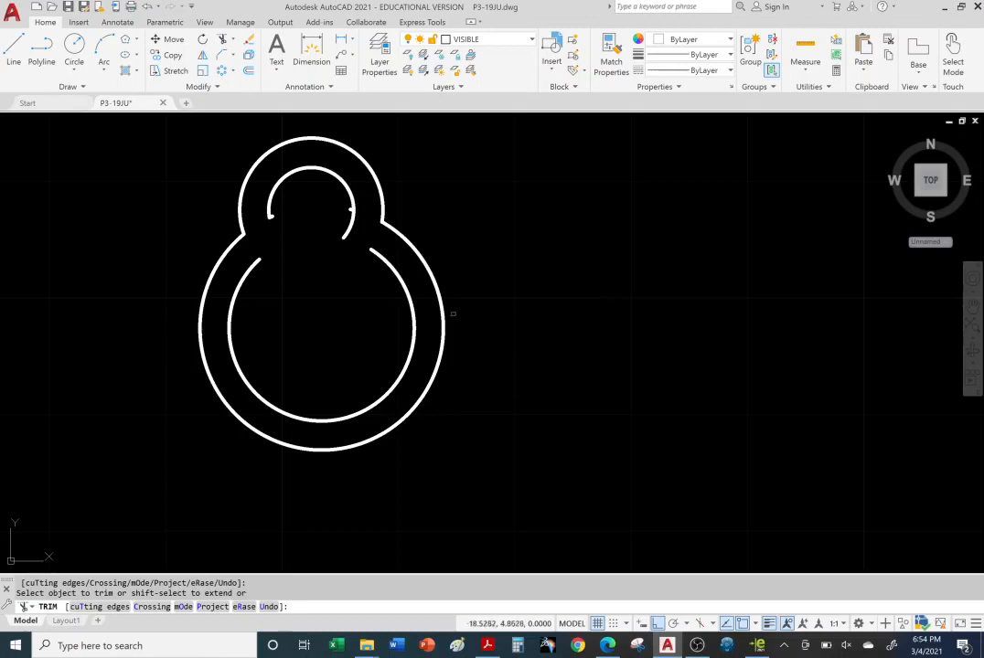
key("Escape")
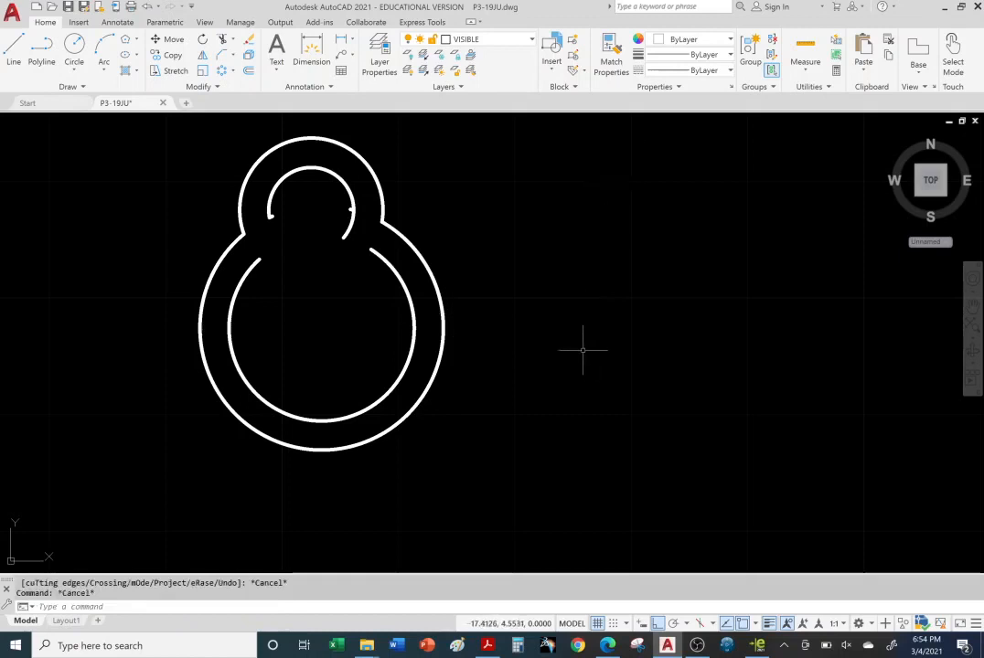
Step: Switch to the Adobe Acrobat Reader slide to examine the labeled Draw and Modify commands, and return to AutoCAD
left_click(216, 87)
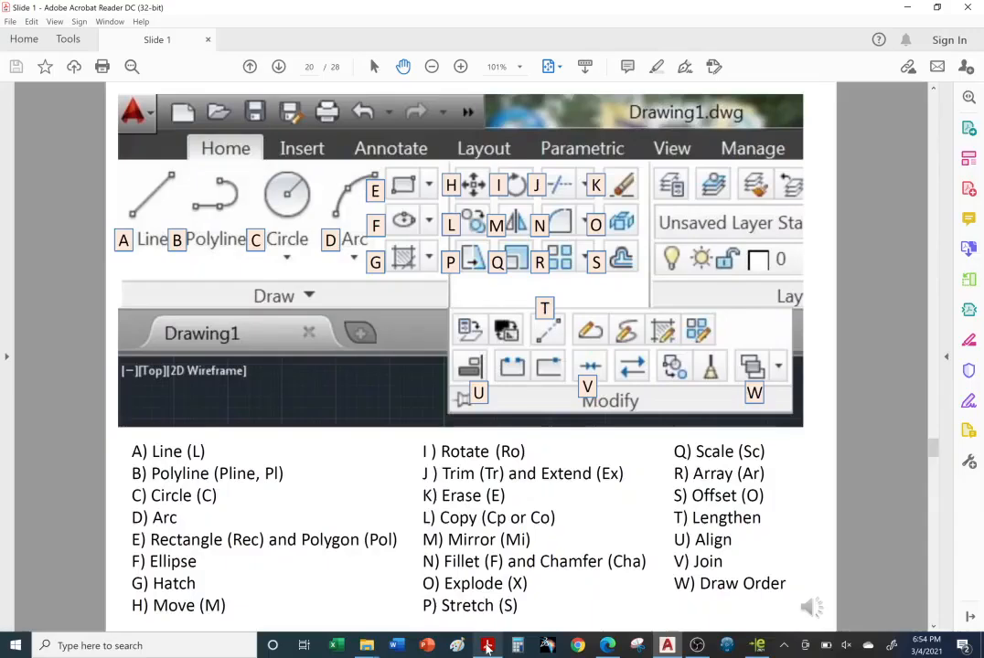
left_click(487, 645)
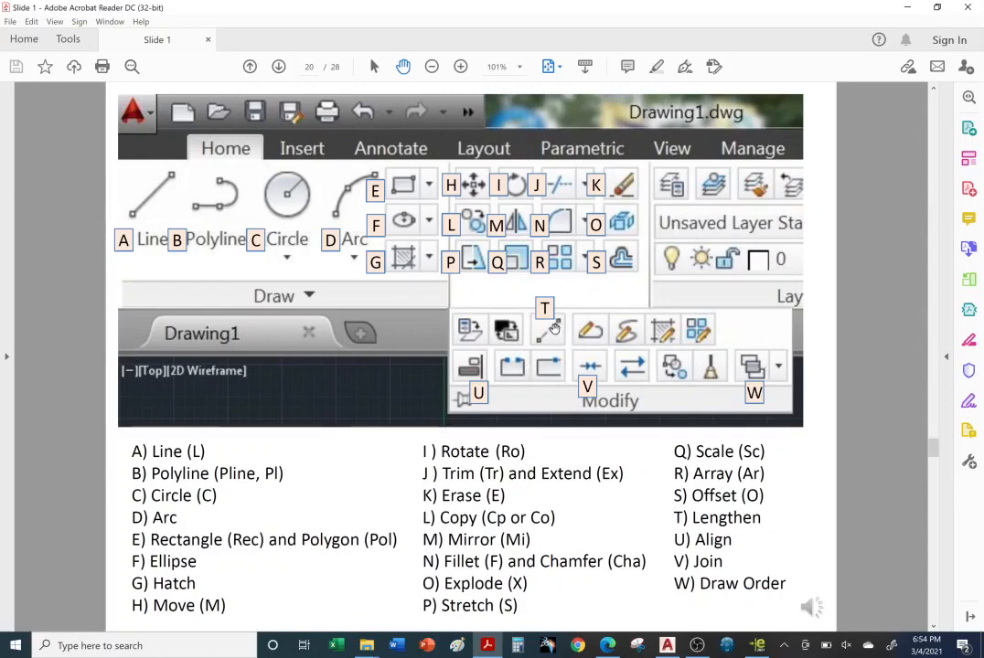
mouse_move(758, 648)
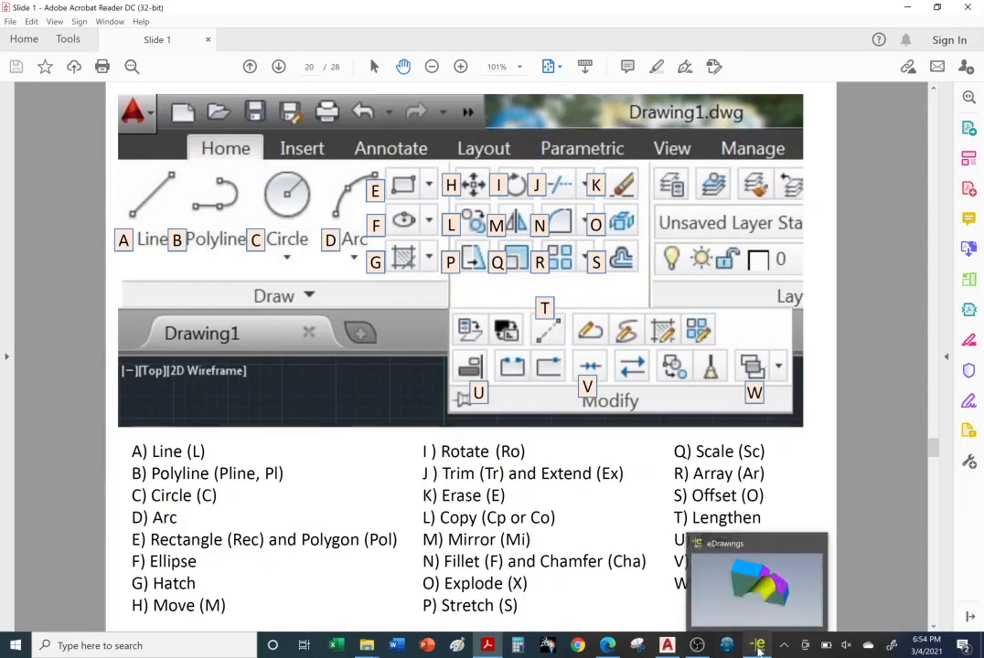
left_click(667, 645)
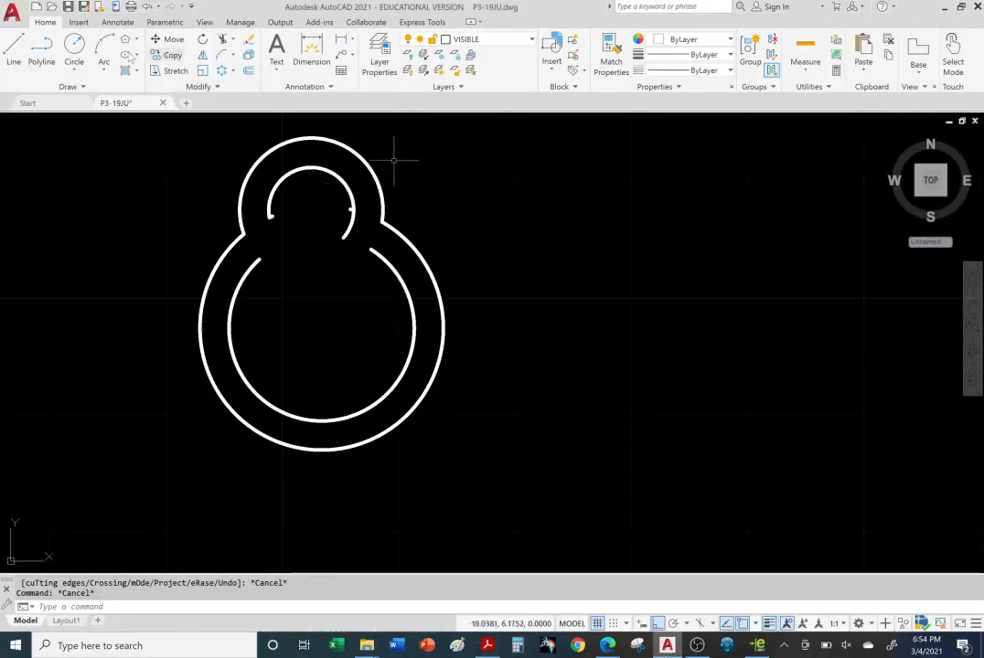
Step: Draw a single horizontal line in the empty area to the right of the double contour, and end the Line command
left_click(14, 50)
left_click(595, 275)
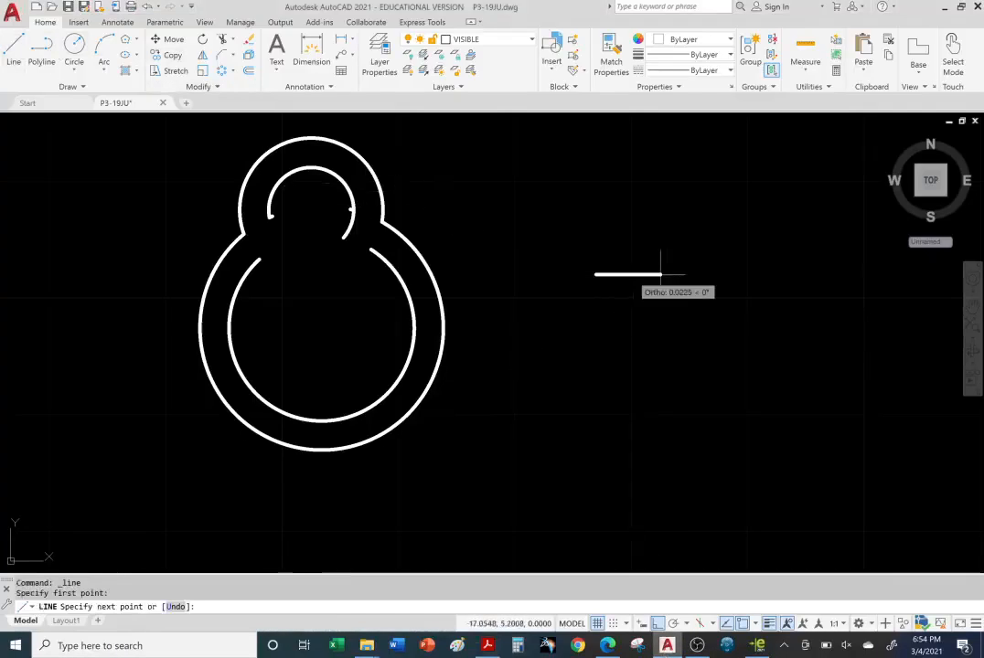
left_click(734, 274)
right_click(734, 354)
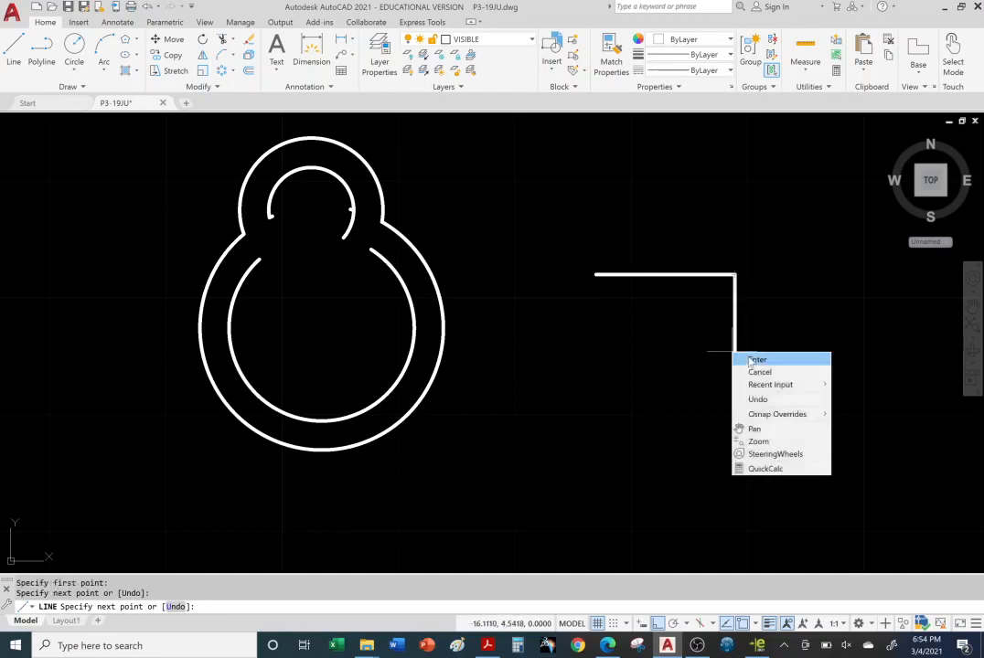
left_click(748, 357)
middle_click_drag(700, 312, 402, 319)
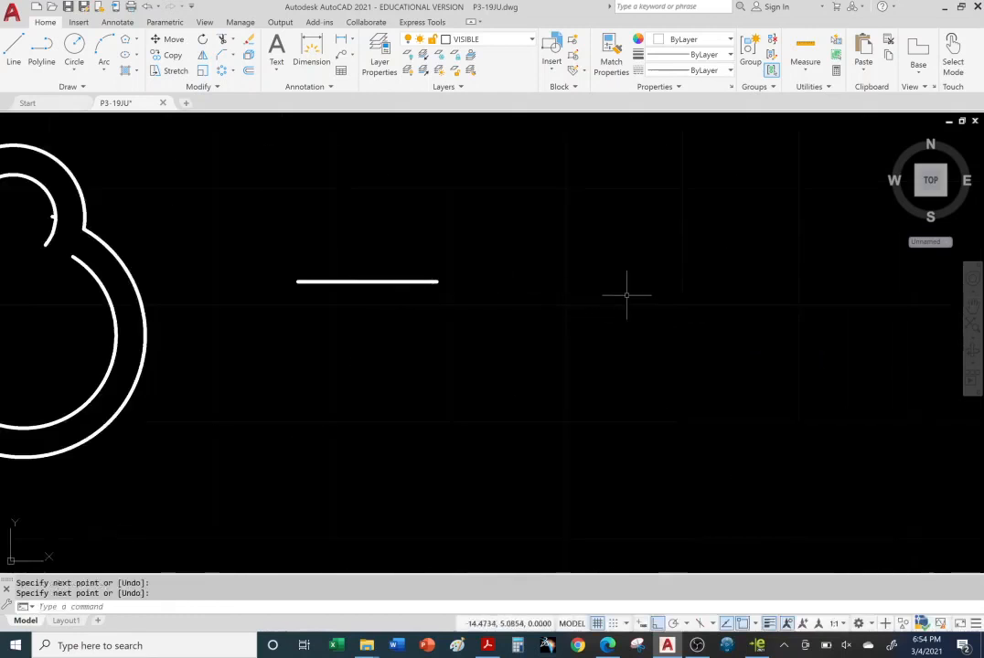
Step: Lengthen the horizontal line by a delta of 2 at its right end, and end the Lengthen command
left_click(200, 86)
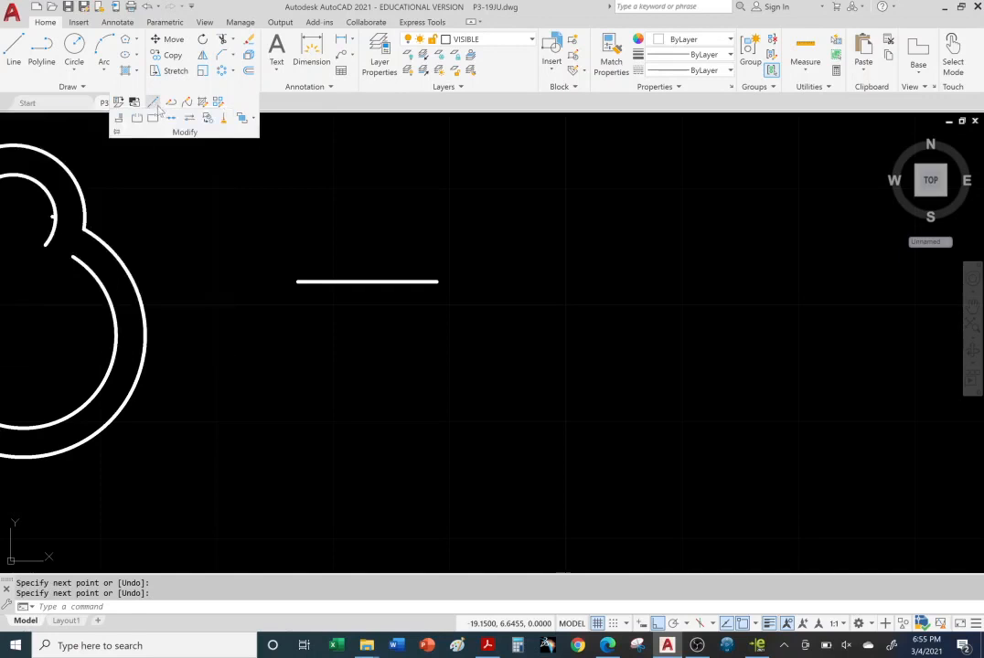
left_click(155, 107)
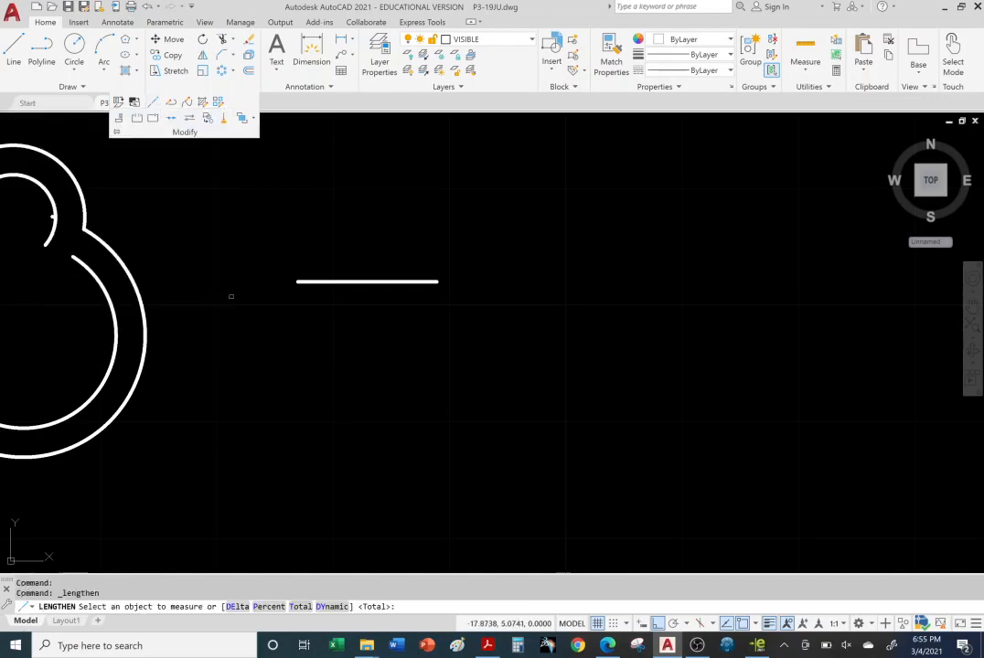
left_click(236, 607)
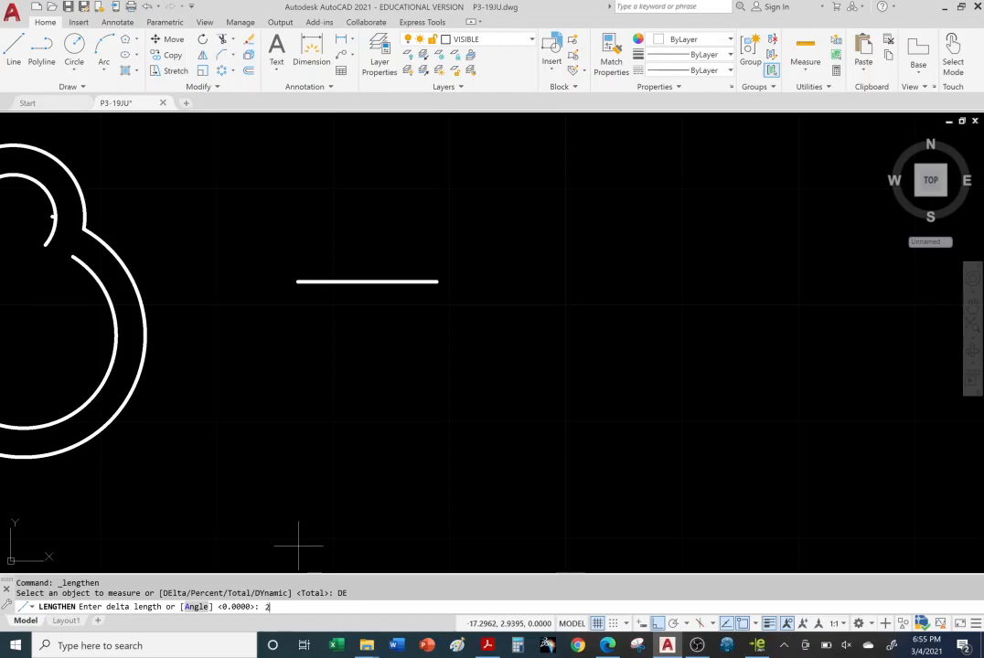
key("Return")
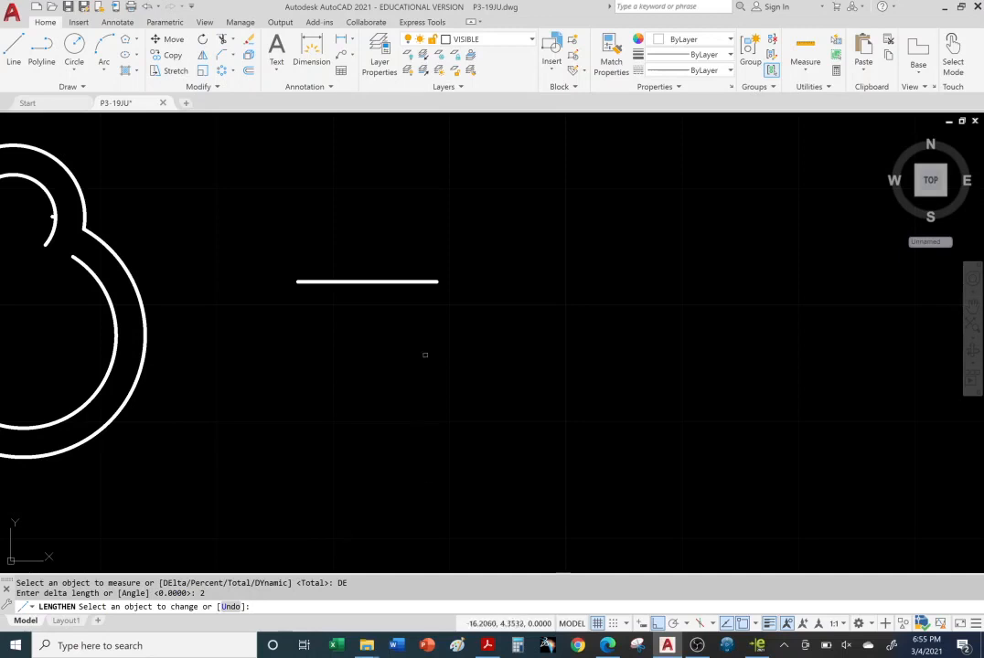
left_click(418, 282)
left_click(426, 282)
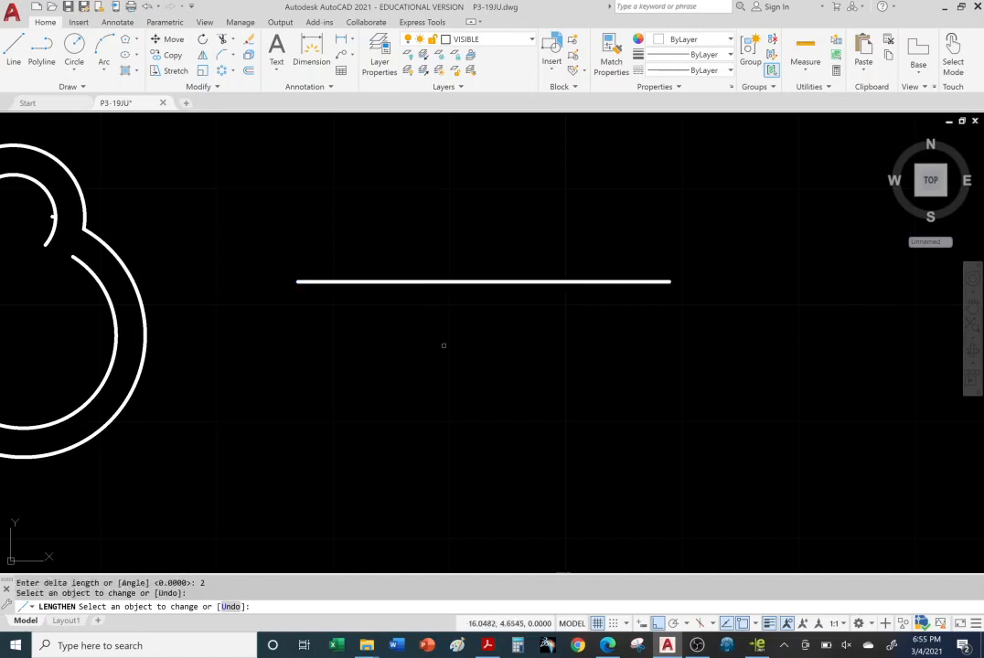
key("Return")
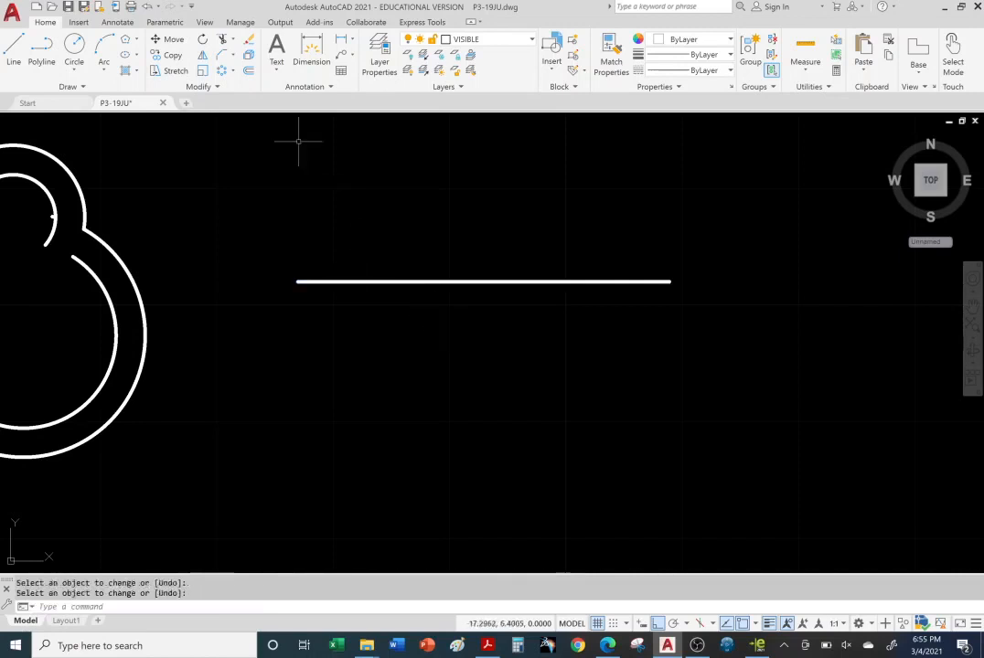
Step: Shorten the horizontal line from its right end to 50 percent of its length with Lengthen's Percent option
left_click(218, 87)
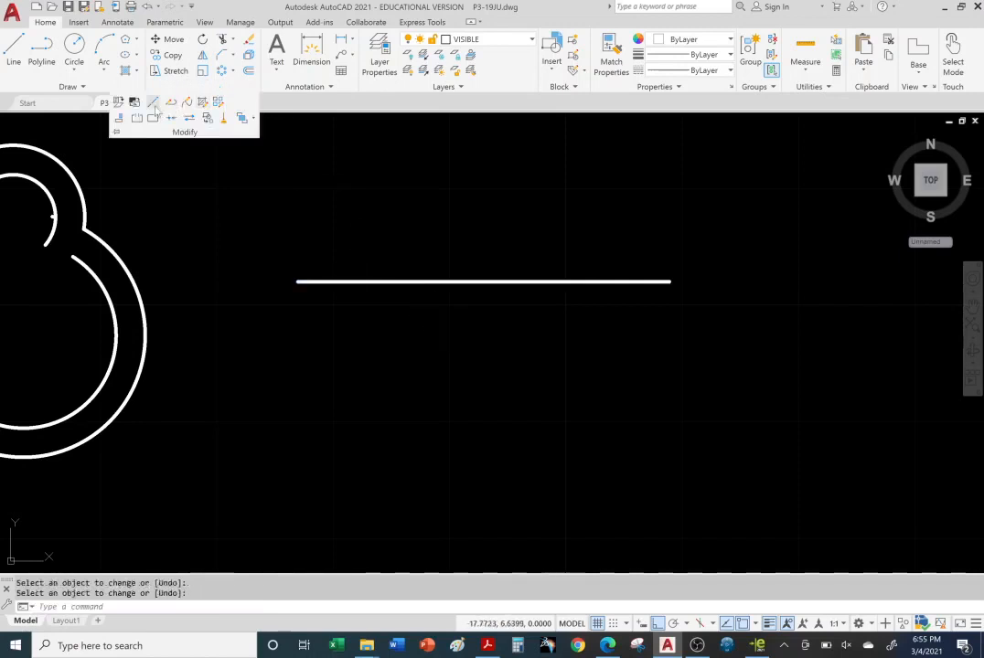
left_click(153, 102)
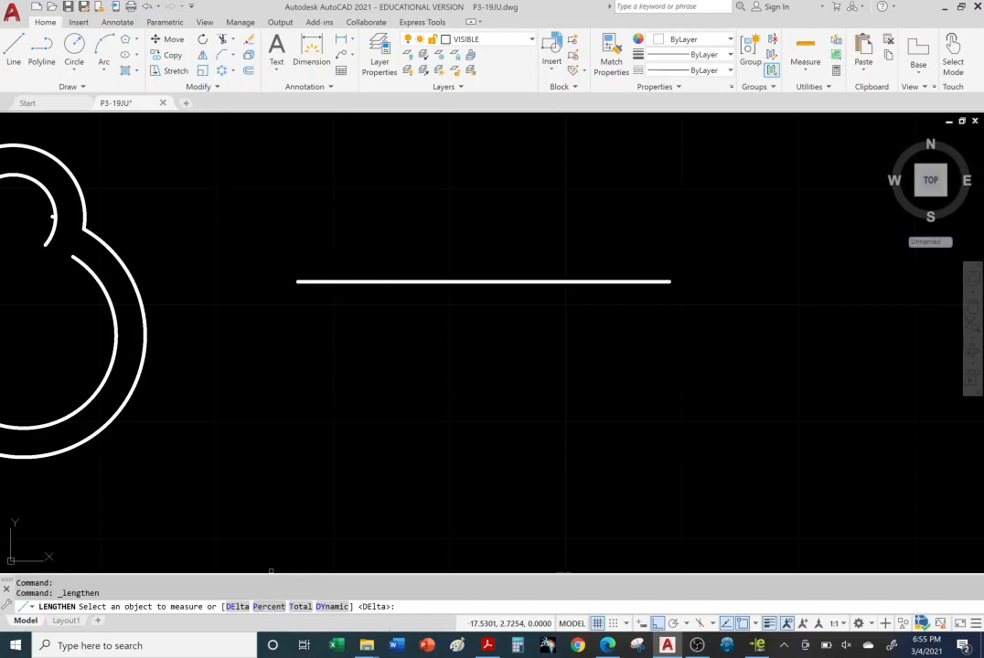
left_click(269, 606)
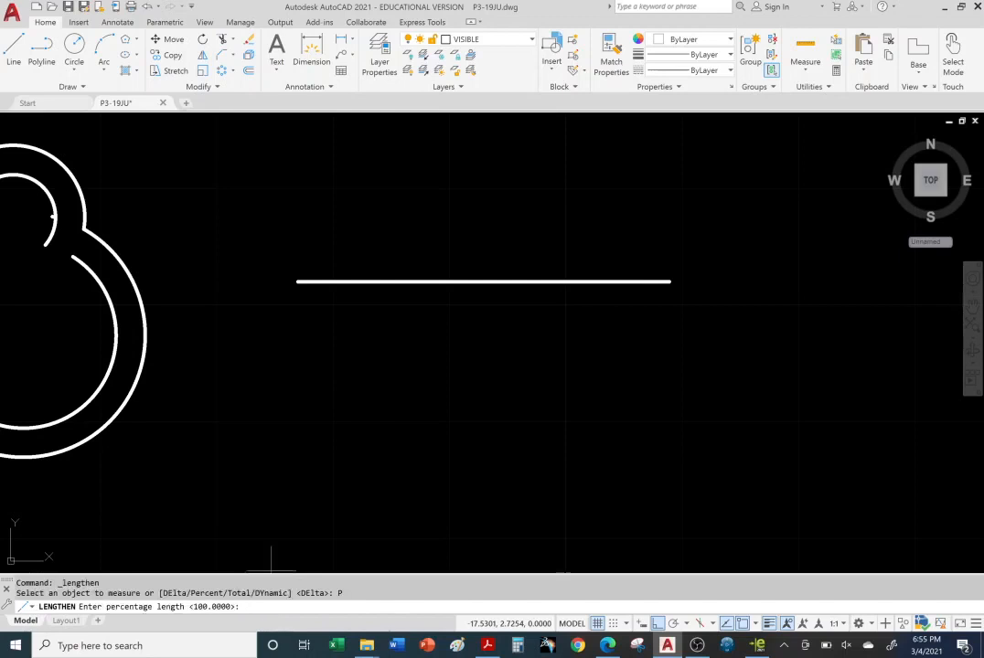
type("50")
key("Return")
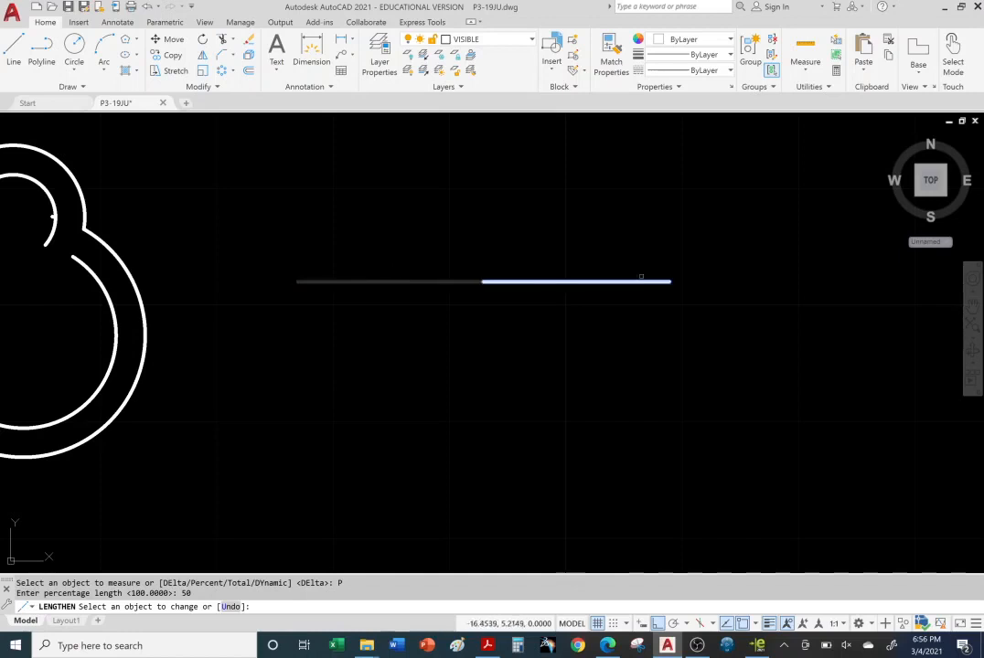
left_click(608, 281)
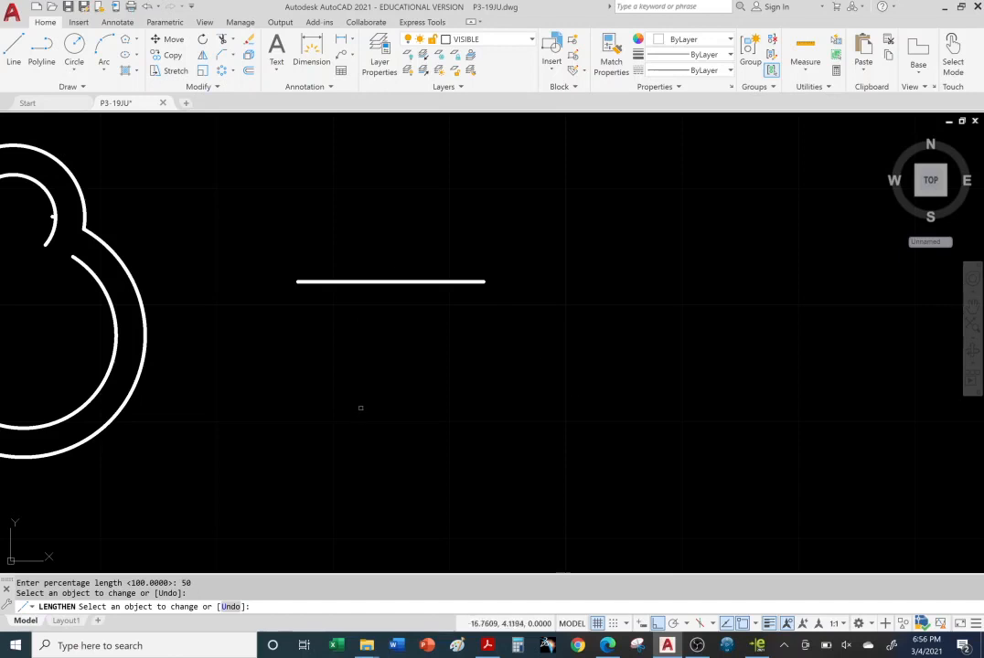
Step: Set the horizontal line's total length to 4 with the Lengthen command, extending its right end, and end the command
left_click(219, 89)
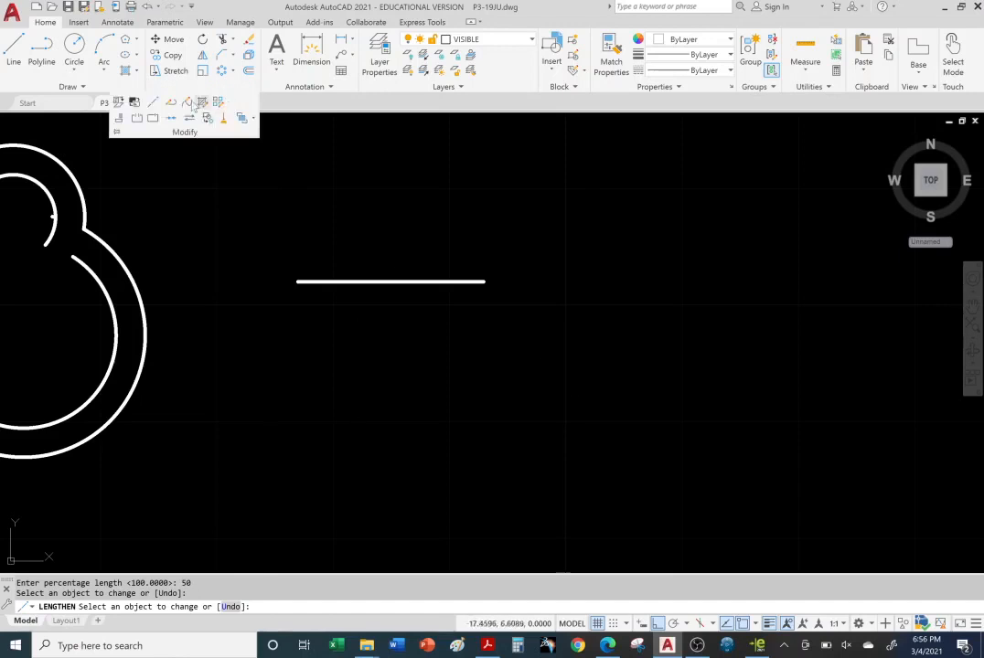
left_click(154, 103)
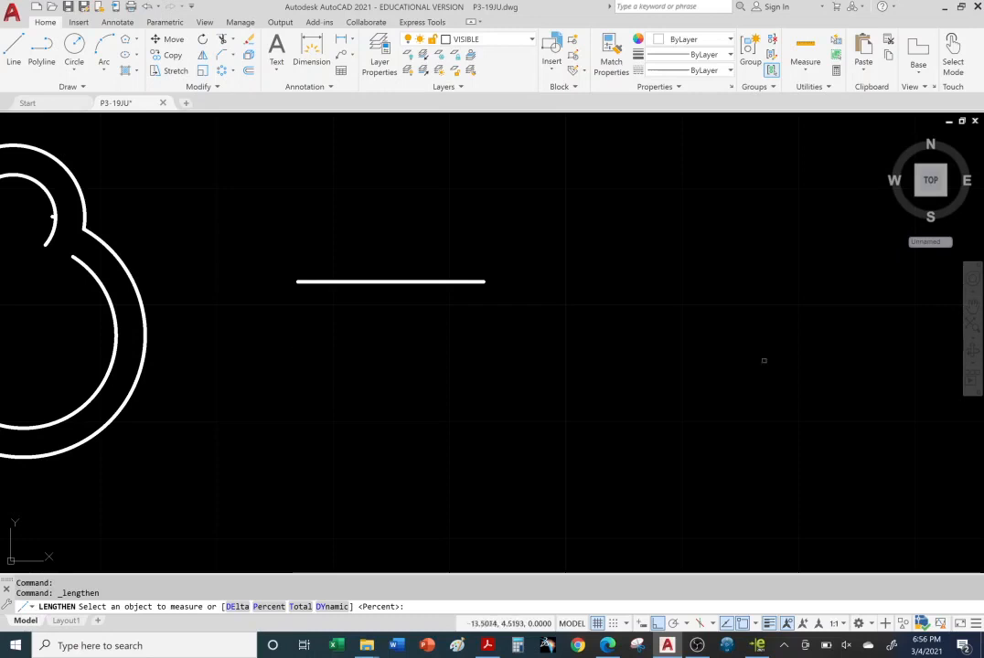
left_click(301, 607)
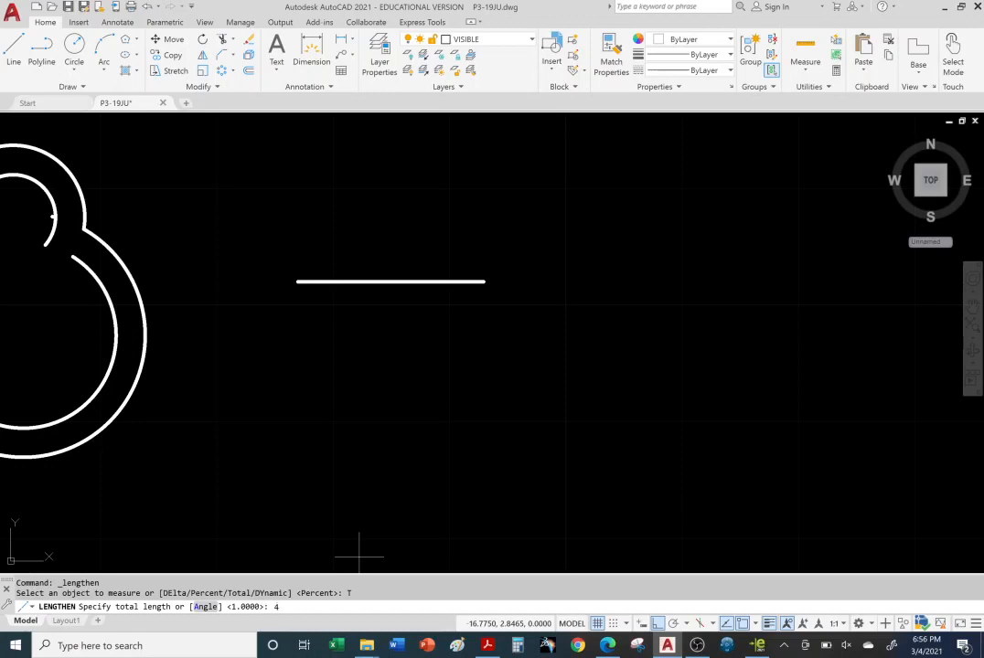
type("4")
key("Return")
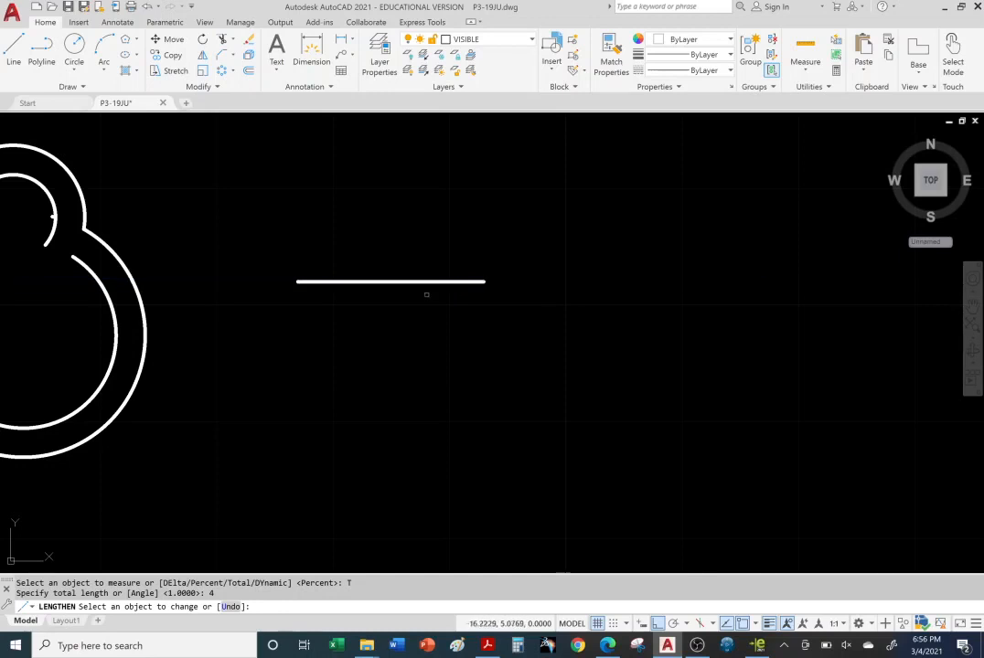
left_click(456, 282)
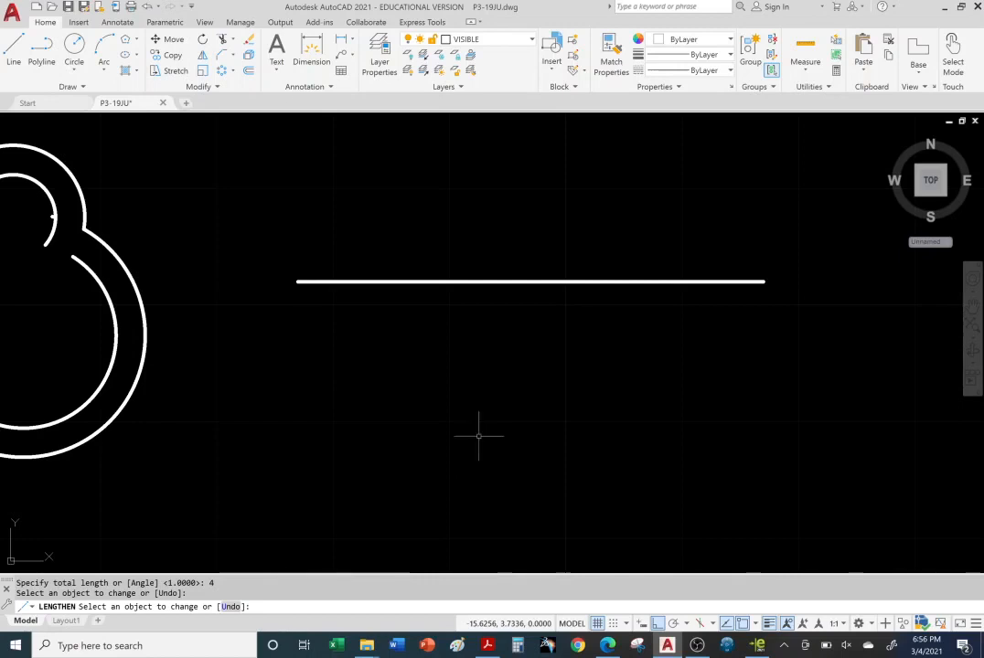
key("Escape")
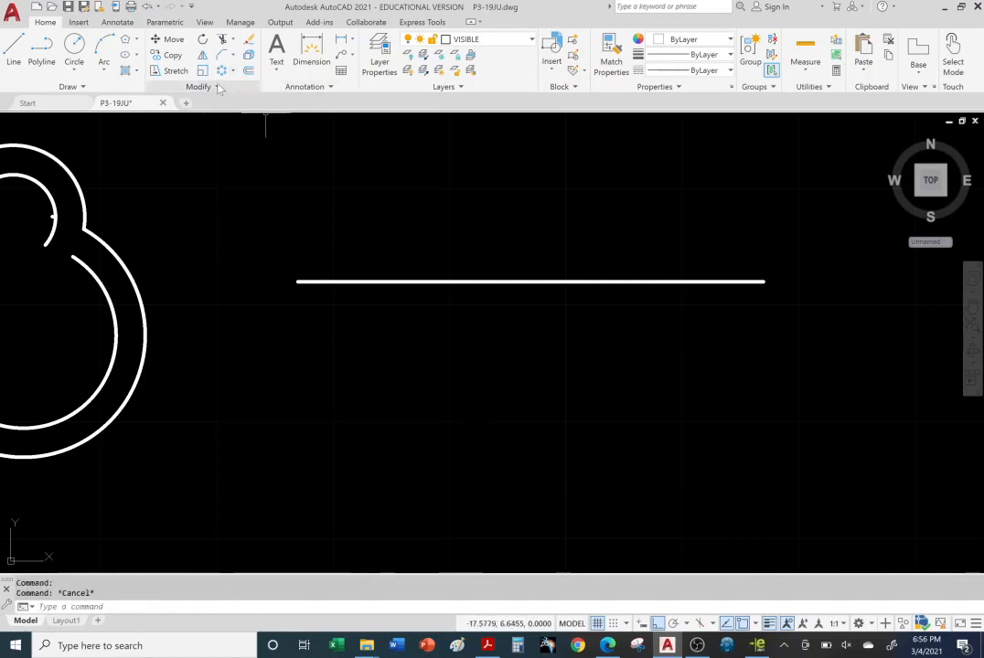
left_click(218, 87)
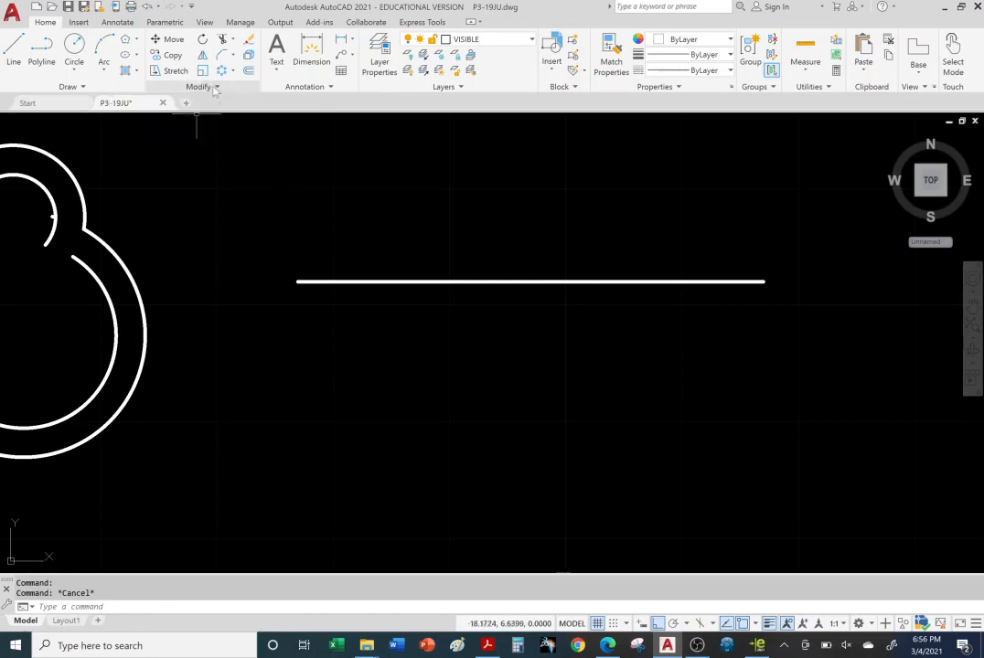
left_click(217, 88)
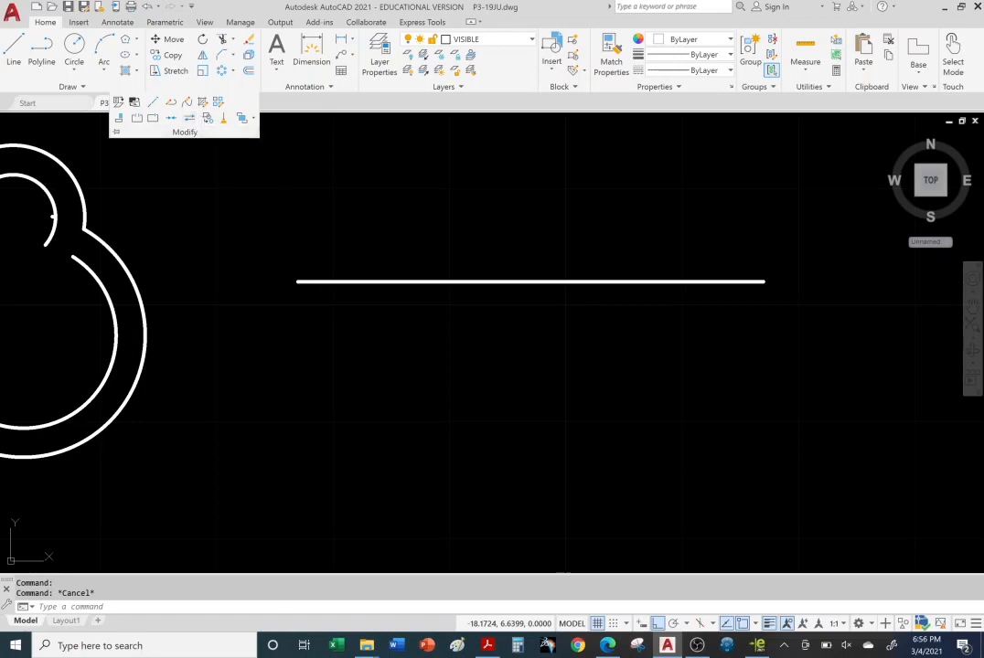
left_click(444, 194)
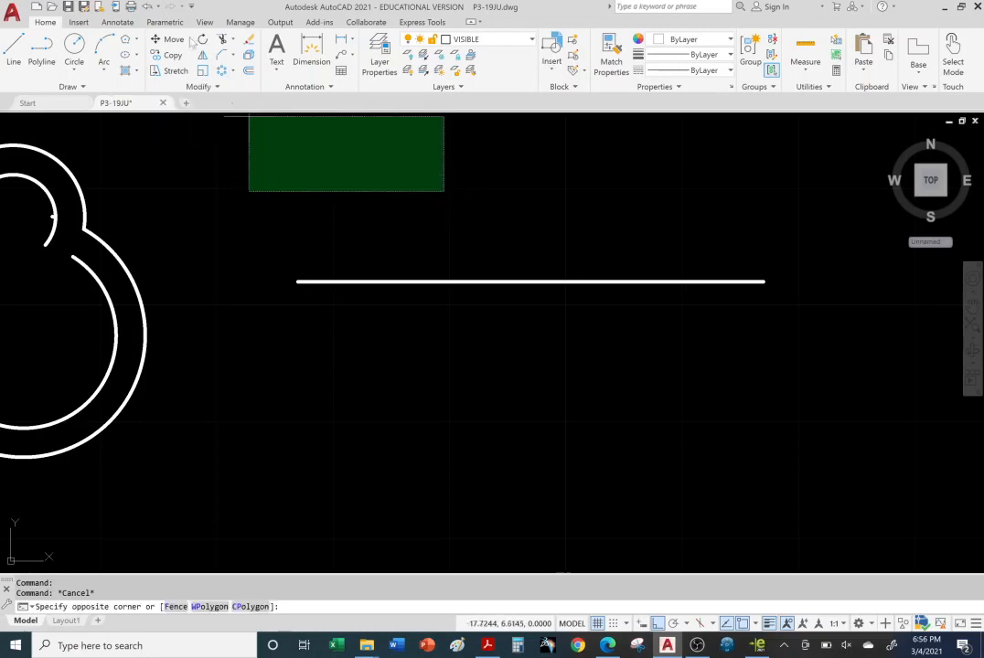
left_click(248, 115)
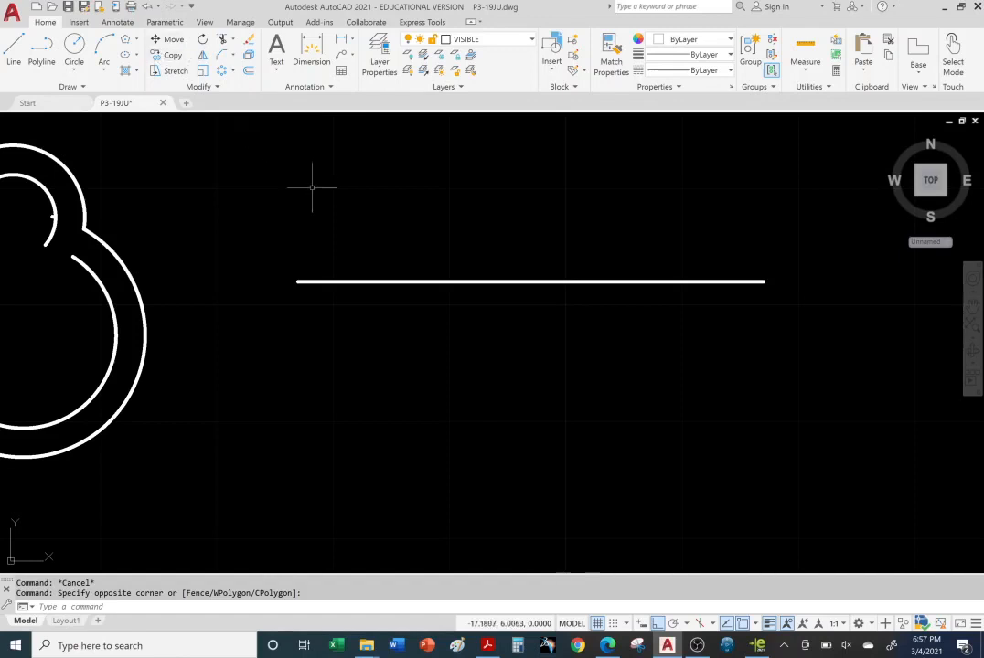
right_click(697, 646)
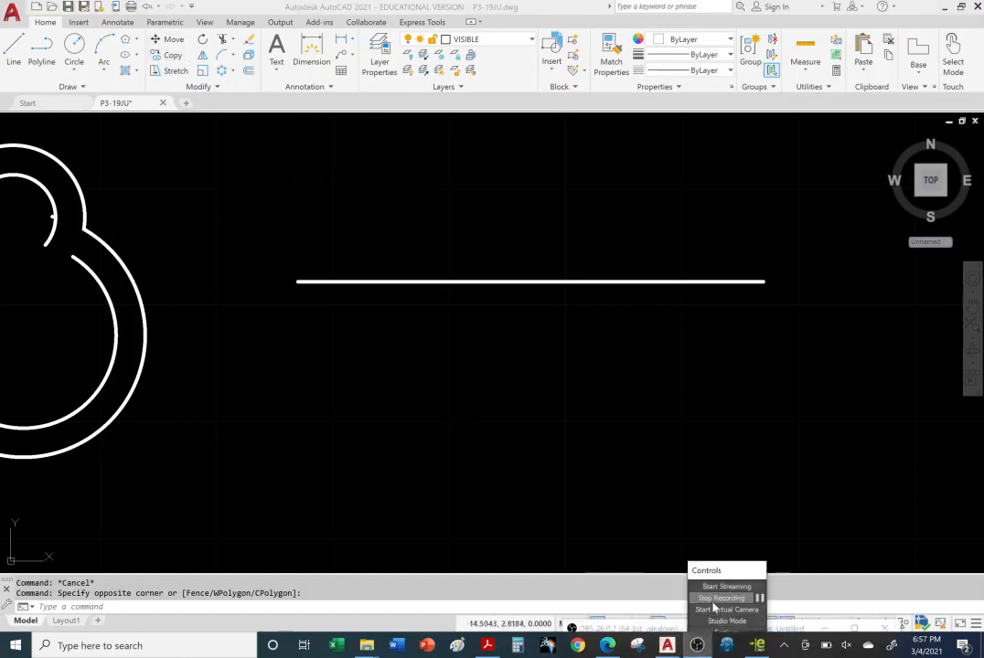